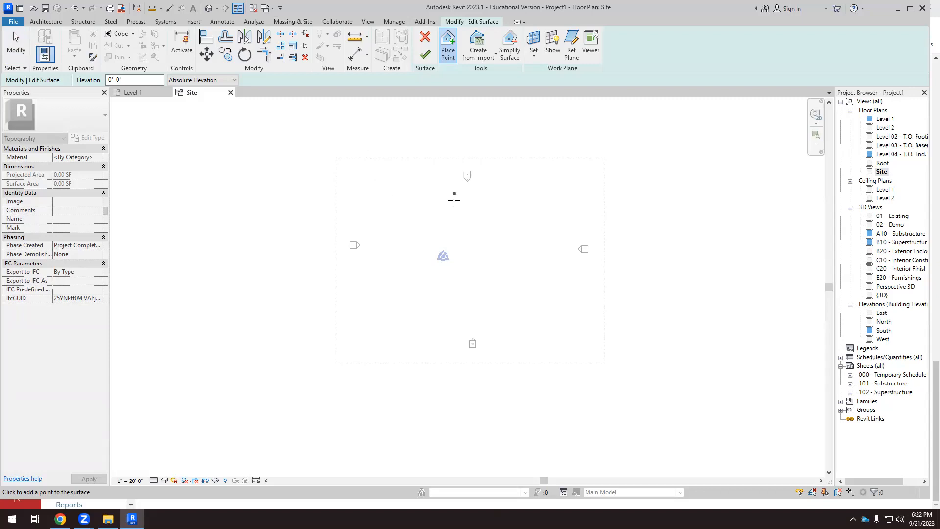
Place four points at 0' absolute elevation to form a roughly square toposurface of about 8,500 SF inside the elevation markers, and finish it.
{"action": "left_click", "coordinate": [443, 123]}
{"action": "scroll", "coordinate": [478, 257], "scroll_direction": "up", "scroll_amount": 5}
{"action": "left_click", "coordinate": [389, 202]}
{"action": "left_click", "coordinate": [524, 203]}
{"action": "left_click", "coordinate": [531, 346]}
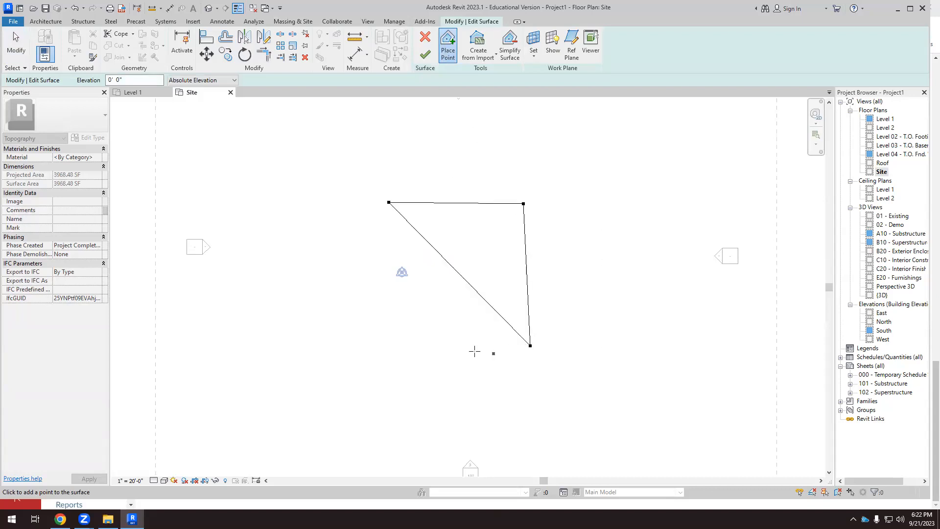
{"action": "left_click", "coordinate": [384, 351]}
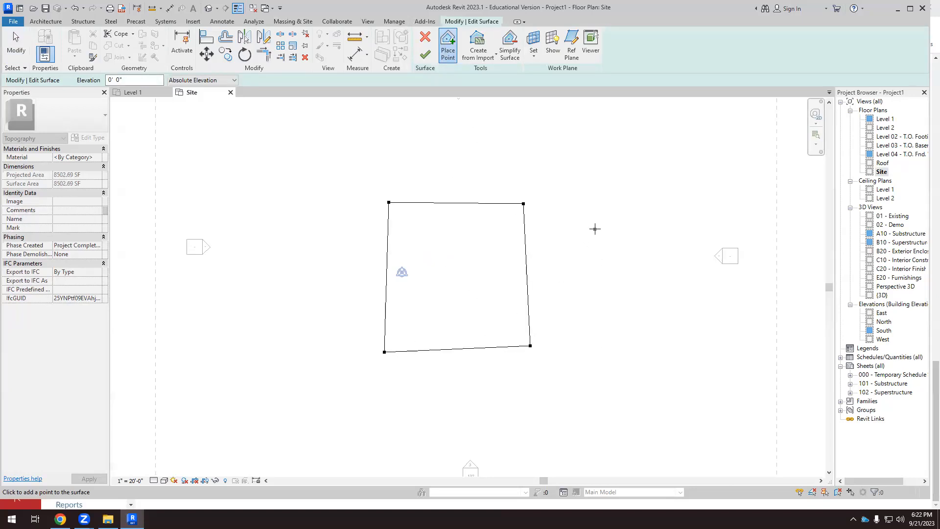
{"action": "scroll", "coordinate": [436, 167], "scroll_direction": "down", "scroll_amount": 2}
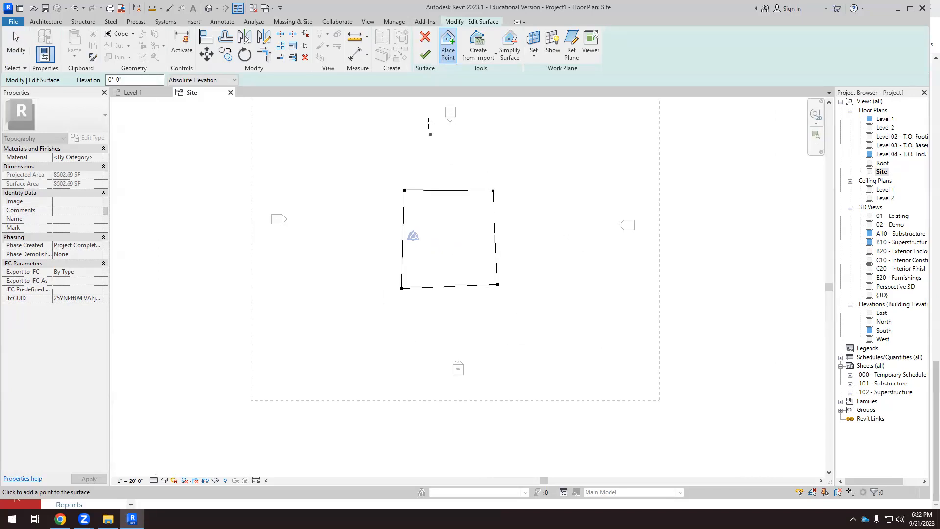
{"action": "left_click", "coordinate": [425, 55]}
{"action": "scroll", "coordinate": [382, 254], "scroll_direction": "down", "scroll_amount": 4}
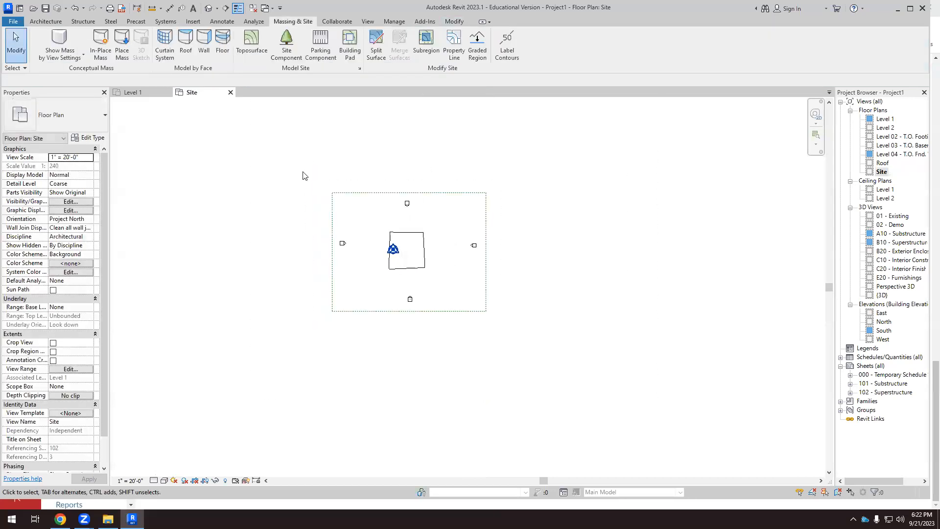
Examine the flat toposurface in the default 3D view and return to the Site floor plan.
{"action": "left_click", "coordinate": [209, 8]}
{"action": "scroll", "coordinate": [488, 324], "scroll_direction": "up", "scroll_amount": 3}
{"action": "left_click", "coordinate": [487, 319]}
{"action": "left_click", "coordinate": [525, 352]}
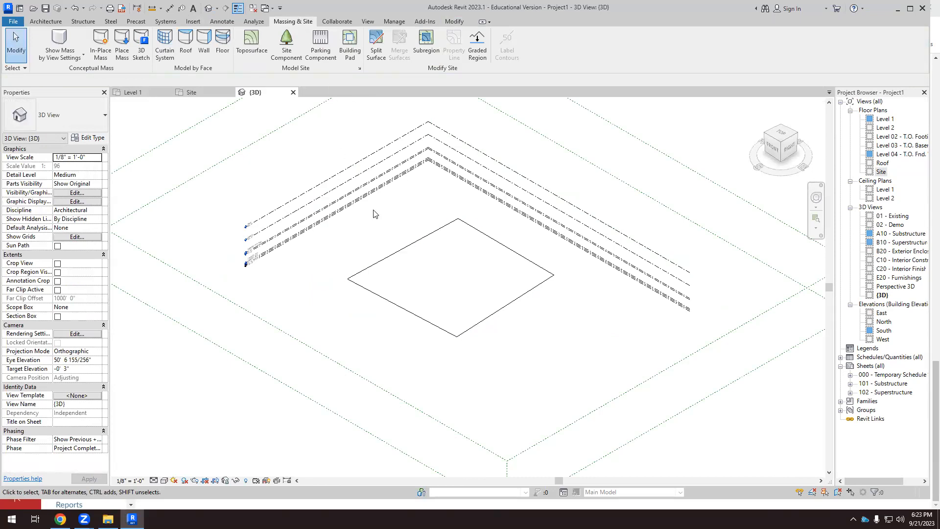
{"action": "left_click", "coordinate": [200, 93]}
{"action": "scroll", "coordinate": [416, 270], "scroll_direction": "up", "scroll_amount": 2}
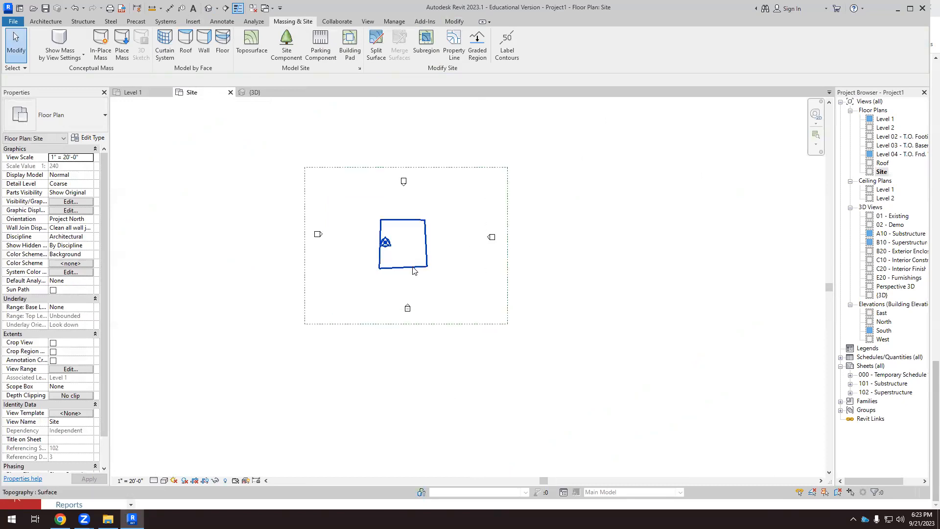
Inspect the toposurface's properties and the elevation of its boundary points in surface editing, then finish the edit.
{"action": "left_click", "coordinate": [414, 269]}
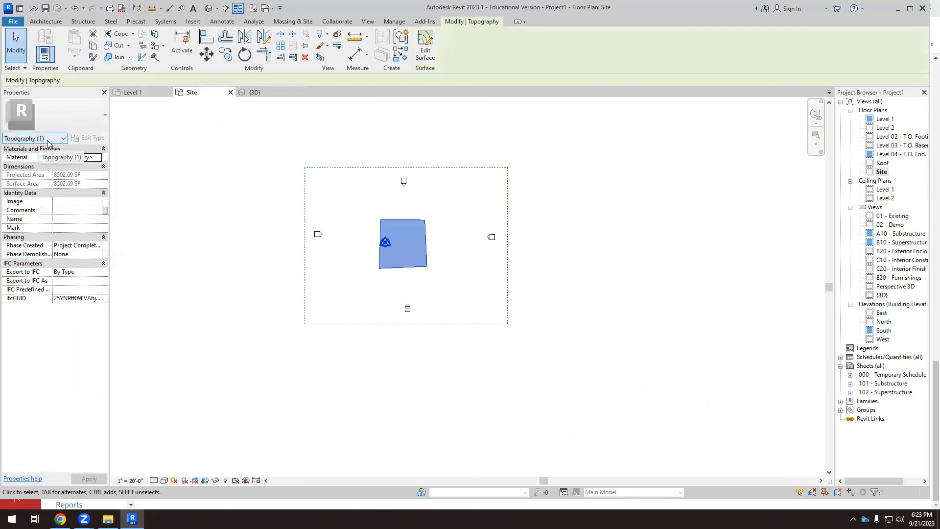
{"action": "left_click", "coordinate": [178, 186]}
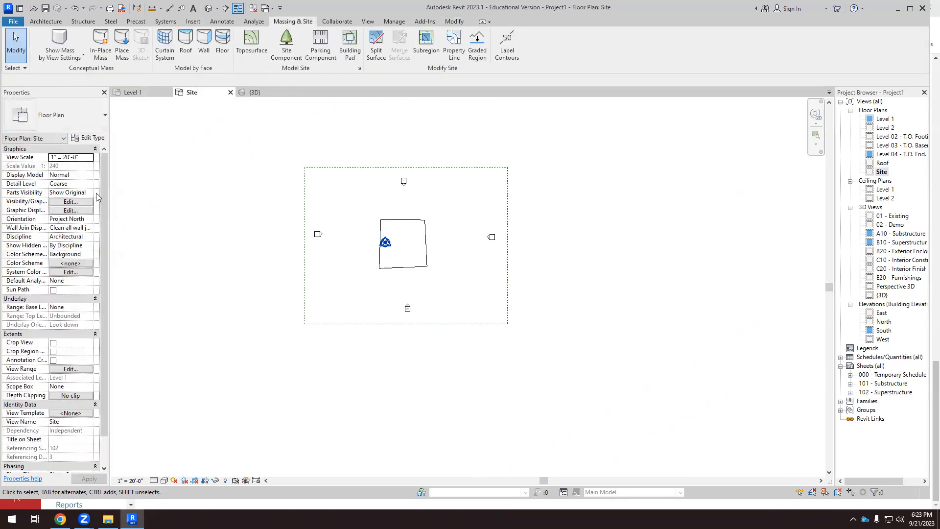
{"action": "left_click", "coordinate": [407, 267]}
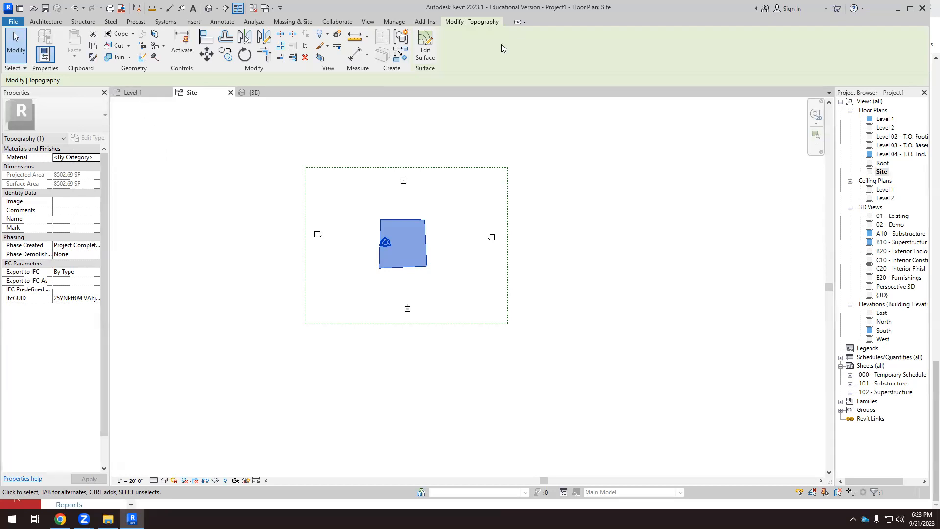
{"action": "left_click", "coordinate": [426, 45]}
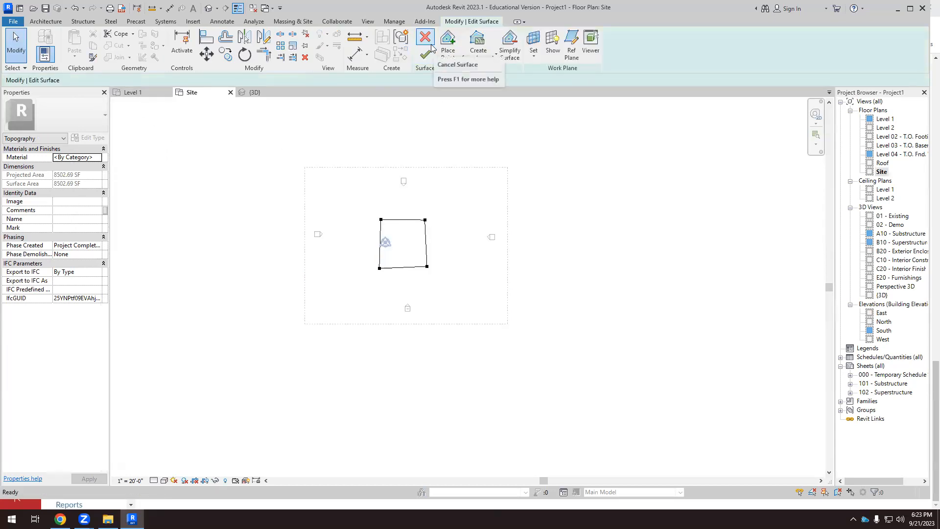
{"action": "left_click", "coordinate": [382, 221]}
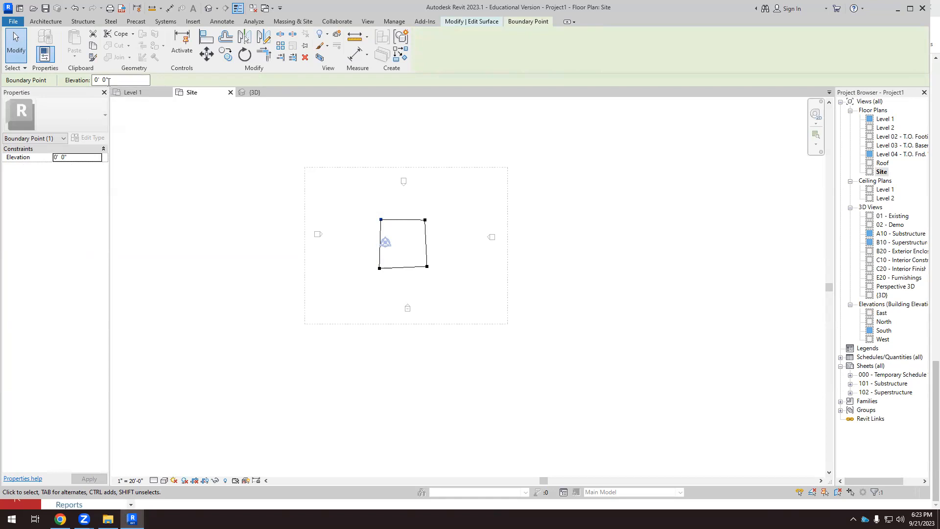
{"action": "left_click_drag", "start_coordinate": [416, 208], "coordinate": [444, 252]}
{"action": "left_click_drag", "start_coordinate": [358, 256], "coordinate": [451, 307]}
{"action": "left_click", "coordinate": [451, 300]}
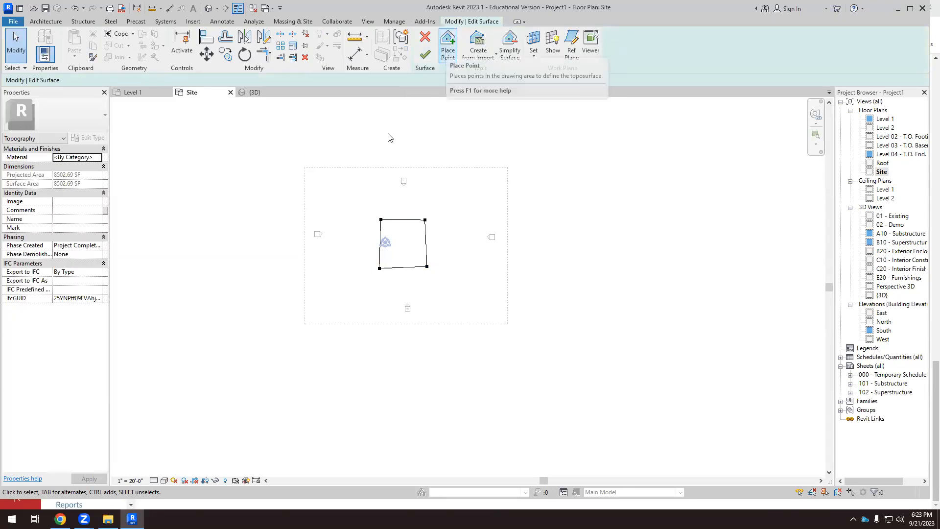
{"action": "left_click", "coordinate": [425, 54]}
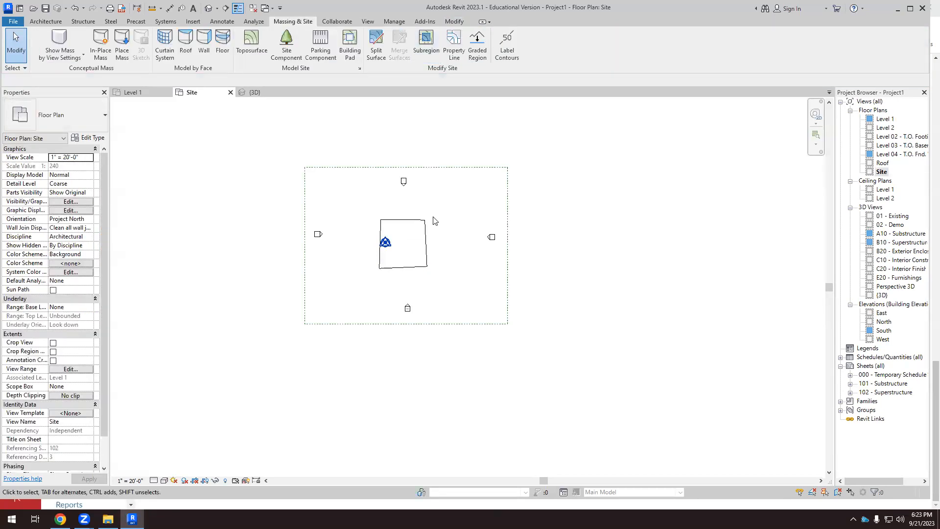
Edit the toposurface and place four points at -50' absolute elevation around the existing square, widening the surface to about 50,600 SF.
{"action": "left_click", "coordinate": [427, 238]}
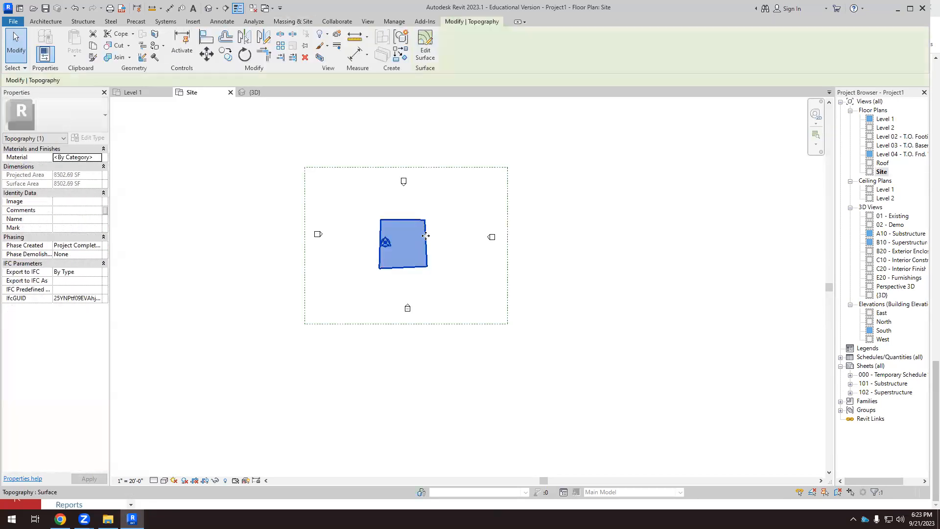
{"action": "left_click", "coordinate": [429, 53]}
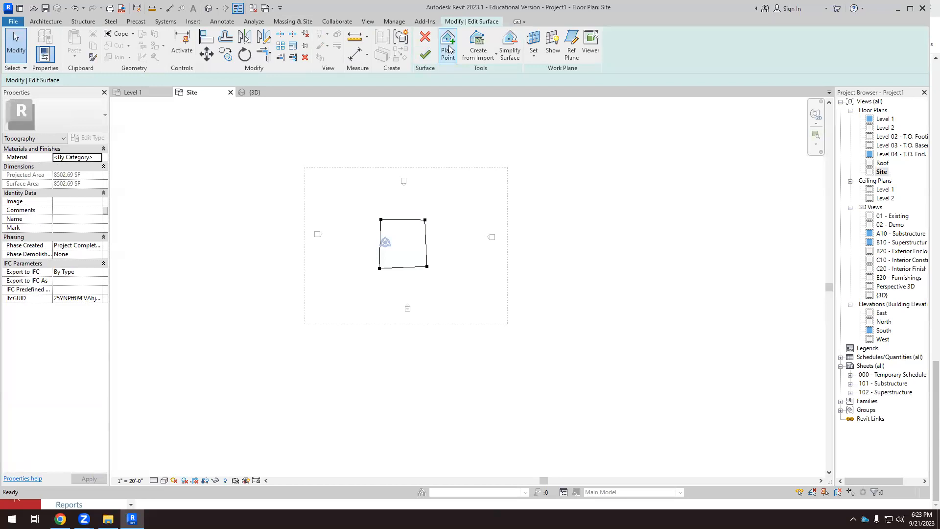
{"action": "left_click", "coordinate": [449, 49]}
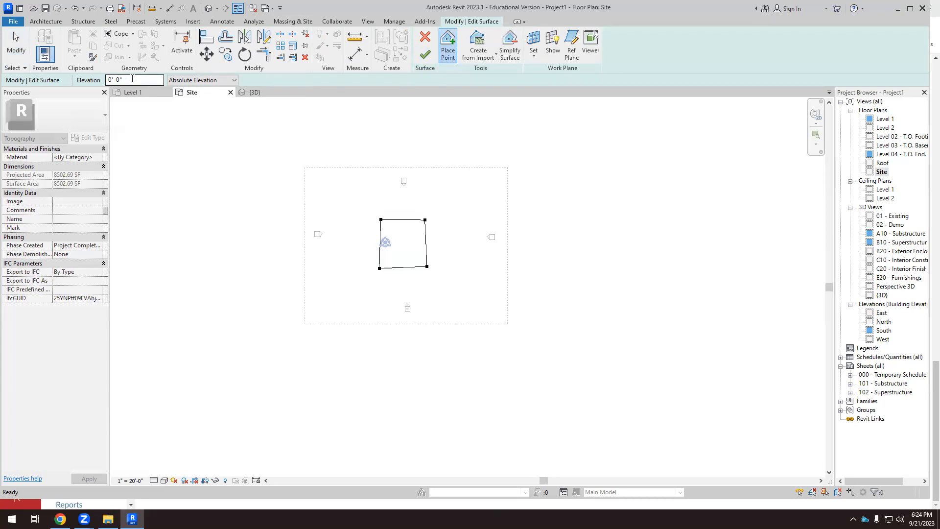
{"action": "left_click_drag", "start_coordinate": [132, 79], "coordinate": [101, 80]}
{"action": "type", "text": "-50'"}
{"action": "key", "text": "Return"}
{"action": "left_click", "coordinate": [335, 191]}
{"action": "left_click", "coordinate": [337, 294]}
{"action": "left_click", "coordinate": [459, 298]}
{"action": "left_click", "coordinate": [460, 194]}
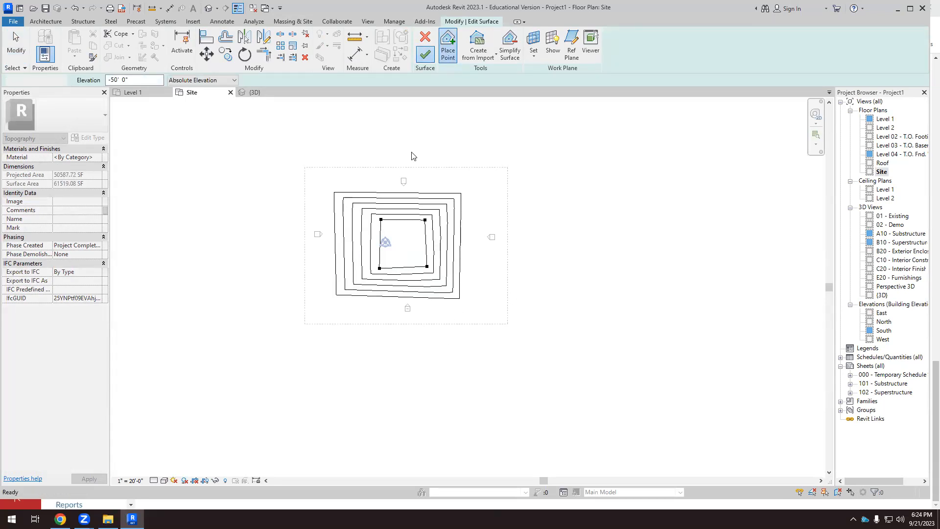
Examine the sloping toposurface in the 3D view from a lower front angle.
{"action": "left_click", "coordinate": [253, 92]}
{"action": "scroll", "coordinate": [363, 289], "scroll_direction": "down", "scroll_amount": 3}
{"action": "middle_click_drag", "start_coordinate": [369, 287], "coordinate": [364, 351], "text": "shift"}
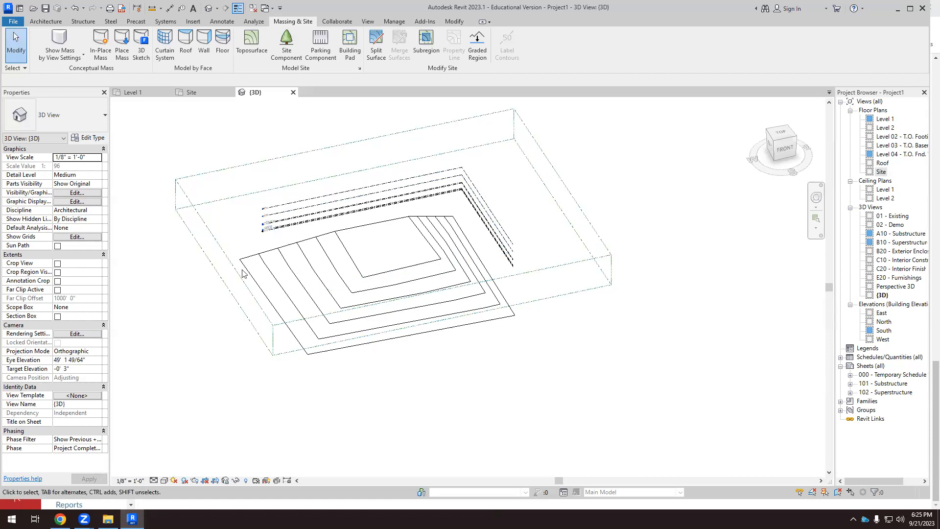
{"action": "scroll", "coordinate": [224, 268], "scroll_direction": "down", "scroll_amount": 3}
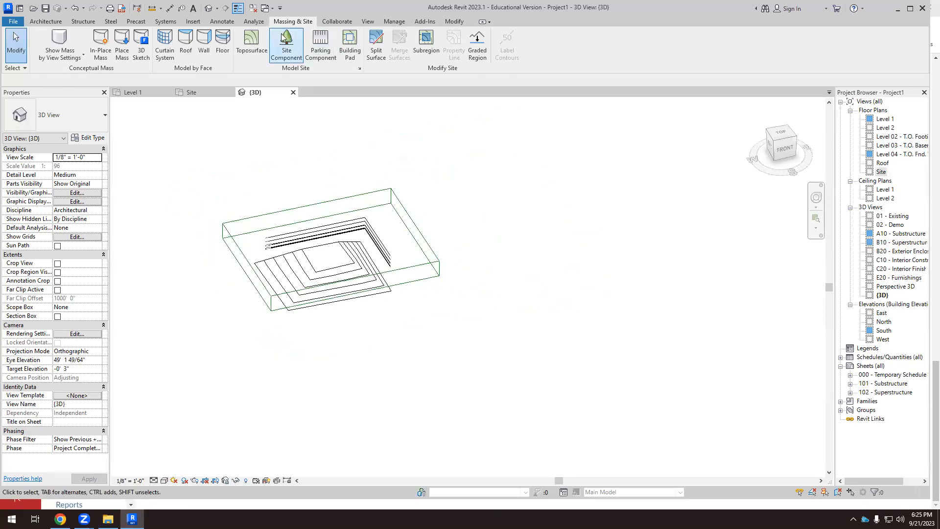
{"action": "left_click", "coordinate": [251, 43]}
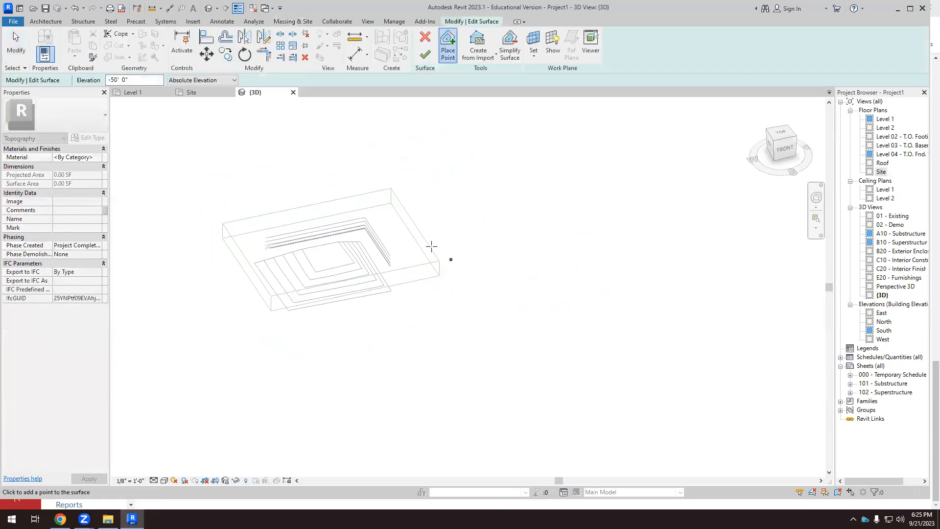
{"action": "left_click", "coordinate": [204, 94]}
{"action": "scroll", "coordinate": [304, 179], "scroll_direction": "down", "scroll_amount": 2}
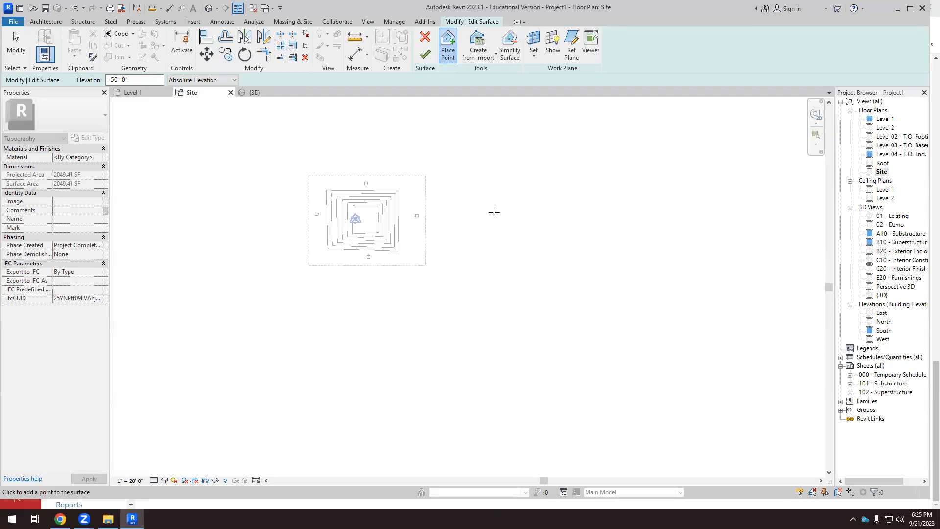
{"action": "key", "text": "Escape"}
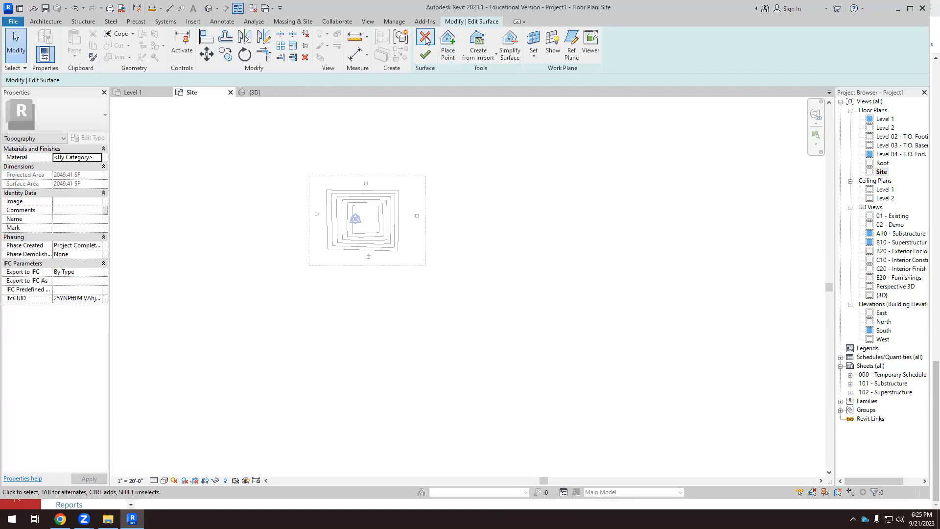
{"action": "left_click", "coordinate": [425, 40]}
{"action": "left_click", "coordinate": [492, 276]}
Move the east elevation marker farther east in the Site plan to make room beside the hill.
{"action": "scroll", "coordinate": [421, 225], "scroll_direction": "up", "scroll_amount": 1}
{"action": "scroll", "coordinate": [419, 225], "scroll_direction": "up", "scroll_amount": 1}
{"action": "left_click", "coordinate": [428, 213]}
{"action": "mouse_move", "coordinate": [429, 220]}
{"action": "left_mouse_down"}
{"action": "mouse_move", "coordinate": [576, 237]}
{"action": "mouse_move", "coordinate": [431, 198]}
{"action": "mouse_move", "coordinate": [561, 214]}
{"action": "left_mouse_up"}
{"action": "left_click", "coordinate": [465, 216]}
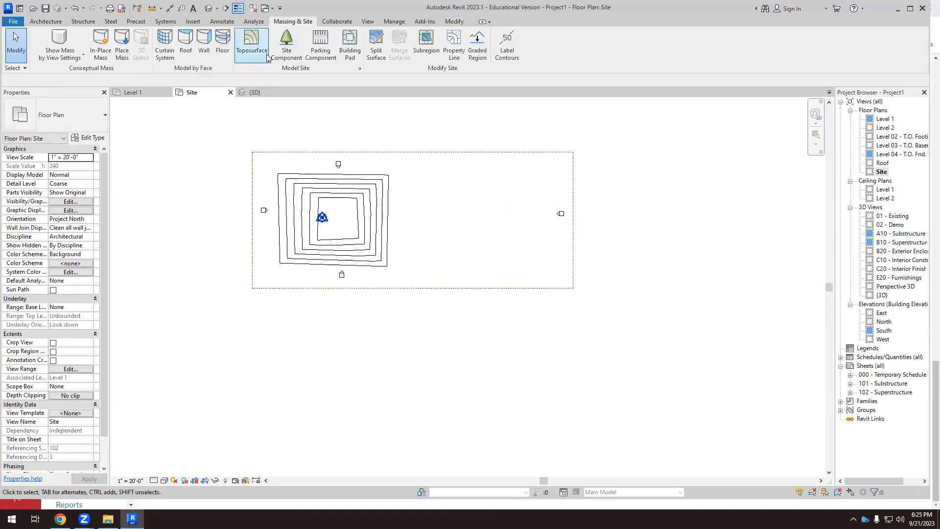
Create a small toposurface of about 1,400 SF with points at -50' absolute elevation, east of the hill, and finish it.
{"action": "left_click", "coordinate": [251, 43]}
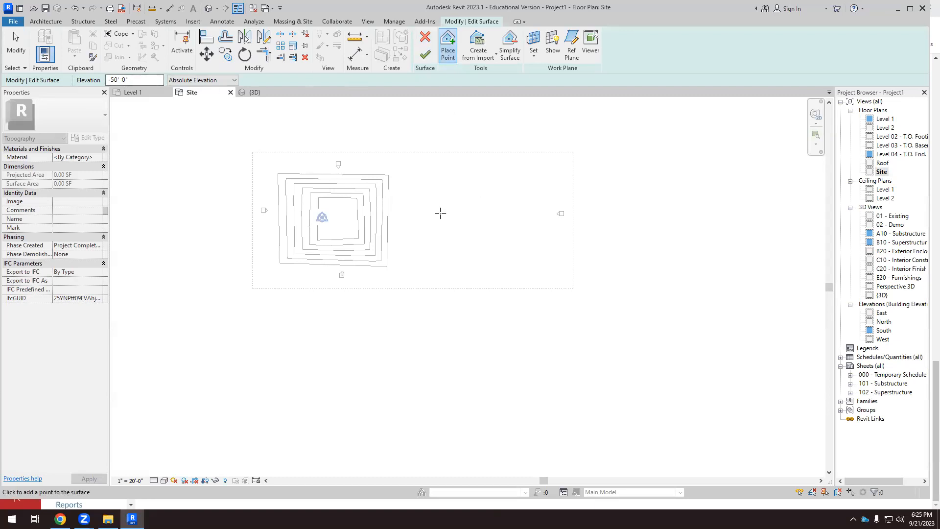
{"action": "left_click", "coordinate": [452, 227]}
{"action": "left_click", "coordinate": [468, 227]}
{"action": "left_click", "coordinate": [465, 212]}
{"action": "left_click", "coordinate": [447, 211]}
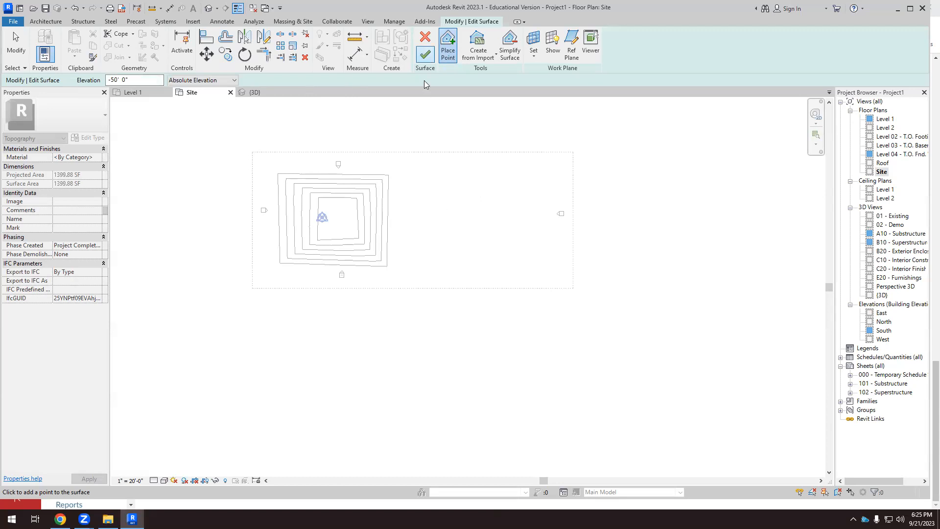
{"action": "left_click", "coordinate": [425, 54]}
Open the small toposurface for editing in the 3D view and orient the view to Top.
{"action": "left_click", "coordinate": [254, 92]}
{"action": "scroll", "coordinate": [426, 260], "scroll_direction": "up", "scroll_amount": 2}
{"action": "left_click", "coordinate": [449, 246]}
{"action": "left_click", "coordinate": [458, 224]}
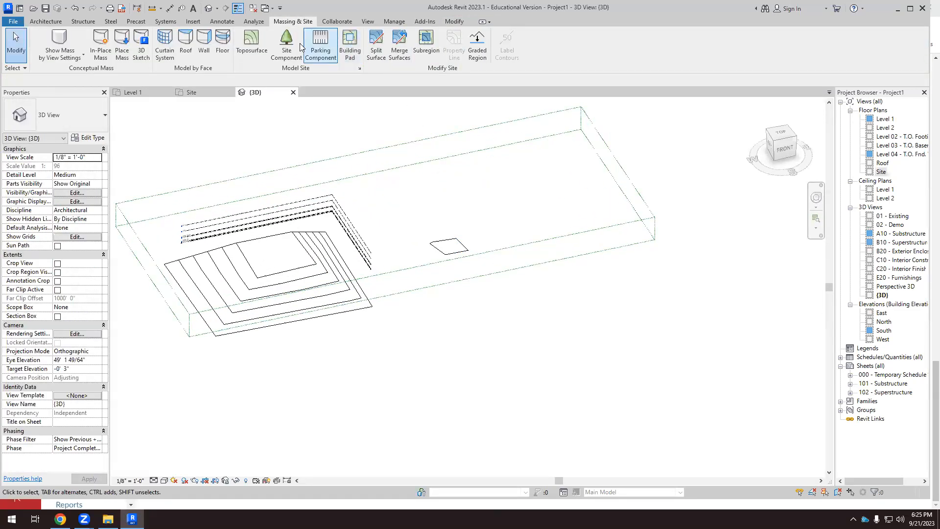
{"action": "left_click", "coordinate": [459, 239]}
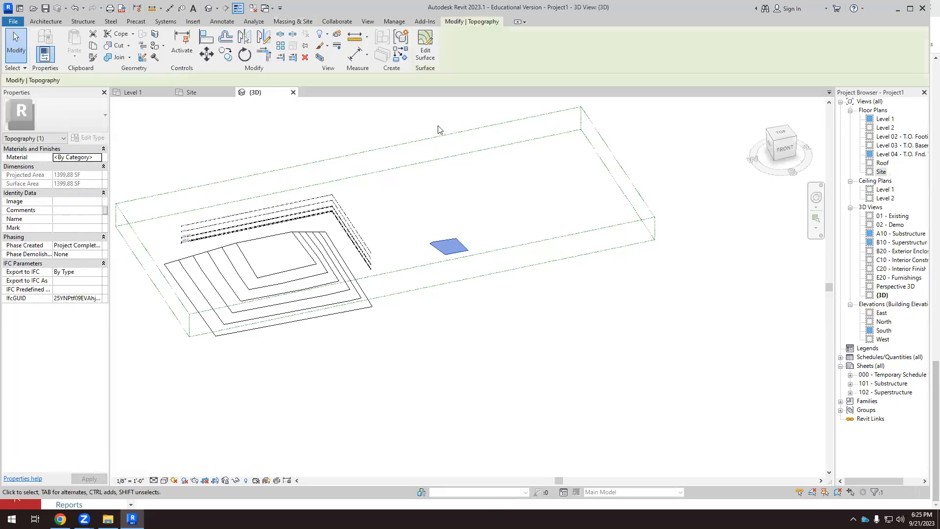
{"action": "left_click", "coordinate": [426, 46]}
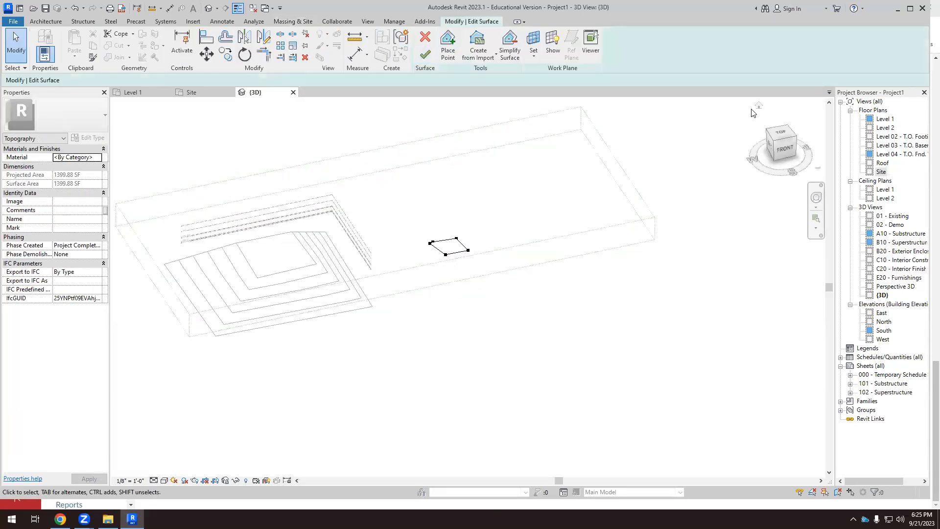
{"action": "left_click", "coordinate": [782, 134]}
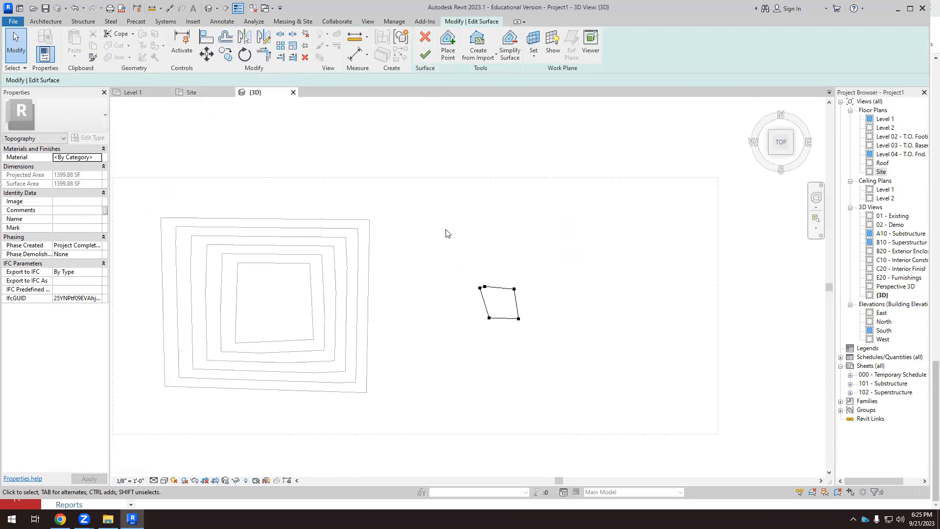
Place four points at 0' absolute elevation around the small surface, enlarging it to about 27,900 SF, and finish the edit.
{"action": "left_click", "coordinate": [447, 45]}
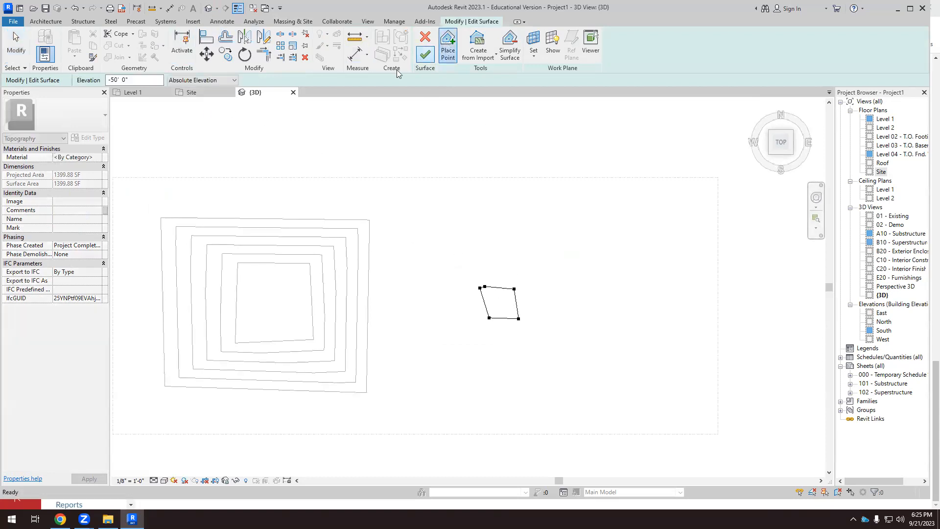
{"action": "left_click_drag", "start_coordinate": [137, 78], "coordinate": [85, 83]}
{"action": "type", "text": "0"}
{"action": "left_click", "coordinate": [428, 240]}
{"action": "left_click", "coordinate": [424, 375]}
{"action": "left_click", "coordinate": [569, 373]}
{"action": "left_click", "coordinate": [564, 233]}
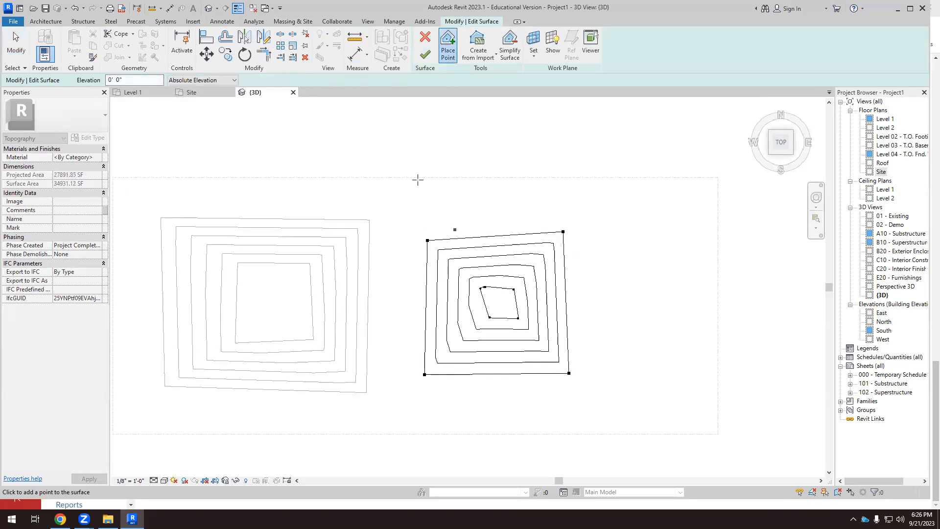
{"action": "left_click", "coordinate": [425, 54]}
Examine the hill and the sunken surface beside it from oblique angles in the 3D view.
{"action": "scroll", "coordinate": [306, 197], "scroll_direction": "down", "scroll_amount": 2}
{"action": "middle_click_drag", "start_coordinate": [327, 198], "coordinate": [425, 161], "text": "shift"}
{"action": "middle_click_drag", "start_coordinate": [310, 292], "coordinate": [334, 301], "text": "shift"}
{"action": "middle_click_drag", "start_coordinate": [512, 319], "coordinate": [435, 261], "text": "shift"}
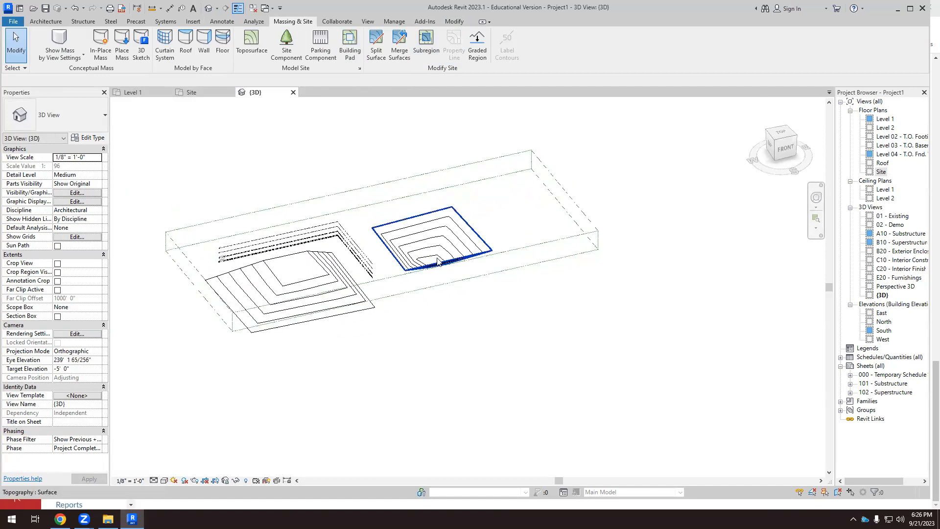
{"action": "scroll", "coordinate": [435, 261], "scroll_direction": "up", "scroll_amount": 2}
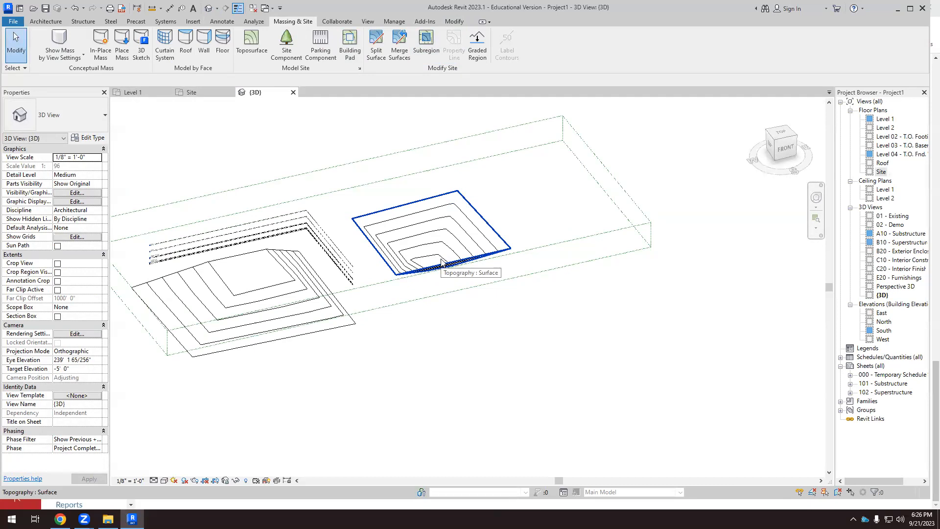
{"action": "scroll", "coordinate": [440, 262], "scroll_direction": "down", "scroll_amount": 2}
{"action": "middle_click_drag", "start_coordinate": [440, 262], "coordinate": [529, 249], "text": "shift"}
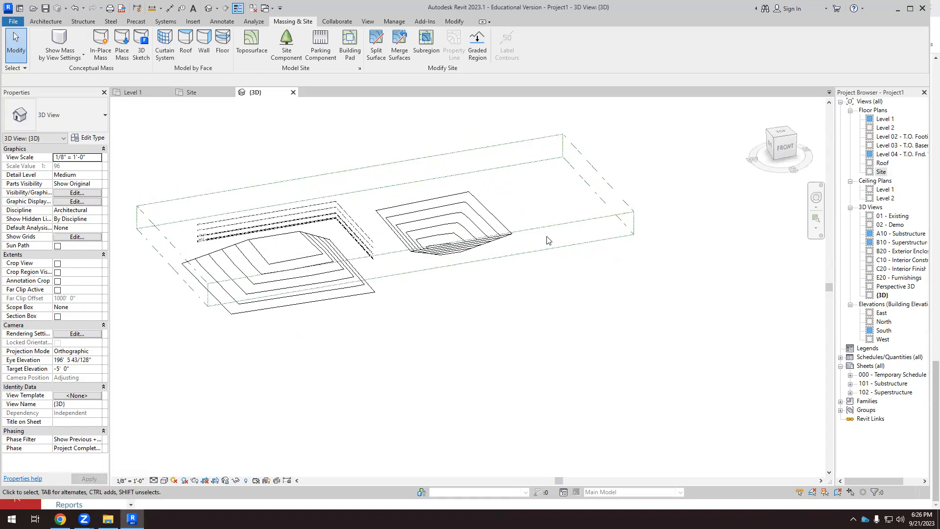
{"action": "scroll", "coordinate": [377, 264], "scroll_direction": "up", "scroll_amount": 4}
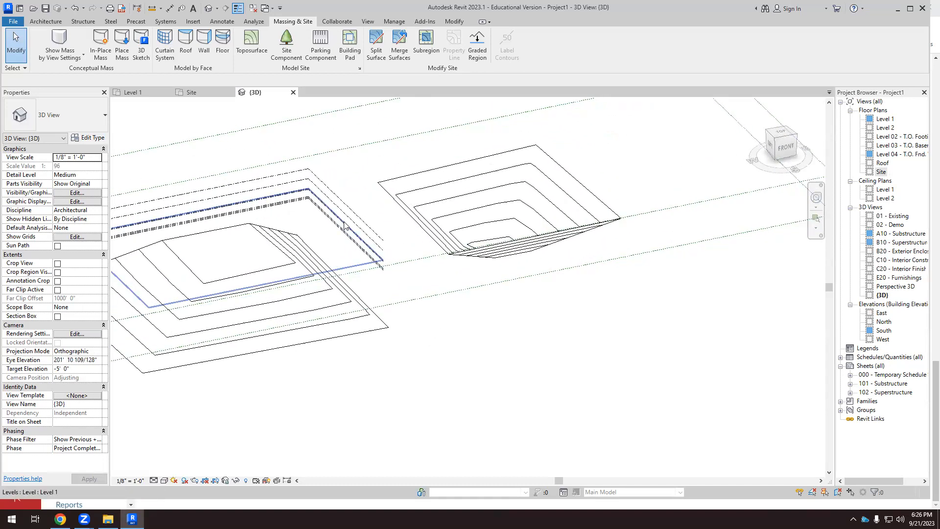
Assign Scope Box 1 to all seven levels, disassociating the levels that do not intersect it.
{"action": "scroll", "coordinate": [351, 235], "scroll_direction": "down", "scroll_amount": 4}
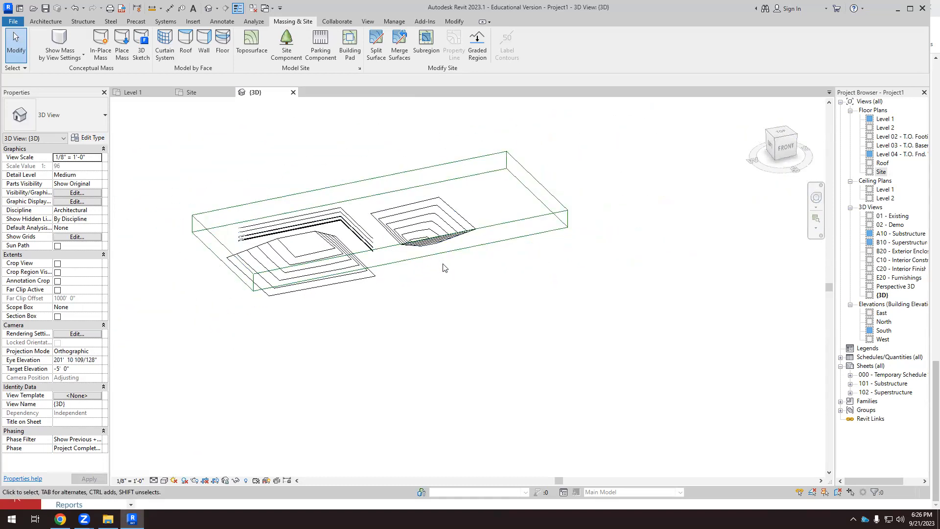
{"action": "scroll", "coordinate": [377, 238], "scroll_direction": "up", "scroll_amount": 5}
{"action": "left_click_drag", "start_coordinate": [349, 191], "coordinate": [333, 229]}
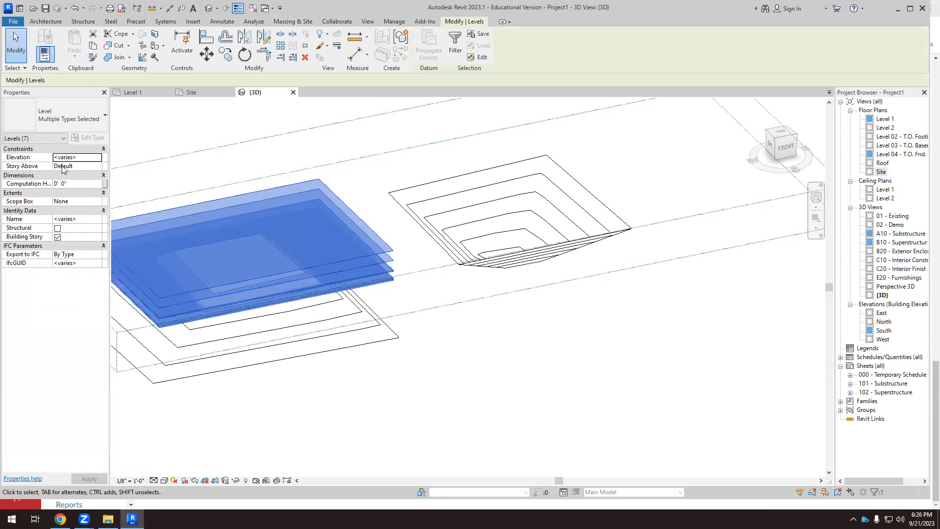
{"action": "left_click", "coordinate": [101, 204]}
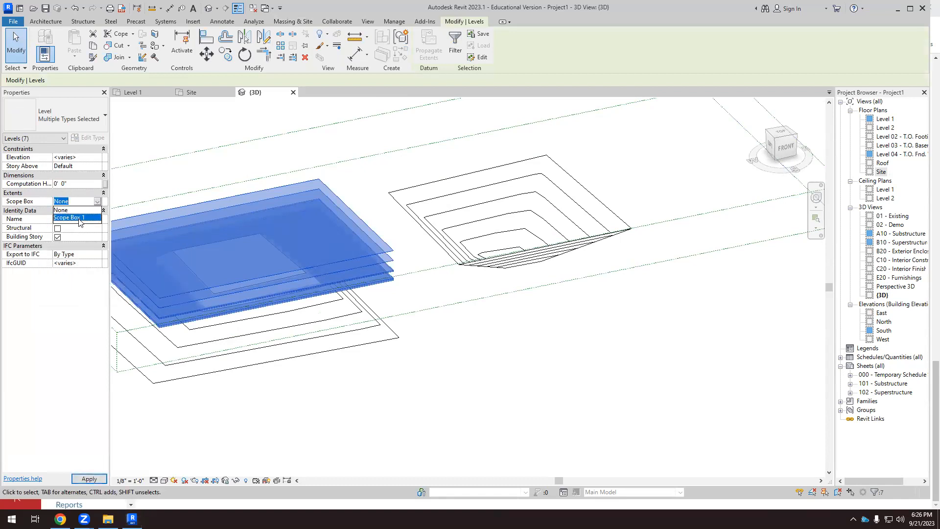
{"action": "left_click", "coordinate": [78, 219]}
{"action": "left_click", "coordinate": [420, 289]}
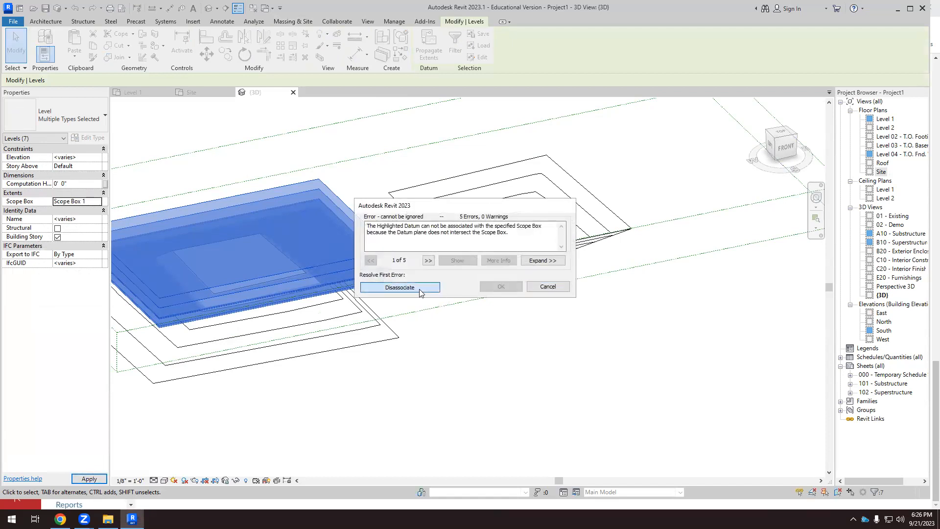
{"action": "left_click", "coordinate": [492, 365]}
Orient the 3D view to Front and stretch the scope box's lower face down below the bottom of both toposurfaces.
{"action": "scroll", "coordinate": [489, 382], "scroll_direction": "down", "scroll_amount": 5}
{"action": "middle_click_drag", "start_coordinate": [508, 427], "coordinate": [539, 314], "text": "shift"}
{"action": "scroll", "coordinate": [550, 275], "scroll_direction": "up", "scroll_amount": 6}
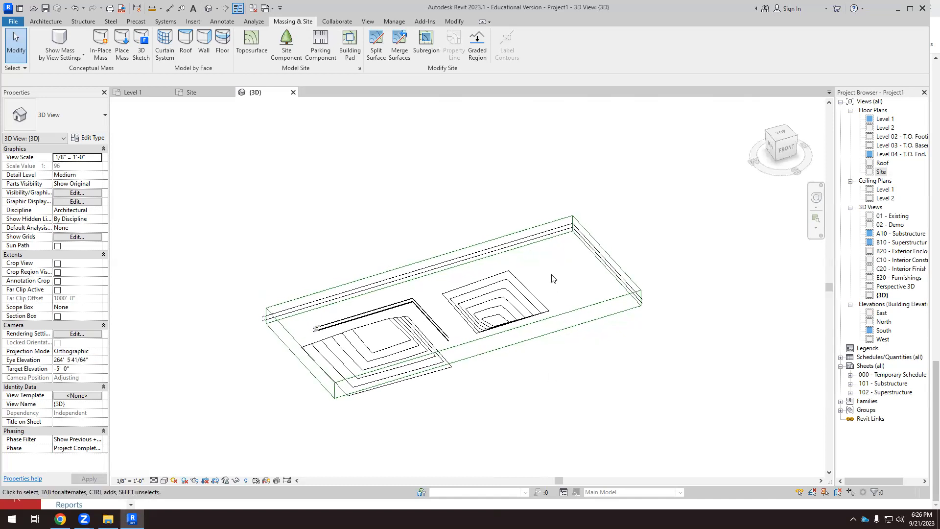
{"action": "middle_click_drag", "start_coordinate": [581, 222], "coordinate": [571, 215], "text": "shift"}
{"action": "scroll", "coordinate": [570, 215], "scroll_direction": "up", "scroll_amount": 2}
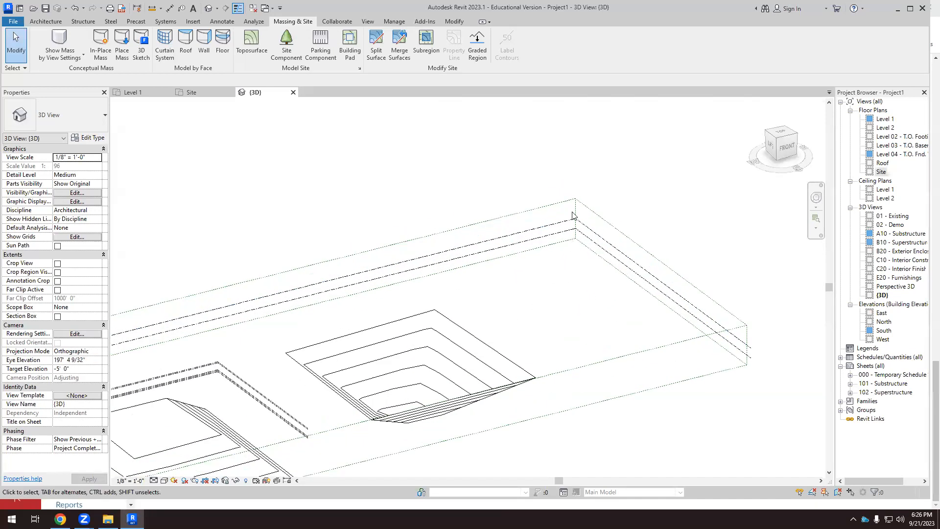
{"action": "scroll", "coordinate": [570, 215], "scroll_direction": "down", "scroll_amount": 3}
{"action": "middle_click_drag", "start_coordinate": [395, 345], "coordinate": [399, 336], "text": "shift"}
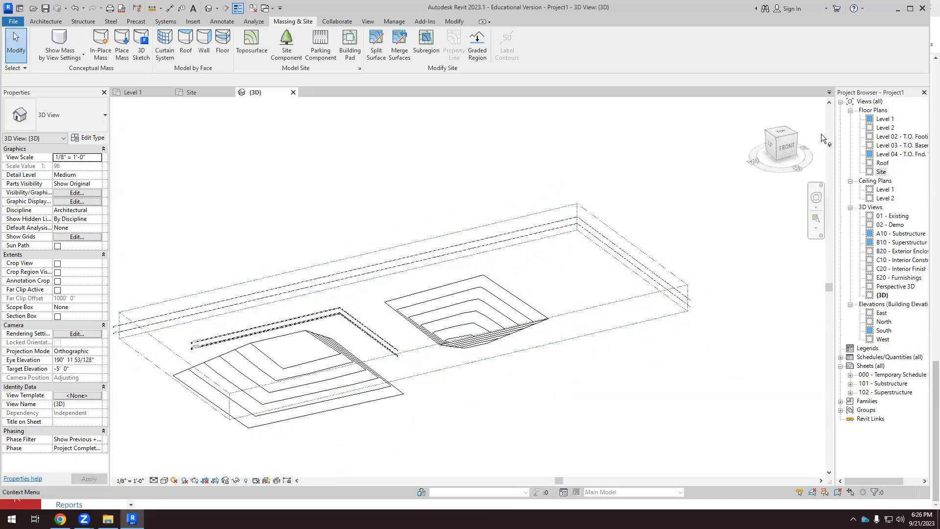
{"action": "left_click", "coordinate": [785, 151]}
{"action": "scroll", "coordinate": [451, 311], "scroll_direction": "up", "scroll_amount": 5}
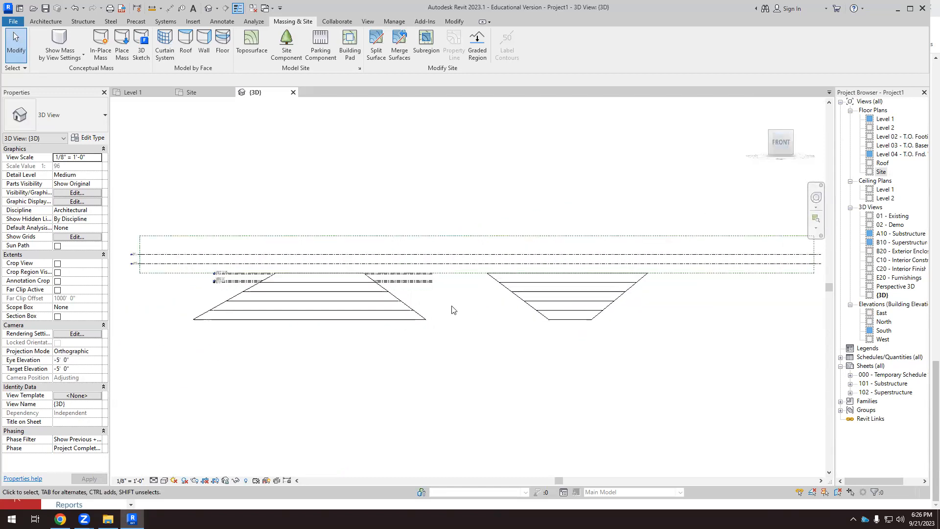
{"action": "scroll", "coordinate": [423, 273], "scroll_direction": "down", "scroll_amount": 4}
{"action": "scroll", "coordinate": [387, 264], "scroll_direction": "up", "scroll_amount": 1}
{"action": "left_click", "coordinate": [421, 186]}
{"action": "scroll", "coordinate": [422, 231], "scroll_direction": "up", "scroll_amount": 1}
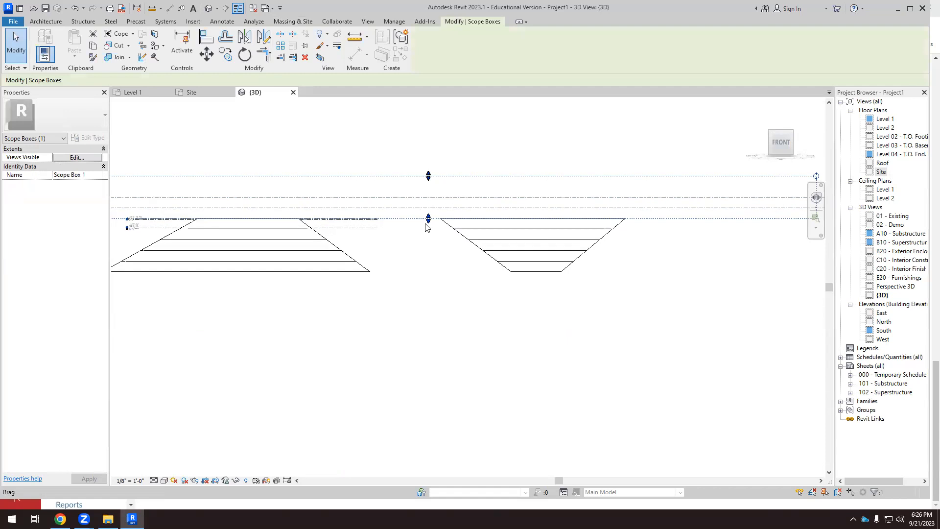
{"action": "left_click_drag", "start_coordinate": [428, 253], "coordinate": [428, 308]}
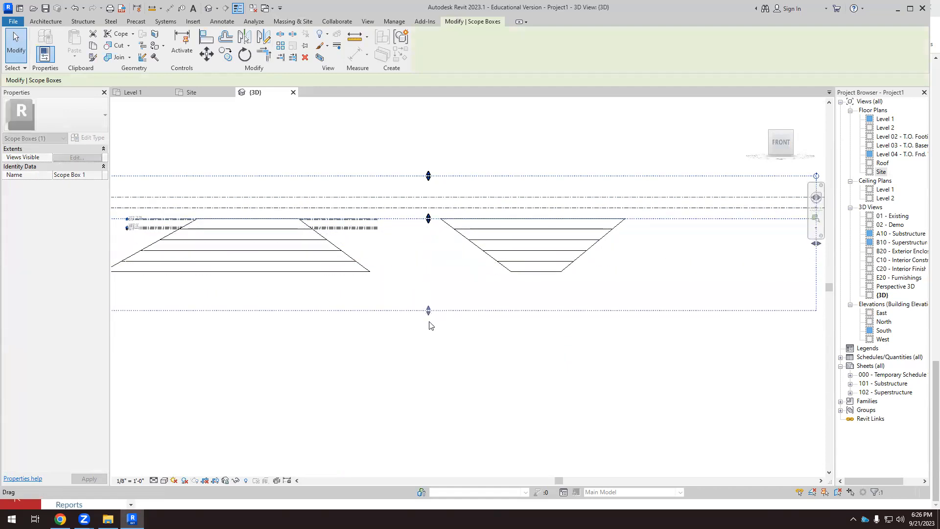
Select the five levels still at their short extents and assign Scope Box 1 to them.
{"action": "scroll", "coordinate": [434, 294], "scroll_direction": "down", "scroll_amount": 3}
{"action": "middle_click_drag", "start_coordinate": [424, 344], "coordinate": [485, 418], "text": "shift"}
{"action": "scroll", "coordinate": [411, 260], "scroll_direction": "up", "scroll_amount": 2}
{"action": "scroll", "coordinate": [411, 261], "scroll_direction": "up", "scroll_amount": 1}
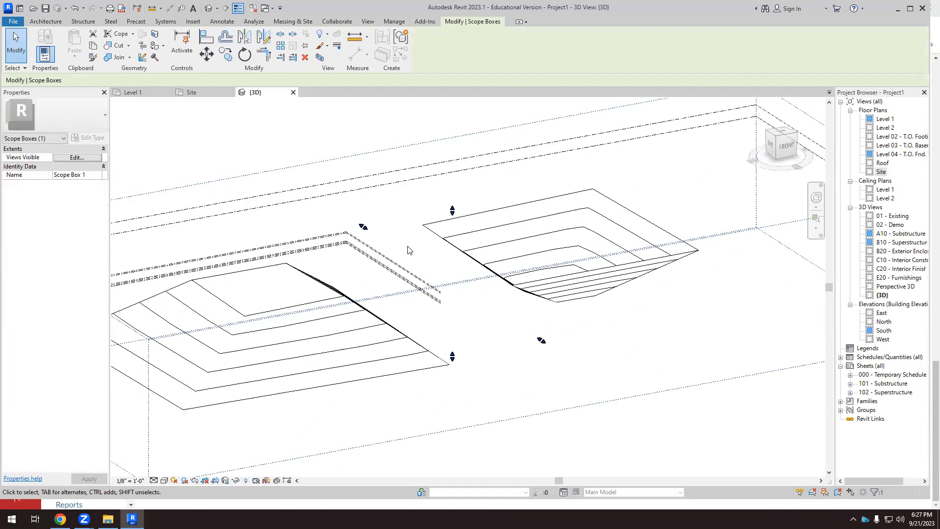
{"action": "left_click", "coordinate": [408, 251]}
{"action": "left_click", "coordinate": [377, 275]}
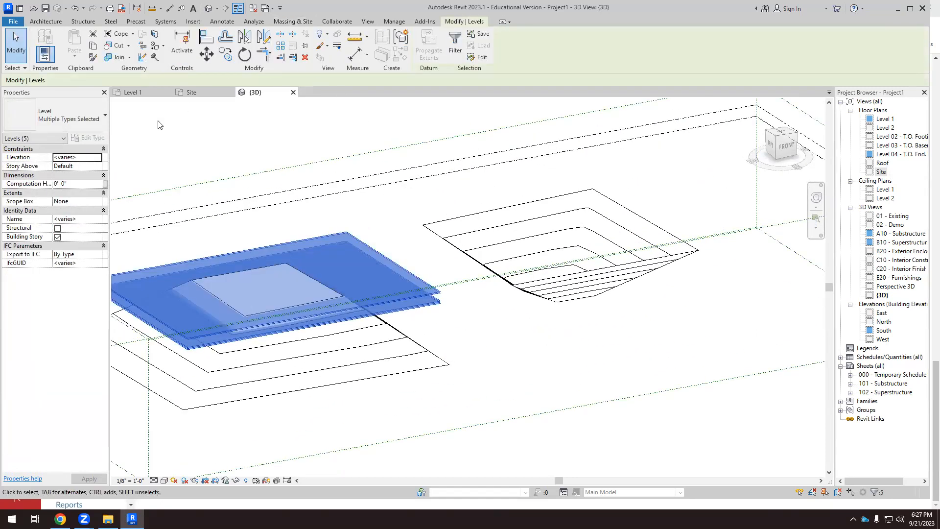
{"action": "left_click", "coordinate": [98, 203]}
{"action": "left_click", "coordinate": [82, 224]}
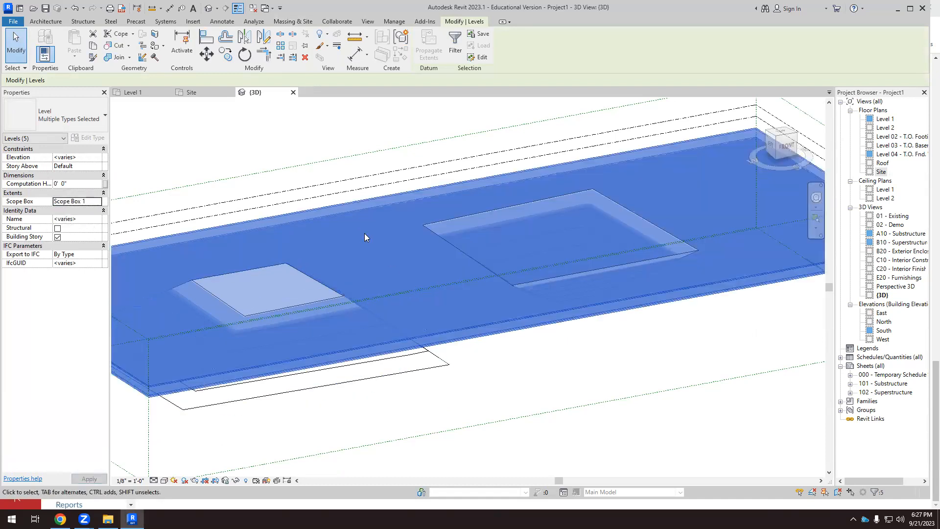
{"action": "scroll", "coordinate": [364, 237], "scroll_direction": "down", "scroll_amount": 2}
{"action": "left_click", "coordinate": [521, 384]}
Delete both the hill and the pit toposurfaces in the Site floor plan.
{"action": "scroll", "coordinate": [452, 249], "scroll_direction": "down", "scroll_amount": 2}
{"action": "middle_click_drag", "start_coordinate": [548, 359], "coordinate": [395, 210], "text": "shift"}
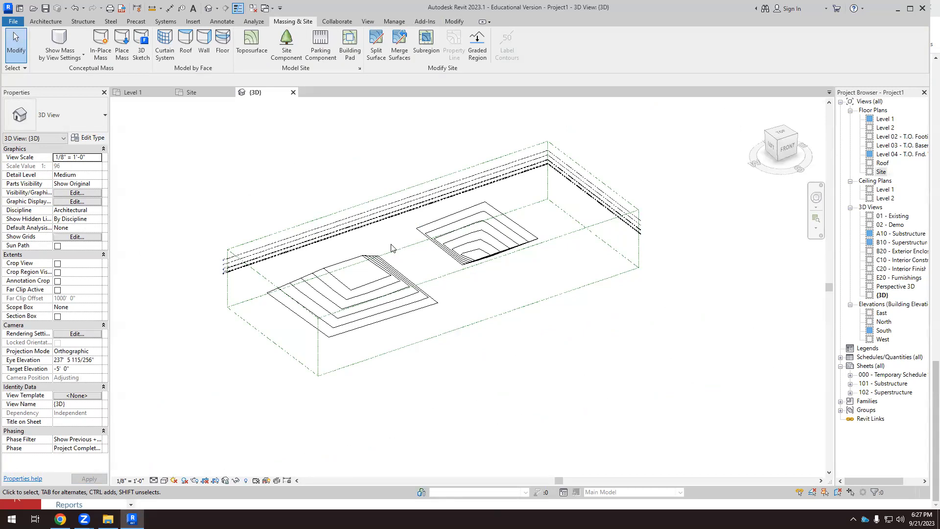
{"action": "middle_click_drag", "start_coordinate": [335, 274], "coordinate": [508, 415], "text": "shift"}
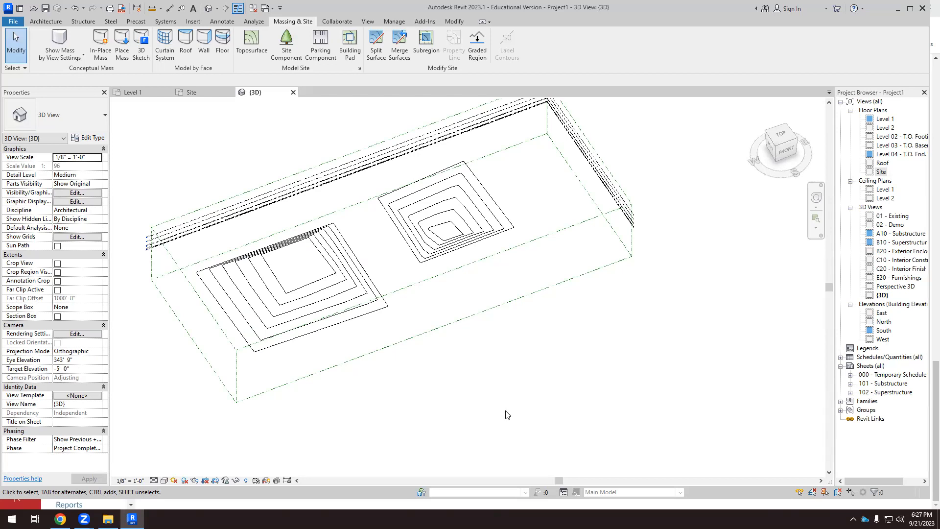
{"action": "scroll", "coordinate": [498, 393], "scroll_direction": "down", "scroll_amount": 5}
{"action": "scroll", "coordinate": [474, 347], "scroll_direction": "up", "scroll_amount": 4}
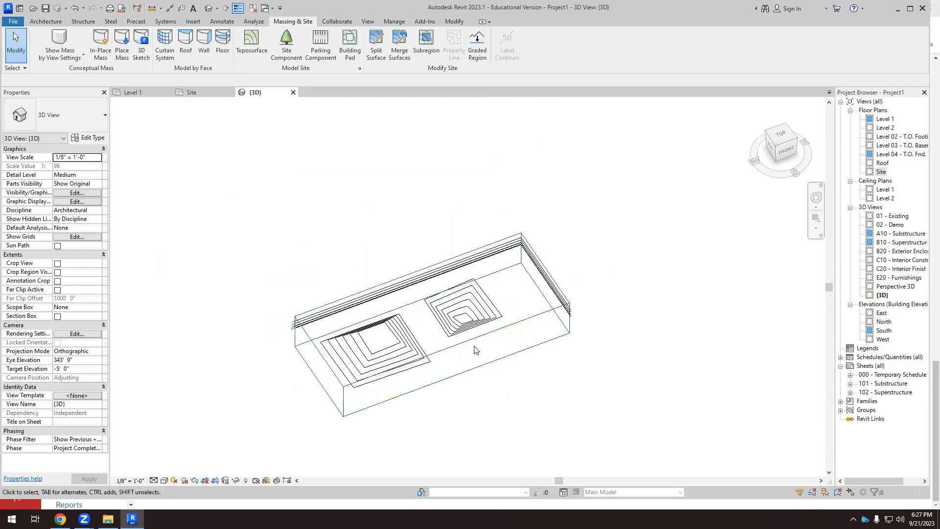
{"action": "middle_click_drag", "start_coordinate": [445, 321], "coordinate": [434, 311], "text": "shift"}
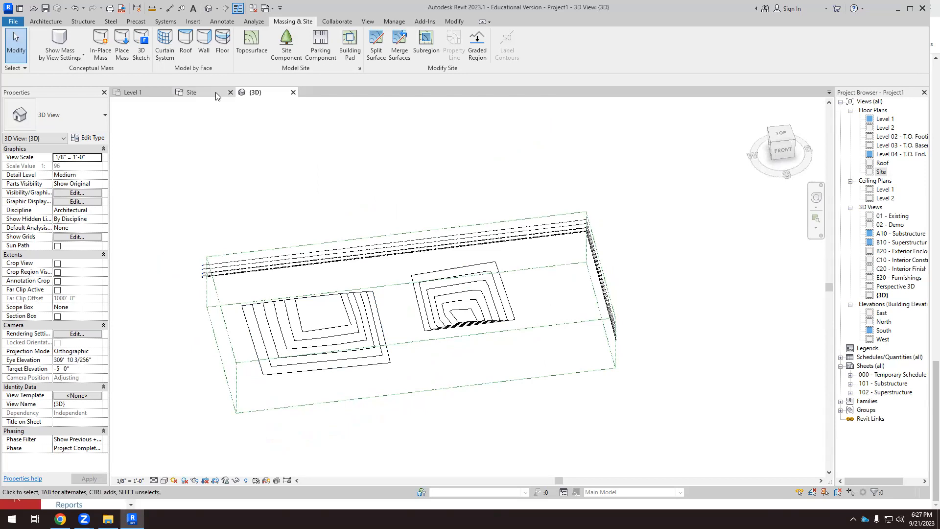
{"action": "left_click", "coordinate": [192, 92]}
{"action": "left_click_drag", "start_coordinate": [273, 170], "coordinate": [518, 272]}
{"action": "key", "text": "Delete"}
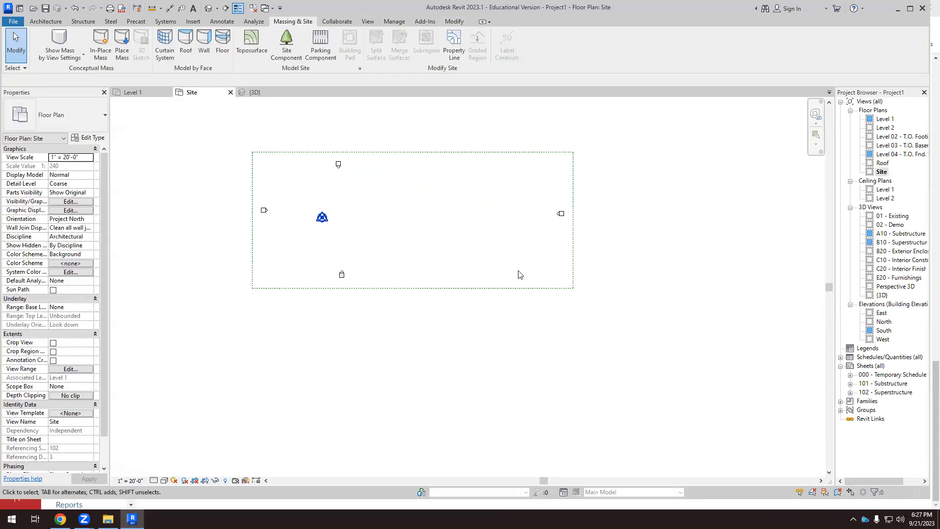
Stretch the scope box's south edge farther south and move the south and north elevation markers near the middle of its edges.
{"action": "scroll", "coordinate": [427, 207], "scroll_direction": "up", "scroll_amount": 1}
{"action": "left_click", "coordinate": [367, 316]}
{"action": "left_click_drag", "start_coordinate": [409, 317], "coordinate": [387, 405]}
{"action": "mouse_move", "coordinate": [276, 345]}
{"action": "left_mouse_down"}
{"action": "mouse_move", "coordinate": [327, 290]}
{"action": "mouse_move", "coordinate": [385, 384]}
{"action": "left_mouse_up"}
{"action": "mouse_move", "coordinate": [290, 183]}
{"action": "left_mouse_down"}
{"action": "mouse_move", "coordinate": [325, 139]}
{"action": "mouse_move", "coordinate": [406, 147]}
{"action": "left_mouse_up"}
{"action": "left_click", "coordinate": [471, 267]}
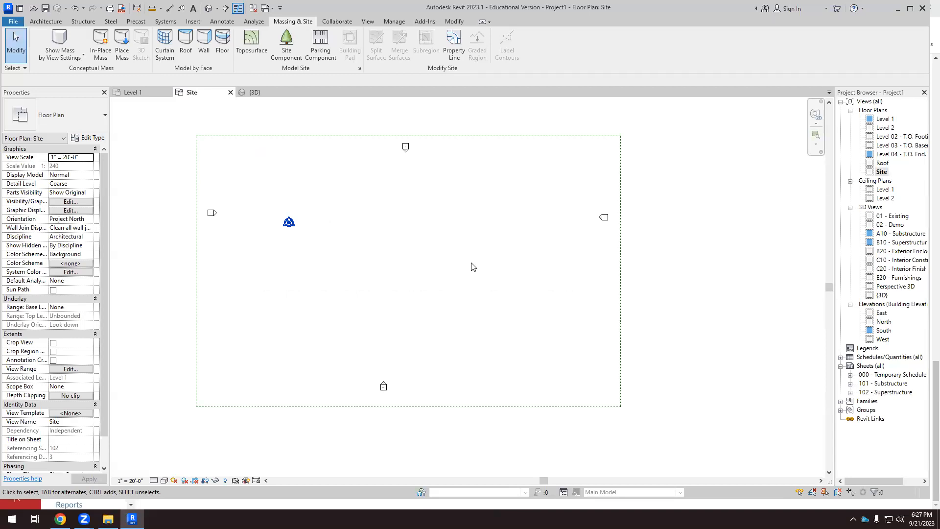
Start a new toposurface and place 18 points at 0' absolute elevation in a kidney-shaped ring in the eastern half of the site.
{"action": "left_click", "coordinate": [252, 43]}
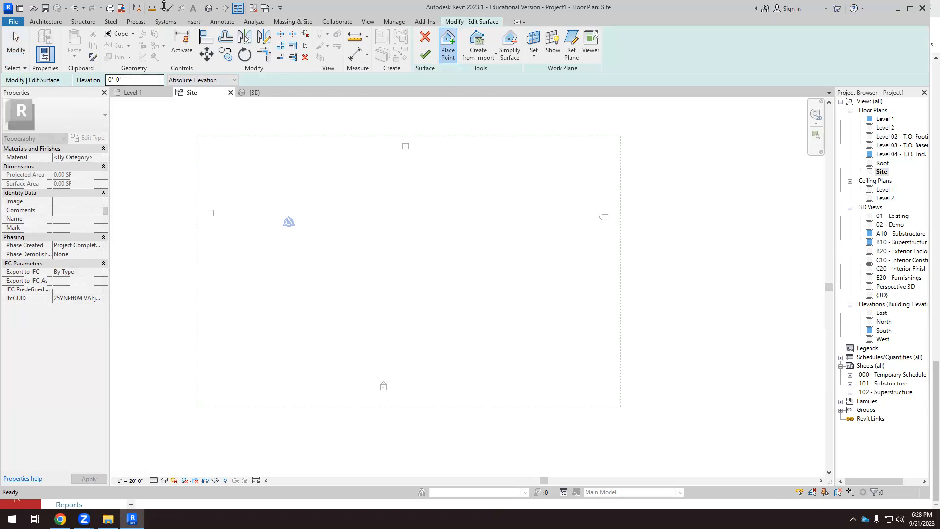
{"action": "left_click", "coordinate": [532, 216]}
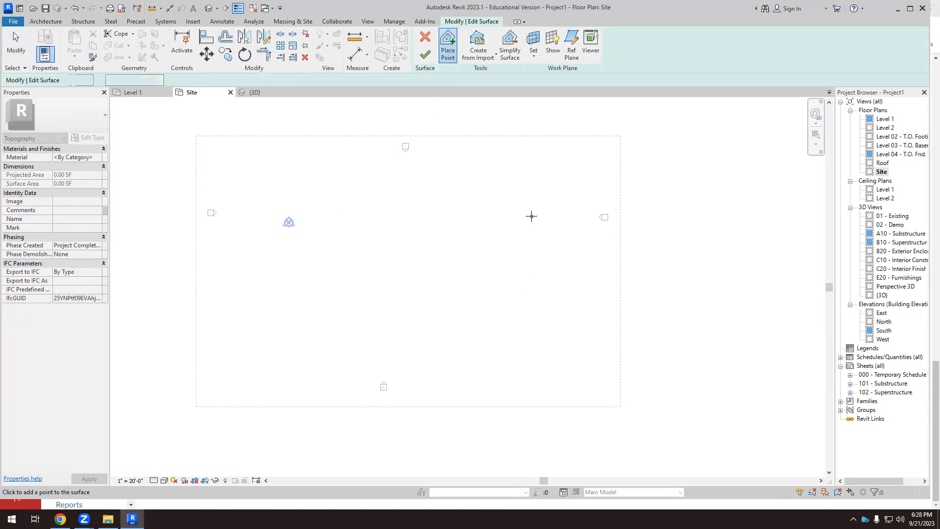
{"action": "left_click", "coordinate": [518, 199]}
{"action": "left_click", "coordinate": [505, 204]}
{"action": "left_click", "coordinate": [495, 195]}
{"action": "left_click", "coordinate": [472, 203]}
{"action": "left_click", "coordinate": [468, 210]}
{"action": "left_click", "coordinate": [473, 221]}
{"action": "left_click", "coordinate": [492, 227]}
{"action": "left_click", "coordinate": [499, 237]}
{"action": "left_click", "coordinate": [498, 252]}
{"action": "left_click", "coordinate": [496, 266]}
{"action": "left_click", "coordinate": [487, 279]}
{"action": "left_click", "coordinate": [496, 291]}
{"action": "left_click", "coordinate": [505, 292]}
{"action": "left_click", "coordinate": [517, 286]}
{"action": "left_click", "coordinate": [524, 272]}
{"action": "left_click", "coordinate": [527, 255]}
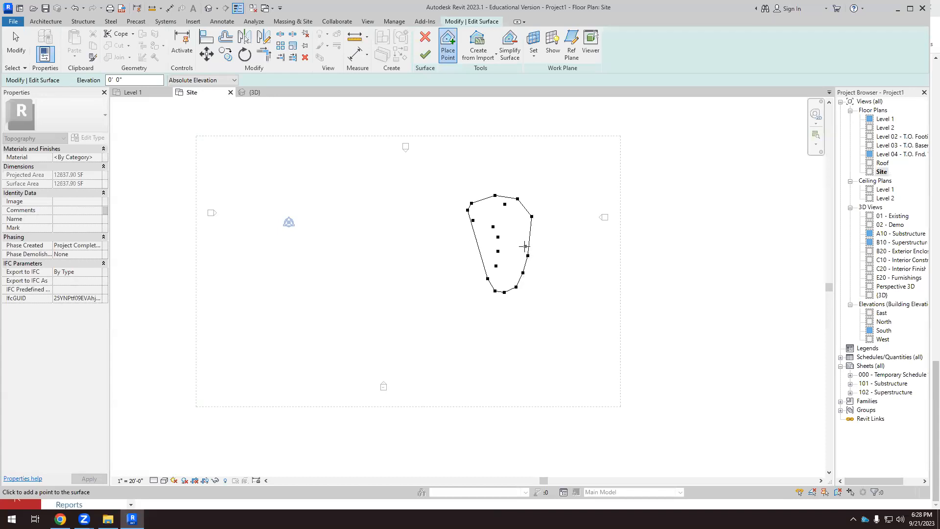
{"action": "left_click", "coordinate": [533, 237]}
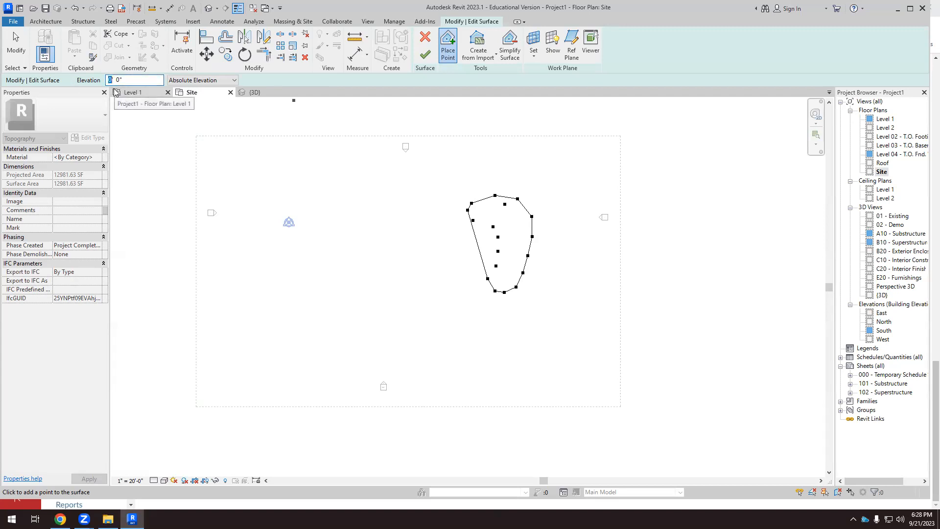
Set the point elevation to -1', place 19 points in a larger ring around the first one, and finish the surface.
{"action": "type", "text": "-1"}
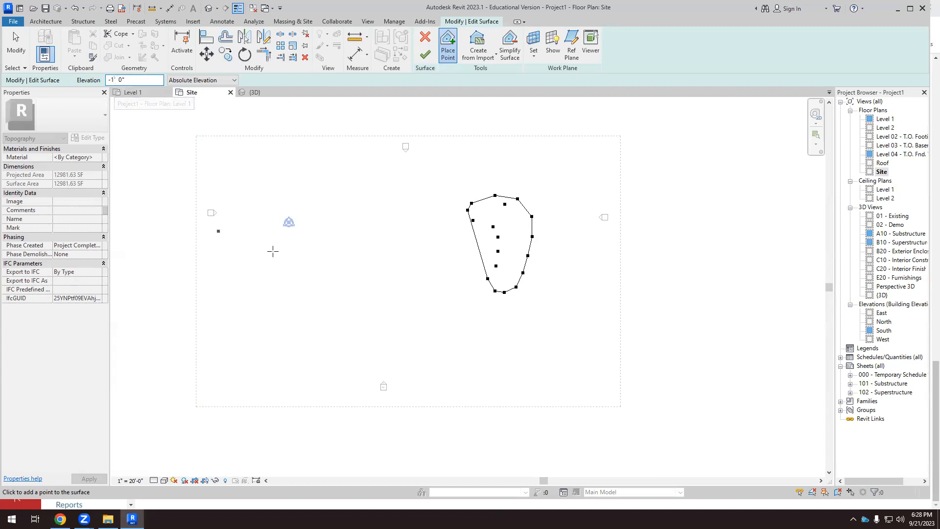
{"action": "left_click", "coordinate": [472, 189]}
{"action": "left_click", "coordinate": [449, 194]}
{"action": "left_click", "coordinate": [439, 211]}
{"action": "left_click", "coordinate": [439, 231]}
{"action": "left_click", "coordinate": [446, 256]}
{"action": "left_click", "coordinate": [455, 280]}
{"action": "left_click", "coordinate": [461, 298]}
{"action": "left_click", "coordinate": [462, 316]}
{"action": "left_click", "coordinate": [465, 326]}
{"action": "left_click", "coordinate": [492, 324]}
{"action": "left_click", "coordinate": [508, 317]}
{"action": "left_click", "coordinate": [527, 299]}
{"action": "left_click", "coordinate": [534, 270]}
{"action": "left_click", "coordinate": [540, 246]}
{"action": "left_click", "coordinate": [538, 222]}
{"action": "left_click", "coordinate": [538, 210]}
{"action": "left_click", "coordinate": [531, 197]}
{"action": "left_click", "coordinate": [514, 188]}
{"action": "left_click", "coordinate": [489, 187]}
{"action": "left_click", "coordinate": [426, 55]}
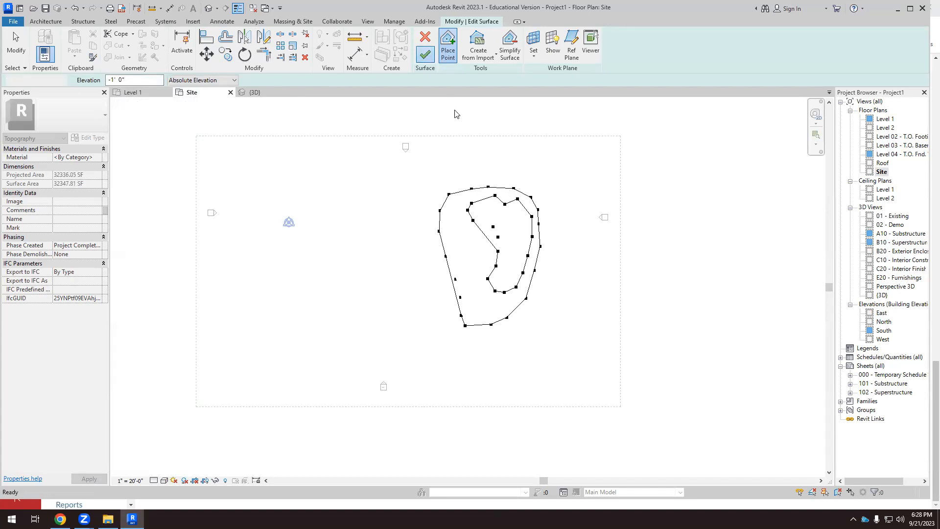
Examine the new two-contour toposurface from low and oblique angles in the 3D view and return to the Site plan.
{"action": "left_click", "coordinate": [255, 92]}
{"action": "middle_click_drag", "start_coordinate": [425, 310], "coordinate": [558, 222], "text": "shift"}
{"action": "scroll", "coordinate": [520, 291], "scroll_direction": "up", "scroll_amount": 4}
{"action": "middle_click_drag", "start_coordinate": [494, 352], "coordinate": [484, 329], "text": "shift"}
{"action": "scroll", "coordinate": [480, 319], "scroll_direction": "up", "scroll_amount": 6}
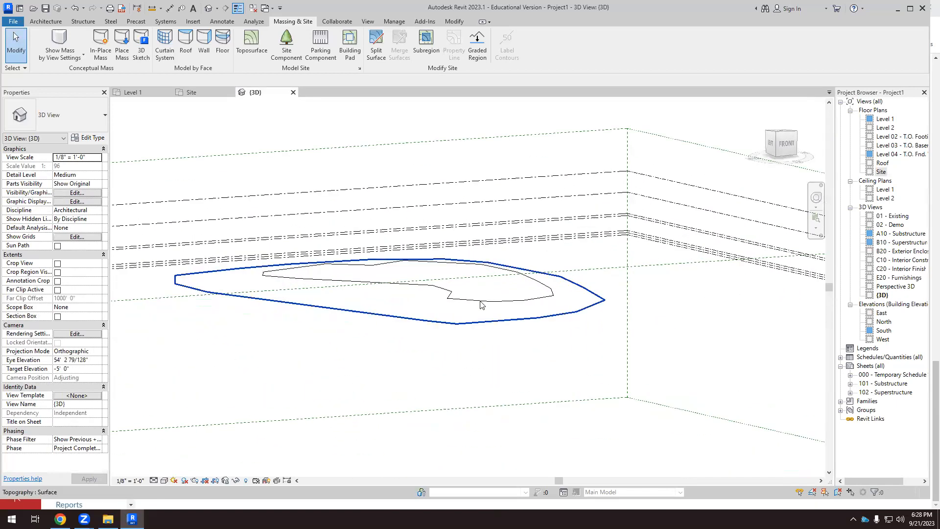
{"action": "middle_click_drag", "start_coordinate": [443, 255], "coordinate": [385, 322], "text": "shift"}
{"action": "left_click", "coordinate": [202, 90]}
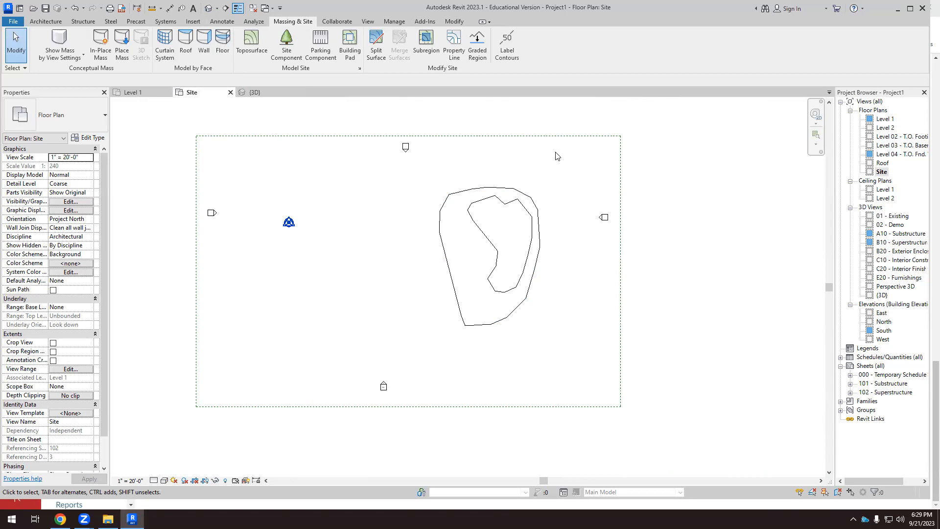
Switch to Chrome and search Google for "contour lines" in a new tab.
{"action": "left_click", "coordinate": [58, 519]}
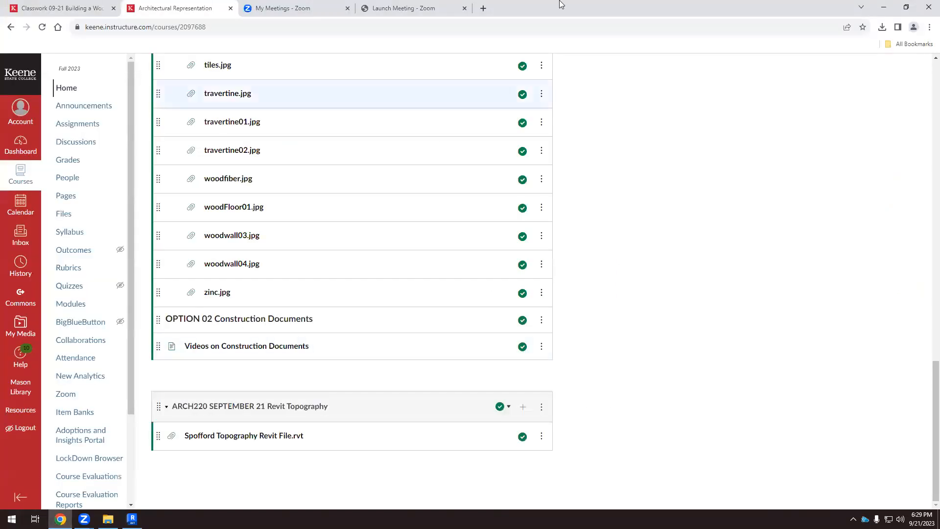
{"action": "left_click", "coordinate": [483, 8]}
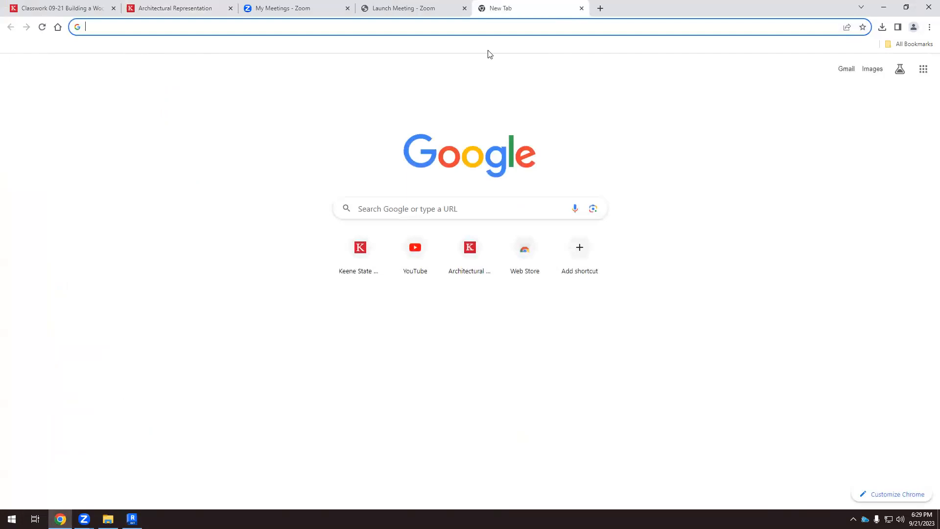
{"action": "type", "text": "contour "}
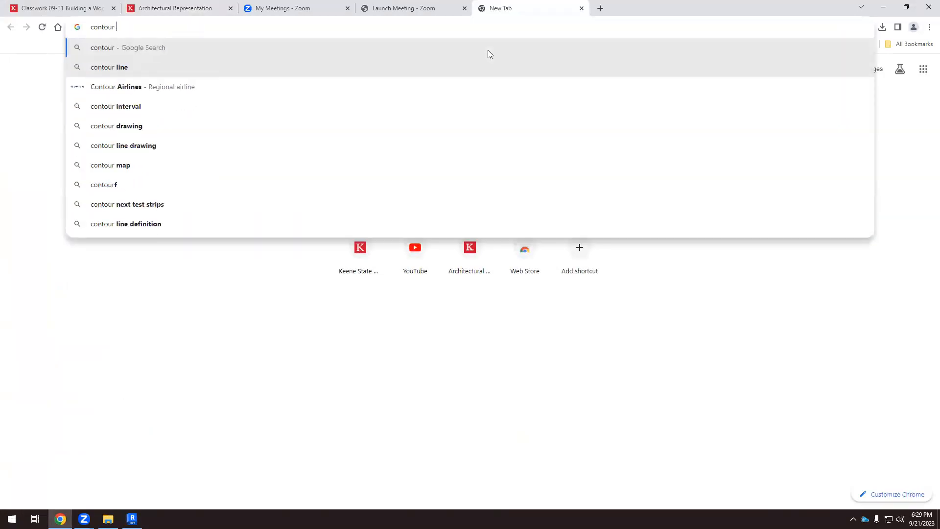
{"action": "type", "text": "lines"}
{"action": "key", "text": "Return"}
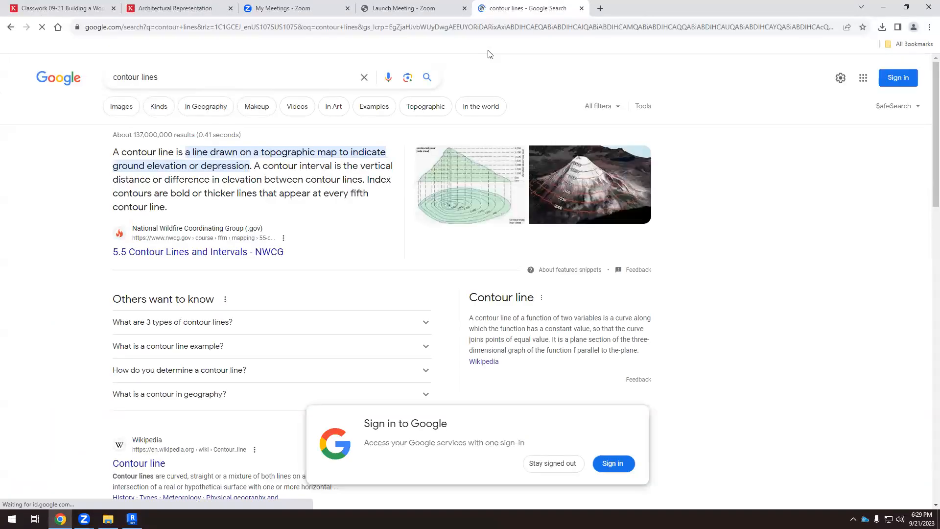
Examine the Esri Community mound contour map and the Maps With No Roads terrain diagram in the image results, and return to Revit.
{"action": "left_click", "coordinate": [127, 110]}
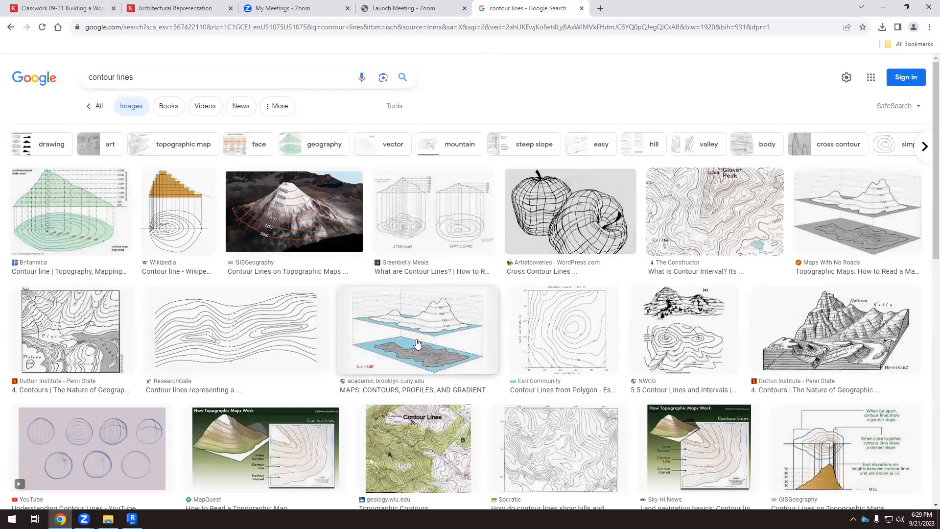
{"action": "left_click", "coordinate": [559, 341]}
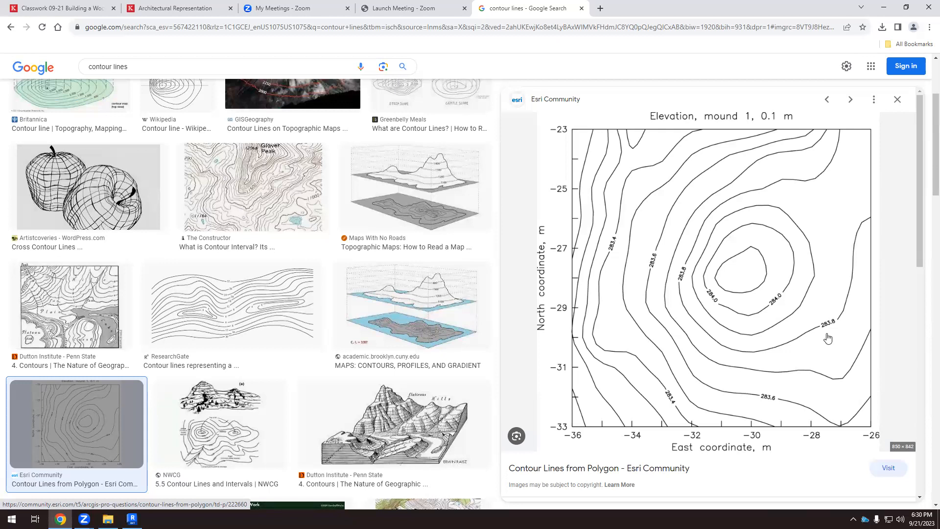
{"action": "left_click", "coordinate": [422, 192]}
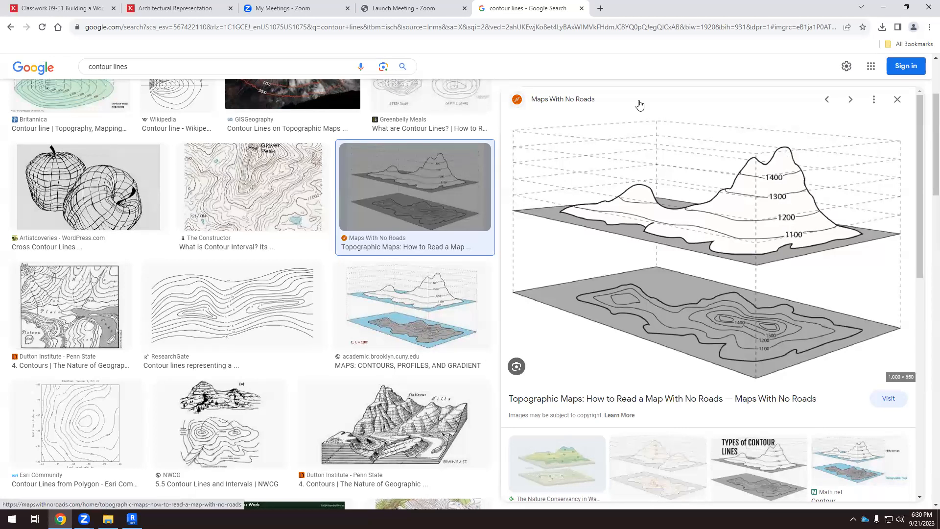
{"action": "key", "text": "alt+Tab"}
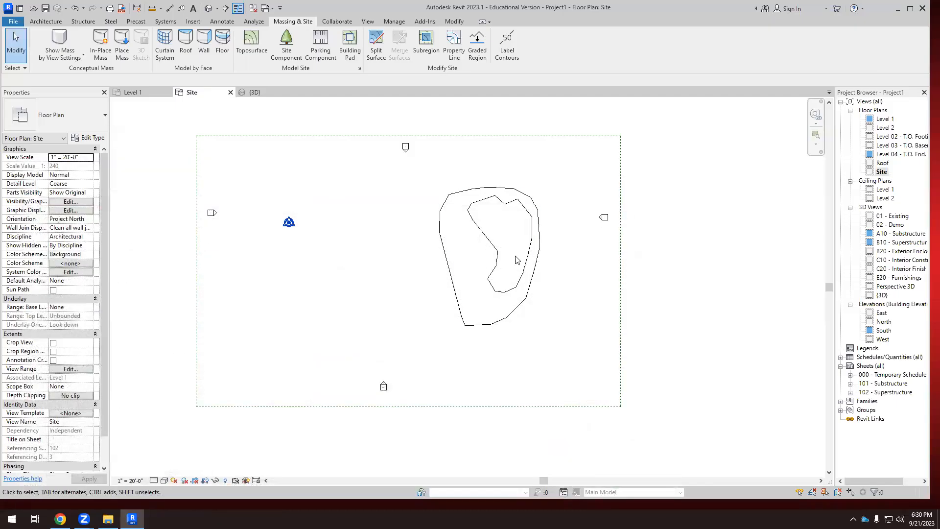
Edit the toposurface, set the point elevation to -20', place 16 points in a wider ring around it, and finish the surface.
{"action": "left_click", "coordinate": [533, 243]}
{"action": "left_click", "coordinate": [562, 262]}
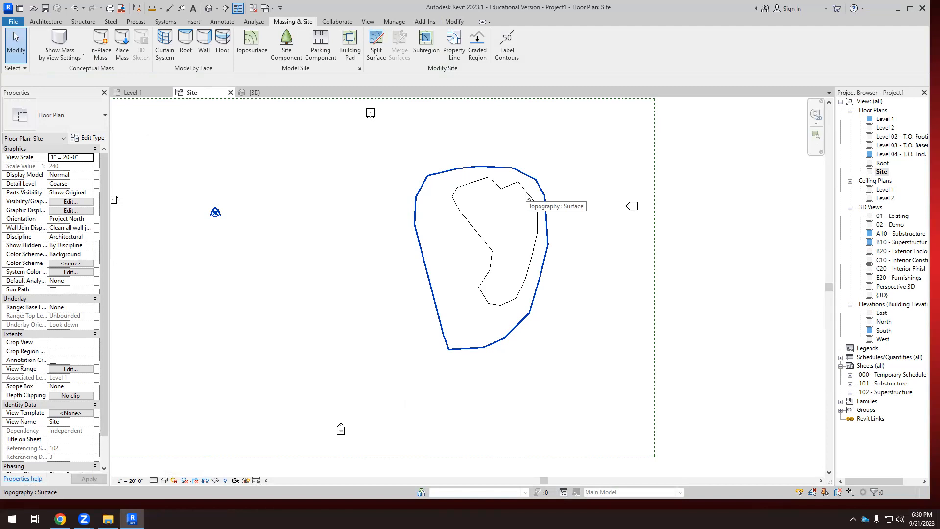
{"action": "left_click", "coordinate": [458, 174]}
{"action": "left_click", "coordinate": [426, 44]}
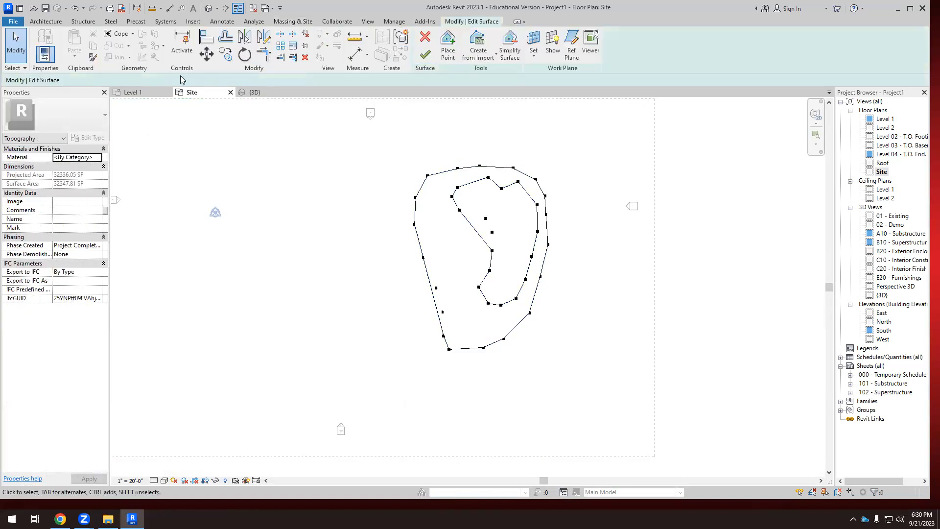
{"action": "left_click", "coordinate": [448, 45]}
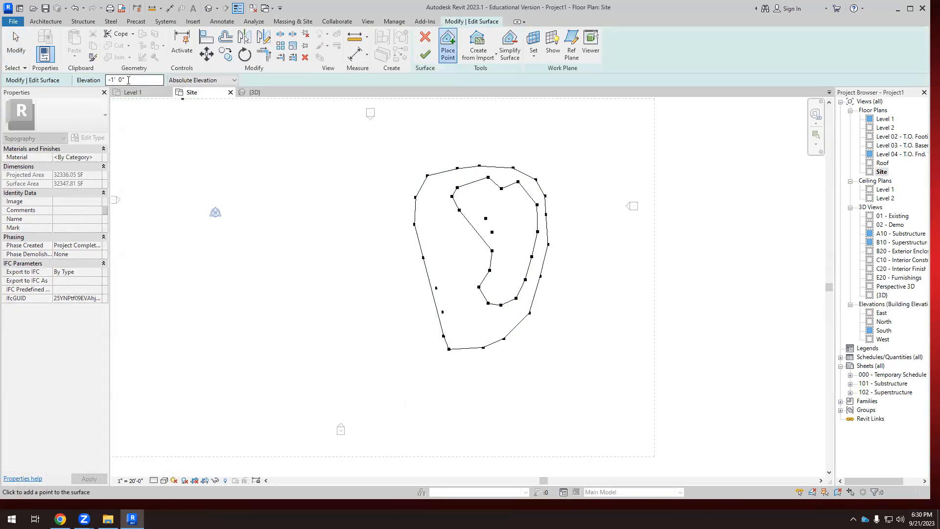
{"action": "left_click_drag", "start_coordinate": [130, 78], "coordinate": [96, 76]}
{"action": "type", "text": "-20"}
{"action": "left_click", "coordinate": [324, 159]}
{"action": "left_click", "coordinate": [281, 185]}
{"action": "left_click", "coordinate": [244, 263]}
{"action": "left_click", "coordinate": [234, 321]}
{"action": "left_click", "coordinate": [248, 366]}
{"action": "left_click", "coordinate": [310, 374]}
{"action": "left_click", "coordinate": [410, 393]}
{"action": "left_click", "coordinate": [453, 420]}
{"action": "left_click", "coordinate": [524, 419]}
{"action": "left_click", "coordinate": [583, 401]}
{"action": "left_click", "coordinate": [608, 315]}
{"action": "left_click", "coordinate": [616, 240]}
{"action": "left_click", "coordinate": [605, 170]}
{"action": "left_click", "coordinate": [551, 153]}
{"action": "left_click", "coordinate": [487, 141]}
{"action": "left_click", "coordinate": [382, 143]}
{"action": "left_click", "coordinate": [425, 54]}
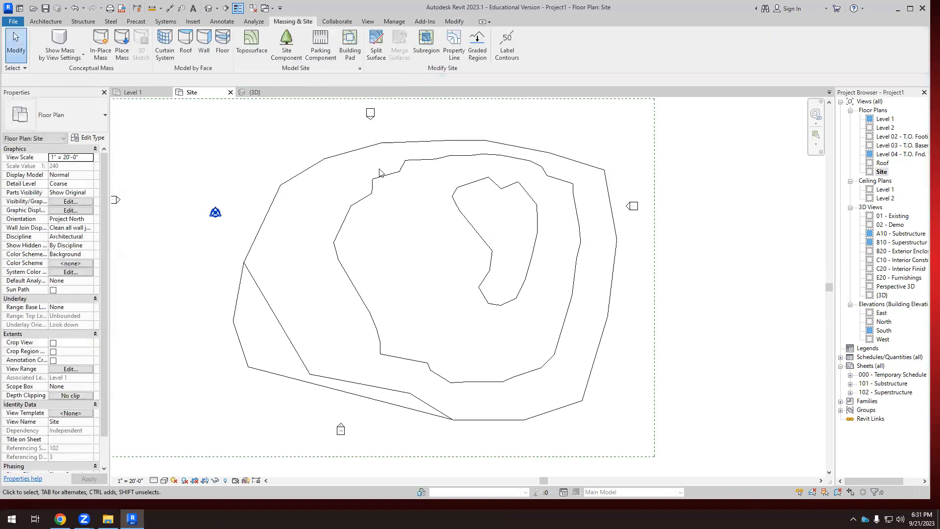
Examine the enlarged three-ring toposurface from an oblique angle in the 3D view and return to the Site plan.
{"action": "left_click", "coordinate": [254, 92]}
{"action": "scroll", "coordinate": [394, 250], "scroll_direction": "down", "scroll_amount": 4}
{"action": "middle_click_drag", "start_coordinate": [429, 315], "coordinate": [395, 358], "text": "shift"}
{"action": "scroll", "coordinate": [395, 351], "scroll_direction": "up", "scroll_amount": 2}
{"action": "scroll", "coordinate": [405, 340], "scroll_direction": "down", "scroll_amount": 3}
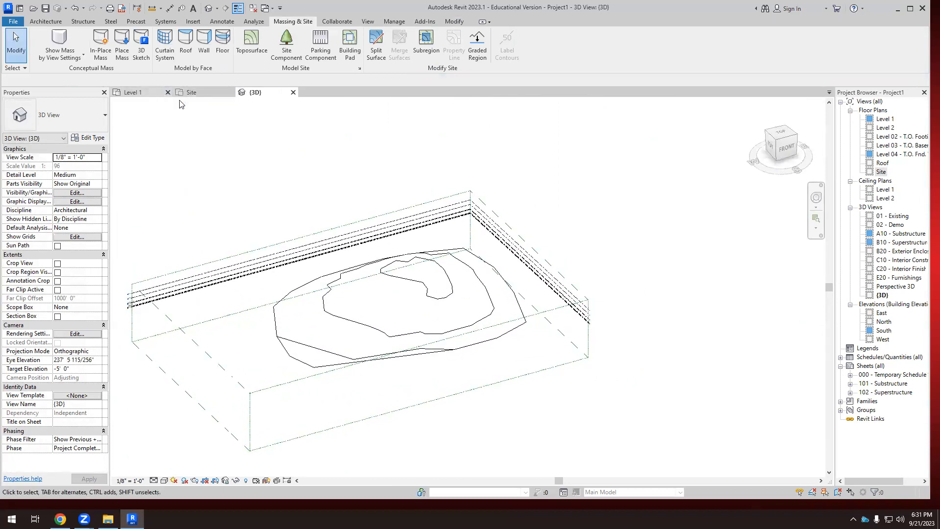
{"action": "left_click", "coordinate": [192, 93]}
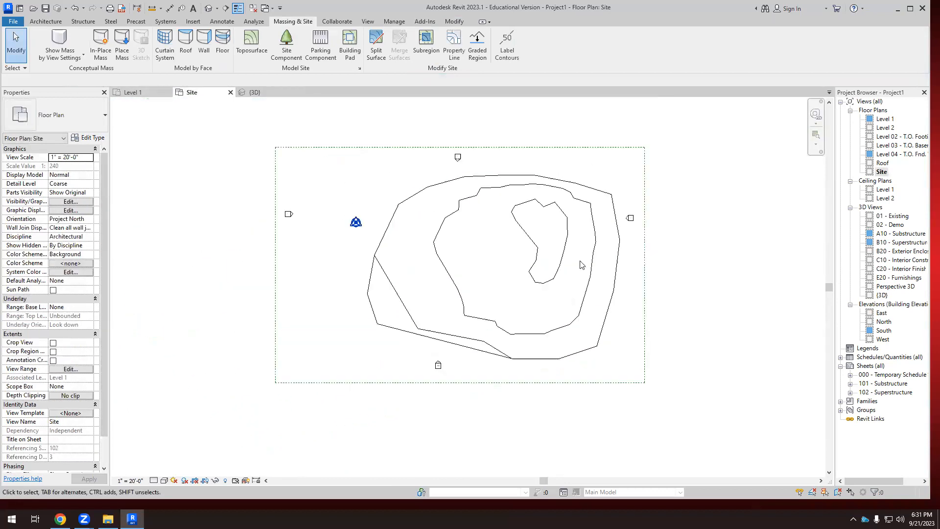
Edit the toposurface, set the point elevation to -100', place an outermost ring of points just beyond its edge, and finish the surface.
{"action": "scroll", "coordinate": [583, 258], "scroll_direction": "down", "scroll_amount": 4}
{"action": "left_click", "coordinate": [562, 211]}
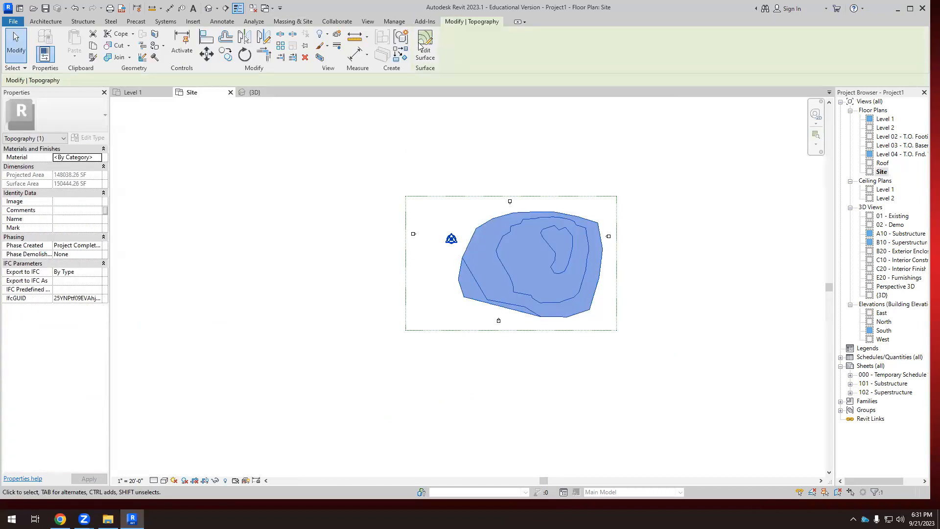
{"action": "left_click", "coordinate": [430, 48]}
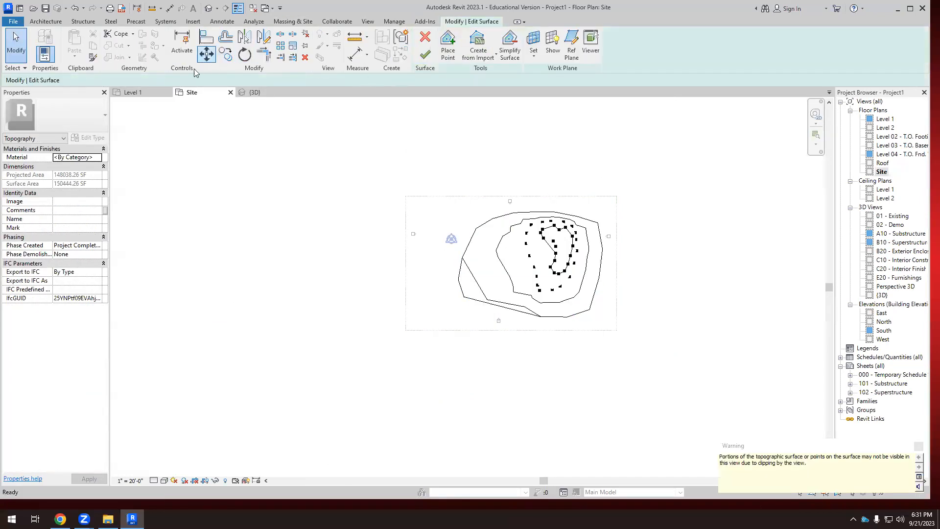
{"action": "left_click", "coordinate": [447, 49]}
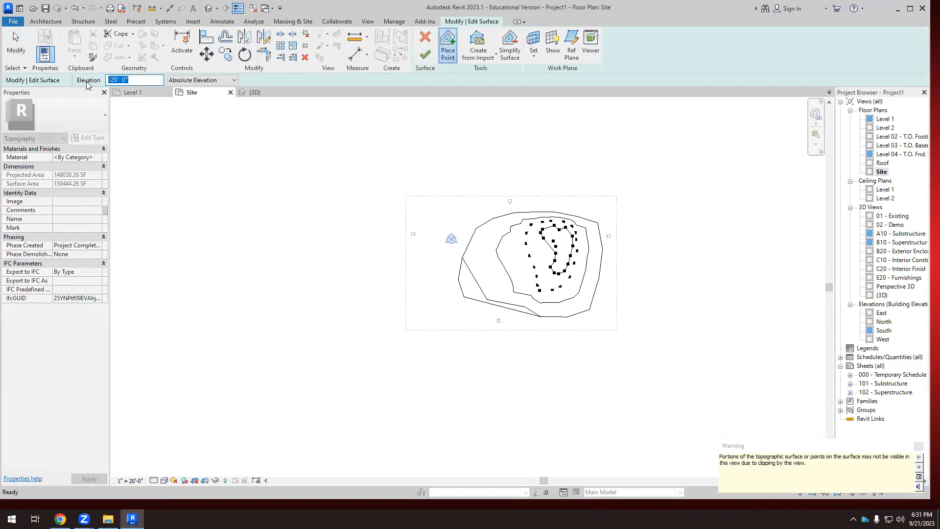
{"action": "type", "text": "-100"}
{"action": "scroll", "coordinate": [499, 201], "scroll_direction": "up", "scroll_amount": 1}
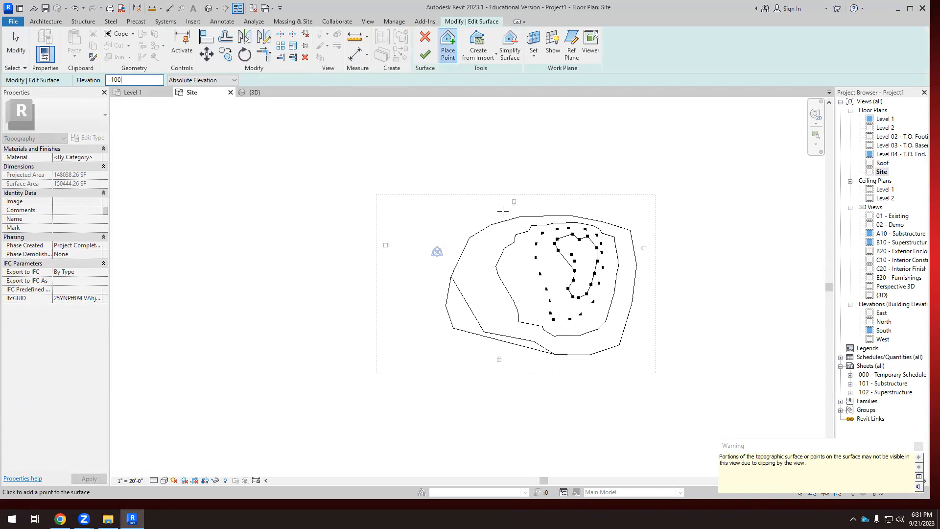
{"action": "left_click", "coordinate": [503, 211]}
{"action": "left_click", "coordinate": [447, 232]}
{"action": "left_click", "coordinate": [426, 260]}
{"action": "left_click", "coordinate": [409, 289]}
{"action": "left_click", "coordinate": [393, 338]}
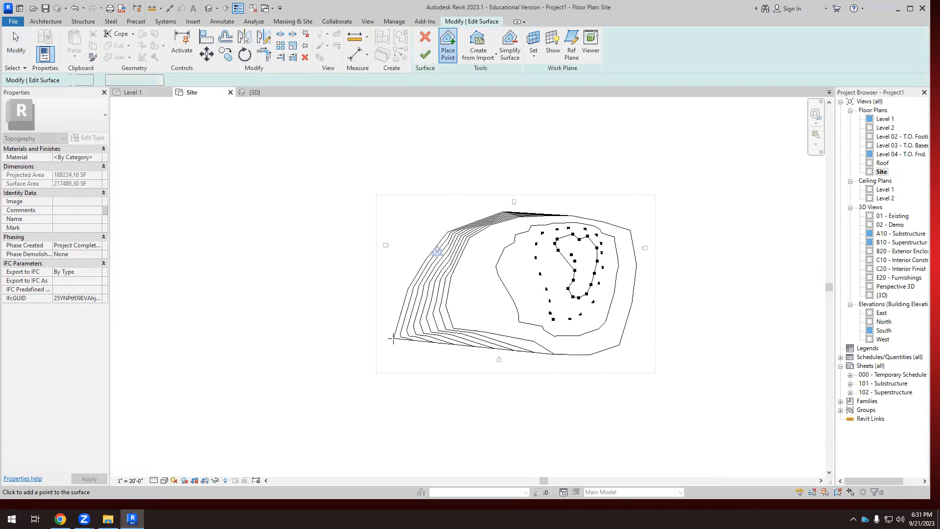
{"action": "left_click", "coordinate": [414, 354]}
{"action": "left_click", "coordinate": [594, 354]}
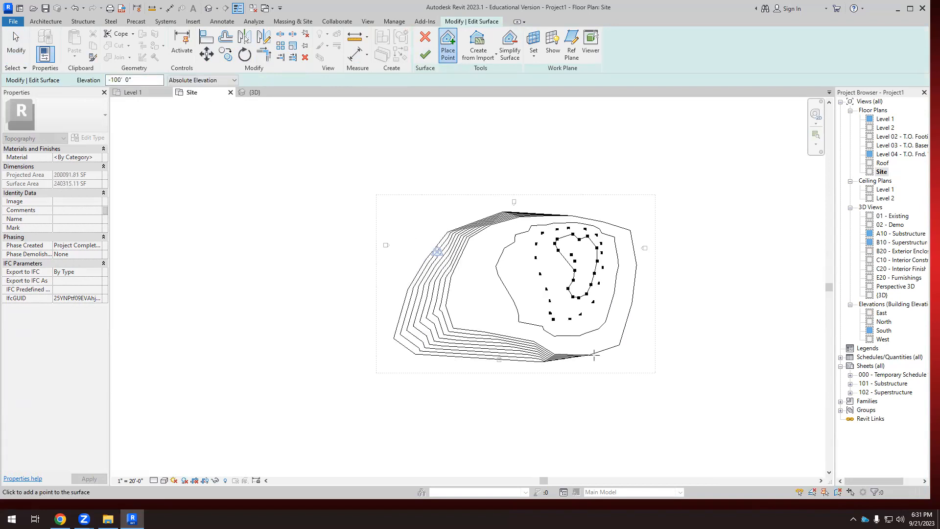
{"action": "left_click", "coordinate": [626, 351]}
{"action": "left_click", "coordinate": [646, 296]}
{"action": "left_click", "coordinate": [647, 231]}
{"action": "left_click", "coordinate": [609, 216]}
{"action": "left_click", "coordinate": [534, 207]}
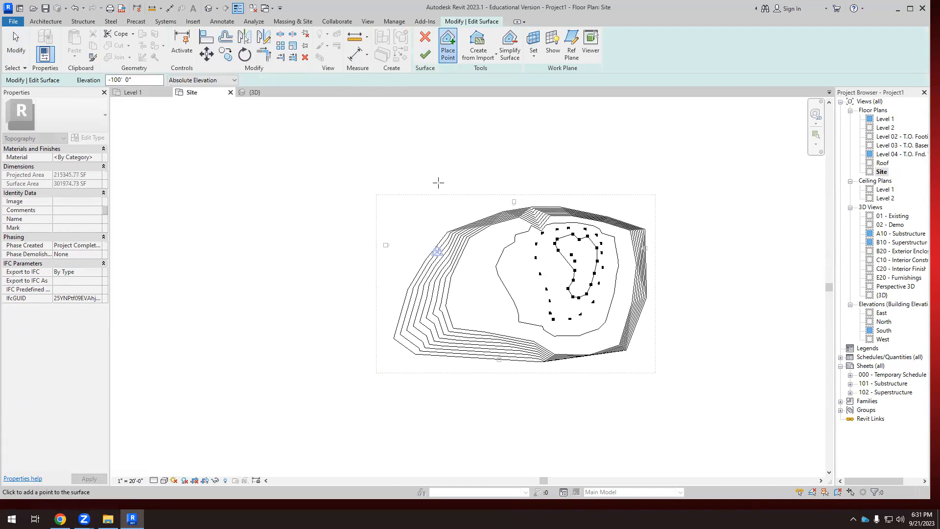
{"action": "scroll", "coordinate": [541, 228], "scroll_direction": "up", "scroll_amount": 4}
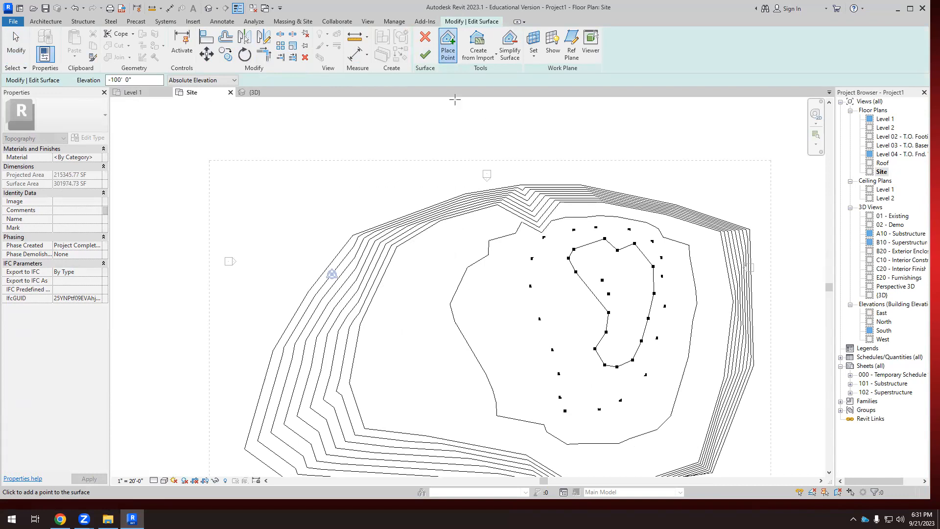
{"action": "left_click", "coordinate": [426, 54]}
{"action": "scroll", "coordinate": [440, 169], "scroll_direction": "down", "scroll_amount": 2}
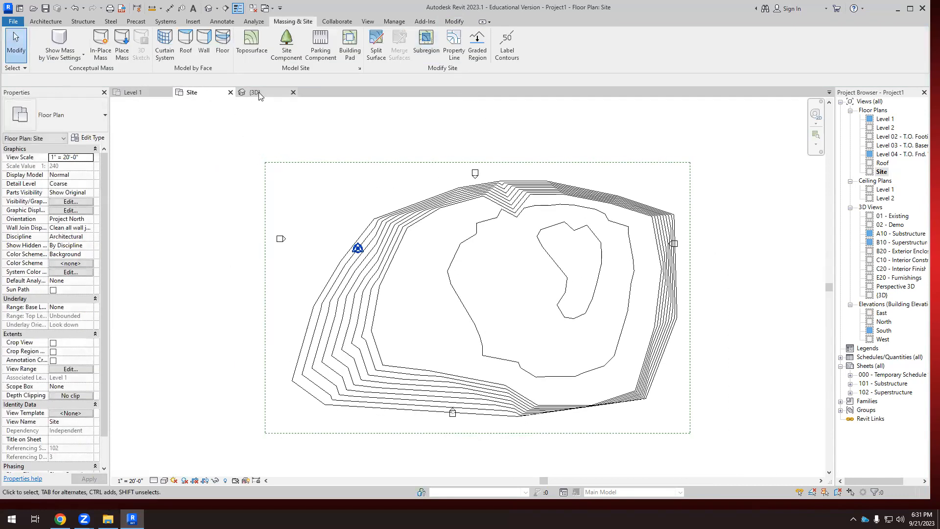
Examine the steep outer slope and stacked contours of the toposurface from above and at oblique angles in the 3D view.
{"action": "left_click", "coordinate": [255, 93]}
{"action": "middle_click_drag", "start_coordinate": [343, 206], "coordinate": [426, 294], "text": "shift"}
{"action": "scroll", "coordinate": [390, 252], "scroll_direction": "up", "scroll_amount": 4}
{"action": "scroll", "coordinate": [405, 264], "scroll_direction": "down", "scroll_amount": 6}
{"action": "middle_click_drag", "start_coordinate": [392, 255], "coordinate": [382, 401], "text": "shift"}
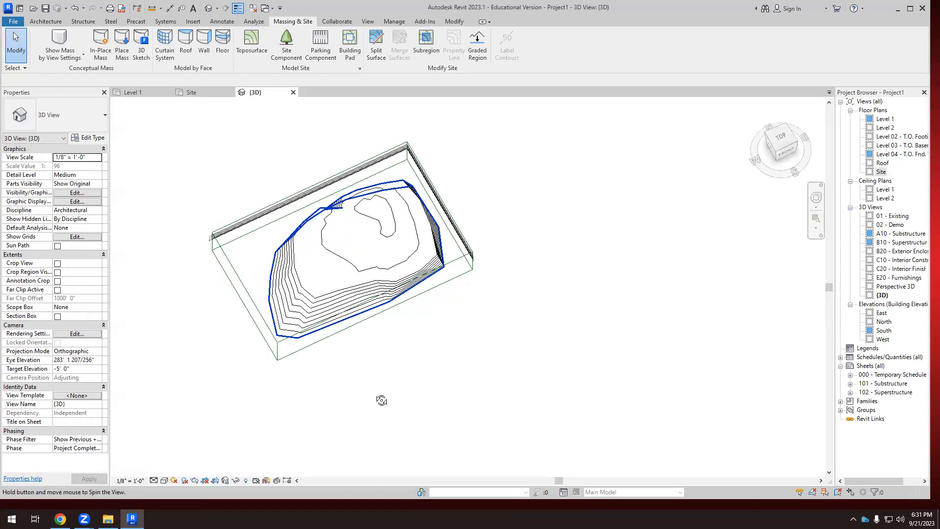
{"action": "scroll", "coordinate": [407, 245], "scroll_direction": "up", "scroll_amount": 3}
{"action": "middle_click_drag", "start_coordinate": [372, 226], "coordinate": [362, 179], "text": "shift"}
{"action": "scroll", "coordinate": [416, 273], "scroll_direction": "up", "scroll_amount": 2}
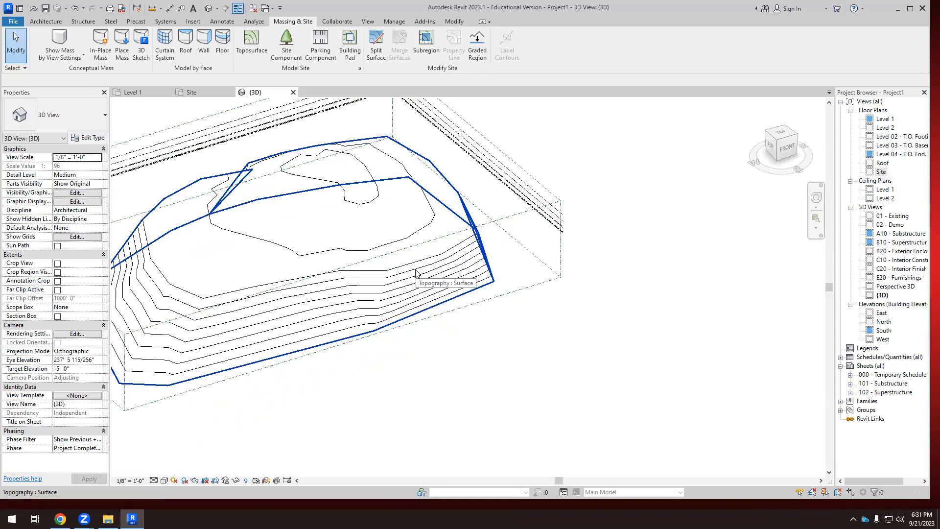
{"action": "scroll", "coordinate": [363, 283], "scroll_direction": "down", "scroll_amount": 4}
{"action": "middle_click_drag", "start_coordinate": [456, 296], "coordinate": [338, 336], "text": "shift"}
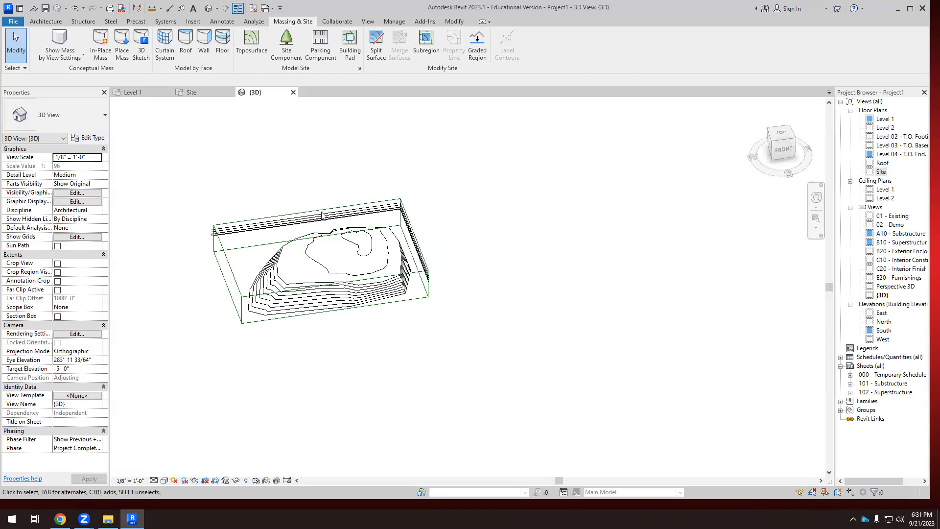
Edit the toposurface in the 3D view and move several -1' interior points and one point near the rear edge outward.
{"action": "left_click", "coordinate": [319, 267]}
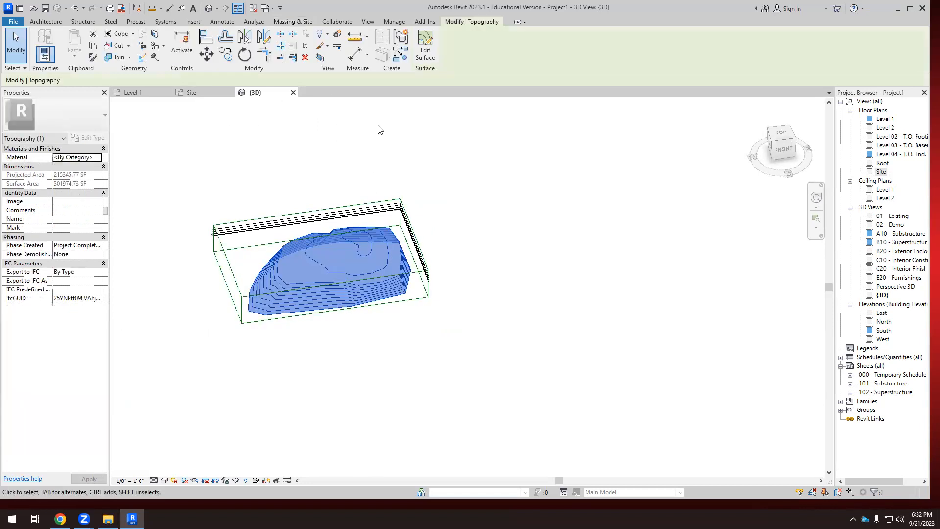
{"action": "left_click", "coordinate": [425, 44]}
{"action": "middle_click_drag", "start_coordinate": [471, 282], "coordinate": [426, 258], "text": "shift"}
{"action": "scroll", "coordinate": [368, 269], "scroll_direction": "up", "scroll_amount": 5}
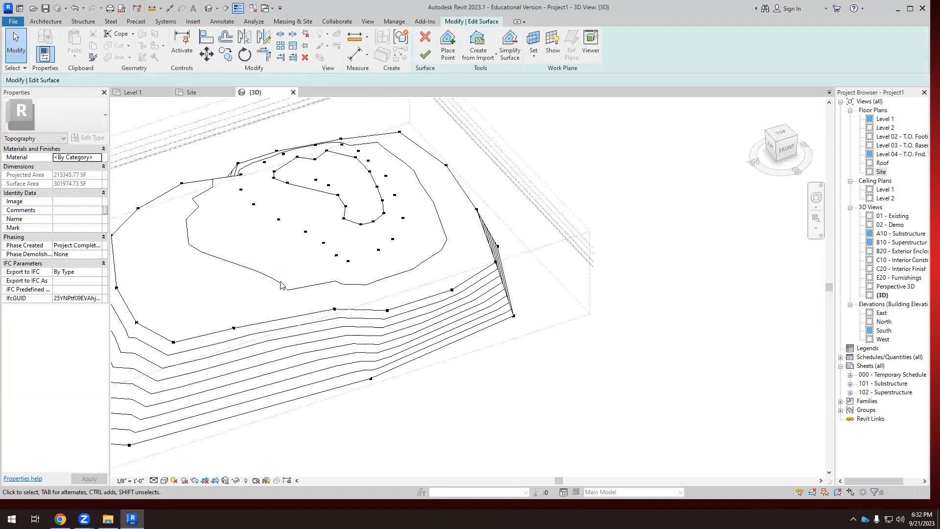
{"action": "scroll", "coordinate": [382, 249], "scroll_direction": "up", "scroll_amount": 2}
{"action": "left_click", "coordinate": [376, 253]}
{"action": "left_click_drag", "start_coordinate": [385, 263], "coordinate": [426, 244]}
{"action": "left_click_drag", "start_coordinate": [437, 196], "coordinate": [437, 194]}
{"action": "left_click_drag", "start_coordinate": [301, 263], "coordinate": [247, 282]}
{"action": "left_click_drag", "start_coordinate": [281, 241], "coordinate": [216, 254]}
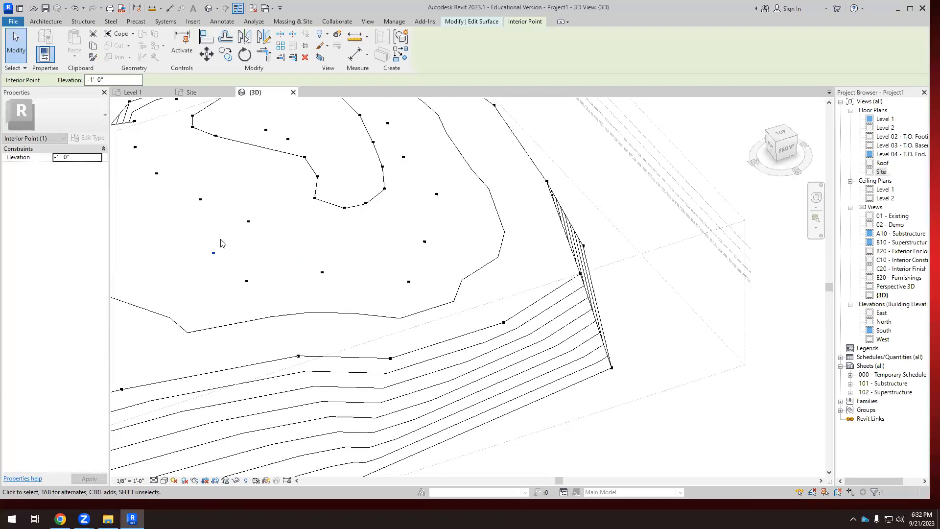
{"action": "left_click_drag", "start_coordinate": [248, 223], "coordinate": [194, 232]}
{"action": "scroll", "coordinate": [333, 263], "scroll_direction": "down", "scroll_amount": 3}
{"action": "scroll", "coordinate": [336, 262], "scroll_direction": "down", "scroll_amount": 2}
{"action": "scroll", "coordinate": [259, 218], "scroll_direction": "up", "scroll_amount": 2}
{"action": "left_click_drag", "start_coordinate": [243, 197], "coordinate": [219, 185]}
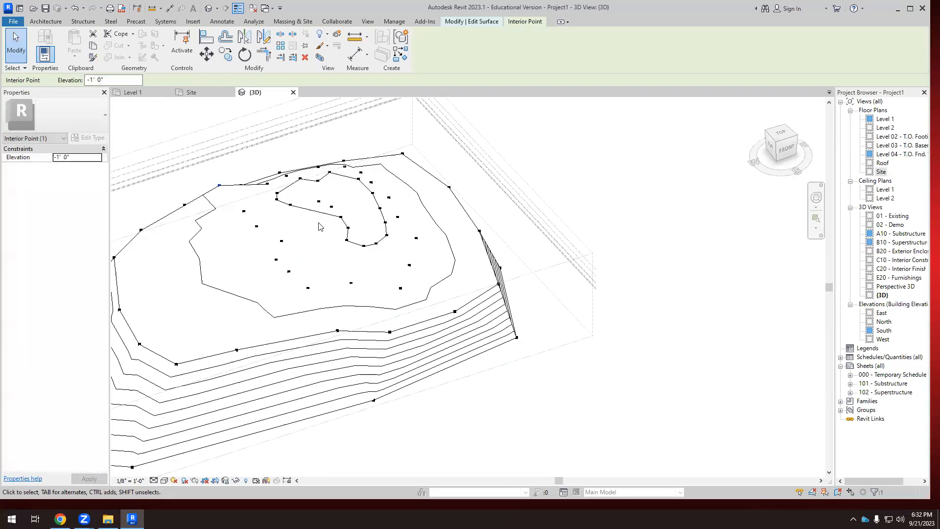
Pull the -100' boundary points on the back side of the toposurface outward and adjust the neighbouring upper-edge points.
{"action": "scroll", "coordinate": [322, 232], "scroll_direction": "down", "scroll_amount": 1}
{"action": "middle_click_drag", "start_coordinate": [325, 304], "coordinate": [227, 239], "text": "shift"}
{"action": "left_click_drag", "start_coordinate": [245, 247], "coordinate": [245, 284]}
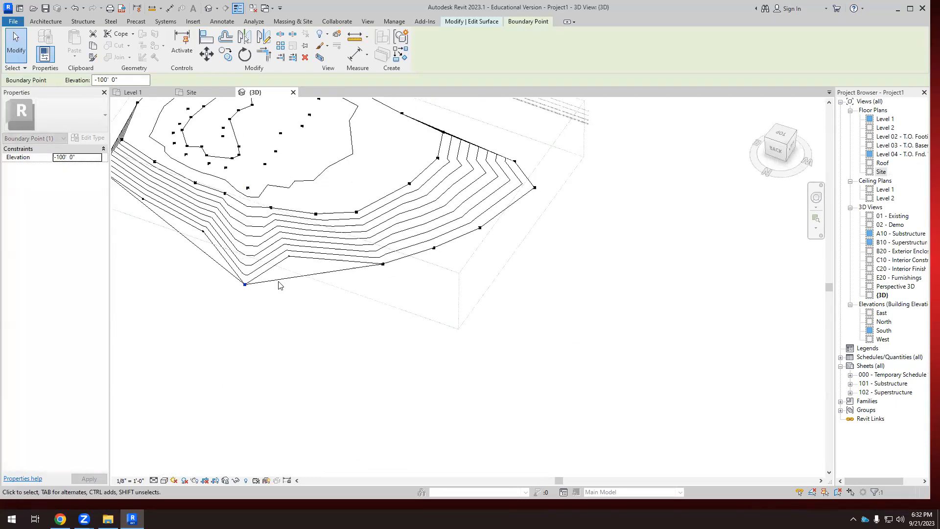
{"action": "left_click_drag", "start_coordinate": [288, 257], "coordinate": [298, 276]}
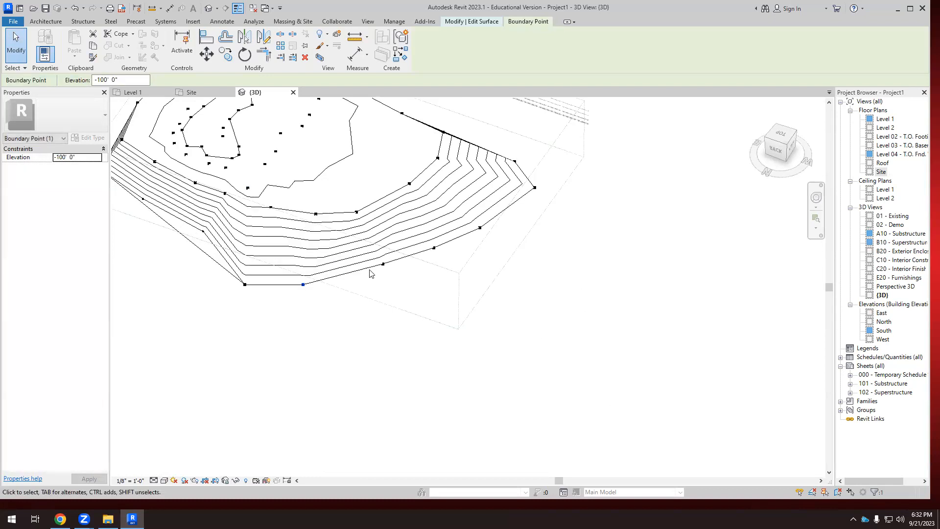
{"action": "left_click_drag", "start_coordinate": [225, 193], "coordinate": [193, 255]}
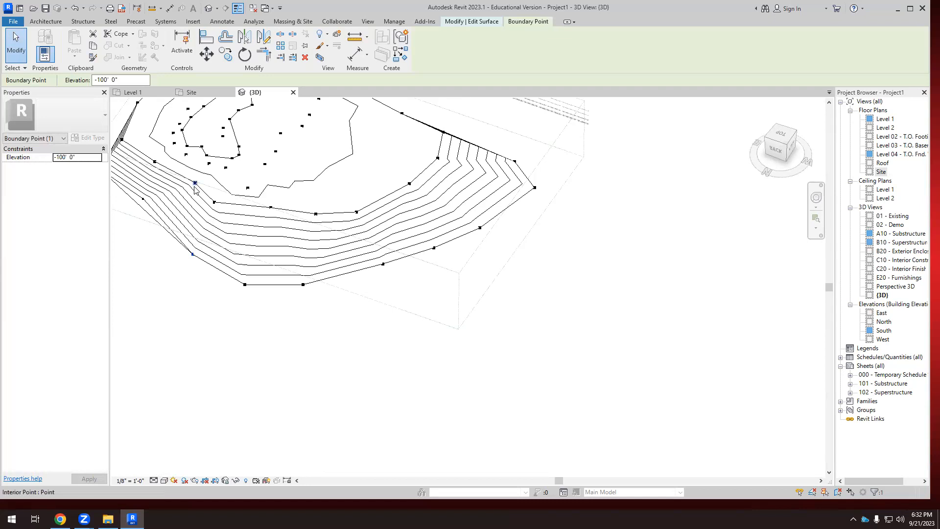
{"action": "left_click_drag", "start_coordinate": [195, 184], "coordinate": [187, 193]}
{"action": "left_click", "coordinate": [130, 214]}
{"action": "scroll", "coordinate": [342, 315], "scroll_direction": "down", "scroll_amount": 4}
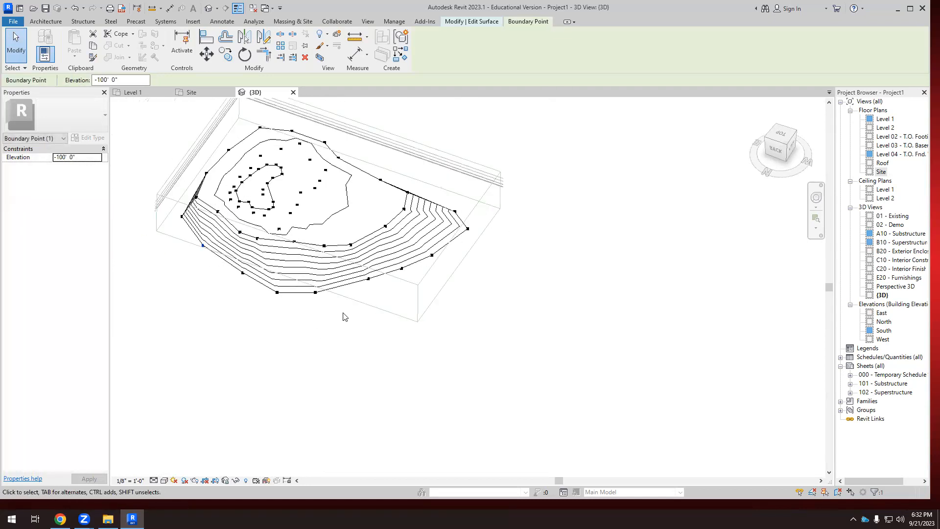
Pull the -100' boundary points along the front and front-right side of the toposurface outward to widen the slope.
{"action": "middle_click_drag", "start_coordinate": [336, 363], "coordinate": [382, 306], "text": "shift"}
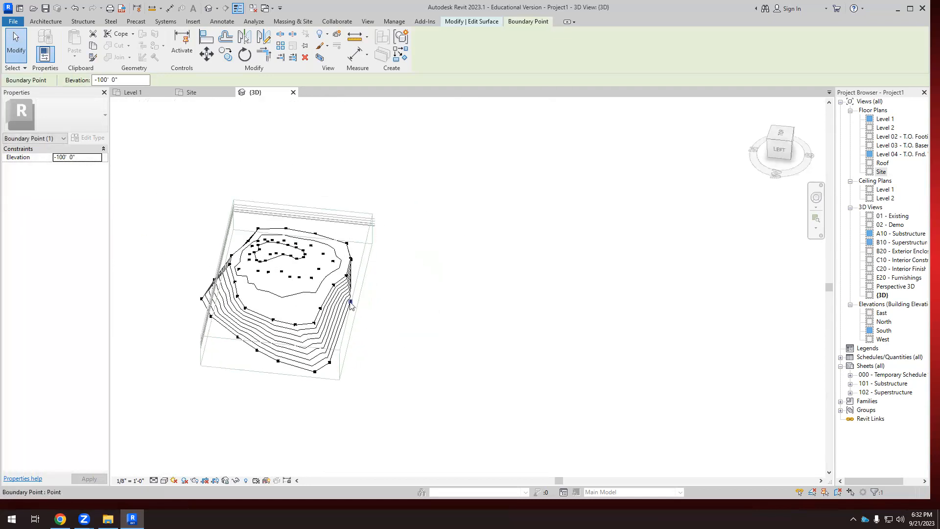
{"action": "left_click", "coordinate": [382, 305]}
{"action": "scroll", "coordinate": [413, 285], "scroll_direction": "up", "scroll_amount": 3}
{"action": "middle_click_drag", "start_coordinate": [331, 293], "coordinate": [428, 278], "text": "shift"}
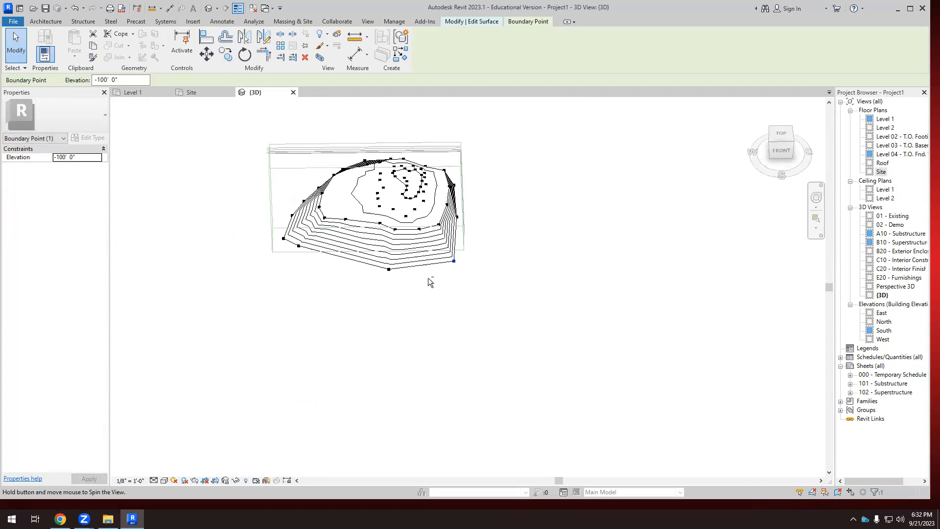
{"action": "scroll", "coordinate": [452, 219], "scroll_direction": "up", "scroll_amount": 1}
{"action": "left_click_drag", "start_coordinate": [457, 216], "coordinate": [501, 224]}
{"action": "scroll", "coordinate": [501, 190], "scroll_direction": "up", "scroll_amount": 3}
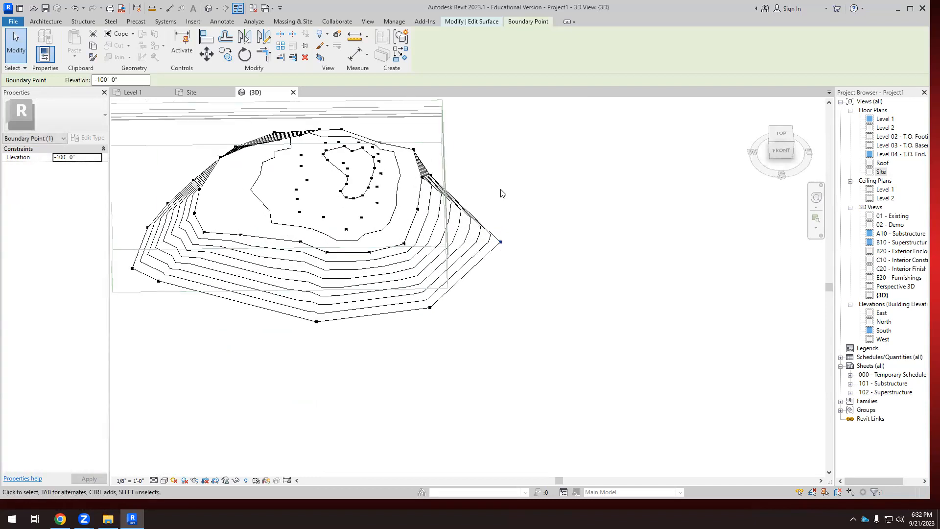
{"action": "middle_click_drag", "start_coordinate": [501, 193], "coordinate": [478, 195], "text": "shift"}
{"action": "left_click_drag", "start_coordinate": [474, 148], "coordinate": [526, 147]}
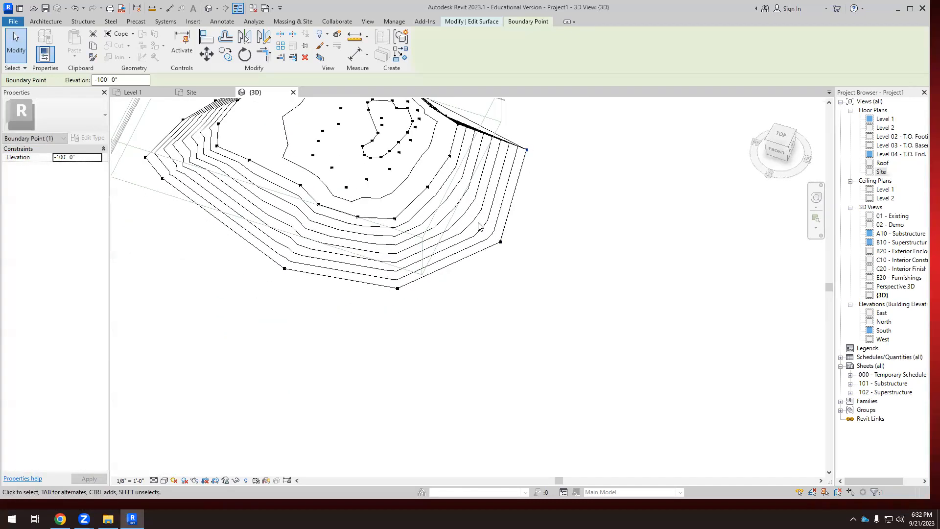
Move the remaining boundary points on the right side of the toposurface outward and clear the selection.
{"action": "scroll", "coordinate": [471, 230], "scroll_direction": "down", "scroll_amount": 2}
{"action": "middle_click_drag", "start_coordinate": [564, 212], "coordinate": [489, 147], "text": "shift"}
{"action": "left_click_drag", "start_coordinate": [487, 149], "coordinate": [524, 143]}
{"action": "scroll", "coordinate": [517, 225], "scroll_direction": "down", "scroll_amount": 2}
{"action": "middle_click_drag", "start_coordinate": [538, 208], "coordinate": [512, 203], "text": "shift"}
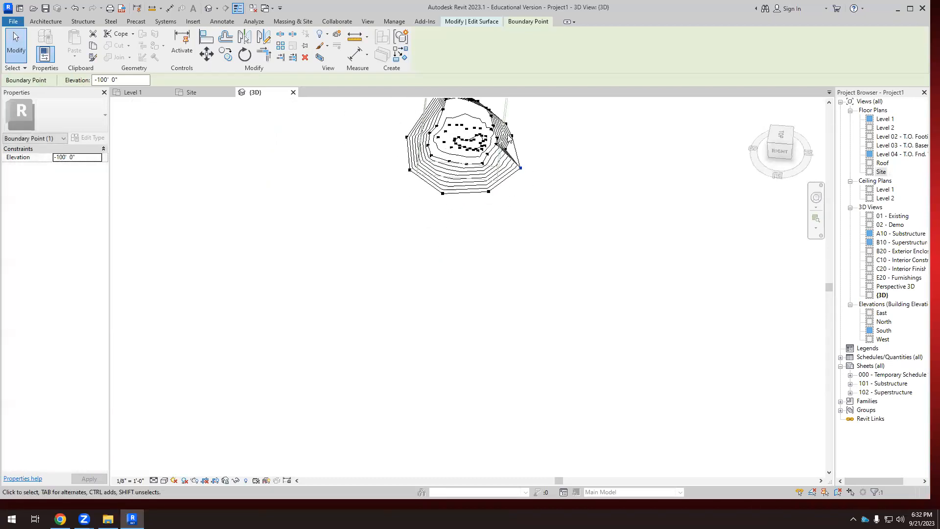
{"action": "scroll", "coordinate": [508, 140], "scroll_direction": "up", "scroll_amount": 3}
{"action": "left_click_drag", "start_coordinate": [504, 160], "coordinate": [513, 160]}
{"action": "left_click", "coordinate": [555, 183]}
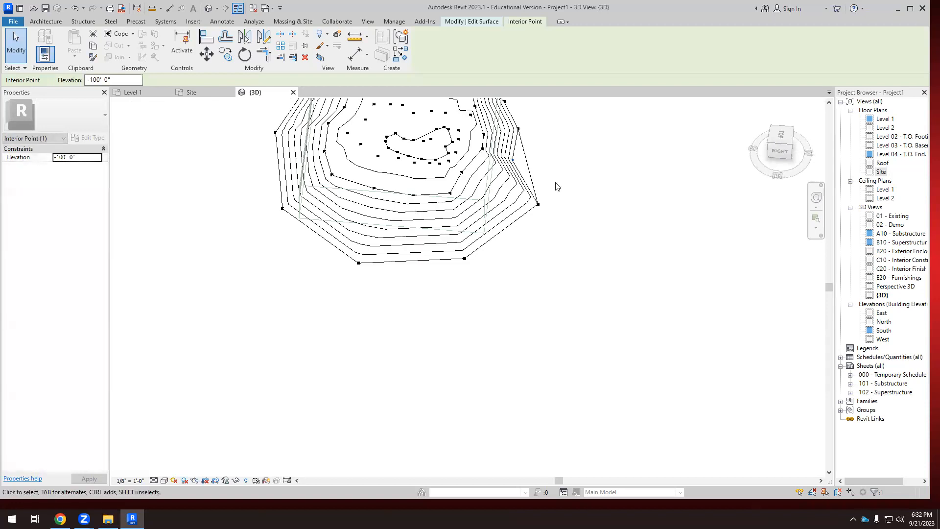
Switch to the Site plan, finish the surface edit, and inspect the reshaped contours along the upper edge.
{"action": "left_click", "coordinate": [205, 91]}
{"action": "left_click", "coordinate": [424, 54]}
{"action": "scroll", "coordinate": [475, 176], "scroll_direction": "up", "scroll_amount": 5}
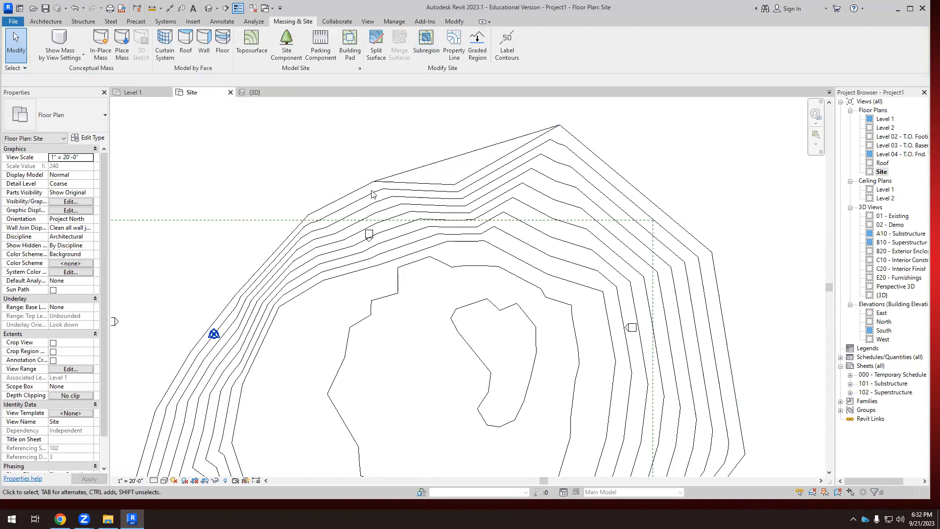
{"action": "scroll", "coordinate": [475, 176], "scroll_direction": "down", "scroll_amount": 3}
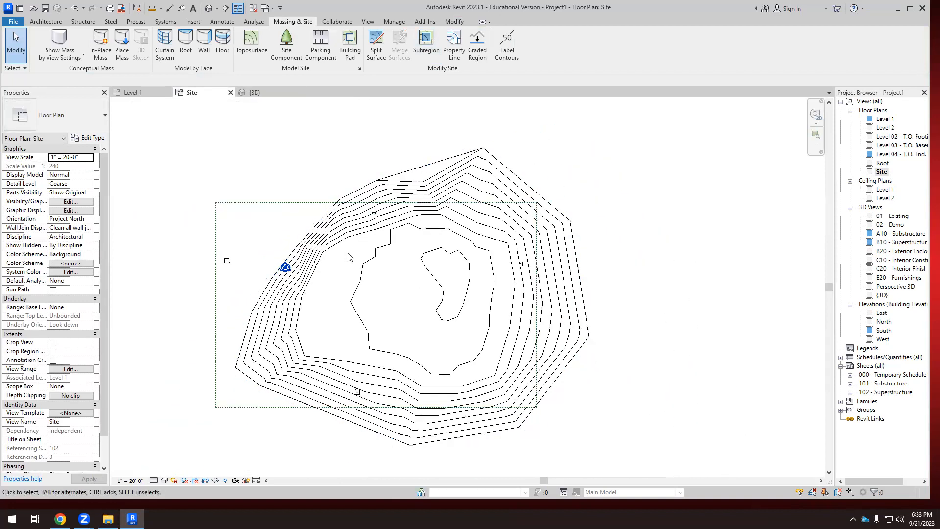
{"action": "scroll", "coordinate": [443, 193], "scroll_direction": "up", "scroll_amount": 4}
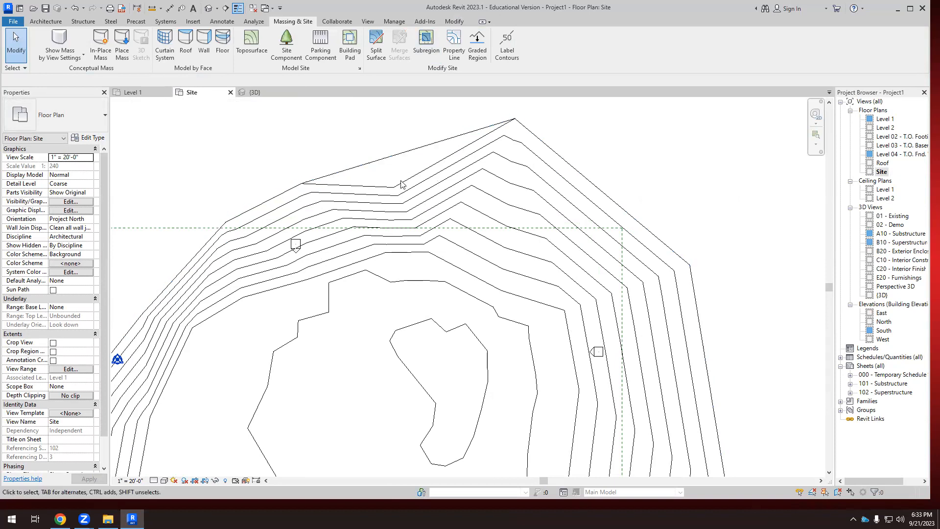
Reopen the toposurface for editing and place points at -100' 0" absolute elevation by the notch in its upper edge.
{"action": "scroll", "coordinate": [397, 187], "scroll_direction": "up", "scroll_amount": 3}
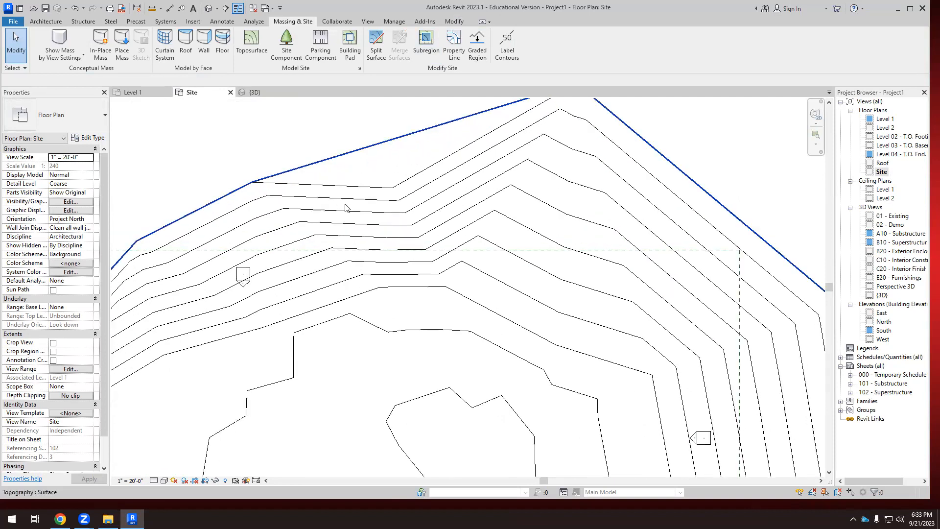
{"action": "scroll", "coordinate": [346, 264], "scroll_direction": "down", "scroll_amount": 2}
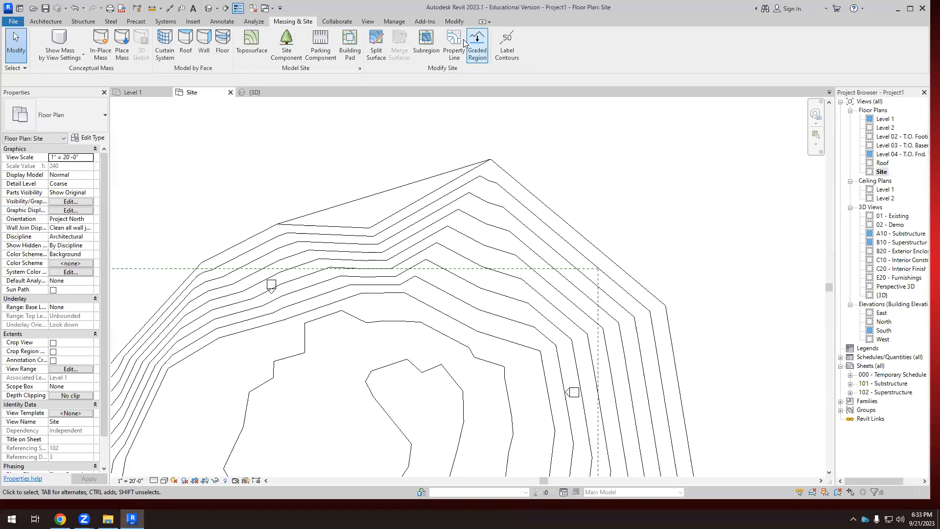
{"action": "left_click", "coordinate": [375, 195]}
{"action": "left_click", "coordinate": [426, 45]}
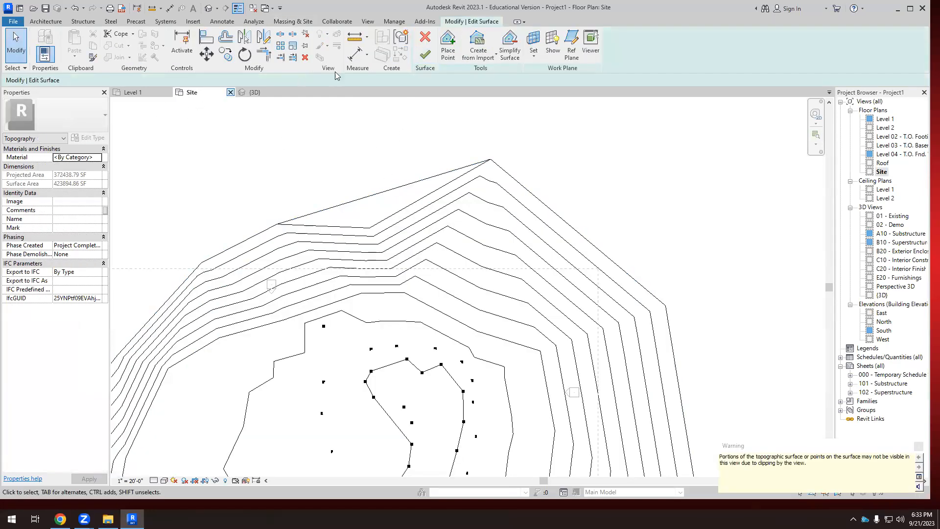
{"action": "left_click", "coordinate": [448, 45]}
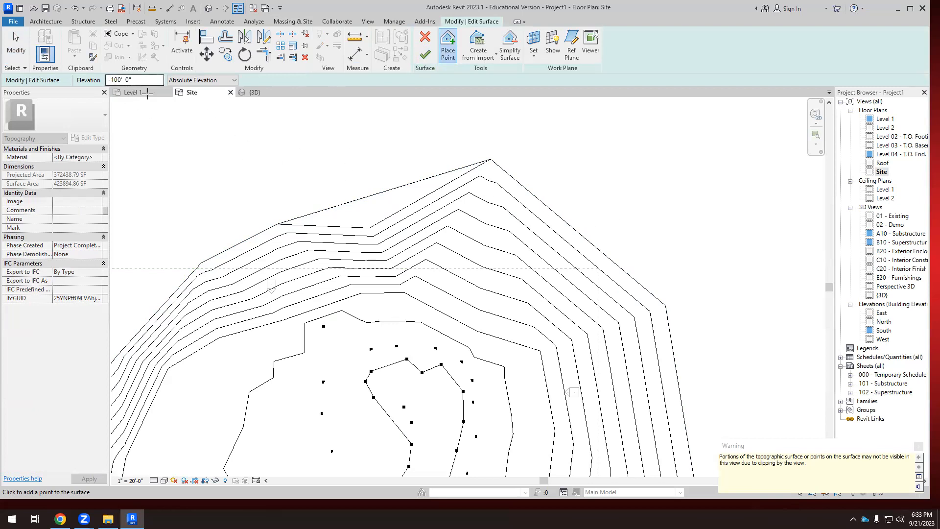
{"action": "scroll", "coordinate": [401, 206], "scroll_direction": "up", "scroll_amount": 2}
{"action": "left_click", "coordinate": [415, 192]}
{"action": "left_click", "coordinate": [394, 196]}
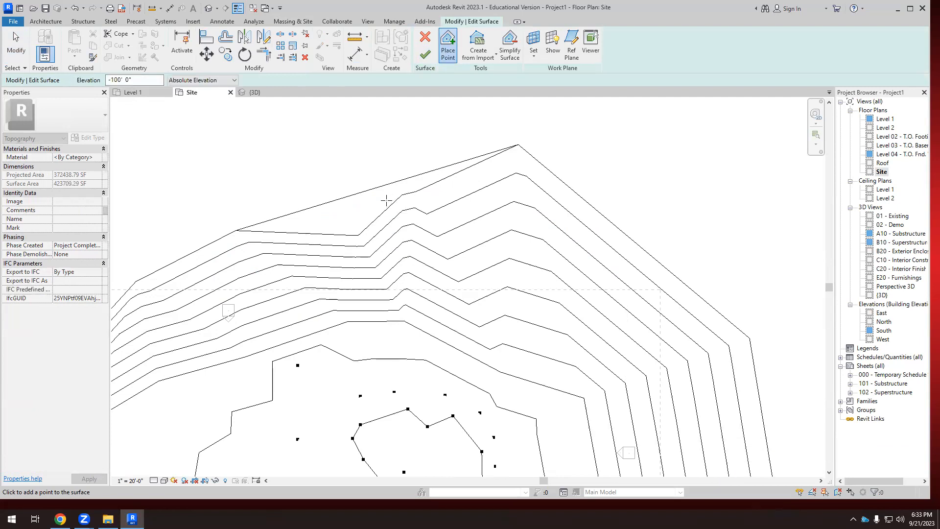
Add more -100' 0" points beyond the upper edge to bulge the boundary outward around the notch.
{"action": "left_click", "coordinate": [321, 212]}
{"action": "left_click", "coordinate": [320, 199]}
{"action": "left_click", "coordinate": [345, 182]}
{"action": "left_click", "coordinate": [347, 167]}
{"action": "left_click", "coordinate": [412, 144]}
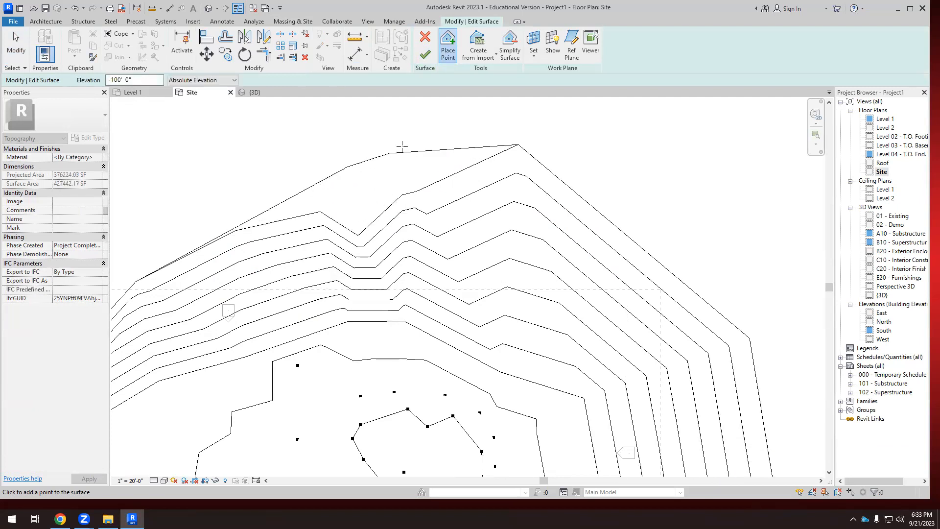
{"action": "left_click", "coordinate": [243, 203]}
{"action": "left_click", "coordinate": [197, 216]}
Place a curved row of -100' 0" points outside the upper-left boundary of the toposurface and finish the surface edit.
{"action": "scroll", "coordinate": [489, 123], "scroll_direction": "down", "scroll_amount": 2}
{"action": "scroll", "coordinate": [277, 184], "scroll_direction": "down", "scroll_amount": 1}
{"action": "left_click", "coordinate": [277, 200]}
{"action": "left_click", "coordinate": [249, 216]}
{"action": "left_click", "coordinate": [233, 230]}
{"action": "left_click", "coordinate": [214, 243]}
{"action": "left_click", "coordinate": [202, 253]}
{"action": "left_click", "coordinate": [188, 268]}
{"action": "left_click", "coordinate": [179, 277]}
{"action": "left_click", "coordinate": [171, 286]}
{"action": "left_click", "coordinate": [161, 297]}
{"action": "left_click", "coordinate": [152, 308]}
{"action": "left_click", "coordinate": [144, 321]}
{"action": "left_click", "coordinate": [136, 336]}
{"action": "left_click", "coordinate": [128, 353]}
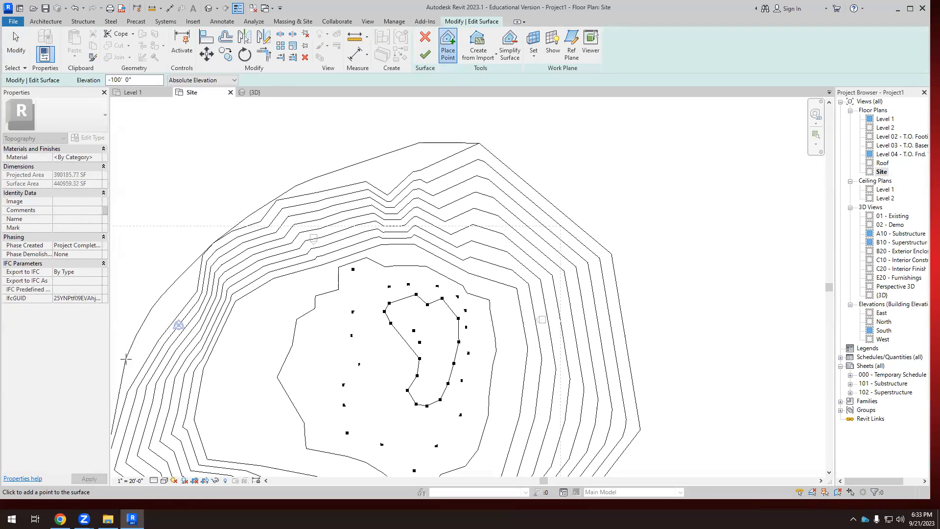
{"action": "scroll", "coordinate": [180, 288], "scroll_direction": "down", "scroll_amount": 3}
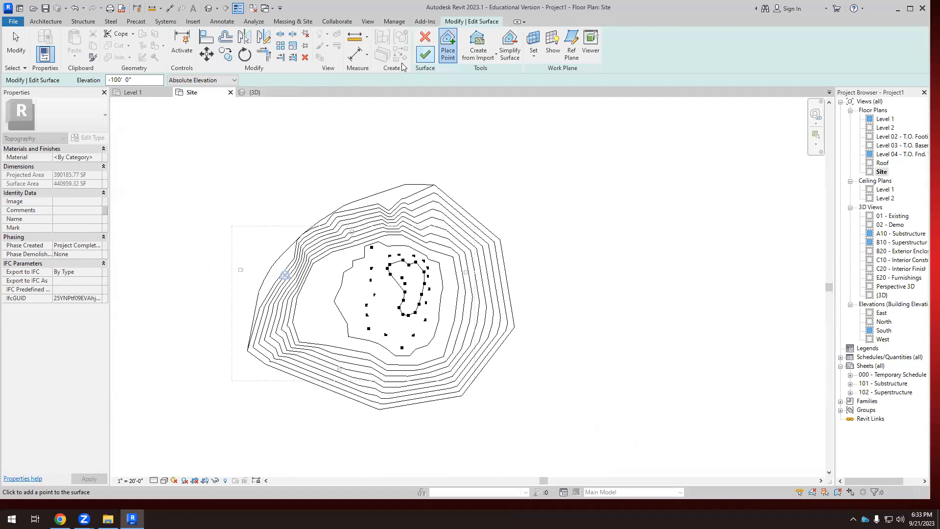
{"action": "left_click", "coordinate": [425, 54]}
Examine the reshaped contours and extended boundary of the toposurface in the 3D view.
{"action": "left_click", "coordinate": [254, 93]}
{"action": "middle_click_drag", "start_coordinate": [312, 198], "coordinate": [402, 226], "text": "shift"}
{"action": "scroll", "coordinate": [401, 227], "scroll_direction": "up", "scroll_amount": 5}
{"action": "left_click", "coordinate": [427, 227]}
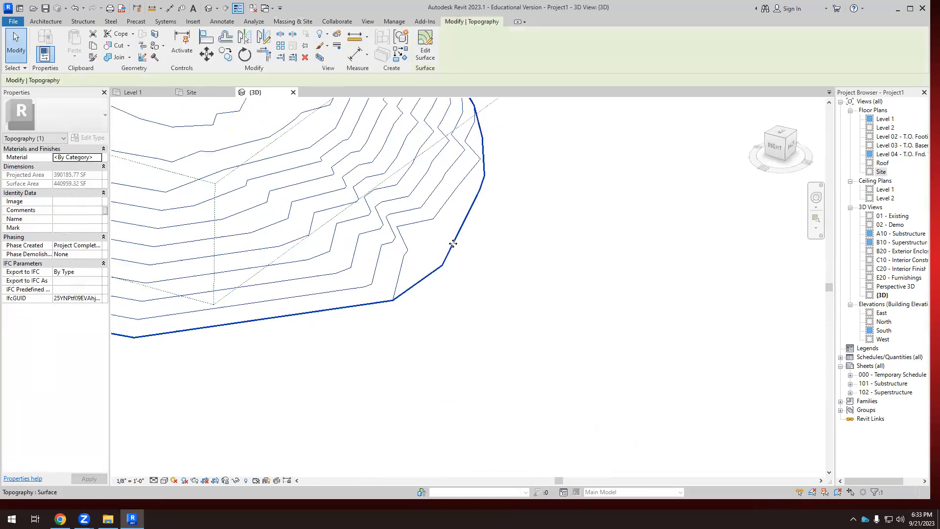
{"action": "scroll", "coordinate": [453, 243], "scroll_direction": "down", "scroll_amount": 5}
{"action": "mouse_move", "coordinate": [493, 256]}
{"action": "middle_mouse_down", "text": "shift"}
{"action": "mouse_move", "coordinate": [517, 274]}
{"action": "mouse_move", "coordinate": [495, 305]}
{"action": "mouse_move", "coordinate": [437, 214]}
{"action": "middle_mouse_up", "text": "shift"}
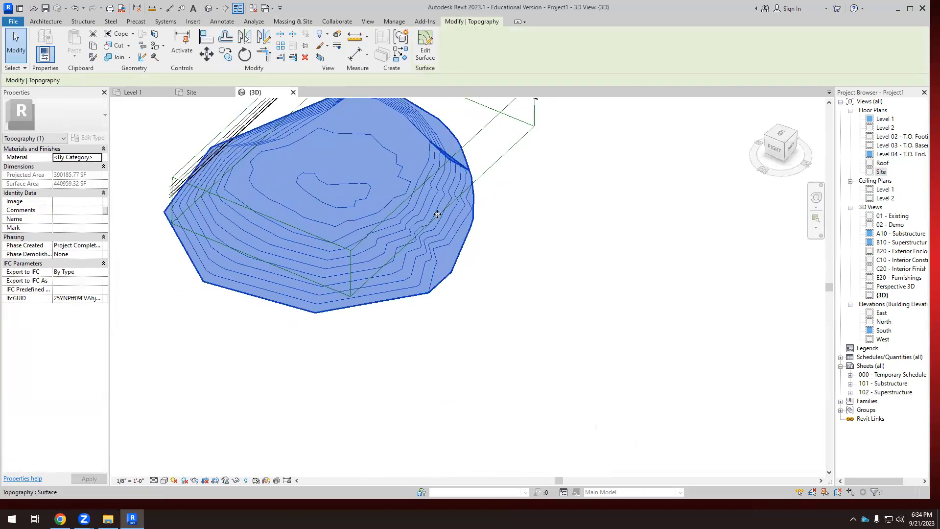
{"action": "scroll", "coordinate": [437, 214], "scroll_direction": "up", "scroll_amount": 2}
{"action": "scroll", "coordinate": [504, 248], "scroll_direction": "down", "scroll_amount": 3}
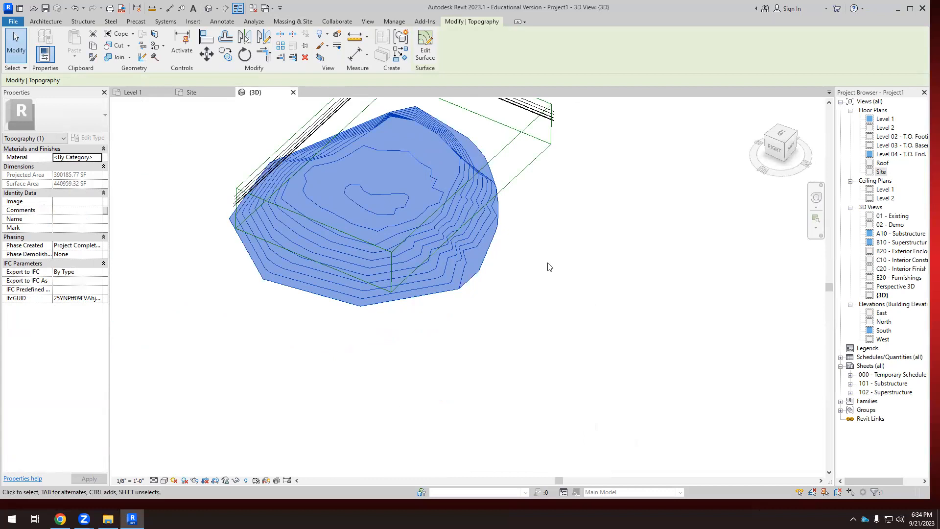
{"action": "scroll", "coordinate": [516, 265], "scroll_direction": "up", "scroll_amount": 3}
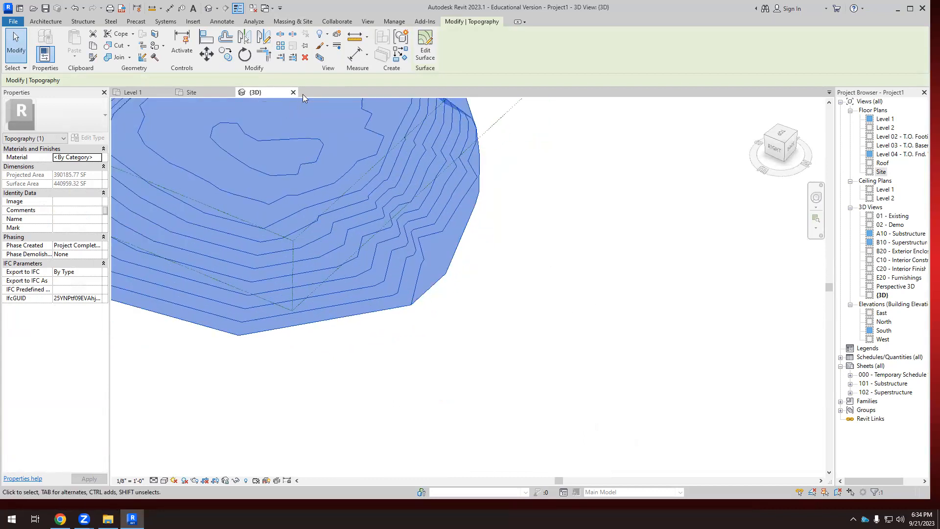
Reopen the toposurface in the Site plan and place a -100' 0" point on the flat area west of the inner contours.
{"action": "left_click", "coordinate": [192, 93]}
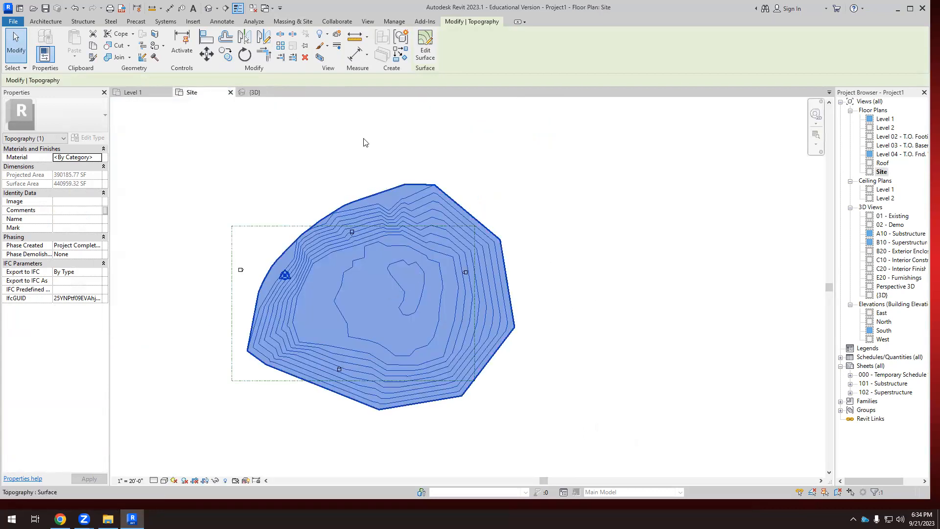
{"action": "left_click", "coordinate": [424, 49]}
{"action": "scroll", "coordinate": [391, 345], "scroll_direction": "up", "scroll_amount": 3}
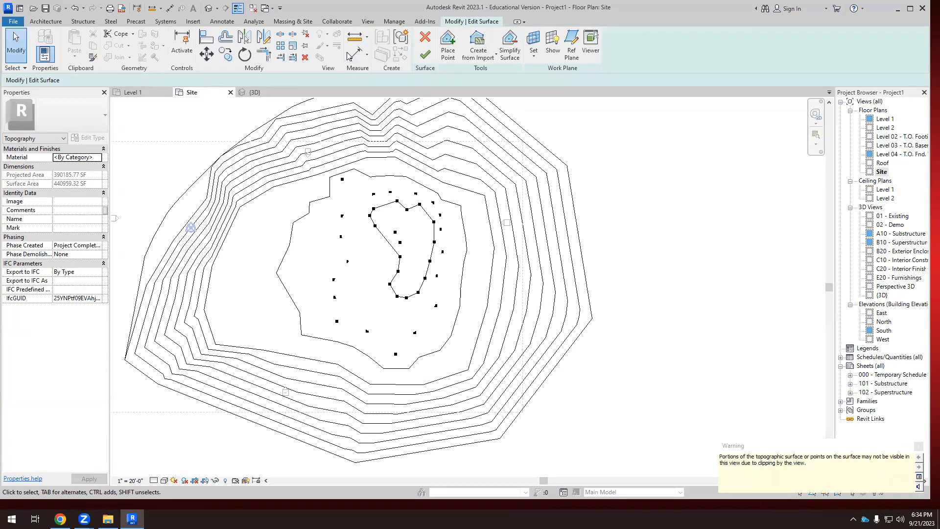
{"action": "left_click", "coordinate": [448, 47]}
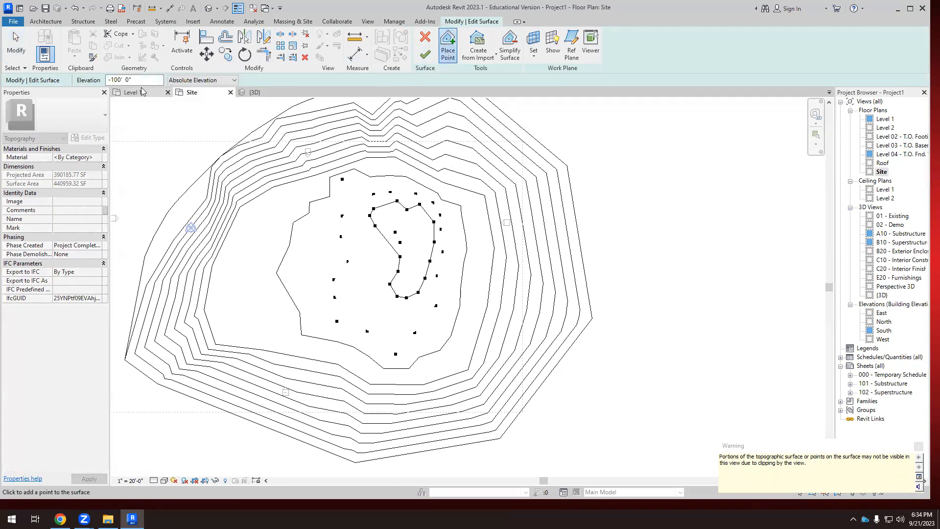
{"action": "scroll", "coordinate": [260, 255], "scroll_direction": "up", "scroll_amount": 4}
{"action": "left_click", "coordinate": [295, 240]}
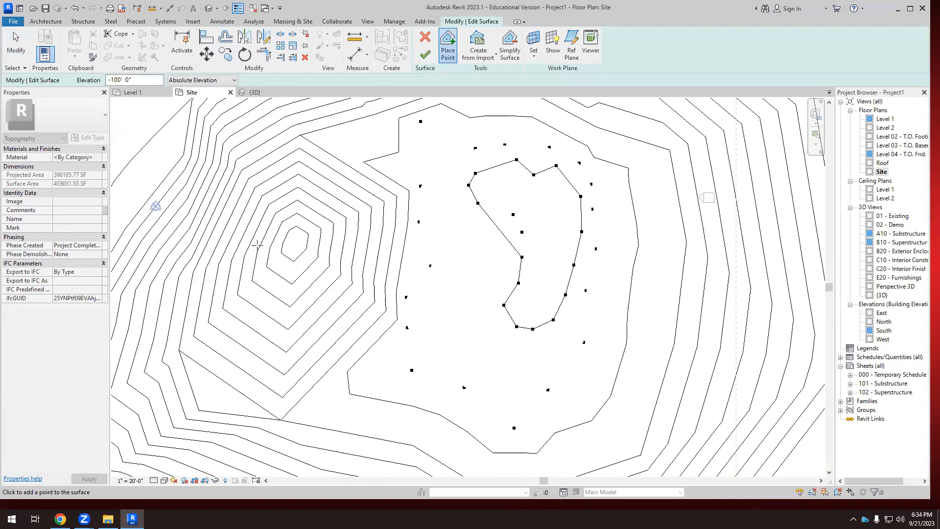
Ring that low point with closely spaced -100' 0" points to form a pit floor, and review the pit in 3D.
{"action": "left_click", "coordinate": [275, 255]}
{"action": "left_click", "coordinate": [280, 266]}
{"action": "left_click", "coordinate": [291, 276]}
{"action": "left_click", "coordinate": [303, 276]}
{"action": "left_click", "coordinate": [318, 274]}
{"action": "left_click", "coordinate": [322, 269]}
{"action": "left_click", "coordinate": [324, 247]}
{"action": "left_click", "coordinate": [313, 231]}
{"action": "left_click", "coordinate": [293, 225]}
{"action": "left_click", "coordinate": [285, 231]}
{"action": "left_click", "coordinate": [278, 242]}
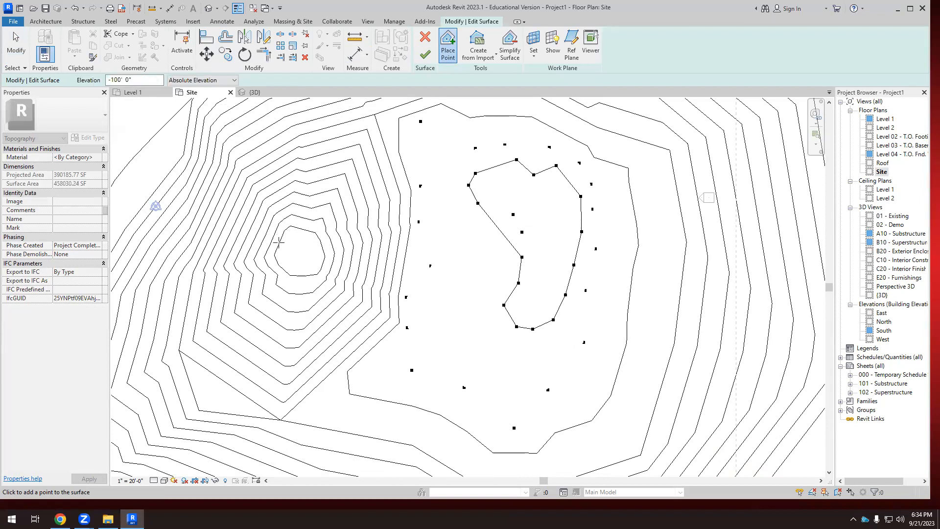
{"action": "left_click", "coordinate": [255, 92]}
{"action": "scroll", "coordinate": [383, 330], "scroll_direction": "down", "scroll_amount": 3}
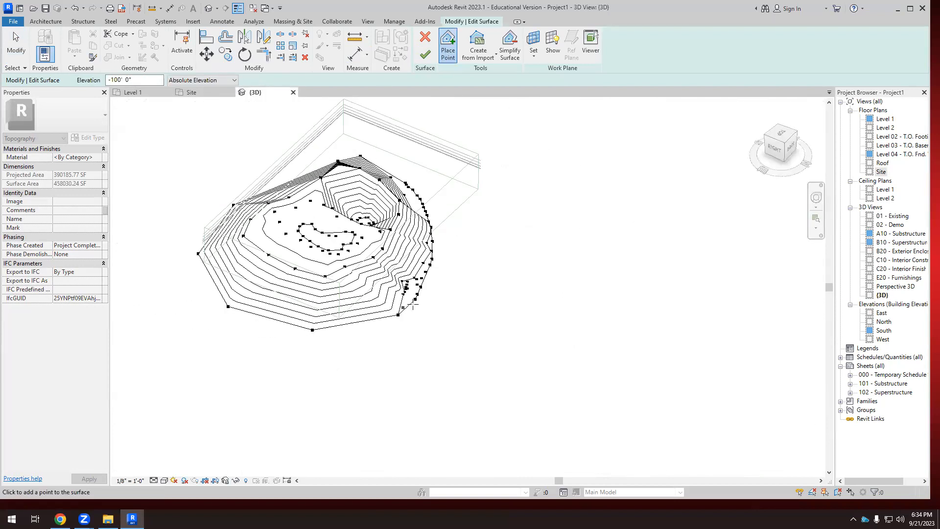
{"action": "middle_click_drag", "start_coordinate": [539, 287], "coordinate": [436, 370], "text": "shift"}
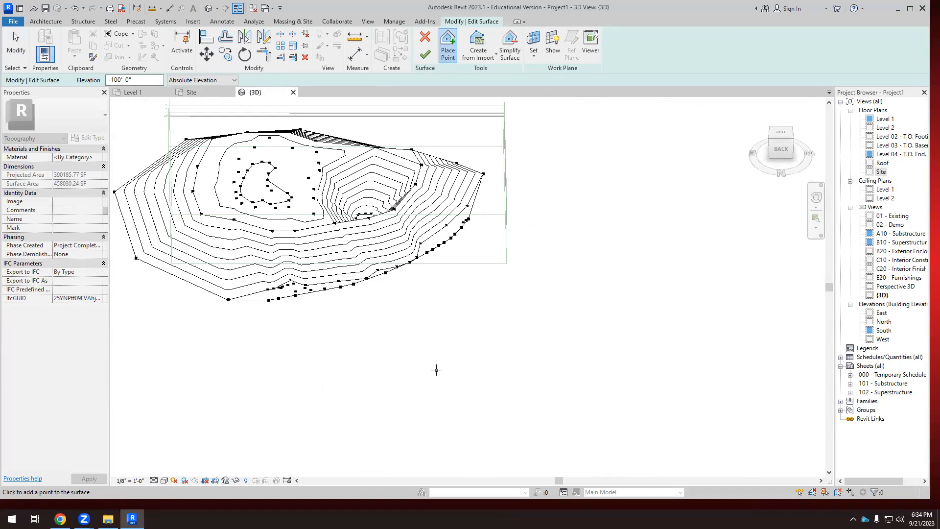
In the Site plan, place a single point at 100' 0" elevation inside the innermost contour and finish the surface edit.
{"action": "left_click", "coordinate": [191, 92]}
{"action": "scroll", "coordinate": [434, 268], "scroll_direction": "down", "scroll_amount": 2}
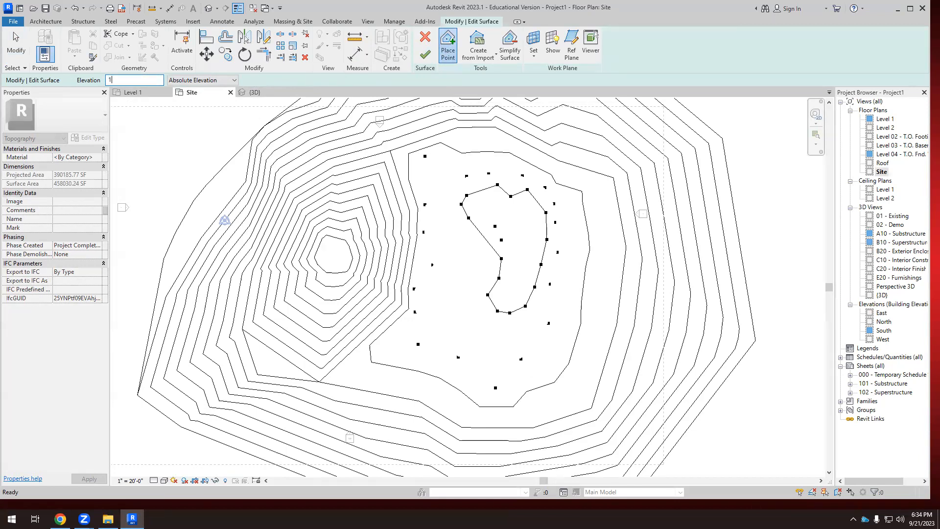
{"action": "scroll", "coordinate": [529, 269], "scroll_direction": "up", "scroll_amount": 3}
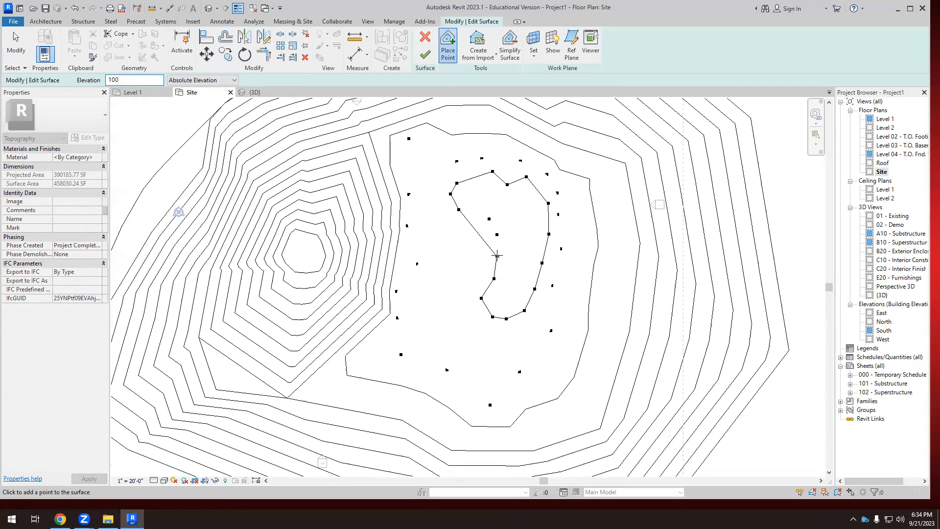
{"action": "left_click", "coordinate": [523, 186]}
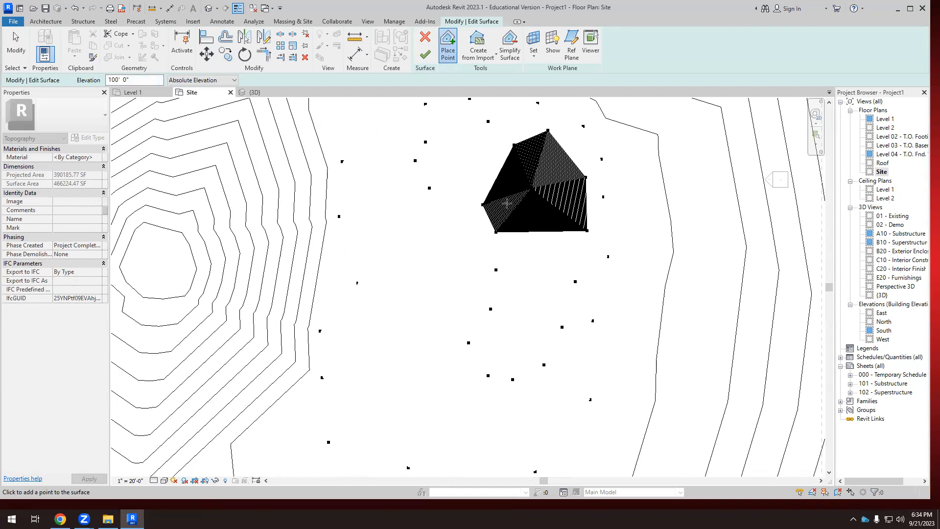
{"action": "left_click", "coordinate": [426, 54]}
{"action": "scroll", "coordinate": [407, 242], "scroll_direction": "down", "scroll_amount": 4}
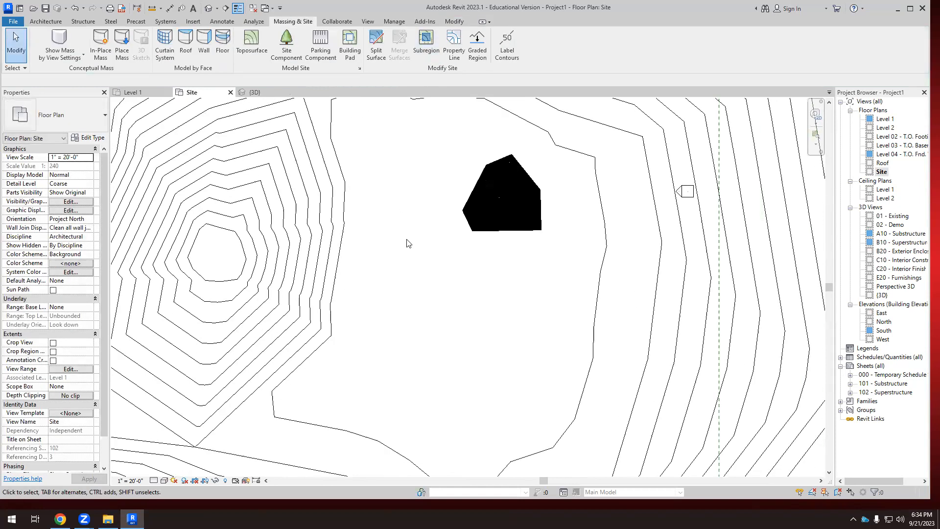
{"action": "scroll", "coordinate": [424, 238], "scroll_direction": "down", "scroll_amount": 2}
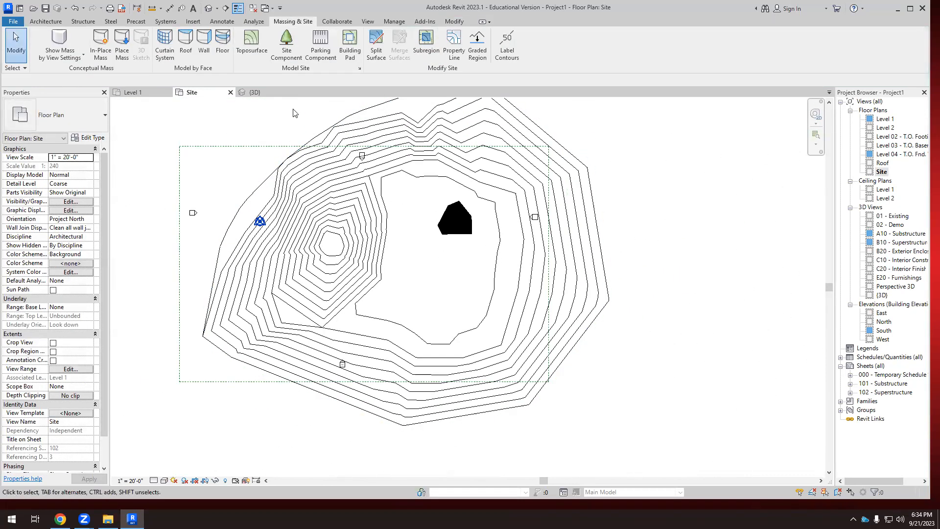
Inspect the sharp peak in the 3D view and undo the 100' 0" point.
{"action": "left_click", "coordinate": [259, 92]}
{"action": "mouse_move", "coordinate": [334, 200]}
{"action": "middle_mouse_down", "text": "shift"}
{"action": "mouse_move", "coordinate": [432, 203]}
{"action": "mouse_move", "coordinate": [346, 186]}
{"action": "middle_mouse_up", "text": "shift"}
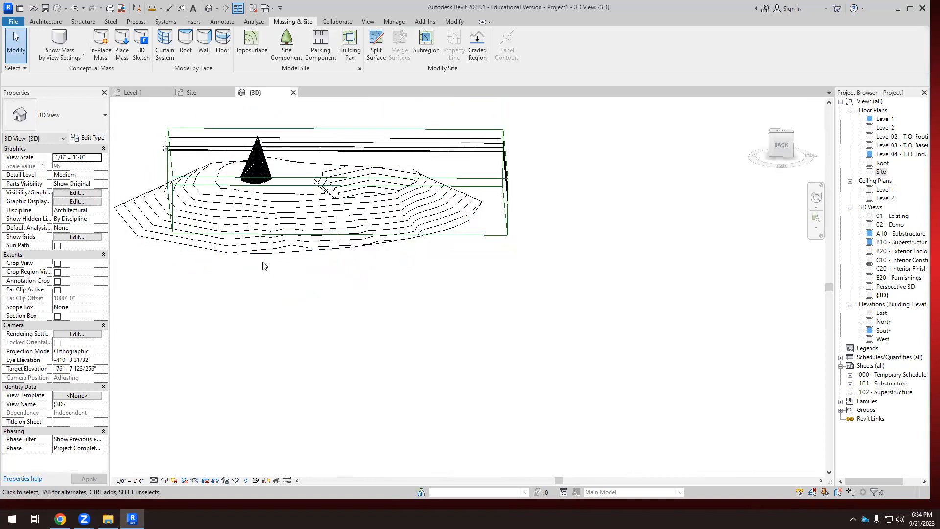
{"action": "scroll", "coordinate": [258, 193], "scroll_direction": "up", "scroll_amount": 3}
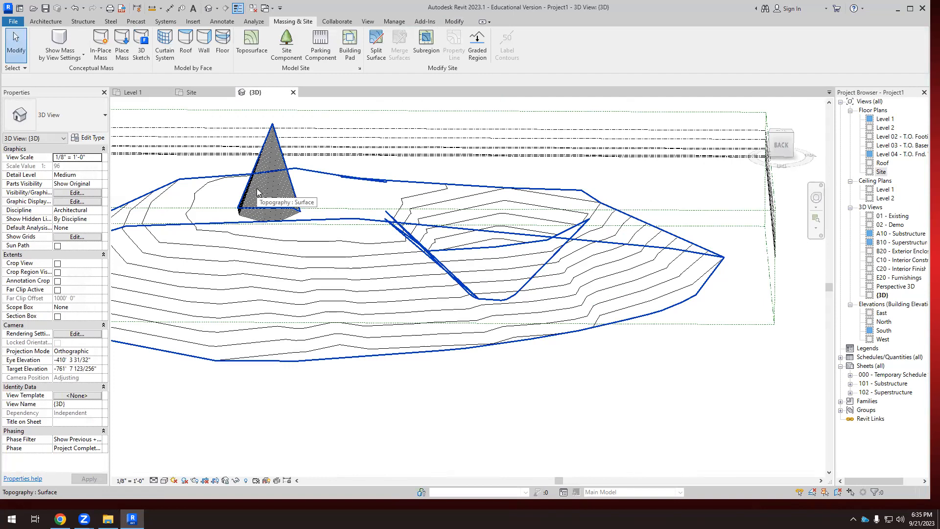
{"action": "double_click", "coordinate": [393, 300]}
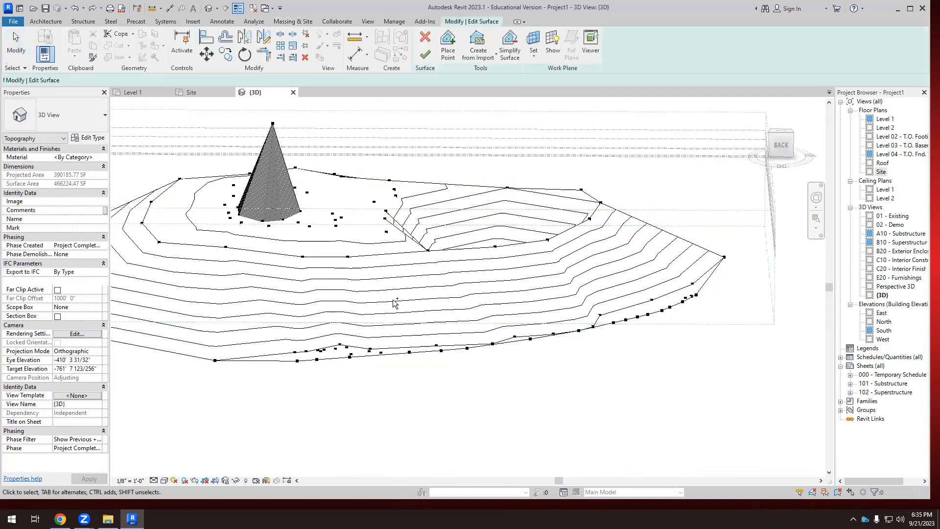
{"action": "scroll", "coordinate": [327, 180], "scroll_direction": "up", "scroll_amount": 5}
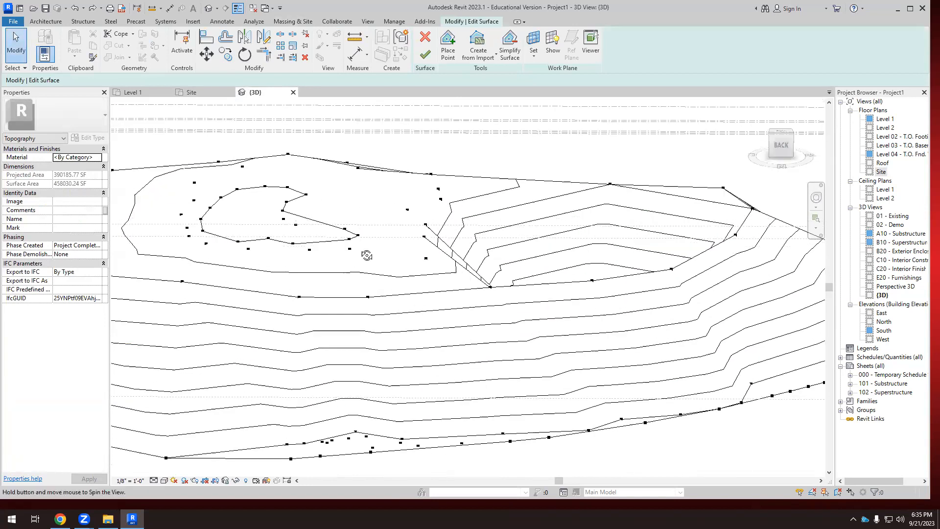
Set the point elevation to 20' and place points down the west and south sides of the innermost contour in the Site plan.
{"action": "left_click", "coordinate": [448, 46]}
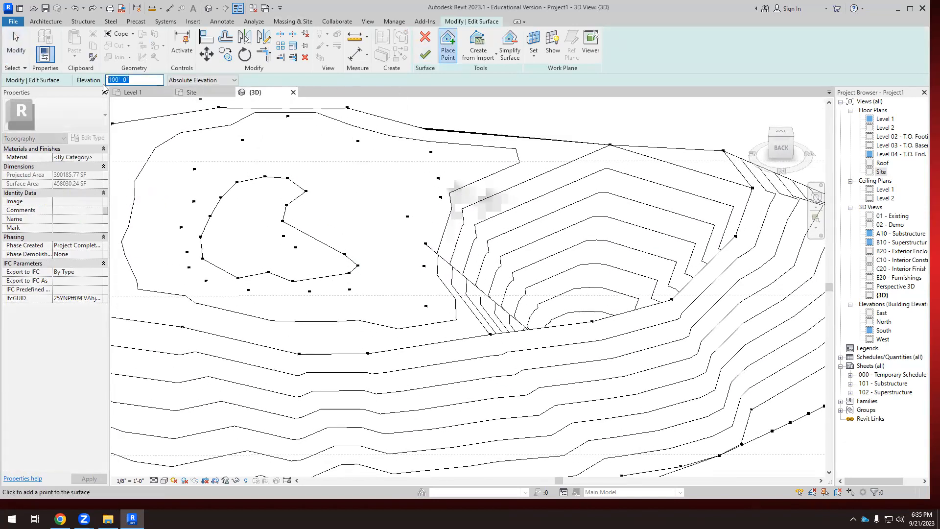
{"action": "type", "text": "20"}
{"action": "left_click", "coordinate": [194, 92]}
{"action": "left_click", "coordinate": [483, 204]}
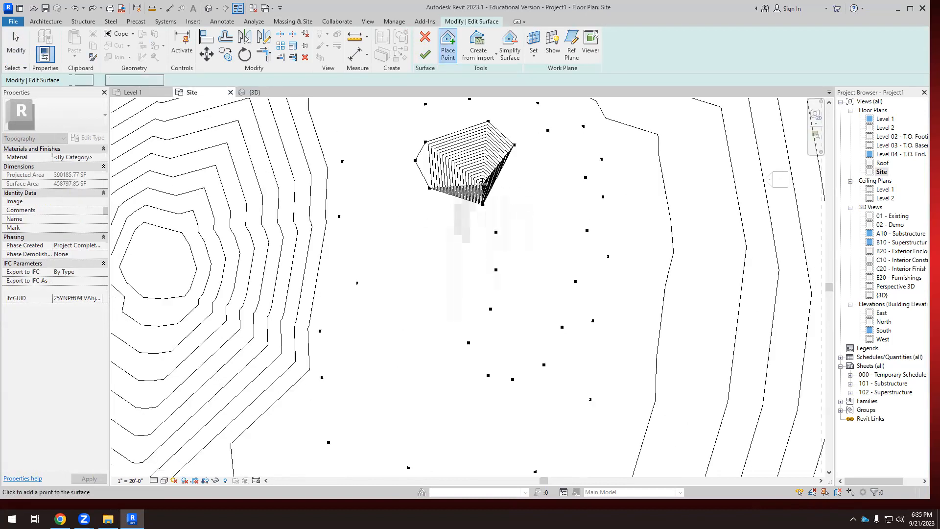
{"action": "left_click", "coordinate": [487, 214]}
{"action": "left_click", "coordinate": [505, 277]}
{"action": "left_click", "coordinate": [512, 297]}
{"action": "left_click", "coordinate": [545, 303]}
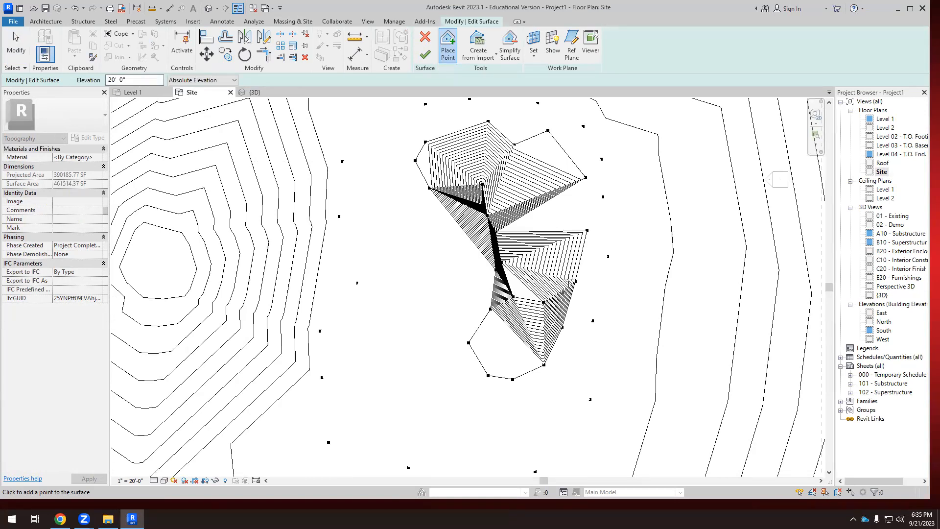
Continue the 20' 0" points up the east side of the innermost contour and across its north end, and finish the surface.
{"action": "left_click", "coordinate": [563, 293]}
{"action": "left_click", "coordinate": [572, 269]}
{"action": "left_click", "coordinate": [575, 244]}
{"action": "left_click", "coordinate": [565, 221]}
{"action": "left_click", "coordinate": [551, 202]}
{"action": "left_click", "coordinate": [524, 186]}
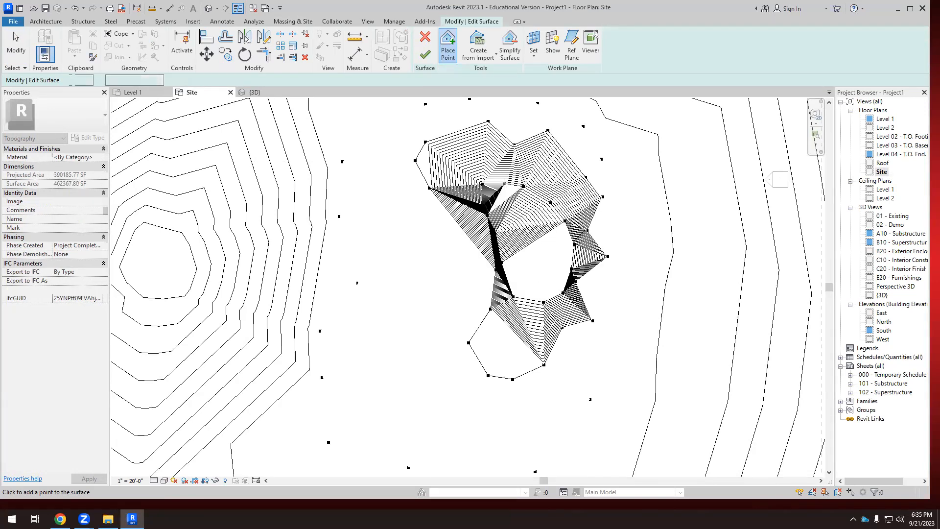
{"action": "left_click", "coordinate": [425, 55]}
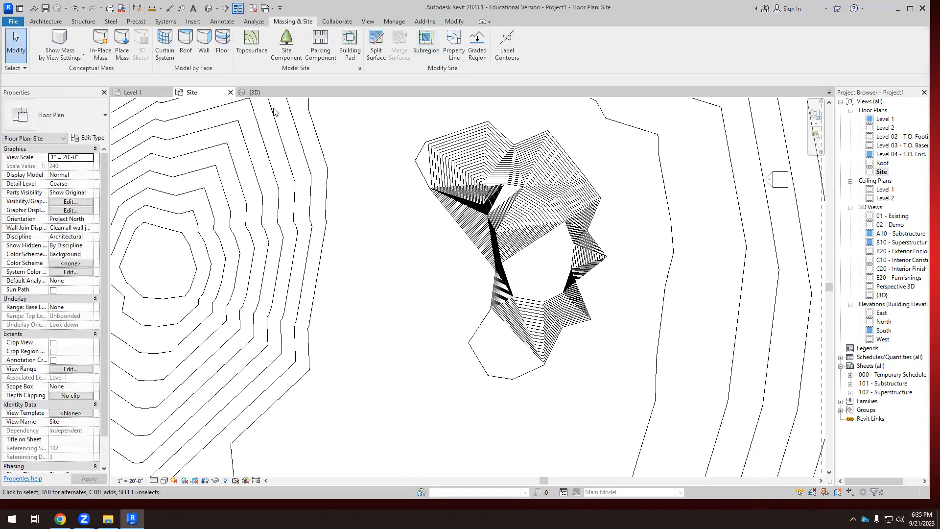
Examine the raised mound and the pit in the 3D view, and reopen the toposurface for editing.
{"action": "left_click", "coordinate": [253, 92]}
{"action": "scroll", "coordinate": [342, 227], "scroll_direction": "down", "scroll_amount": 1}
{"action": "middle_click_drag", "start_coordinate": [373, 266], "coordinate": [273, 302], "text": "shift"}
{"action": "scroll", "coordinate": [284, 215], "scroll_direction": "up", "scroll_amount": 5}
{"action": "middle_click_drag", "start_coordinate": [287, 216], "coordinate": [352, 184], "text": "shift"}
{"action": "scroll", "coordinate": [285, 187], "scroll_direction": "down", "scroll_amount": 6}
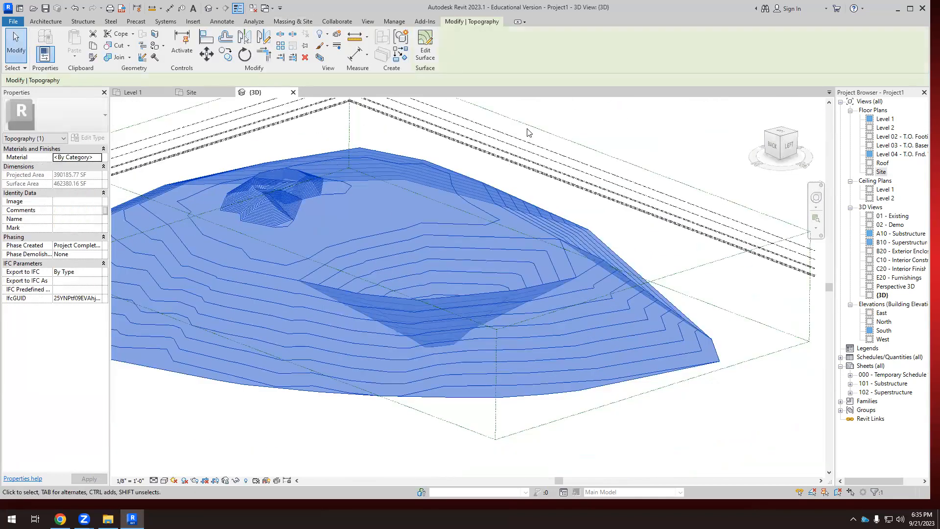
{"action": "double_click", "coordinate": [322, 255]}
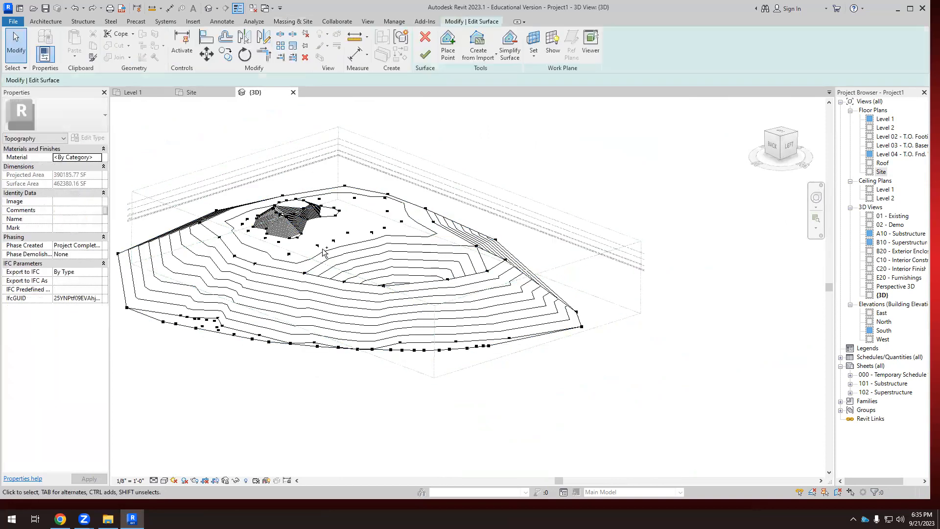
Undo the 20' 0" points that form the mound inside the innermost contour.
{"action": "key", "text": "ctrl+z"}
{"action": "key", "text": "ctrl+z"}
{"action": "key", "text": "ctrl+z"}
{"action": "key", "text": "ctrl+z"}
{"action": "key", "text": "ctrl+z"}
{"action": "key", "text": "ctrl+z"}
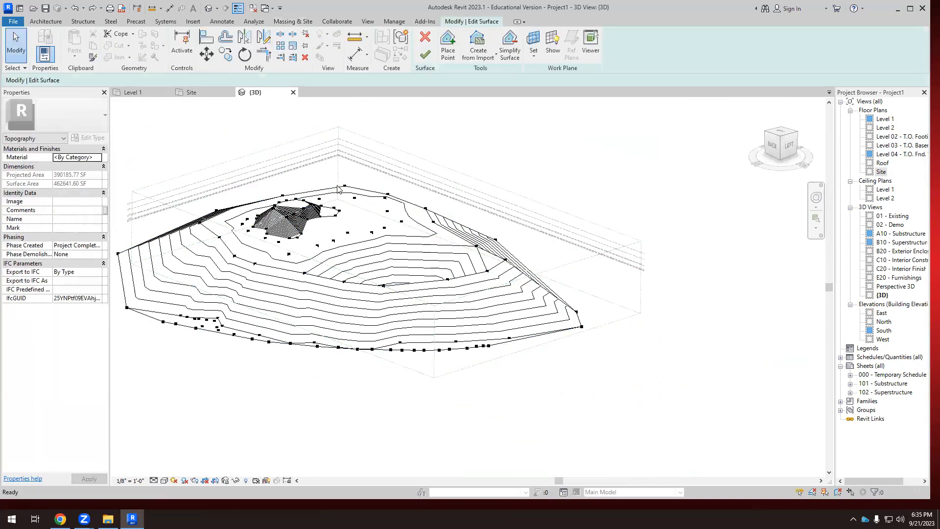
{"action": "key", "text": "ctrl+z"}
{"action": "key", "text": "ctrl+z"}
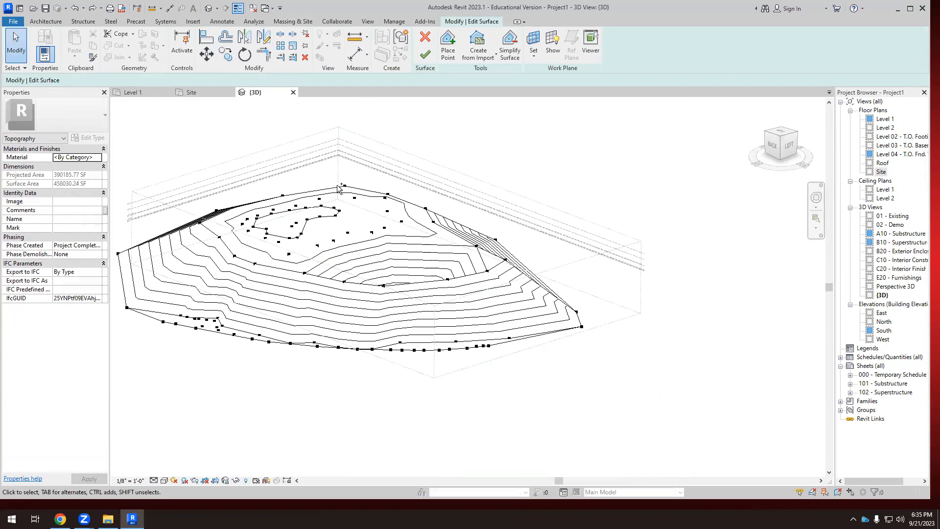
Move the 0' 0" interior points at the south end of the innermost contour outward to widen it.
{"action": "scroll", "coordinate": [304, 251], "scroll_direction": "up", "scroll_amount": 3}
{"action": "left_click", "coordinate": [314, 210]}
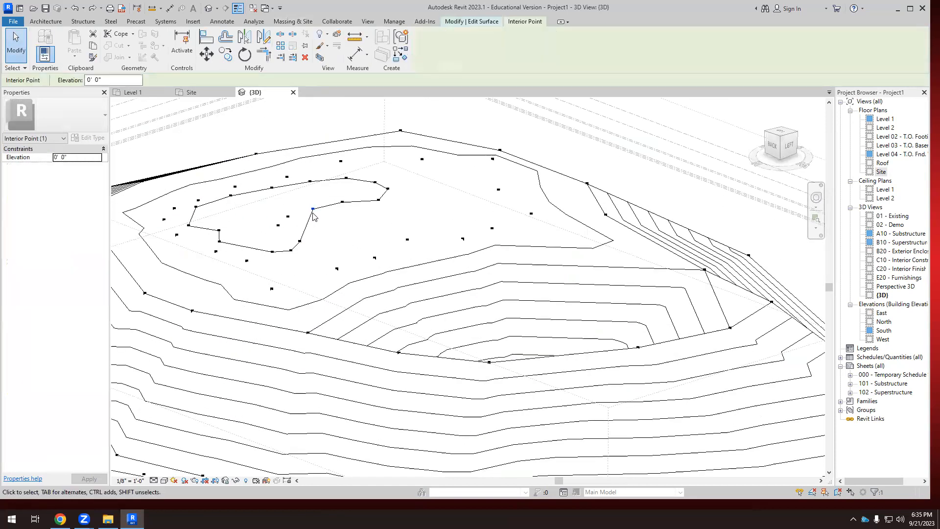
{"action": "left_click_drag", "start_coordinate": [314, 211], "coordinate": [427, 217]}
{"action": "left_click_drag", "start_coordinate": [388, 189], "coordinate": [474, 193]}
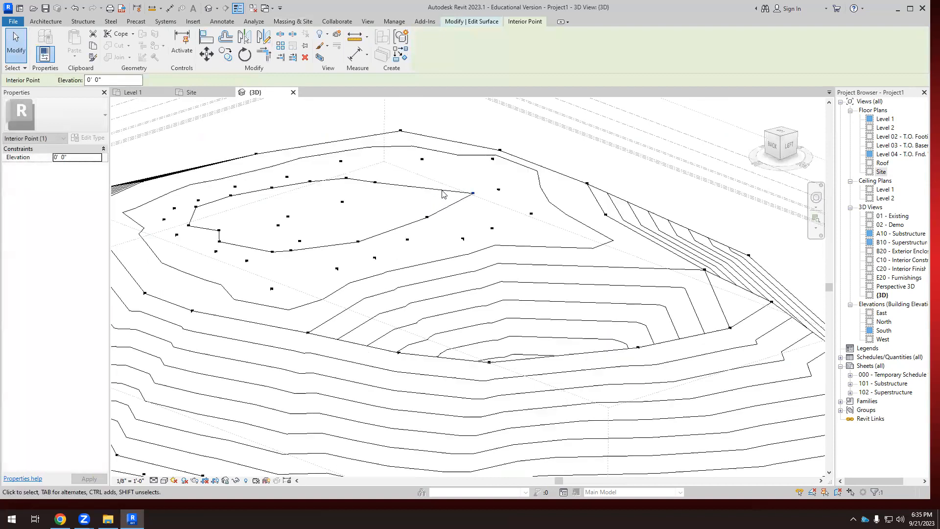
{"action": "left_click_drag", "start_coordinate": [393, 172], "coordinate": [401, 168]}
{"action": "left_click", "coordinate": [346, 178]}
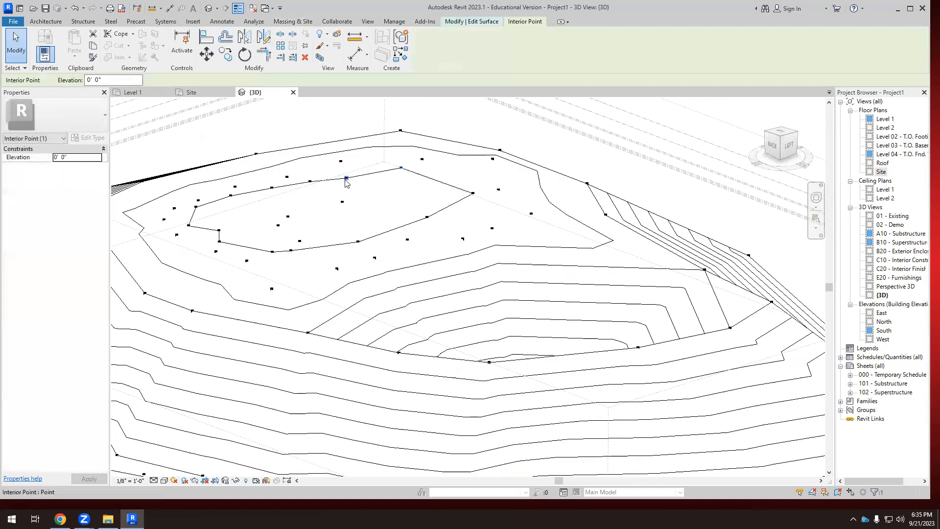
Move the innermost contour's 0' 0" points beside the pit outward to even out its west side.
{"action": "left_click_drag", "start_coordinate": [346, 178], "coordinate": [365, 261]}
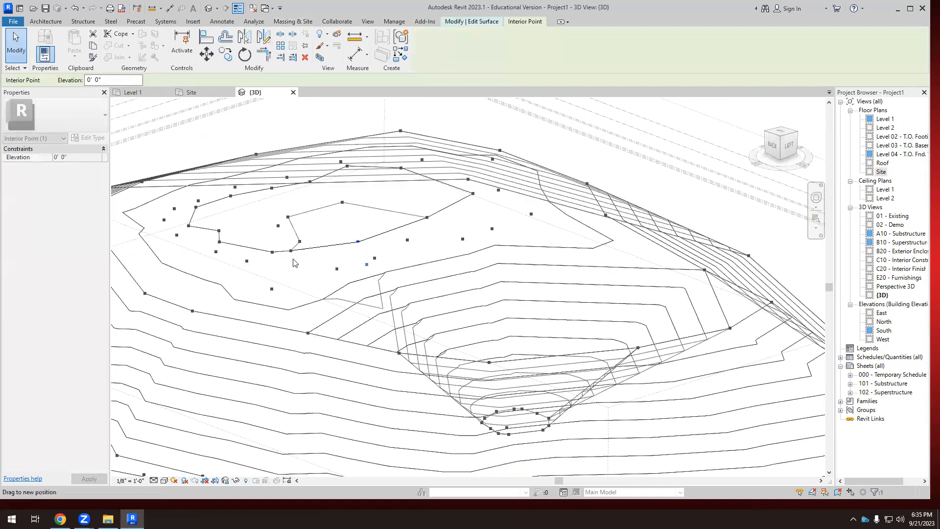
{"action": "left_click", "coordinate": [342, 202]}
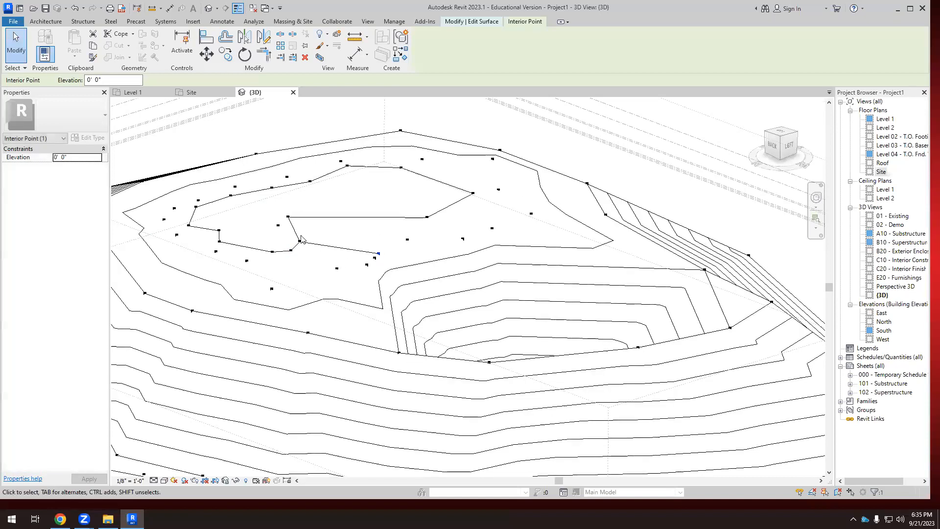
{"action": "left_click_drag", "start_coordinate": [288, 216], "coordinate": [362, 238]}
{"action": "left_click_drag", "start_coordinate": [303, 243], "coordinate": [329, 262]}
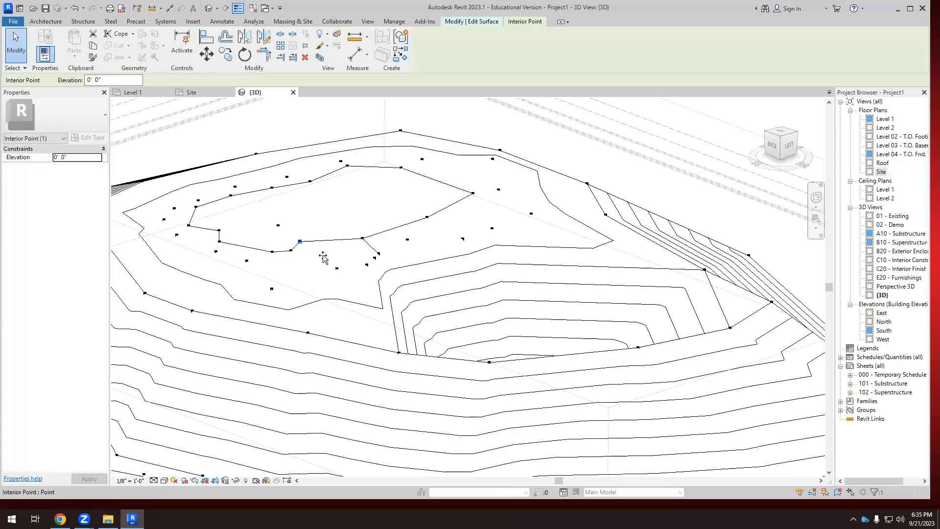
{"action": "scroll", "coordinate": [369, 246], "scroll_direction": "up", "scroll_amount": 2}
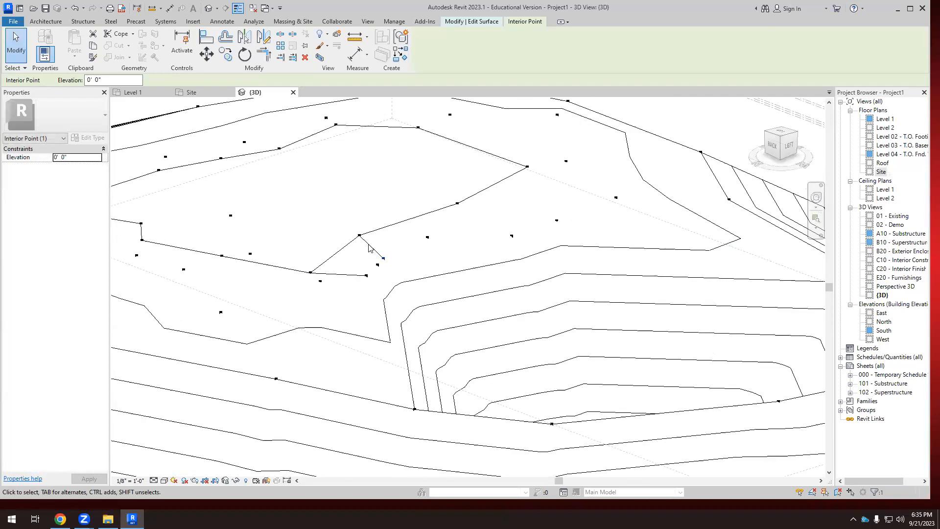
{"action": "left_click_drag", "start_coordinate": [361, 237], "coordinate": [400, 252]}
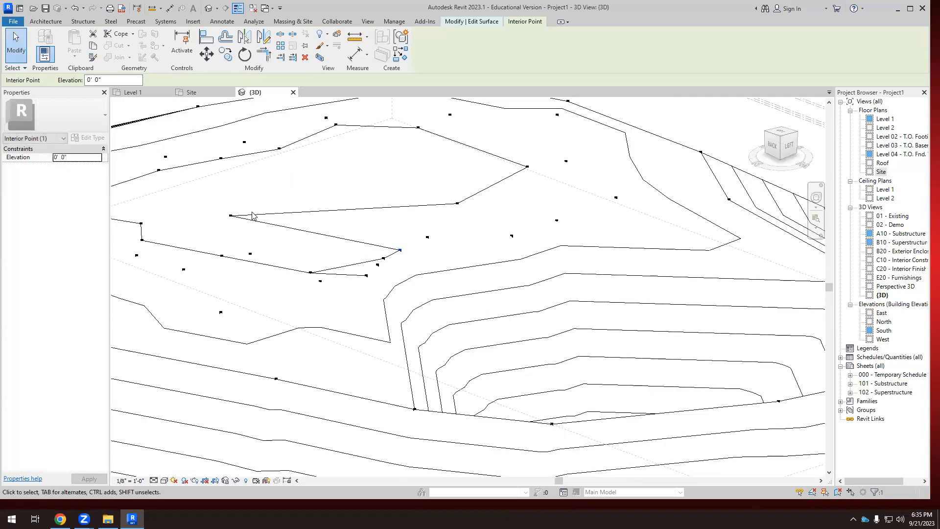
{"action": "left_click_drag", "start_coordinate": [232, 215], "coordinate": [368, 287]}
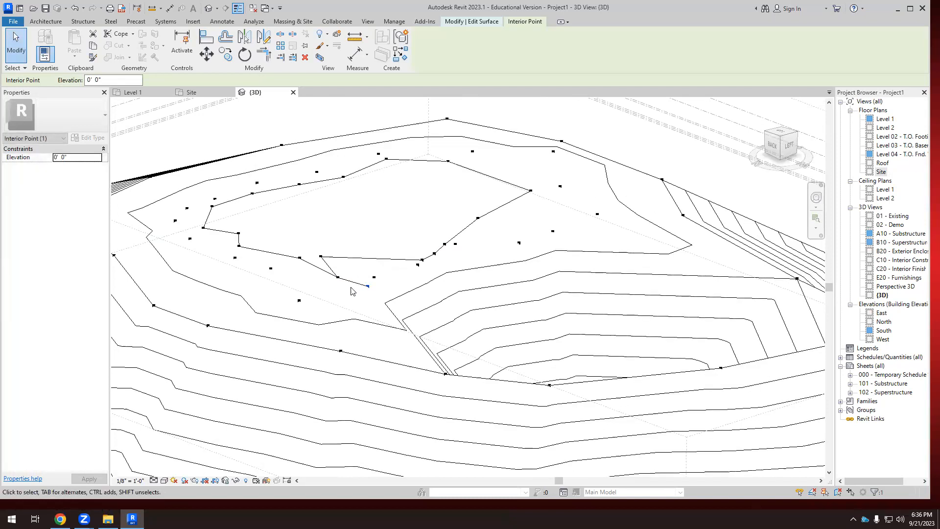
Try one more point move and undo it, adjust the contour's northwest point, and finish the surface.
{"action": "left_click_drag", "start_coordinate": [322, 257], "coordinate": [363, 258]}
{"action": "key", "text": "ctrl+z"}
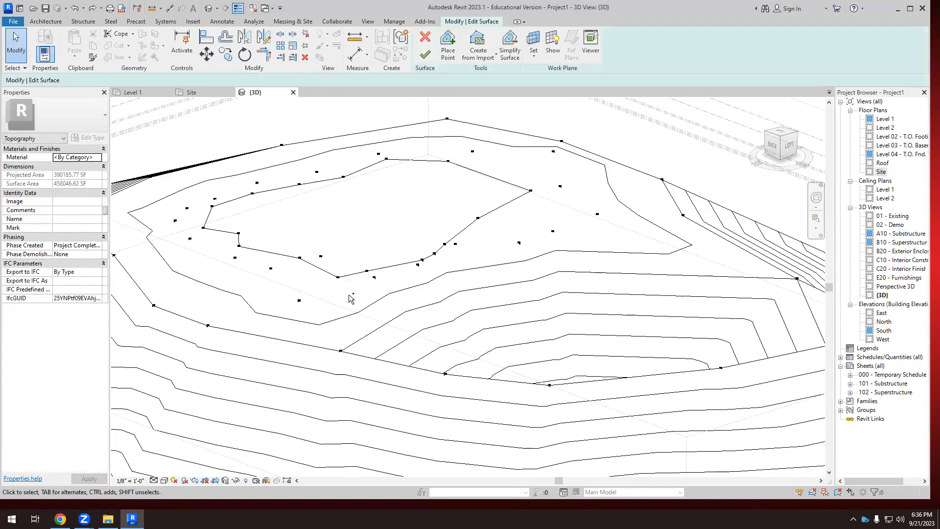
{"action": "left_click_drag", "start_coordinate": [300, 258], "coordinate": [277, 258]}
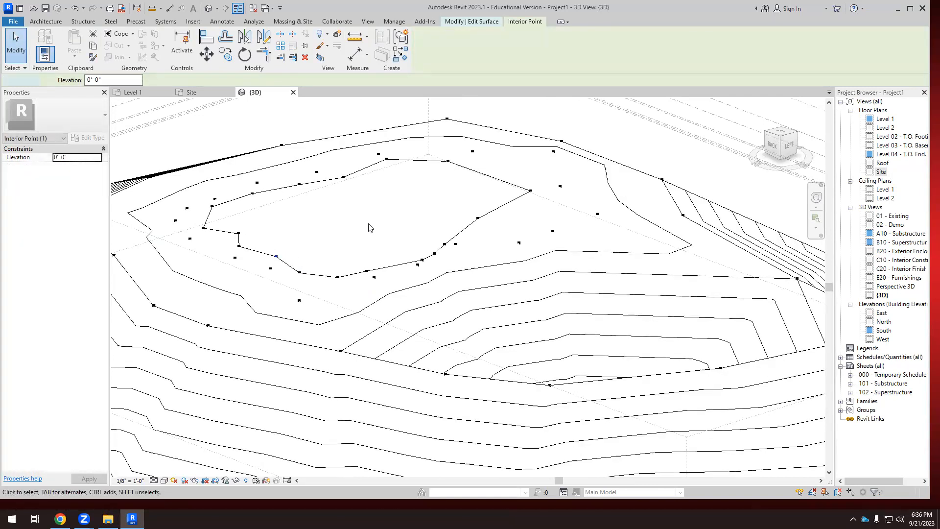
{"action": "left_click", "coordinate": [368, 227]}
{"action": "scroll", "coordinate": [367, 227], "scroll_direction": "down", "scroll_amount": 2}
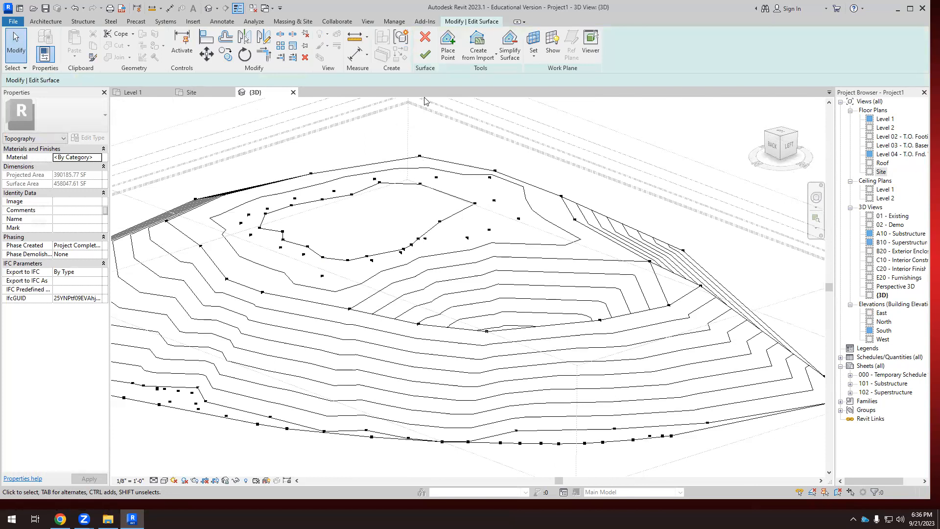
{"action": "left_click", "coordinate": [425, 54]}
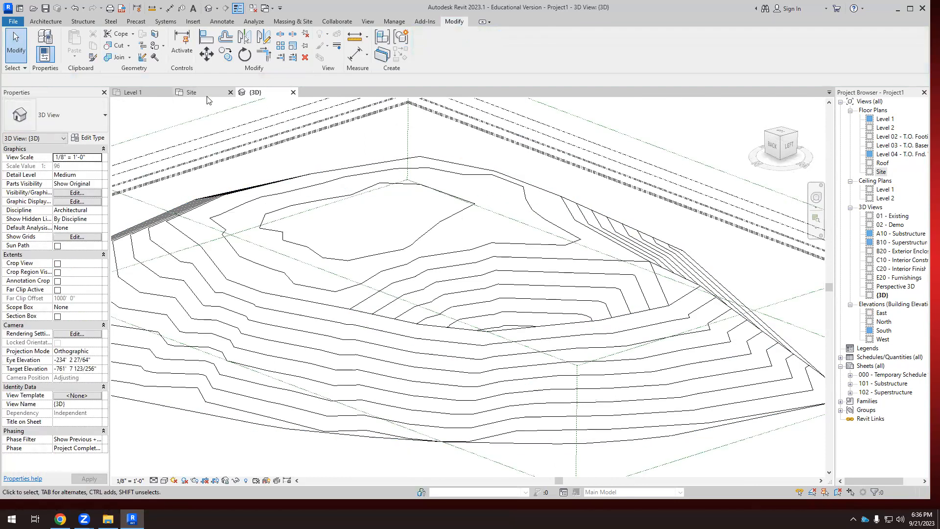
Edit the toposurface in the Site plan, place one point at 10' elevation inside the upper half of the innermost contour, and finish the surface.
{"action": "left_click", "coordinate": [192, 92]}
{"action": "left_click", "coordinate": [358, 261]}
{"action": "scroll", "coordinate": [332, 157], "scroll_direction": "down", "scroll_amount": 3}
{"action": "left_click", "coordinate": [425, 48]}
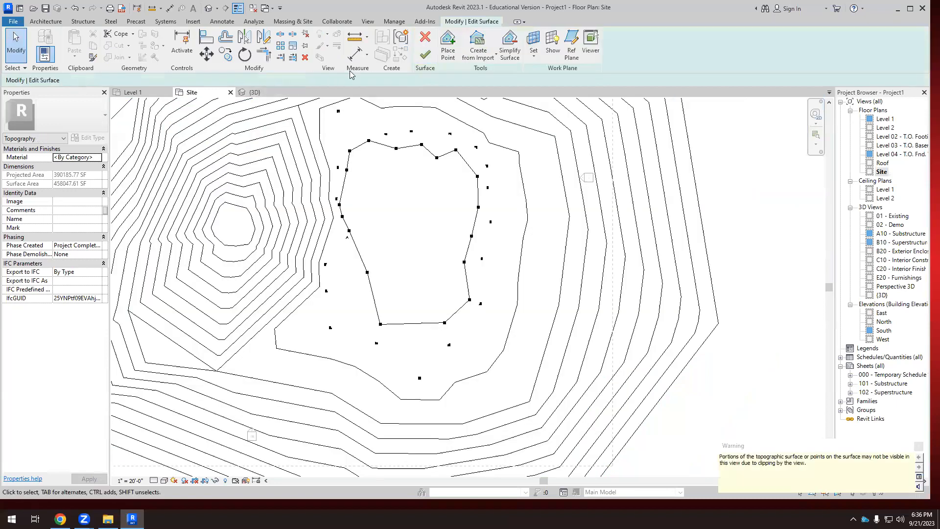
{"action": "left_click", "coordinate": [448, 46]}
{"action": "double_click", "coordinate": [141, 82]}
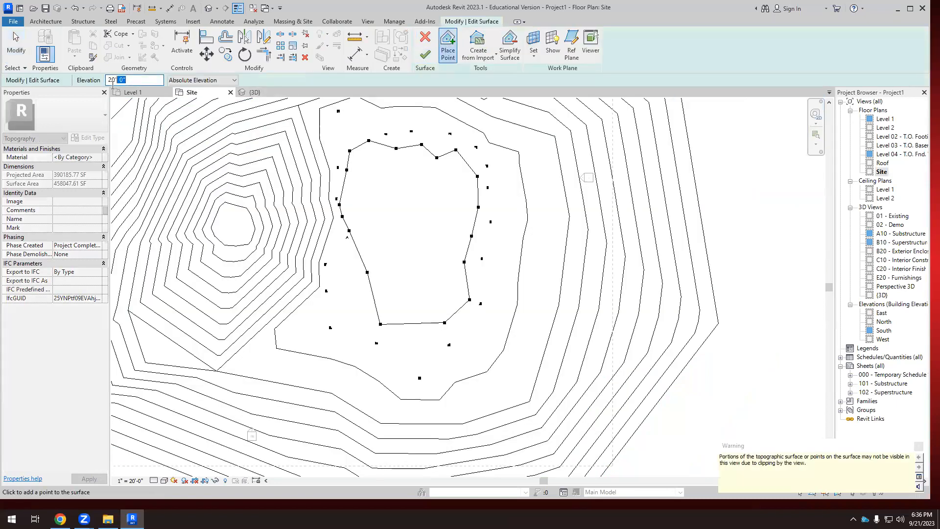
{"action": "type", "text": "10"}
{"action": "left_click", "coordinate": [410, 198]}
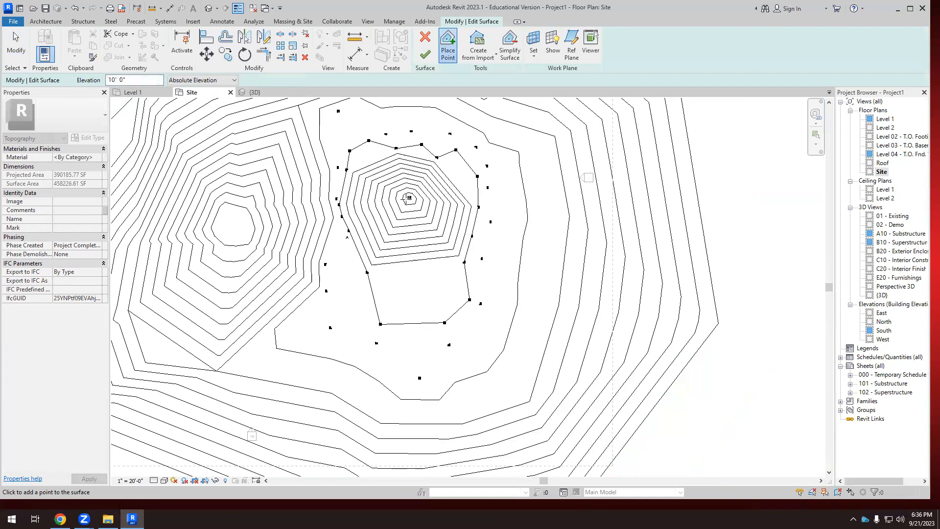
{"action": "left_click", "coordinate": [426, 53]}
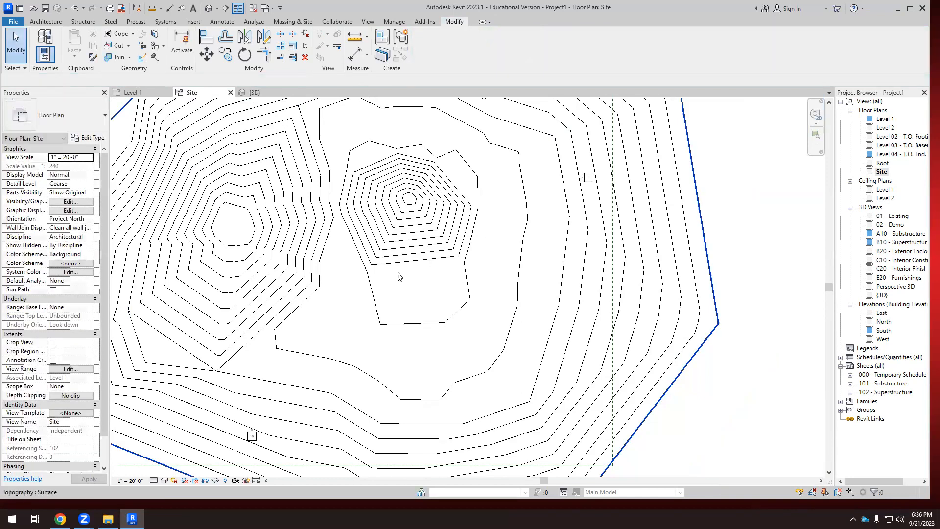
Examine the new mound, the pit and the surrounding contours from several angles in the 3D view.
{"action": "left_click", "coordinate": [259, 93]}
{"action": "middle_click_drag", "start_coordinate": [245, 273], "coordinate": [349, 449], "text": "shift"}
{"action": "scroll", "coordinate": [435, 261], "scroll_direction": "down", "scroll_amount": 5}
{"action": "middle_click_drag", "start_coordinate": [434, 261], "coordinate": [583, 293], "text": "shift"}
{"action": "scroll", "coordinate": [370, 252], "scroll_direction": "up", "scroll_amount": 4}
{"action": "middle_click_drag", "start_coordinate": [415, 288], "coordinate": [392, 265], "text": "shift"}
{"action": "scroll", "coordinate": [376, 243], "scroll_direction": "up", "scroll_amount": 3}
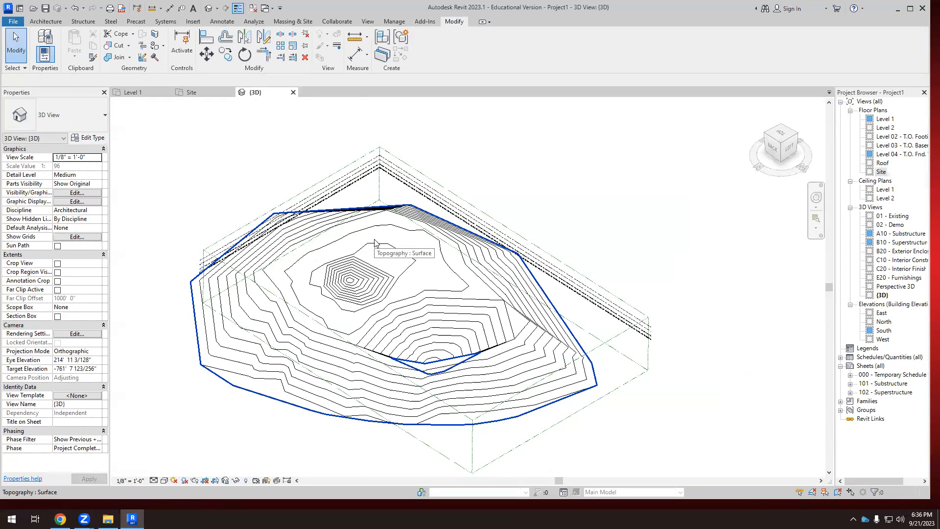
{"action": "middle_click_drag", "start_coordinate": [374, 240], "coordinate": [491, 321], "text": "shift"}
{"action": "scroll", "coordinate": [444, 344], "scroll_direction": "up", "scroll_amount": 3}
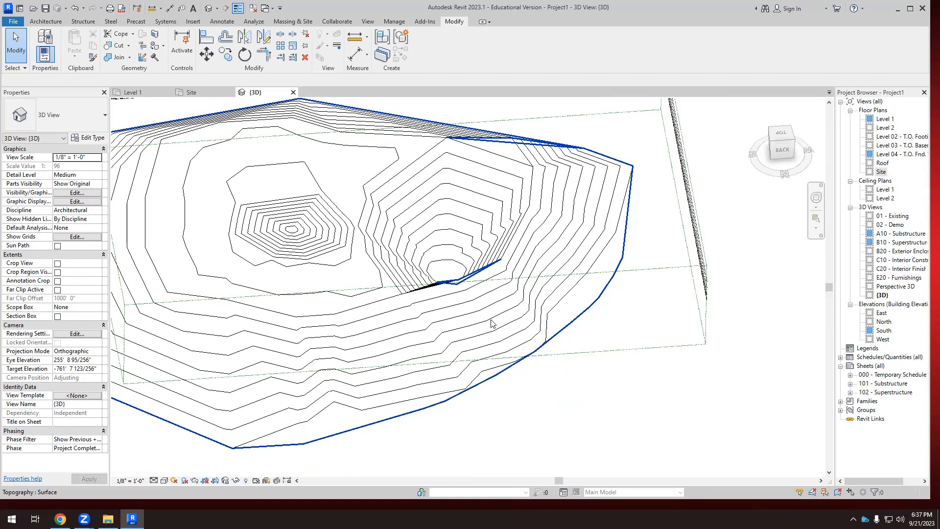
{"action": "middle_click_drag", "start_coordinate": [491, 323], "coordinate": [300, 318], "text": "shift"}
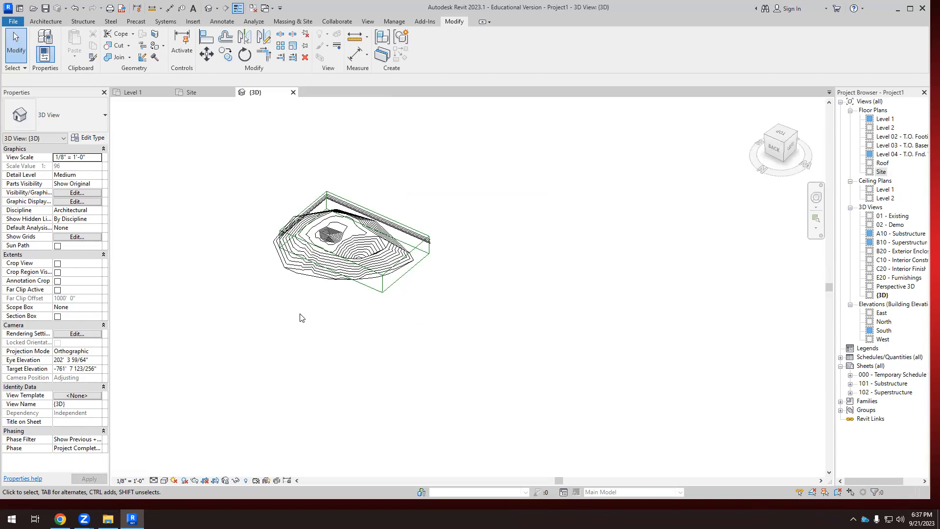
{"action": "scroll", "coordinate": [318, 241], "scroll_direction": "up", "scroll_amount": 3}
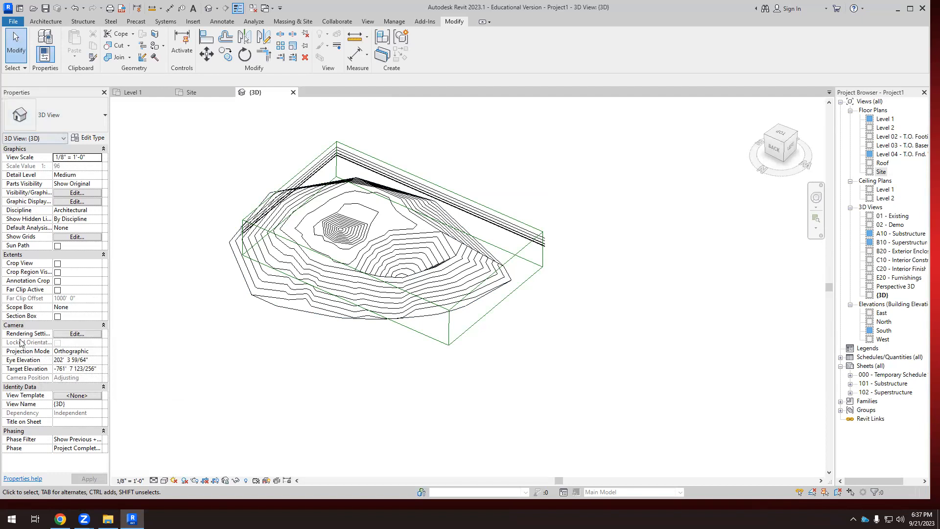
Turn on the 3D view's section box and stretch two sides of Scope Box 1 outward around the topography.
{"action": "left_click", "coordinate": [57, 317]}
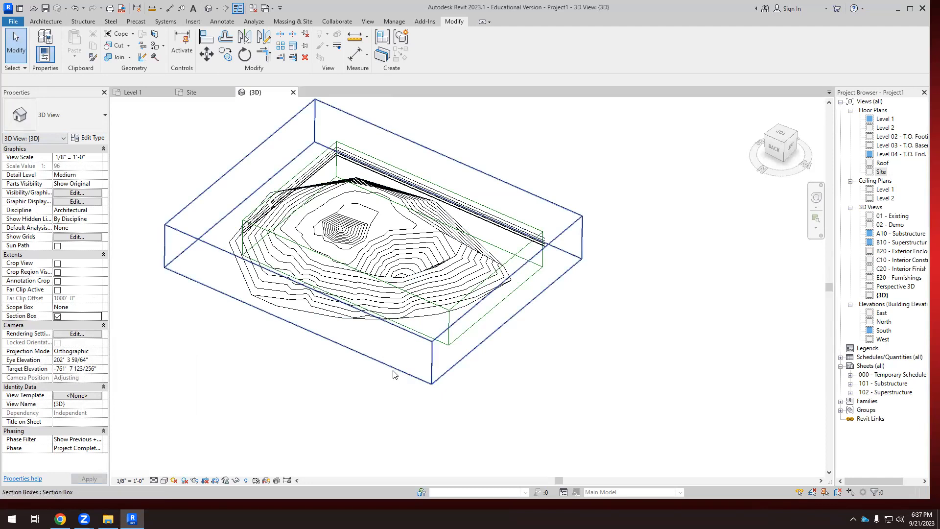
{"action": "left_click", "coordinate": [434, 308]}
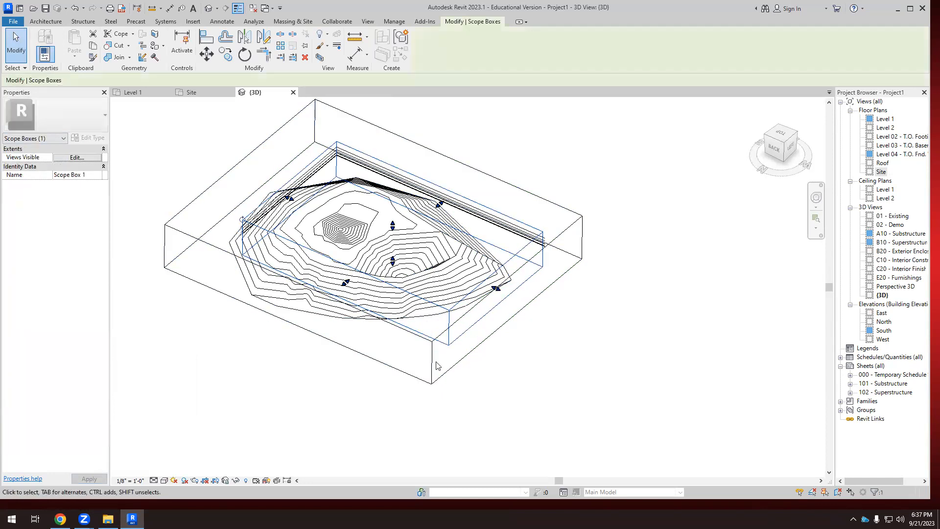
{"action": "left_click_drag", "start_coordinate": [345, 284], "coordinate": [331, 296]}
{"action": "scroll", "coordinate": [191, 214], "scroll_direction": "up", "scroll_amount": 1}
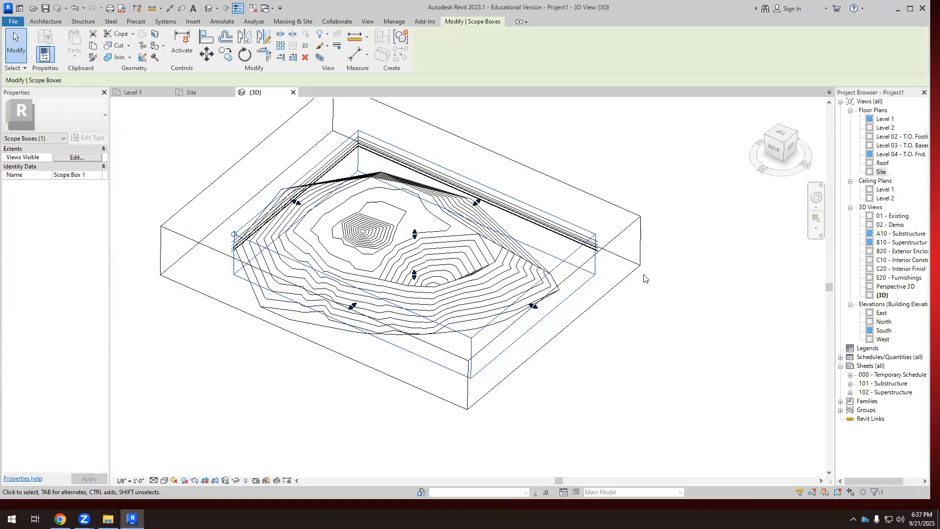
{"action": "scroll", "coordinate": [644, 275], "scroll_direction": "up", "scroll_amount": 1}
{"action": "left_click_drag", "start_coordinate": [519, 313], "coordinate": [534, 319]}
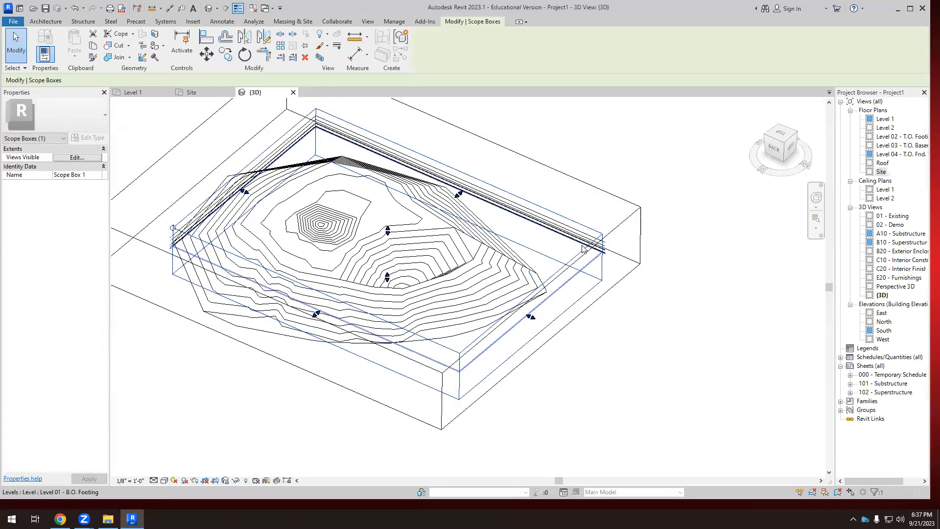
Pull one long side of the section box inward so it cuts through the mound and the pit.
{"action": "left_click", "coordinate": [521, 363]}
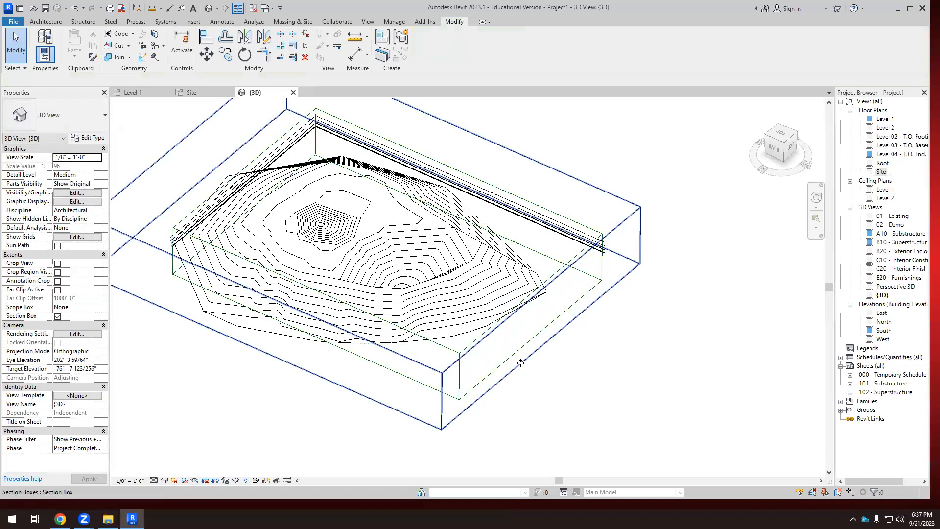
{"action": "left_click", "coordinate": [520, 363]}
{"action": "scroll", "coordinate": [508, 387], "scroll_direction": "down", "scroll_amount": 2}
{"action": "left_click_drag", "start_coordinate": [324, 339], "coordinate": [390, 283]}
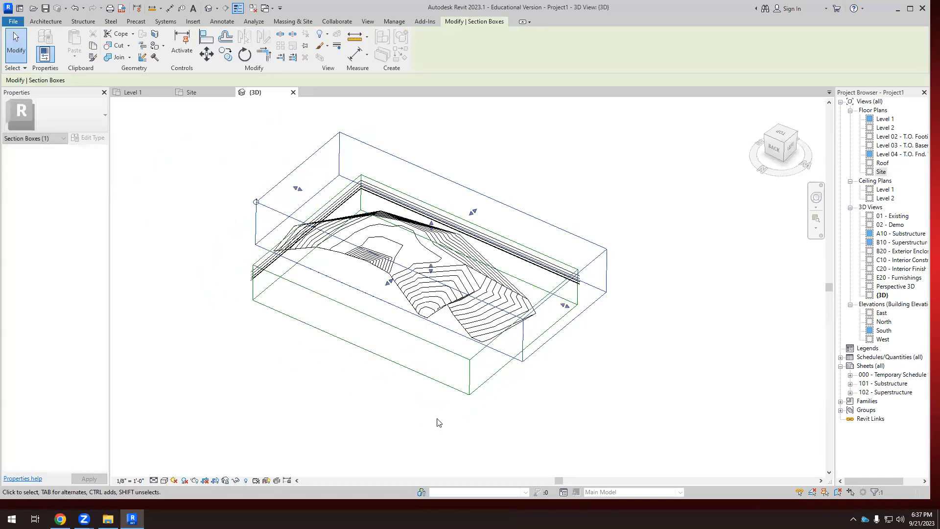
{"action": "left_click", "coordinate": [549, 429]}
Examine the cut edge of the topography through the mound and pit from other angles in the sectioned 3D view.
{"action": "middle_click_drag", "start_coordinate": [546, 417], "coordinate": [668, 331], "text": "shift"}
{"action": "scroll", "coordinate": [424, 224], "scroll_direction": "up", "scroll_amount": 3}
{"action": "middle_click_drag", "start_coordinate": [424, 223], "coordinate": [480, 338], "text": "shift"}
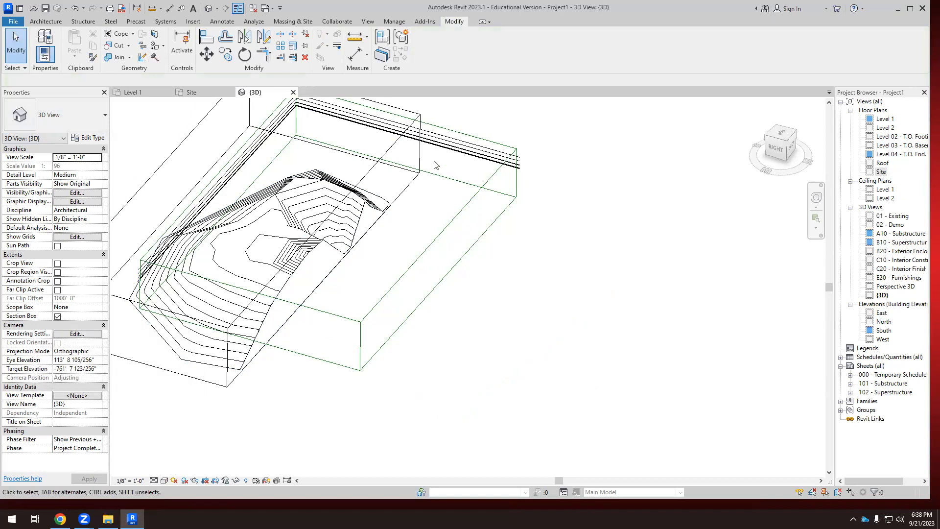
{"action": "left_click", "coordinate": [368, 175]}
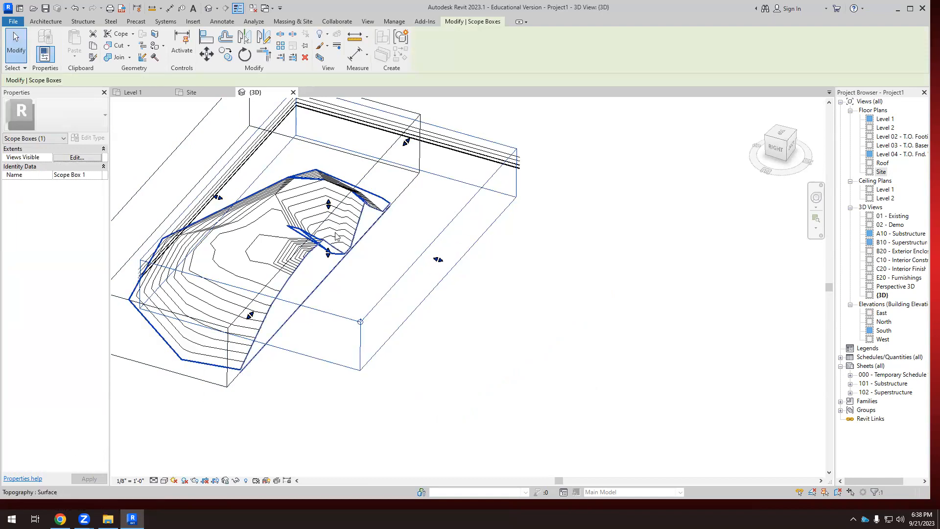
{"action": "scroll", "coordinate": [385, 252], "scroll_direction": "down", "scroll_amount": 1}
{"action": "middle_click_drag", "start_coordinate": [390, 247], "coordinate": [353, 251], "text": "shift"}
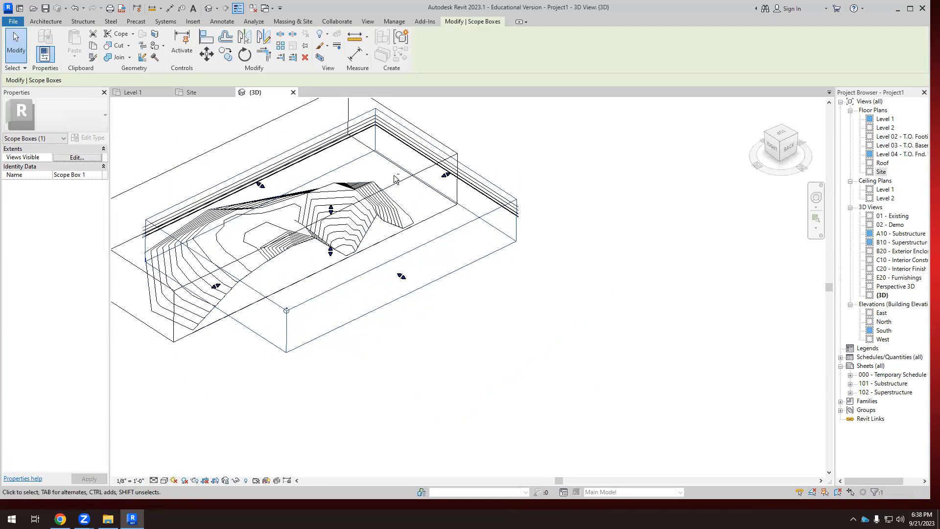
{"action": "left_click", "coordinate": [401, 181]}
{"action": "left_click_drag", "start_coordinate": [301, 235], "coordinate": [324, 268]}
{"action": "middle_click_drag", "start_coordinate": [422, 318], "coordinate": [423, 276], "text": "shift"}
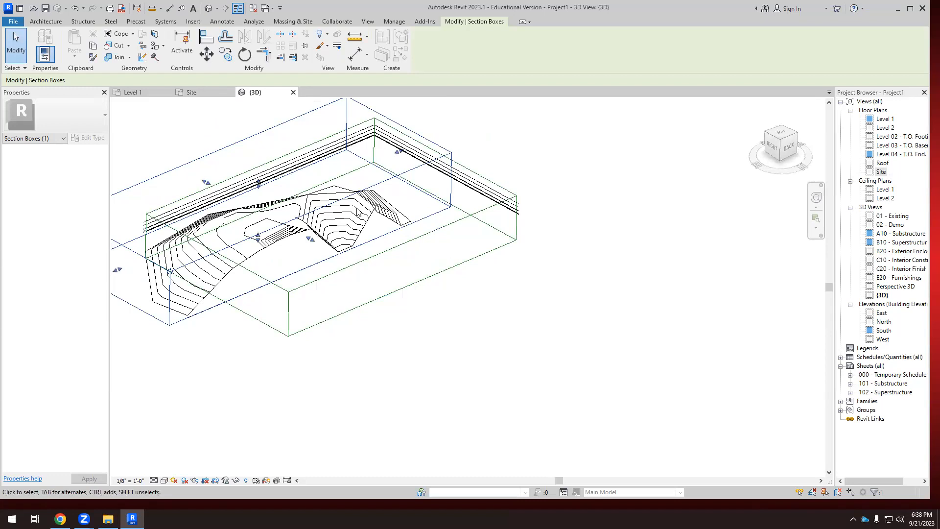
{"action": "scroll", "coordinate": [392, 264], "scroll_direction": "up", "scroll_amount": 3}
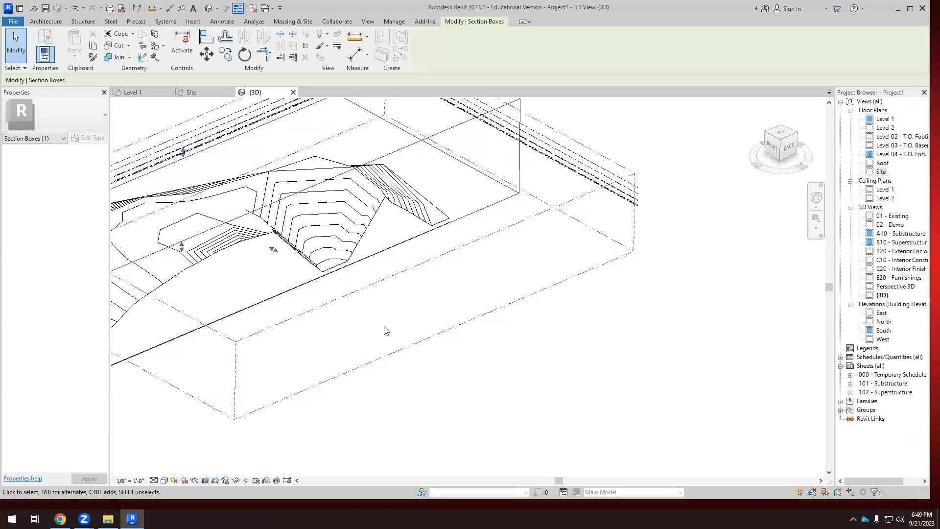
Pull the long side of the section box back outward until it encloses the entire topography, including the full mound and pit.
{"action": "scroll", "coordinate": [429, 400], "scroll_direction": "down", "scroll_amount": 4}
{"action": "middle_click_drag", "start_coordinate": [429, 400], "coordinate": [483, 399], "text": "shift"}
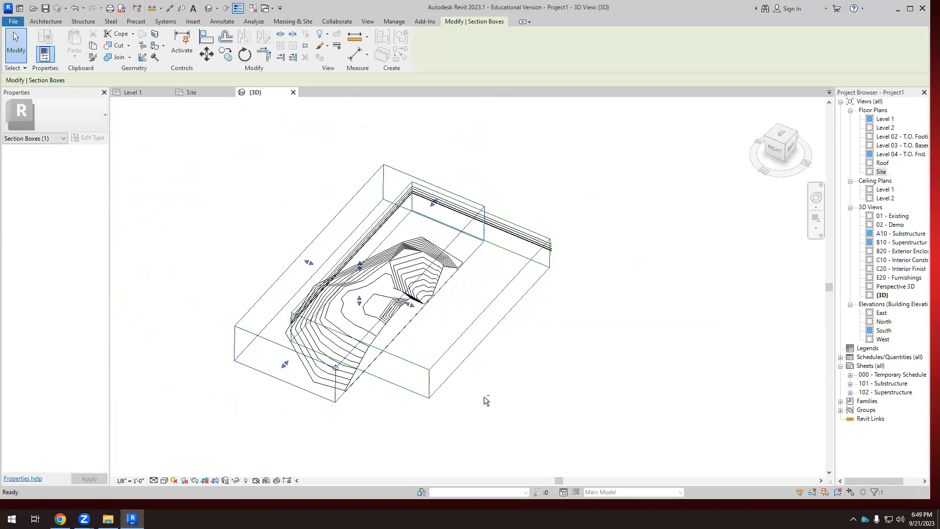
{"action": "middle_click_drag", "start_coordinate": [413, 305], "coordinate": [517, 391], "text": "shift"}
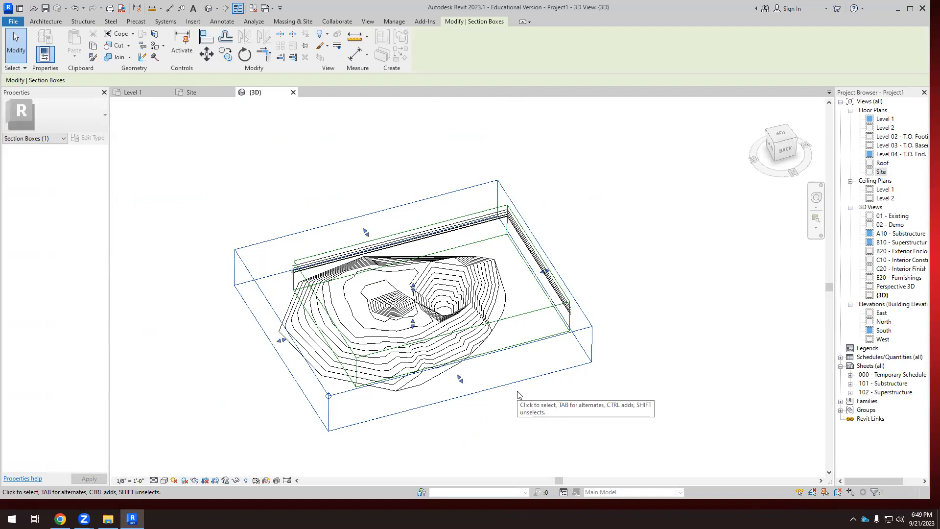
{"action": "middle_click_drag", "start_coordinate": [518, 391], "coordinate": [513, 350], "text": "shift"}
{"action": "scroll", "coordinate": [428, 378], "scroll_direction": "up", "scroll_amount": 1}
{"action": "left_click", "coordinate": [428, 377]}
{"action": "scroll", "coordinate": [529, 330], "scroll_direction": "up", "scroll_amount": 5}
{"action": "scroll", "coordinate": [535, 315], "scroll_direction": "down", "scroll_amount": 6}
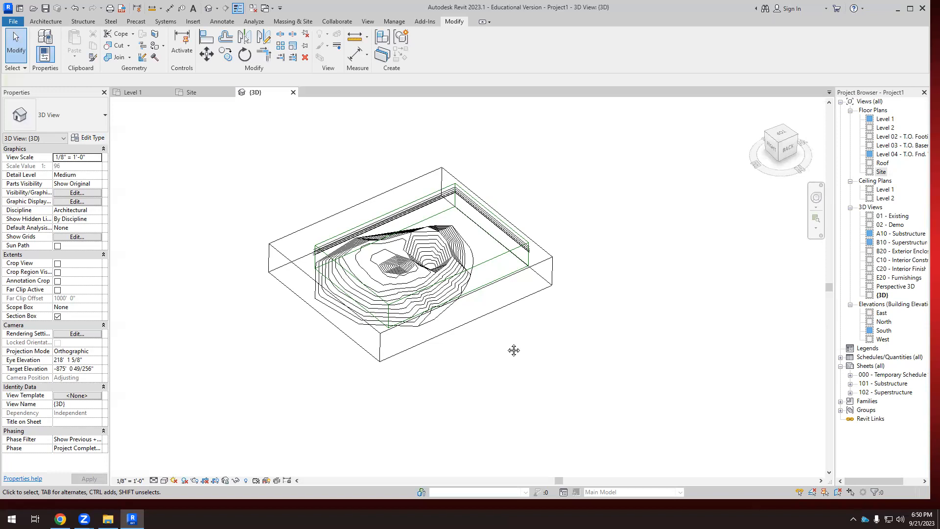
{"action": "middle_click_drag", "start_coordinate": [419, 319], "coordinate": [422, 333], "text": "shift"}
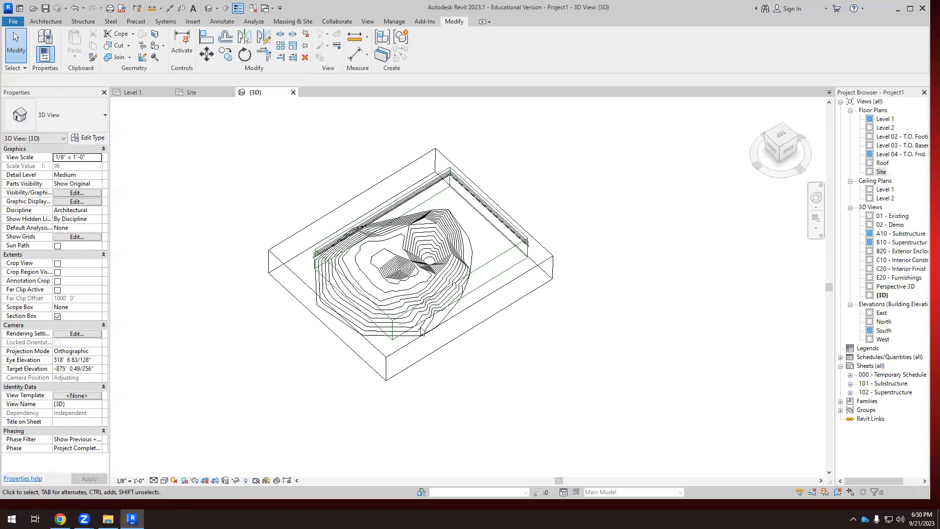
{"action": "scroll", "coordinate": [421, 332], "scroll_direction": "up", "scroll_amount": 2}
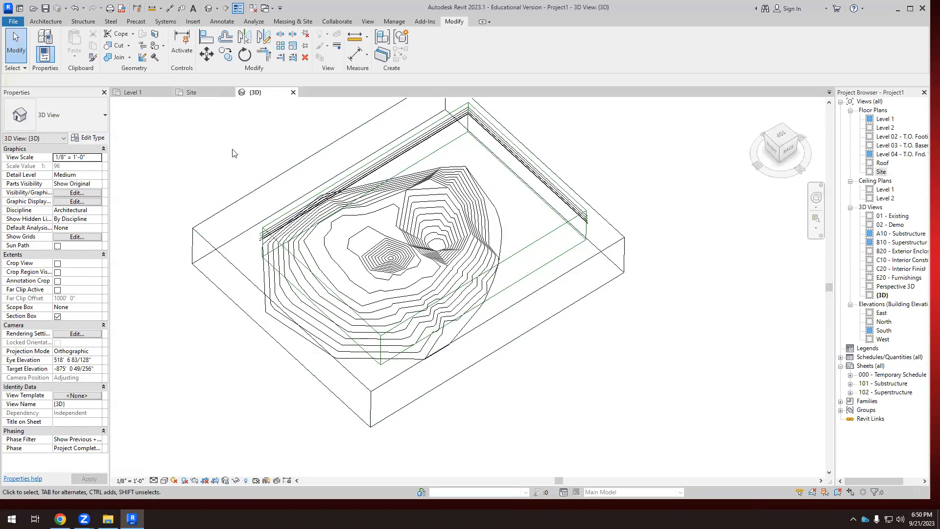
Switch to the Site floor plan showing the whole toposurface.
{"action": "left_click", "coordinate": [207, 91]}
{"action": "scroll", "coordinate": [407, 307], "scroll_direction": "down", "scroll_amount": 2}
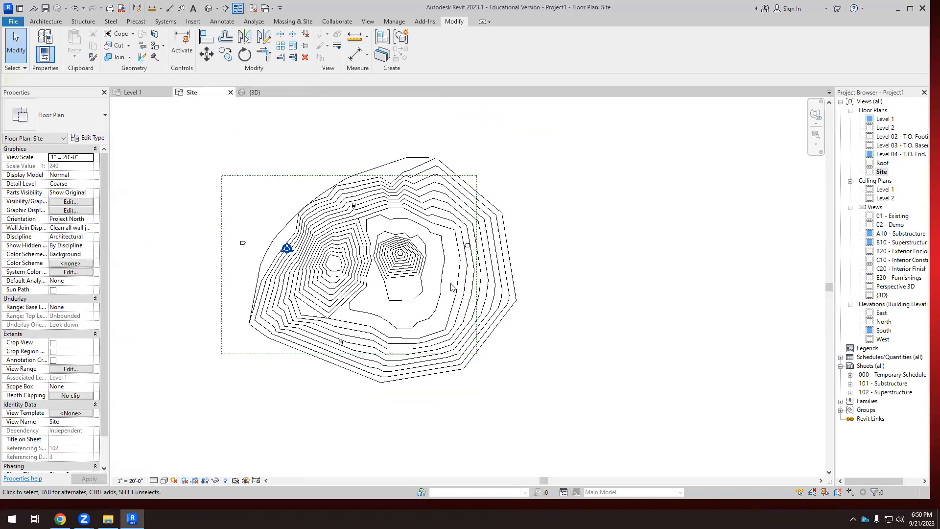
{"action": "scroll", "coordinate": [451, 288], "scroll_direction": "up", "scroll_amount": 1}
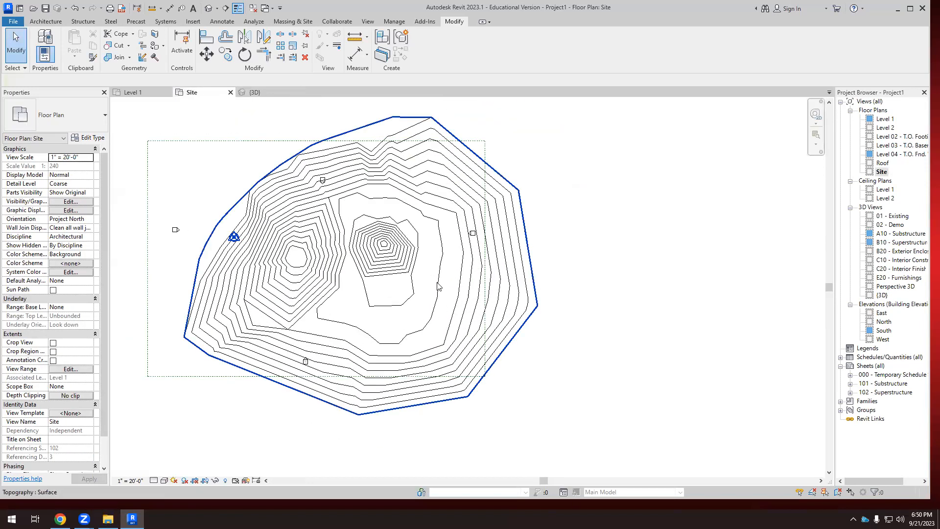
{"action": "left_click", "coordinate": [438, 287]}
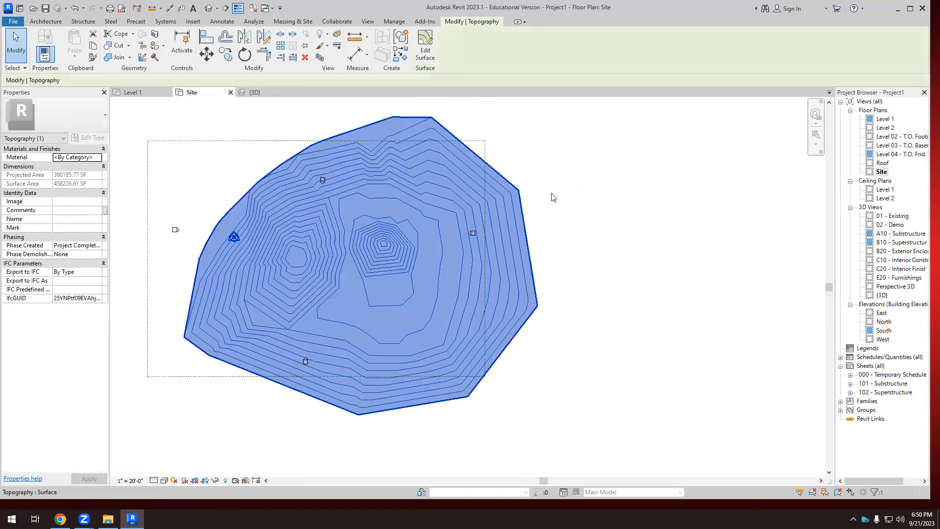
{"action": "left_click", "coordinate": [426, 54]}
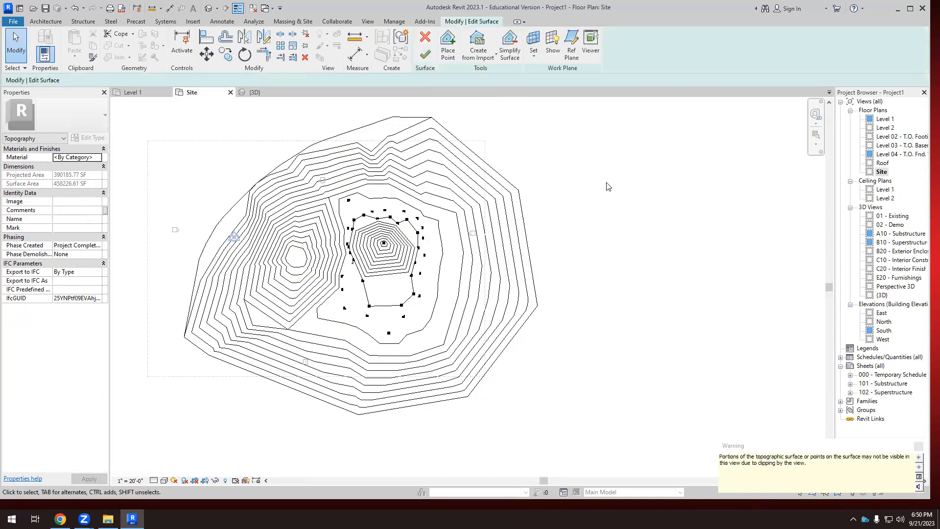
{"action": "left_click", "coordinate": [425, 53]}
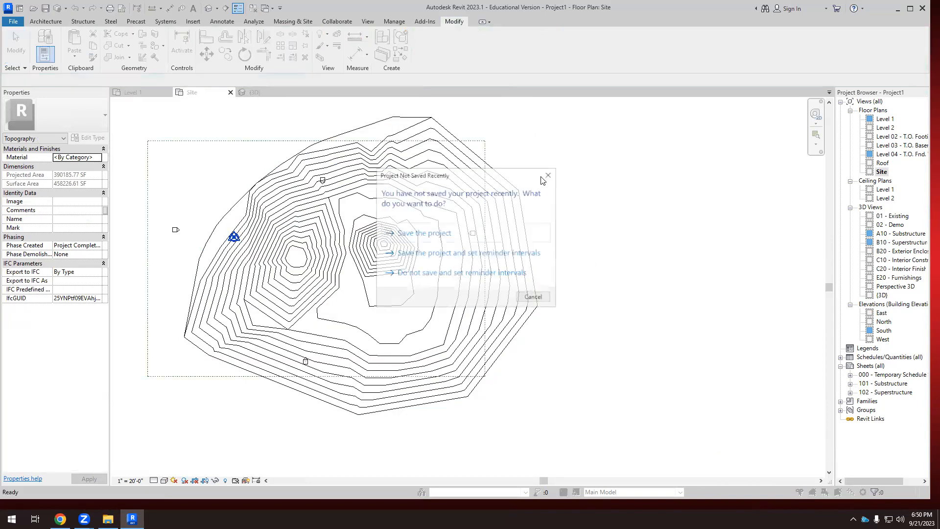
{"action": "left_click", "coordinate": [548, 176]}
Set the contour line interval in the Site Settings to 1' 0" and inspect the contours around the mound and pit.
{"action": "scroll", "coordinate": [435, 310], "scroll_direction": "down", "scroll_amount": 2}
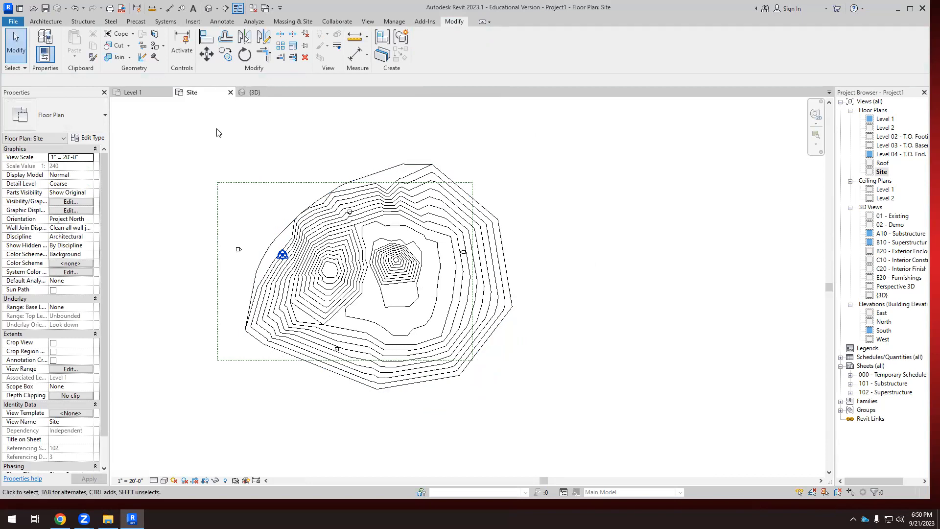
{"action": "left_click", "coordinate": [291, 21]}
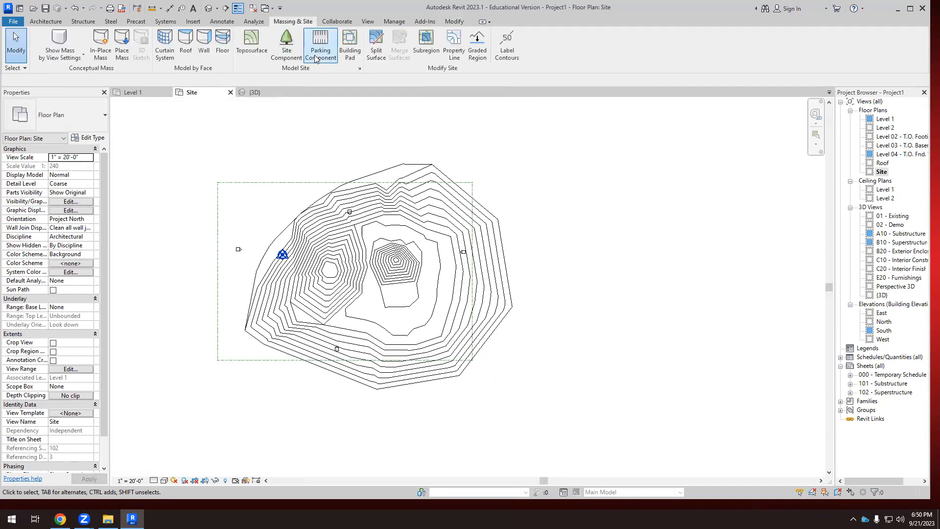
{"action": "left_click", "coordinate": [361, 69]}
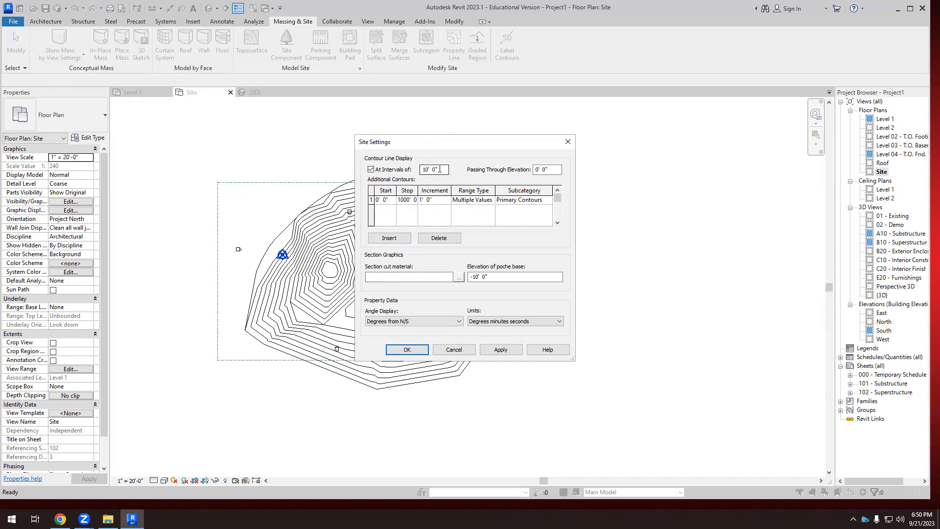
{"action": "left_click_drag", "start_coordinate": [439, 169], "coordinate": [422, 170]}
{"action": "type", "text": "1"}
{"action": "left_click", "coordinate": [511, 352]}
{"action": "left_click", "coordinate": [409, 354]}
{"action": "scroll", "coordinate": [523, 286], "scroll_direction": "up", "scroll_amount": 8}
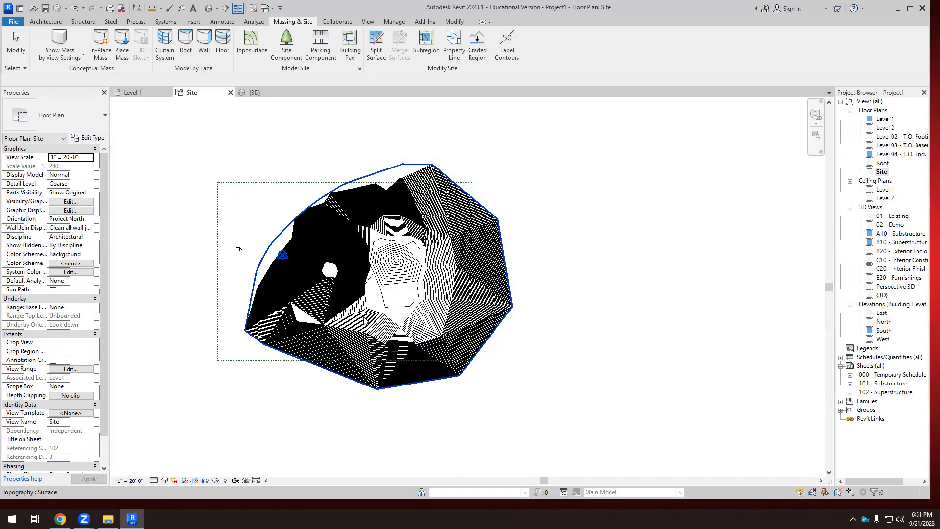
{"action": "scroll", "coordinate": [431, 242], "scroll_direction": "down", "scroll_amount": 10}
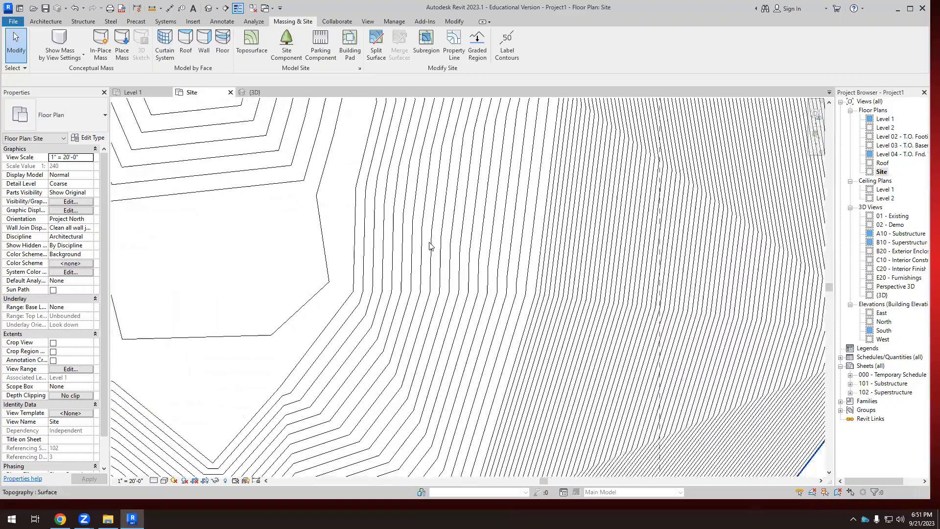
{"action": "scroll", "coordinate": [333, 236], "scroll_direction": "up", "scroll_amount": 6}
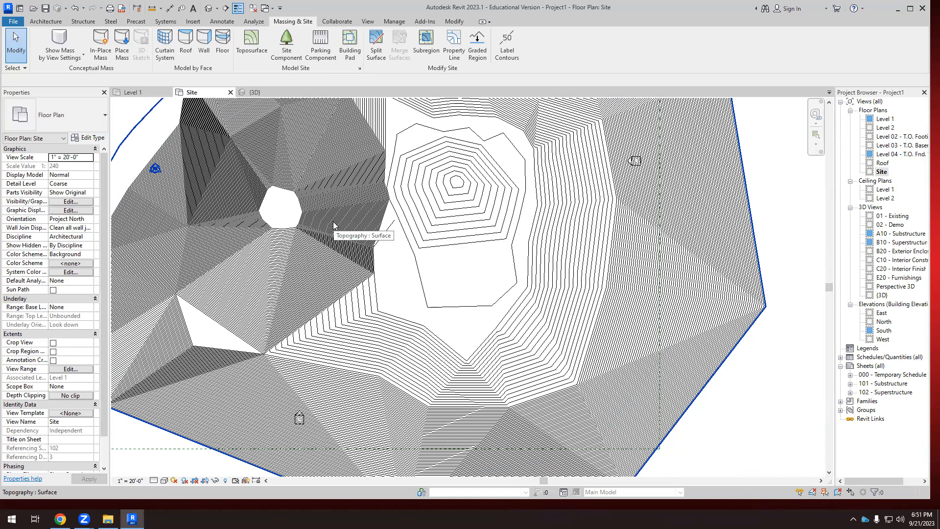
Set the contour line interval in the Site Settings to 5' 0".
{"action": "left_click", "coordinate": [360, 68]}
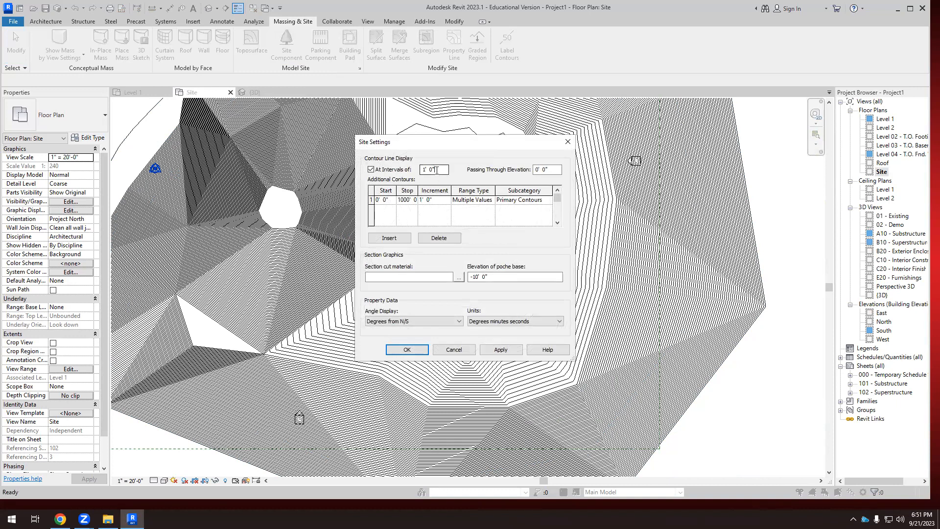
{"action": "type", "text": "5"}
{"action": "left_click", "coordinate": [501, 350]}
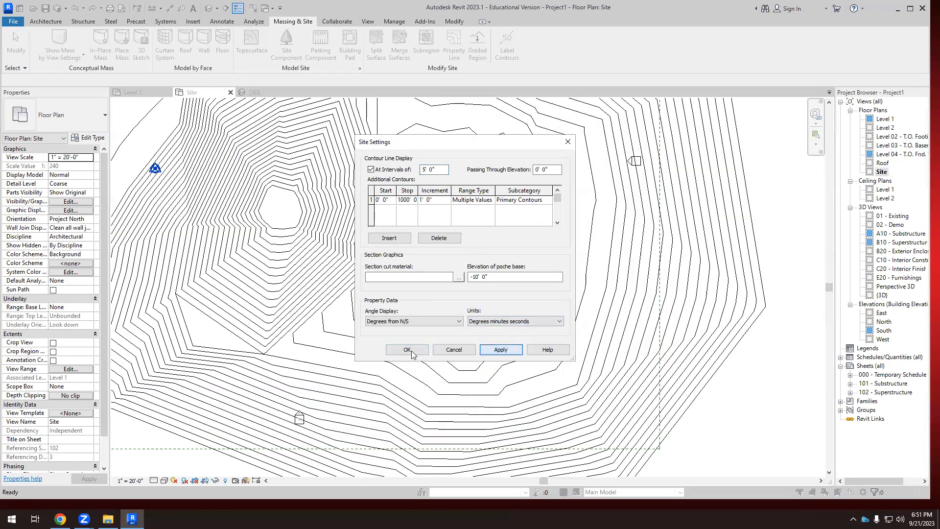
{"action": "left_click", "coordinate": [407, 349]}
{"action": "scroll", "coordinate": [449, 296], "scroll_direction": "down", "scroll_amount": 4}
{"action": "scroll", "coordinate": [449, 297], "scroll_direction": "down", "scroll_amount": 2}
{"action": "scroll", "coordinate": [449, 296], "scroll_direction": "up", "scroll_amount": 2}
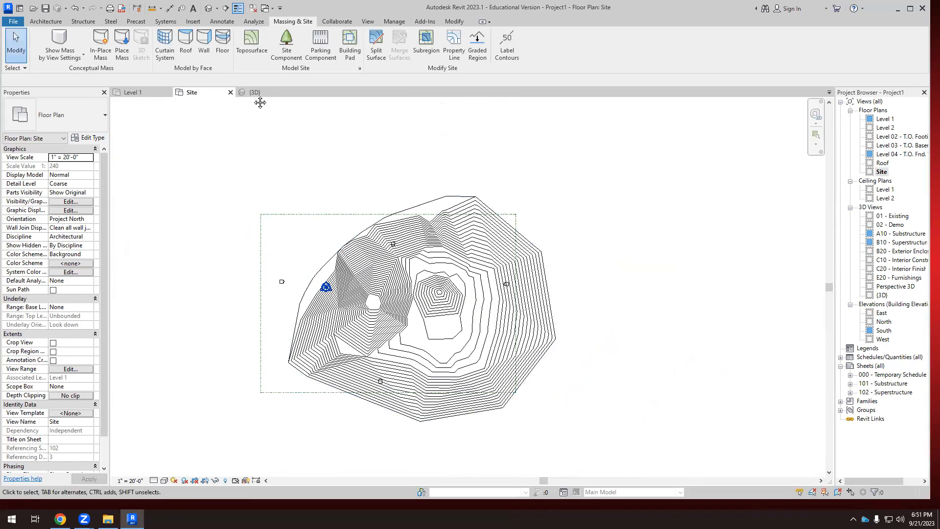
Examine the contour spacing around the mound, the pit and the outer slopes from several angles in the 3D view.
{"action": "left_click", "coordinate": [255, 93]}
{"action": "middle_click_drag", "start_coordinate": [429, 368], "coordinate": [414, 326], "text": "shift"}
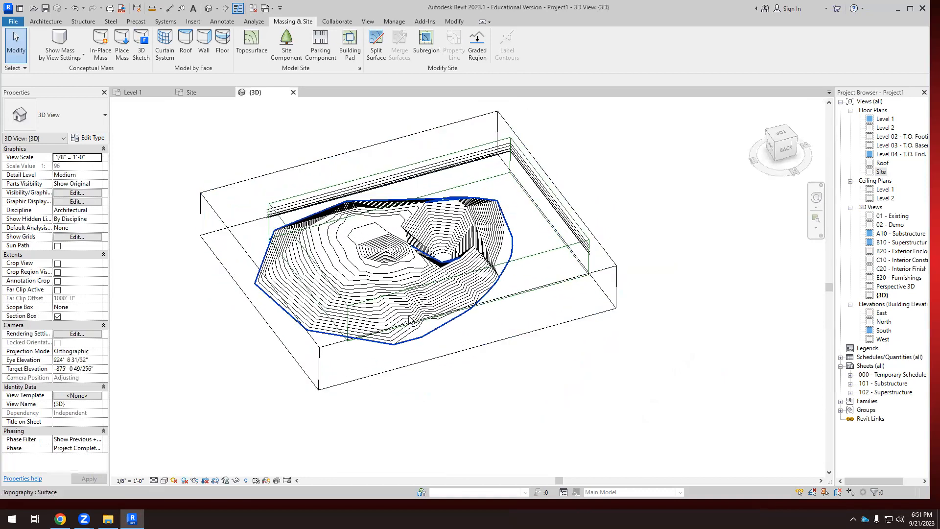
{"action": "scroll", "coordinate": [421, 282], "scroll_direction": "up", "scroll_amount": 2}
{"action": "scroll", "coordinate": [421, 284], "scroll_direction": "up", "scroll_amount": 2}
{"action": "scroll", "coordinate": [421, 284], "scroll_direction": "up", "scroll_amount": 1}
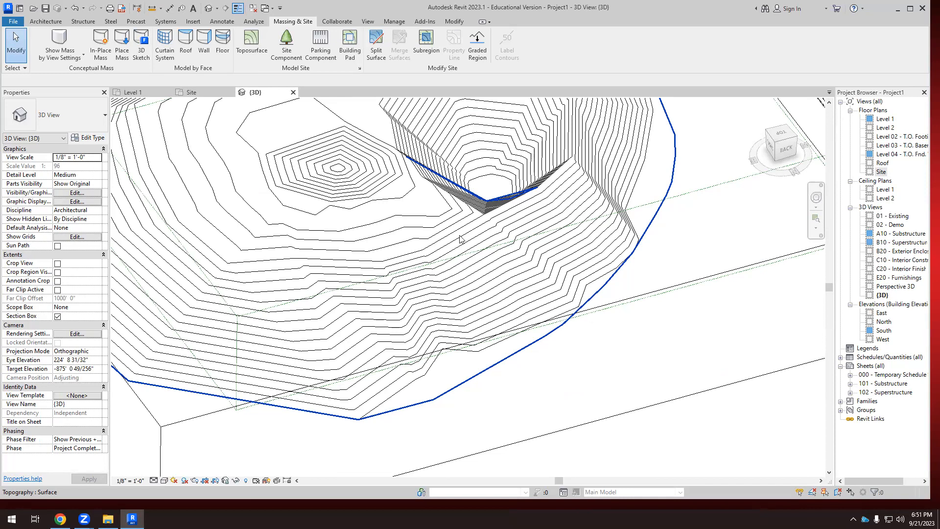
{"action": "scroll", "coordinate": [421, 285], "scroll_direction": "down", "scroll_amount": 4}
{"action": "middle_click_drag", "start_coordinate": [421, 285], "coordinate": [466, 329], "text": "shift"}
{"action": "scroll", "coordinate": [460, 244], "scroll_direction": "up", "scroll_amount": 4}
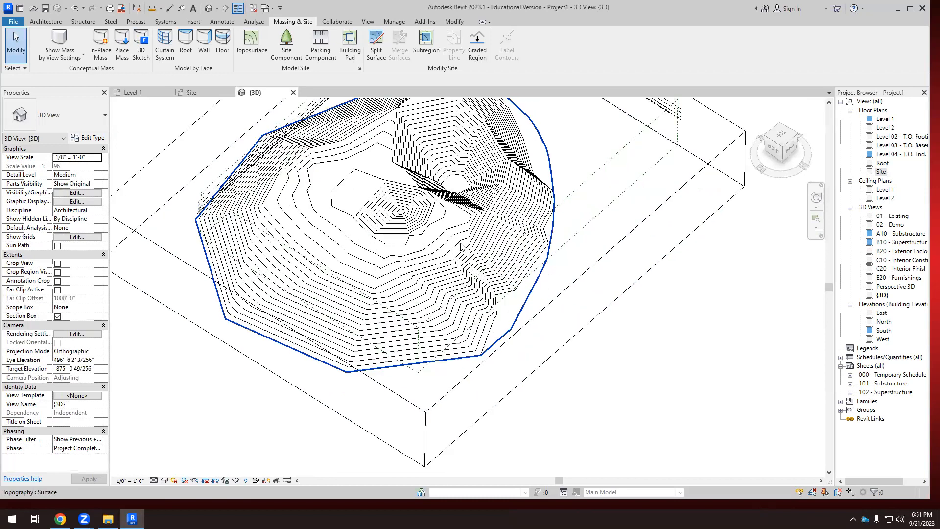
{"action": "middle_click_drag", "start_coordinate": [433, 275], "coordinate": [348, 257], "text": "shift"}
{"action": "scroll", "coordinate": [345, 247], "scroll_direction": "down", "scroll_amount": 4}
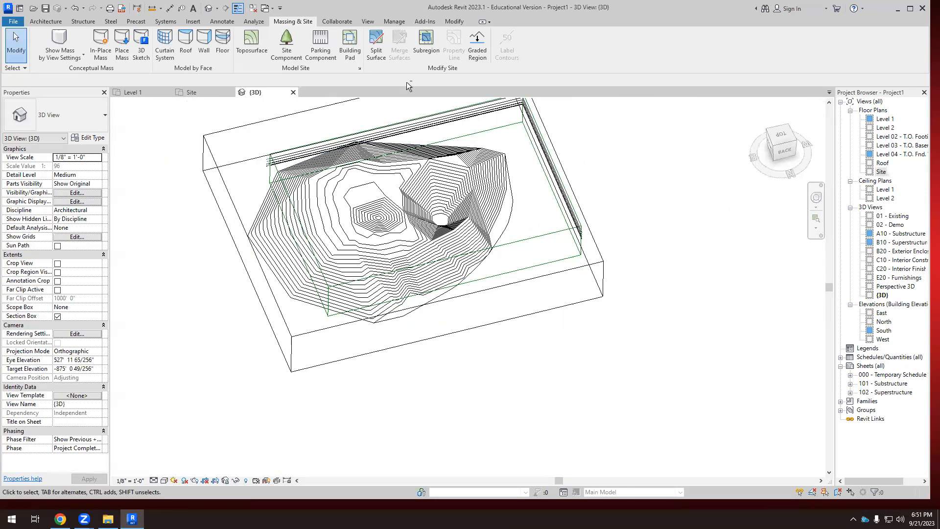
Review the contour line display values in the Site Settings and view the whole topography in 3D.
{"action": "left_click", "coordinate": [360, 69]}
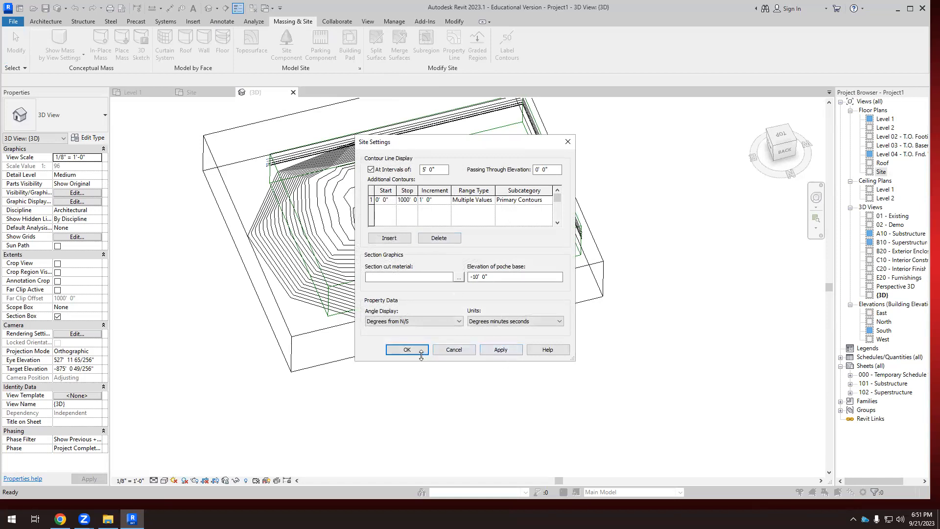
{"action": "left_click", "coordinate": [509, 348]}
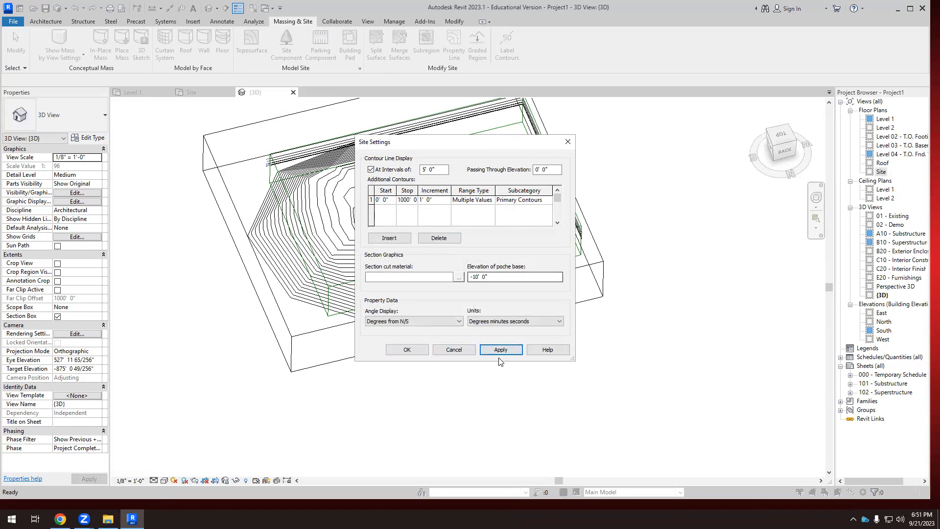
{"action": "left_click", "coordinate": [407, 349]}
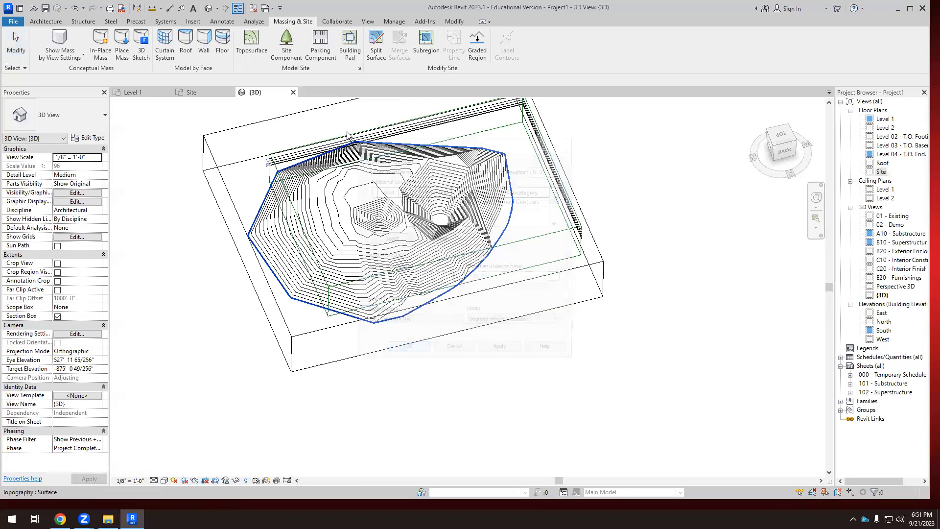
{"action": "left_click", "coordinate": [361, 69]}
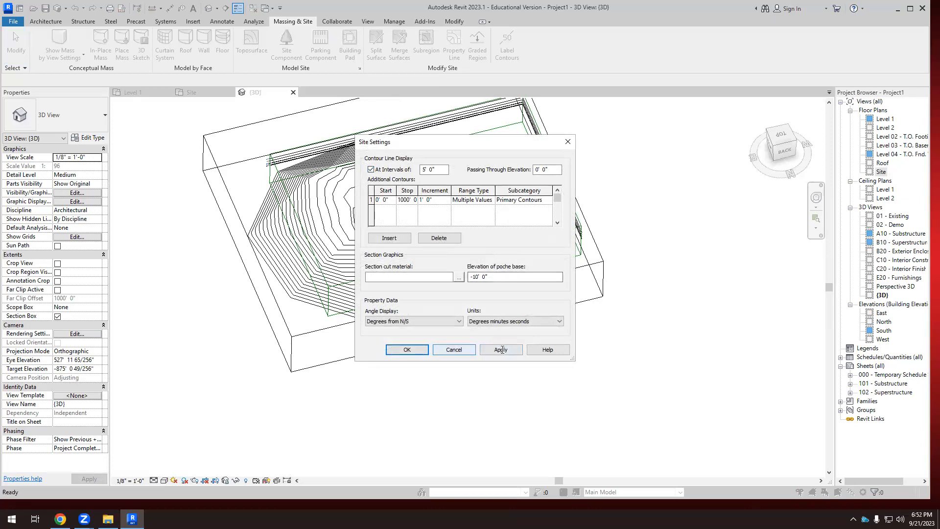
{"action": "left_click", "coordinate": [454, 350]}
{"action": "scroll", "coordinate": [453, 351], "scroll_direction": "down", "scroll_amount": 3}
{"action": "middle_click_drag", "start_coordinate": [456, 348], "coordinate": [531, 278], "text": "shift"}
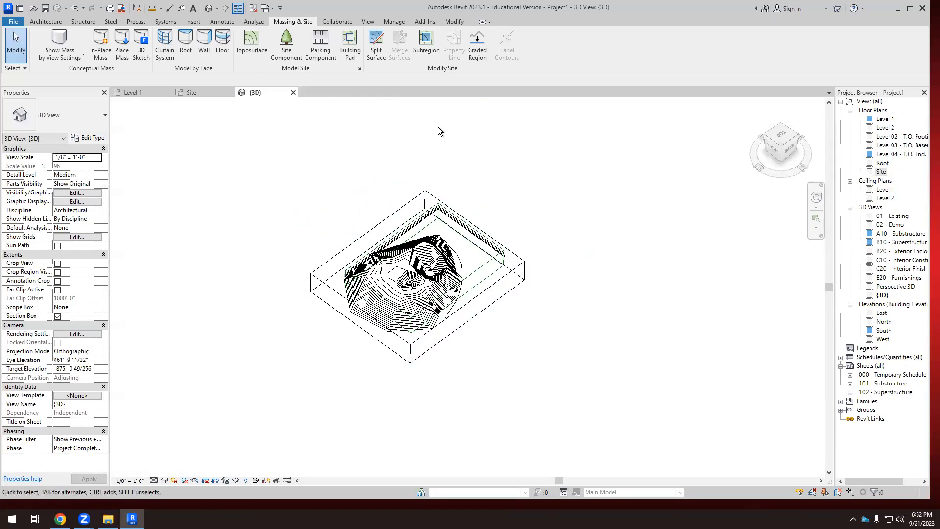
Create a subregion in the Site plan with a closed, curved strip boundary running from the toposurface's southeast slope up to the mound's east side.
{"action": "left_click", "coordinate": [211, 93]}
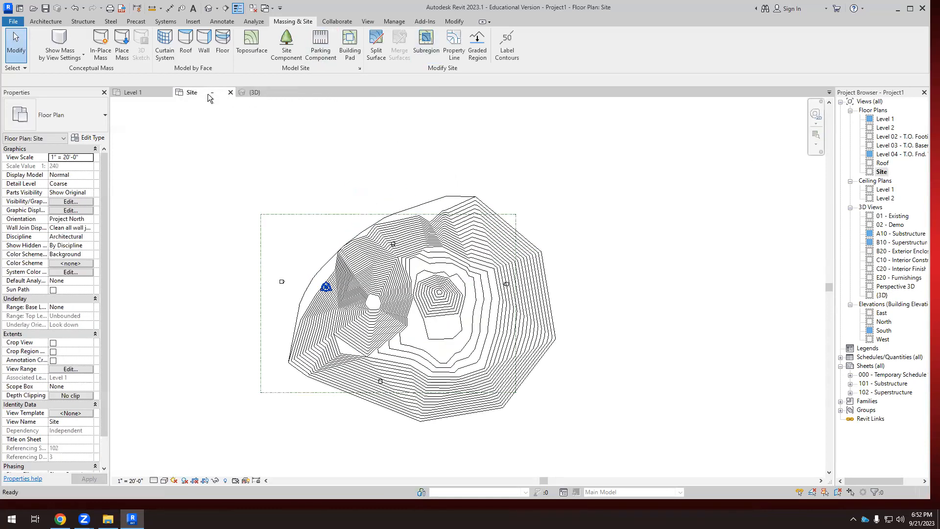
{"action": "left_click", "coordinate": [426, 43]}
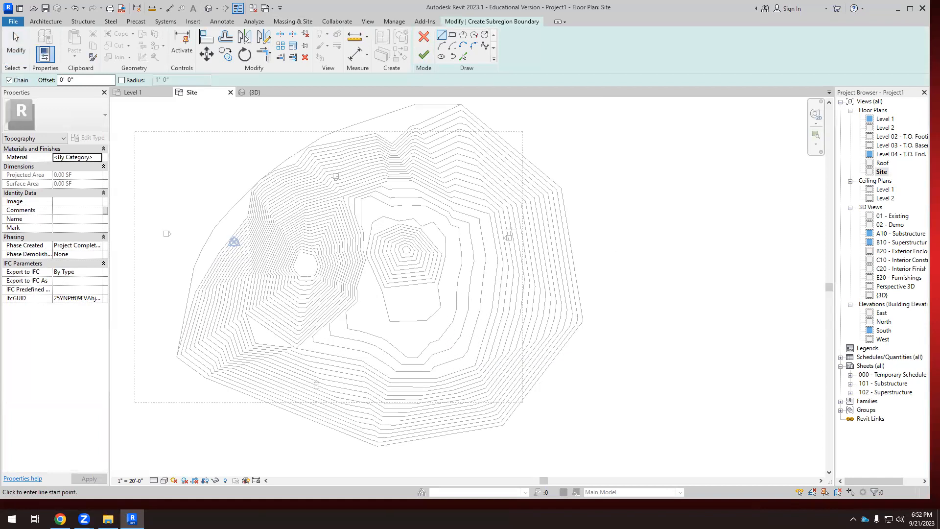
{"action": "scroll", "coordinate": [468, 347], "scroll_direction": "up", "scroll_amount": 1}
{"action": "left_click", "coordinate": [520, 382]}
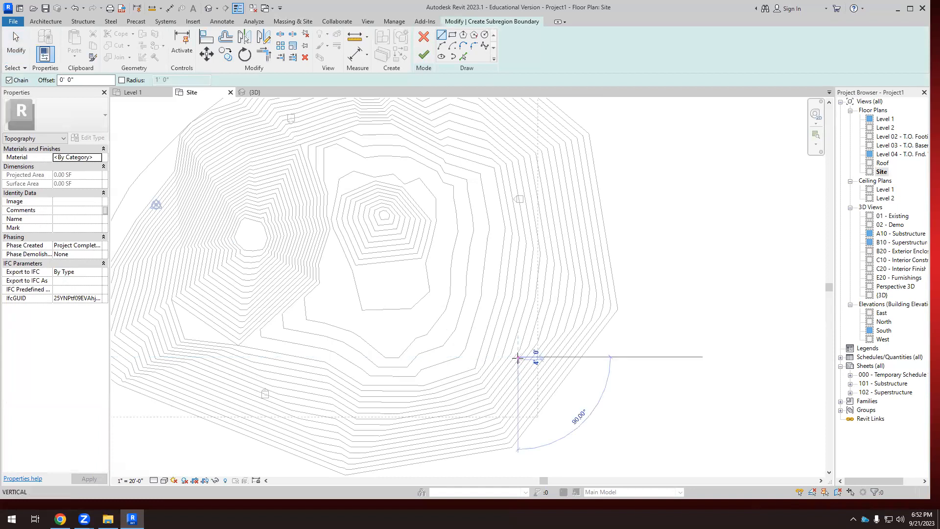
{"action": "left_click", "coordinate": [457, 208]}
{"action": "left_click", "coordinate": [417, 191]}
{"action": "left_click", "coordinate": [405, 217]}
{"action": "left_click", "coordinate": [423, 225]}
{"action": "left_click", "coordinate": [472, 275]}
{"action": "left_click", "coordinate": [484, 317]}
{"action": "left_click", "coordinate": [485, 361]}
{"action": "left_click", "coordinate": [492, 391]}
{"action": "scroll", "coordinate": [489, 392], "scroll_direction": "up", "scroll_amount": 1}
{"action": "left_click", "coordinate": [524, 381]}
{"action": "scroll", "coordinate": [537, 360], "scroll_direction": "up", "scroll_amount": 2}
{"action": "left_click", "coordinate": [535, 358]}
{"action": "left_click", "coordinate": [522, 310]}
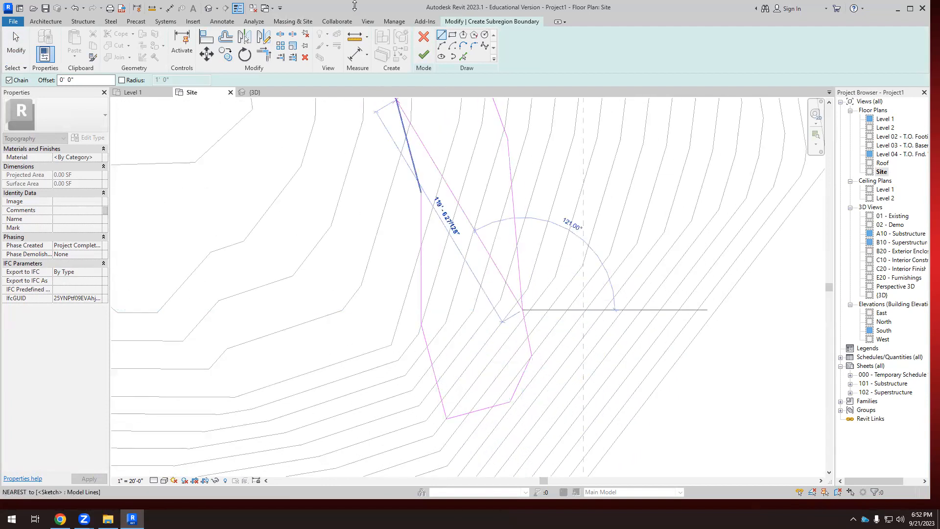
{"action": "left_click", "coordinate": [423, 54]}
Finish the curved strip subregion's boundary sketch in the Site plan and show the strip within the whole toposurface.
{"action": "scroll", "coordinate": [466, 231], "scroll_direction": "down", "scroll_amount": 5}
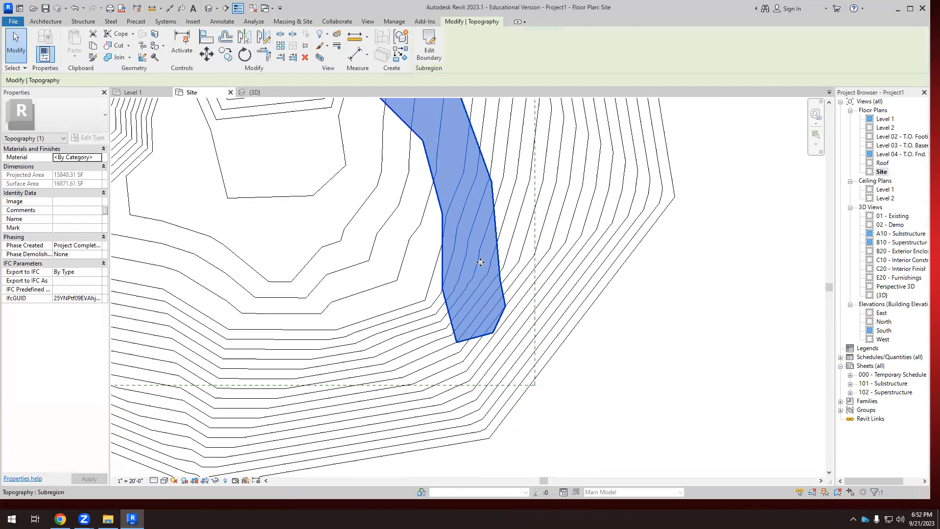
{"action": "key", "text": "Escape"}
{"action": "left_click", "coordinate": [495, 278]}
{"action": "scroll", "coordinate": [510, 279], "scroll_direction": "down", "scroll_amount": 5}
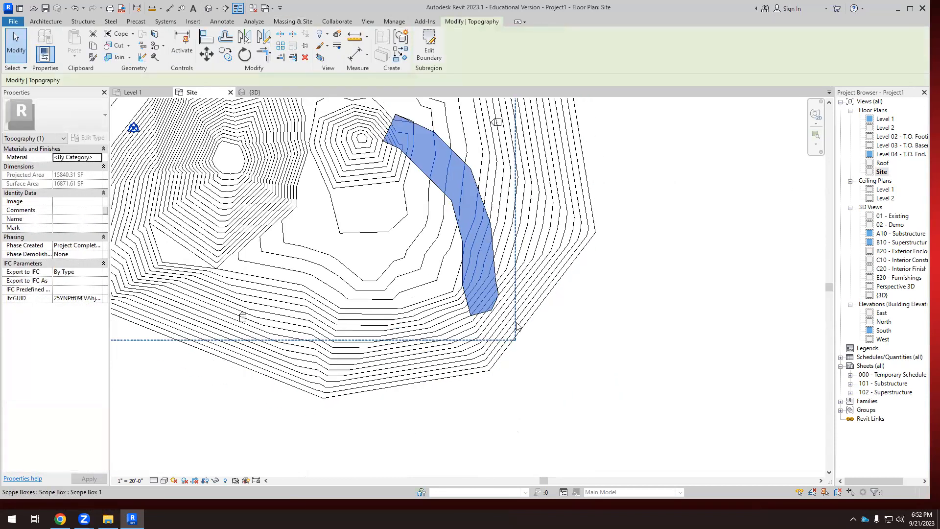
{"action": "middle_click_drag", "start_coordinate": [519, 280], "coordinate": [507, 242]}
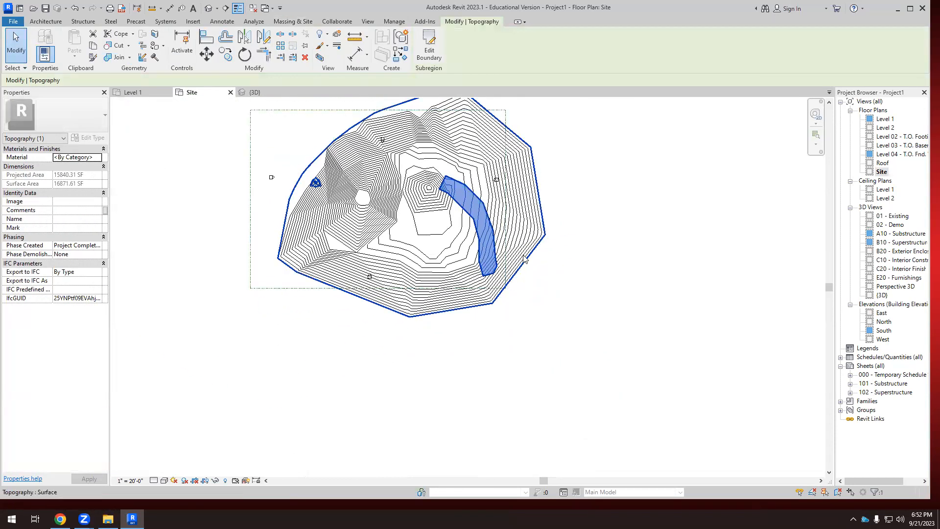
Compare the surrounding toposurface and the curved strip subregion in the 3D view by selecting each, ending with the strip selected.
{"action": "left_click", "coordinate": [256, 94]}
{"action": "left_click", "coordinate": [474, 372]}
{"action": "middle_click_drag", "start_coordinate": [362, 393], "coordinate": [498, 376], "text": "shift"}
{"action": "scroll", "coordinate": [439, 301], "scroll_direction": "up", "scroll_amount": 4}
{"action": "left_click", "coordinate": [436, 327]}
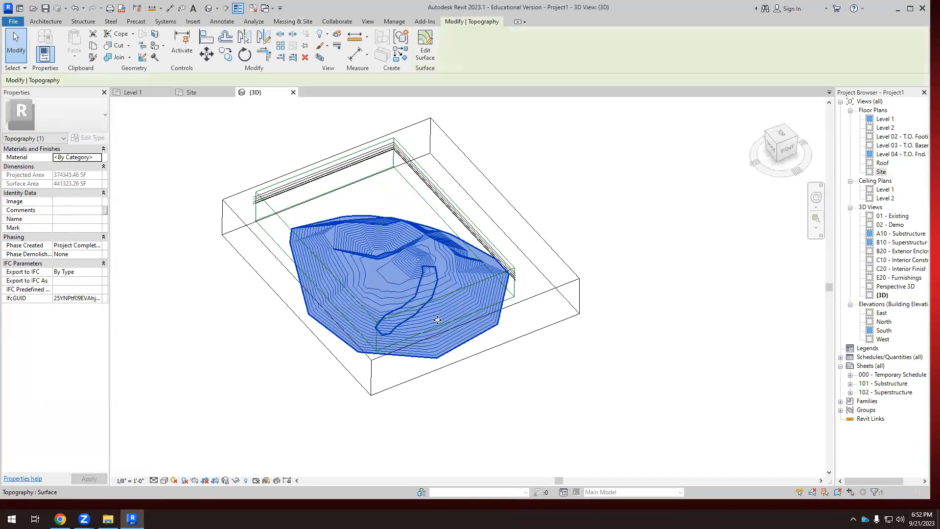
{"action": "scroll", "coordinate": [436, 328], "scroll_direction": "up", "scroll_amount": 3}
{"action": "left_click", "coordinate": [483, 416]}
{"action": "left_click", "coordinate": [386, 300]}
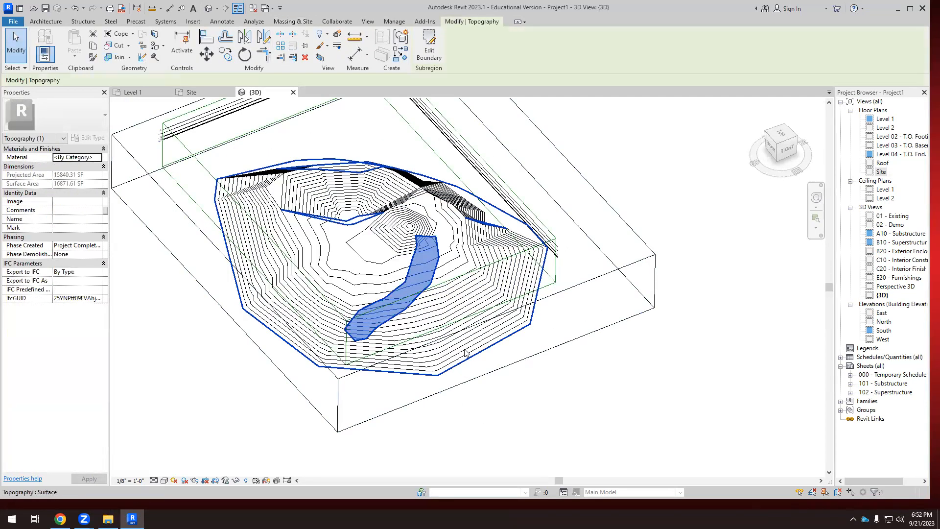
{"action": "scroll", "coordinate": [571, 390], "scroll_direction": "down", "scroll_amount": 3}
{"action": "middle_click_drag", "start_coordinate": [571, 391], "coordinate": [589, 384], "text": "shift"}
{"action": "scroll", "coordinate": [448, 315], "scroll_direction": "up", "scroll_amount": 5}
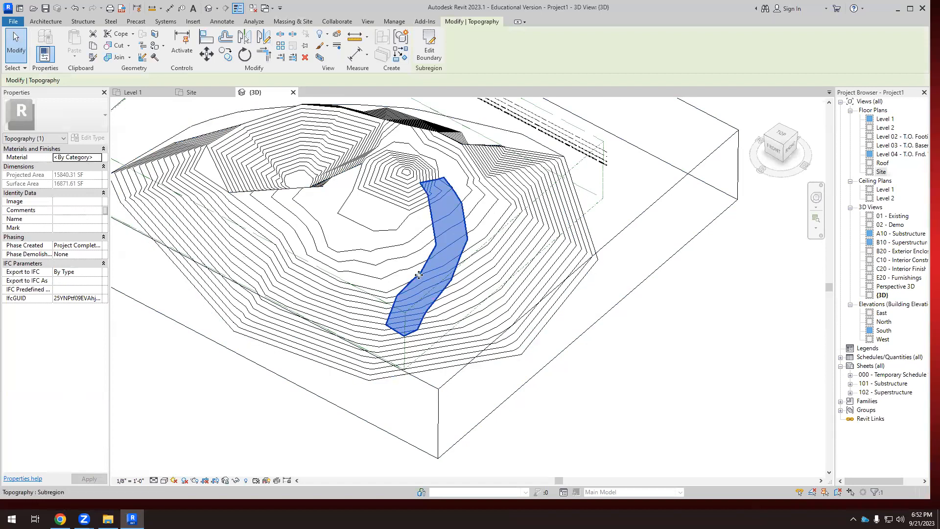
Assign the Wood - Stained material to the curved strip subregion.
{"action": "left_click", "coordinate": [99, 157]}
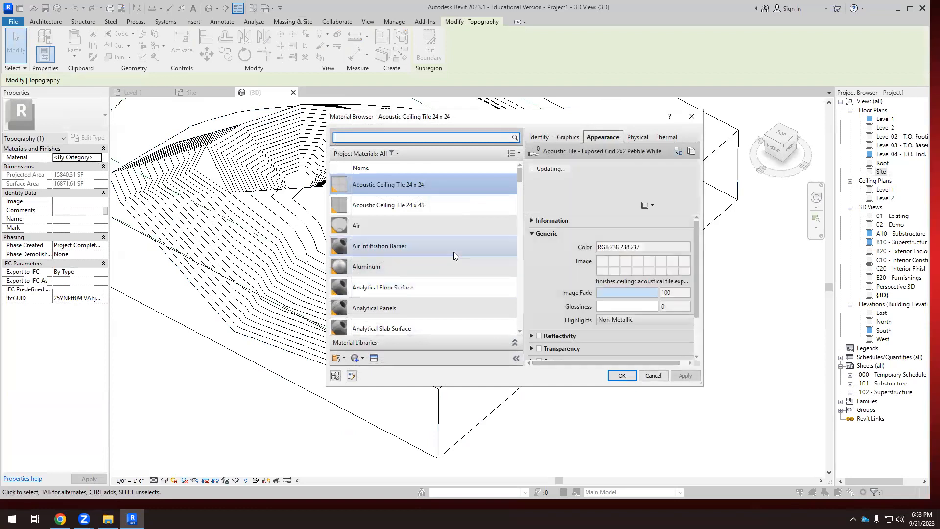
{"action": "scroll", "coordinate": [407, 253], "scroll_direction": "down", "scroll_amount": 3}
{"action": "scroll", "coordinate": [401, 275], "scroll_direction": "down", "scroll_amount": 10}
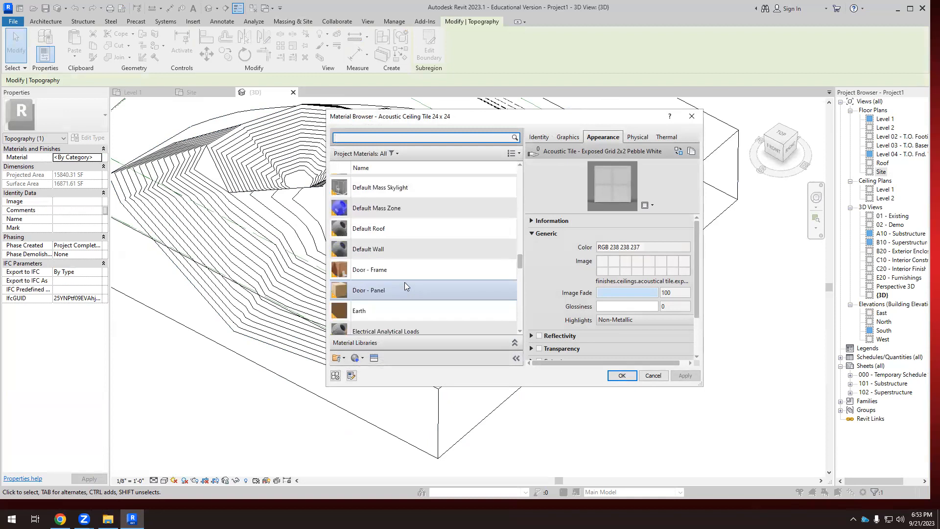
{"action": "scroll", "coordinate": [405, 280], "scroll_direction": "down", "scroll_amount": 15}
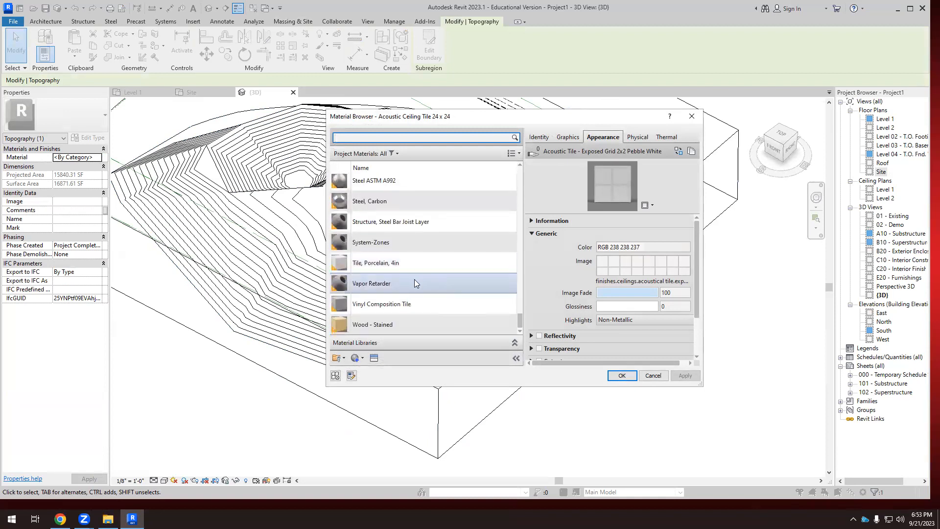
{"action": "scroll", "coordinate": [392, 294], "scroll_direction": "up", "scroll_amount": 2}
{"action": "scroll", "coordinate": [376, 287], "scroll_direction": "down", "scroll_amount": 2}
{"action": "left_click", "coordinate": [369, 324]}
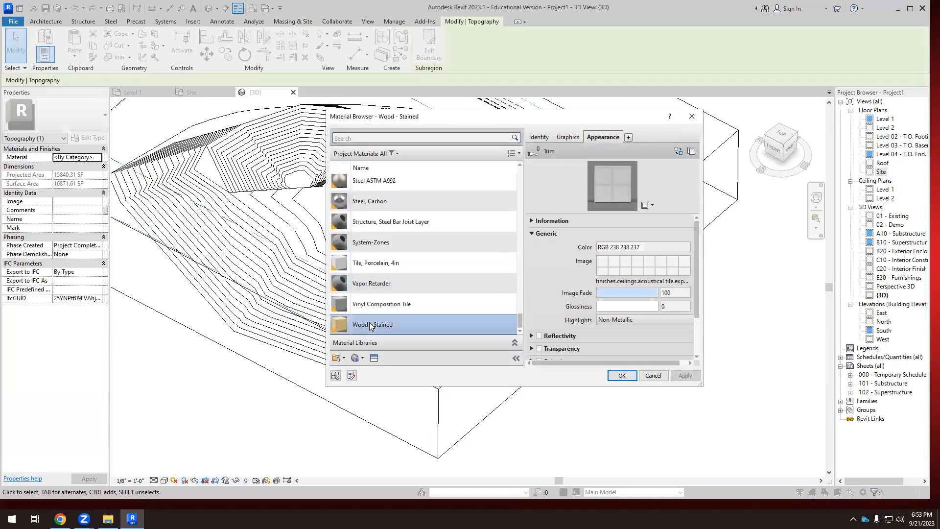
{"action": "left_click", "coordinate": [622, 375]}
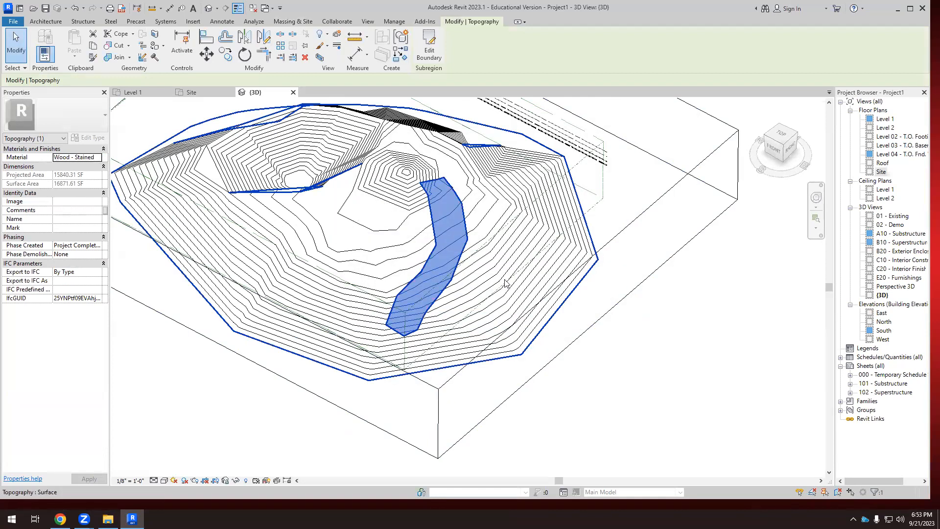
Set the 3D view's visual style to Realistic and inspect the strip's material against the surrounding terrain.
{"action": "left_click", "coordinate": [670, 382]}
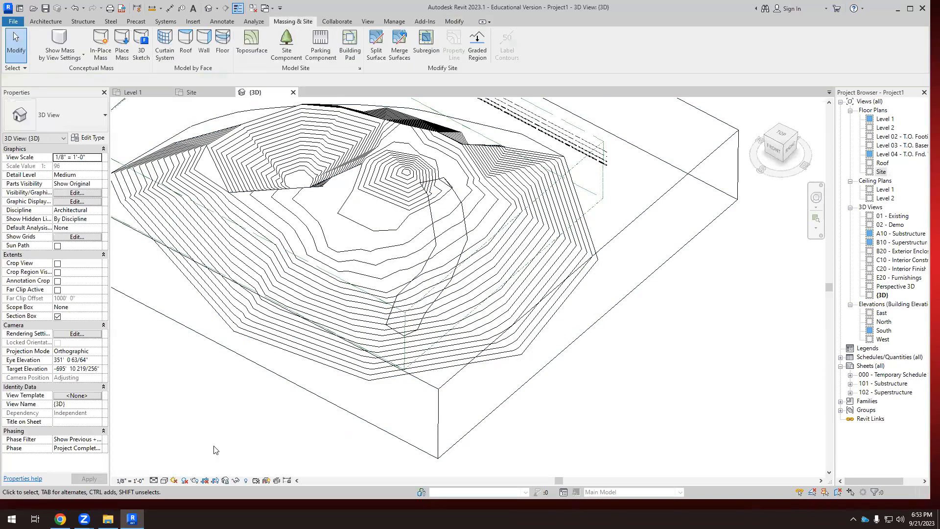
{"action": "left_click", "coordinate": [167, 483]}
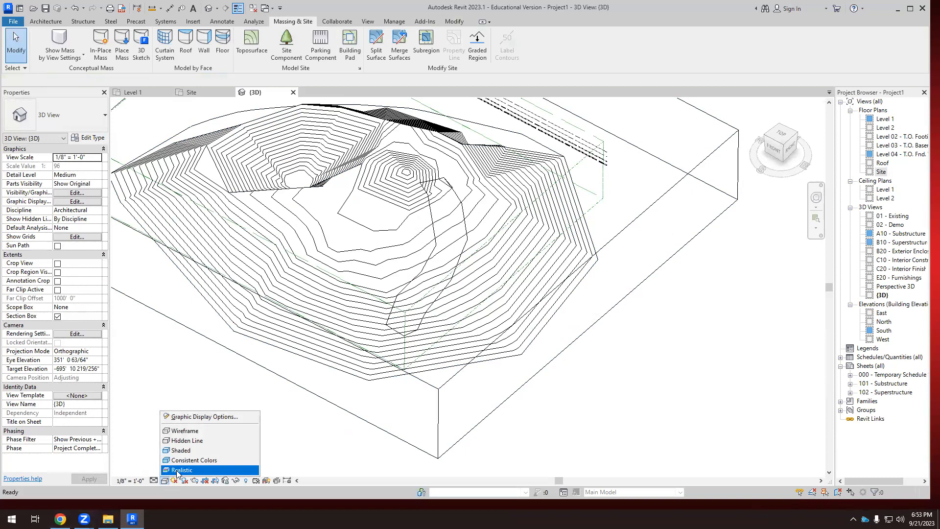
{"action": "left_click", "coordinate": [425, 394]}
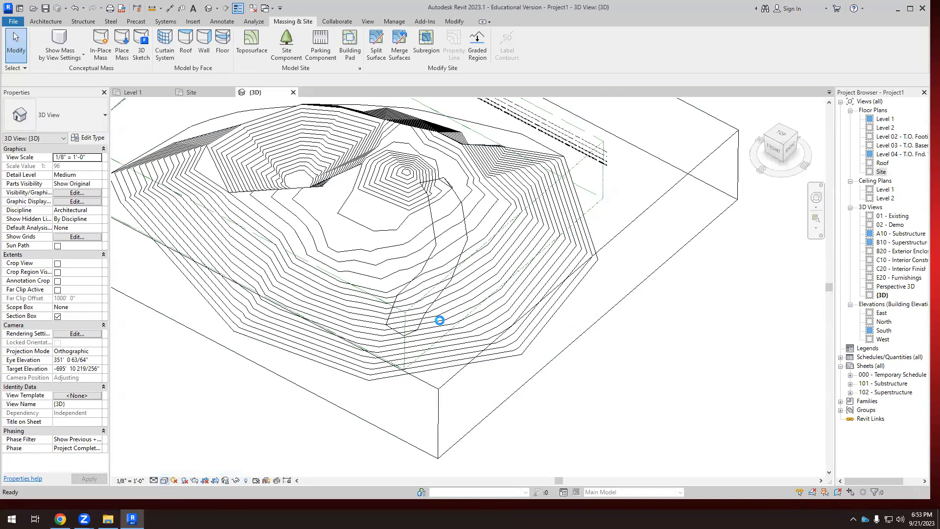
{"action": "scroll", "coordinate": [404, 274], "scroll_direction": "up", "scroll_amount": 6}
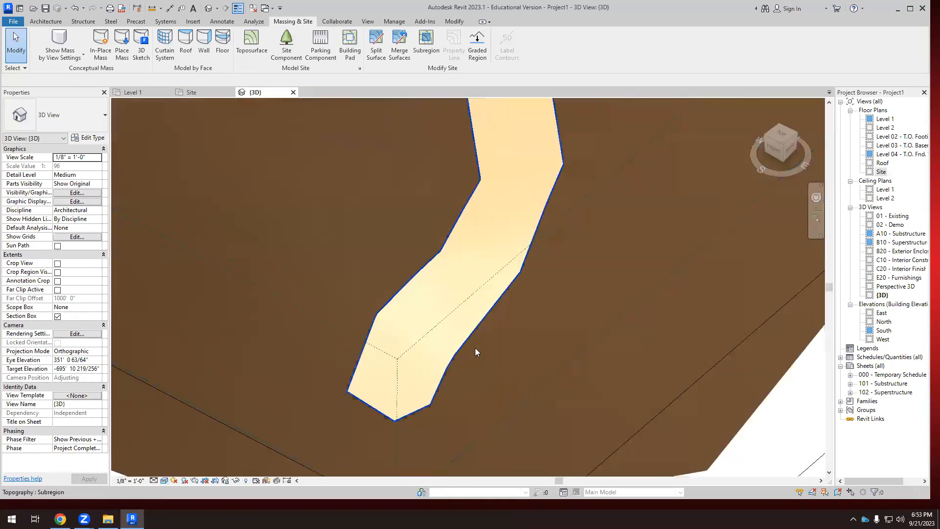
{"action": "scroll", "coordinate": [519, 346], "scroll_direction": "down", "scroll_amount": 5}
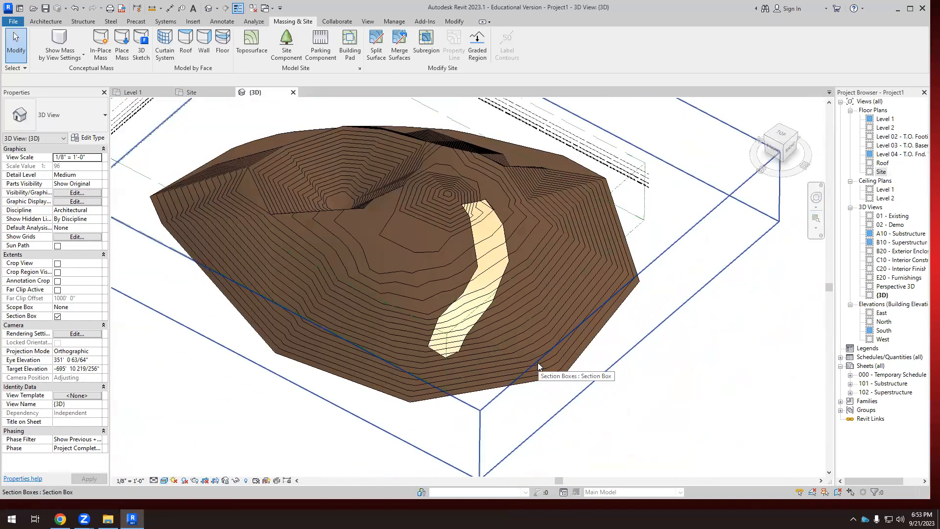
{"action": "mouse_move", "coordinate": [540, 361]}
{"action": "middle_mouse_down", "text": "shift"}
{"action": "mouse_move", "coordinate": [548, 365]}
{"action": "mouse_move", "coordinate": [534, 343]}
{"action": "mouse_move", "coordinate": [542, 352]}
{"action": "middle_mouse_up", "text": "shift"}
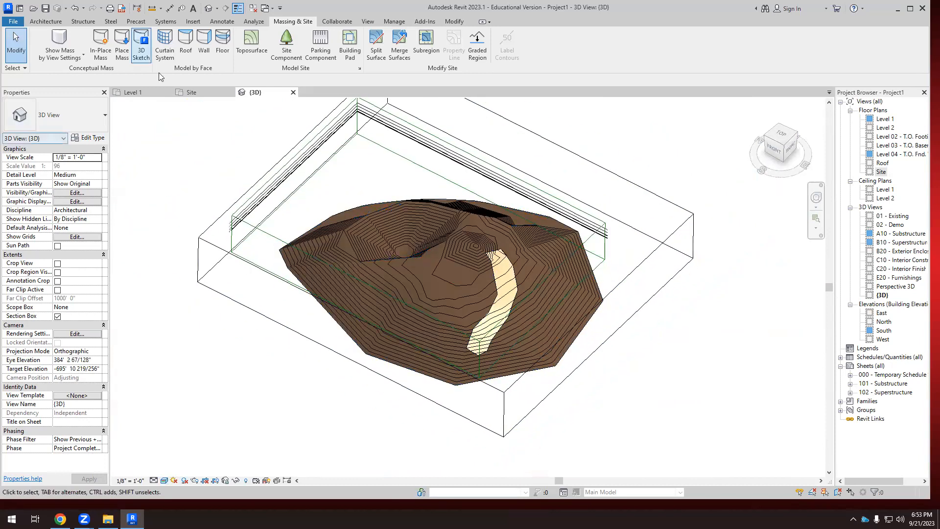
Create a rectangular subregion about 216' by 144' in the Site plan, just south of the mound and reaching the pit's edge.
{"action": "left_click", "coordinate": [192, 92]}
{"action": "left_click", "coordinate": [373, 332]}
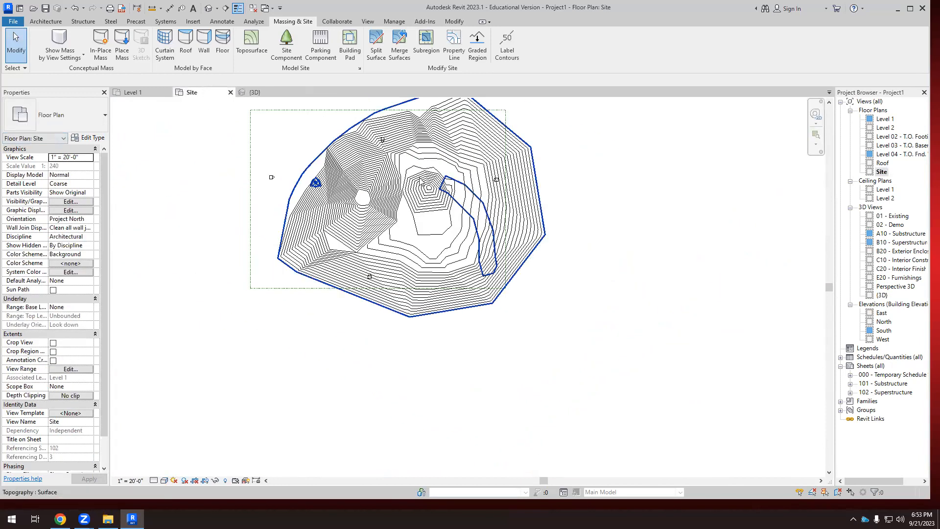
{"action": "left_click", "coordinate": [425, 37]}
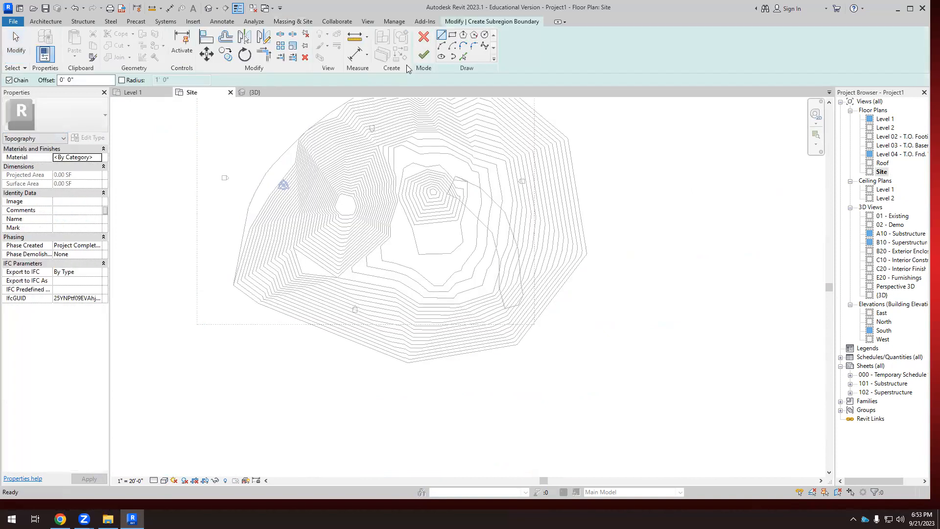
{"action": "left_click", "coordinate": [364, 226]}
{"action": "left_click", "coordinate": [458, 293]}
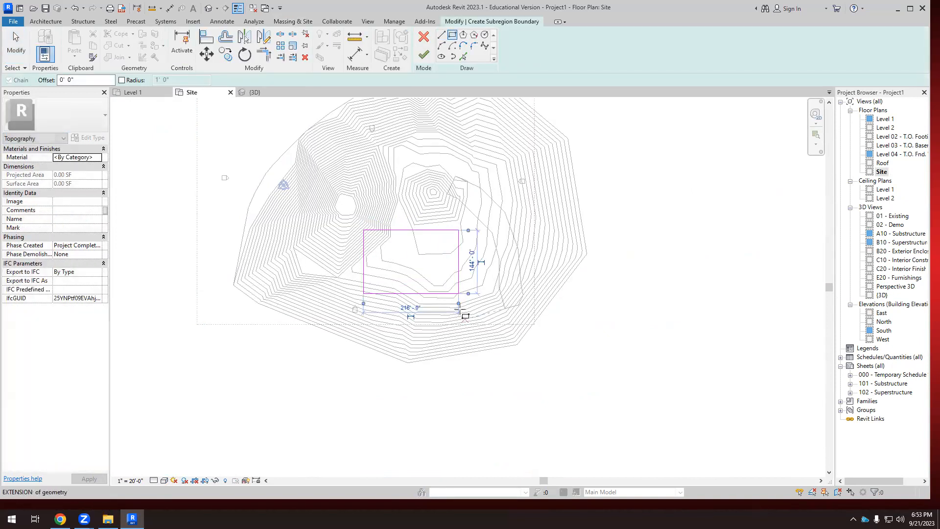
{"action": "left_click", "coordinate": [424, 53]}
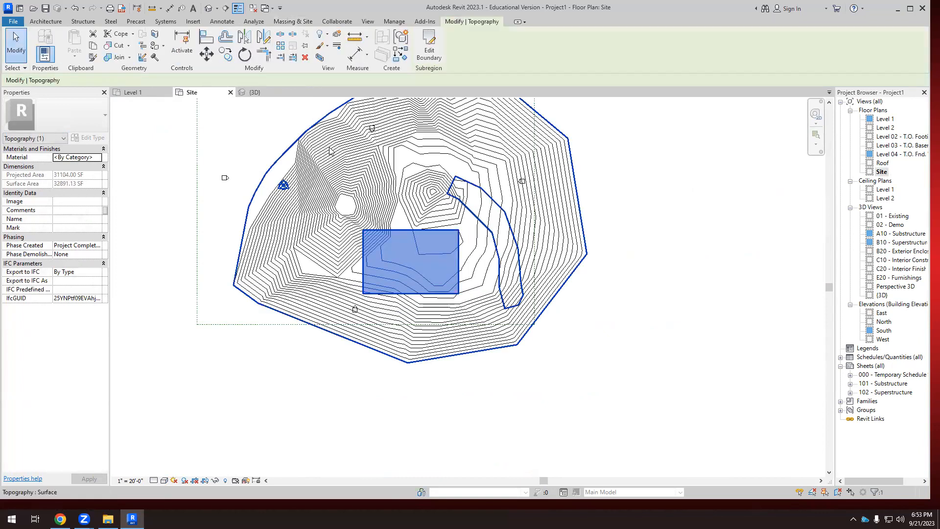
Assign the Structure, Steel Bar Joist Layer material to the rectangular subregion in the 3D view and inspect it.
{"action": "left_click", "coordinate": [256, 93]}
{"action": "middle_click_drag", "start_coordinate": [343, 346], "coordinate": [543, 321], "text": "shift"}
{"action": "left_click", "coordinate": [535, 328]}
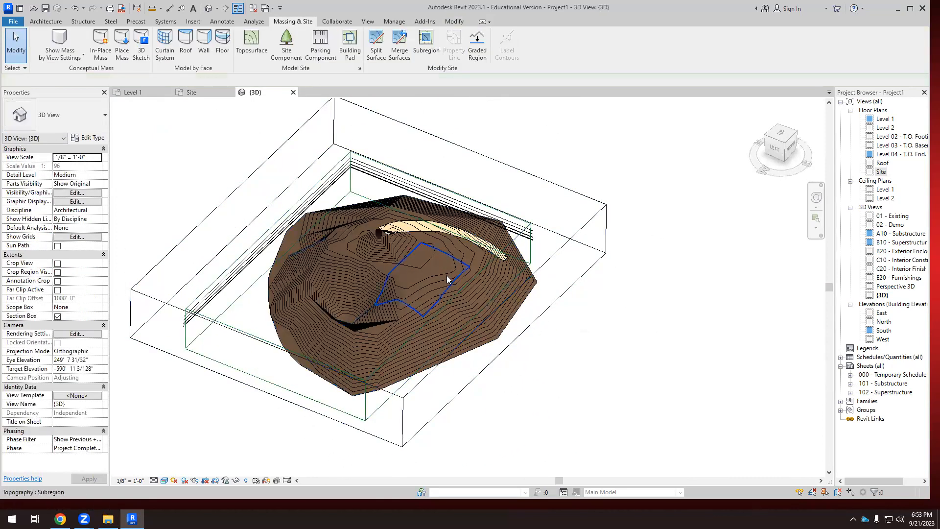
{"action": "scroll", "coordinate": [447, 274], "scroll_direction": "up", "scroll_amount": 2}
{"action": "left_click", "coordinate": [460, 259]}
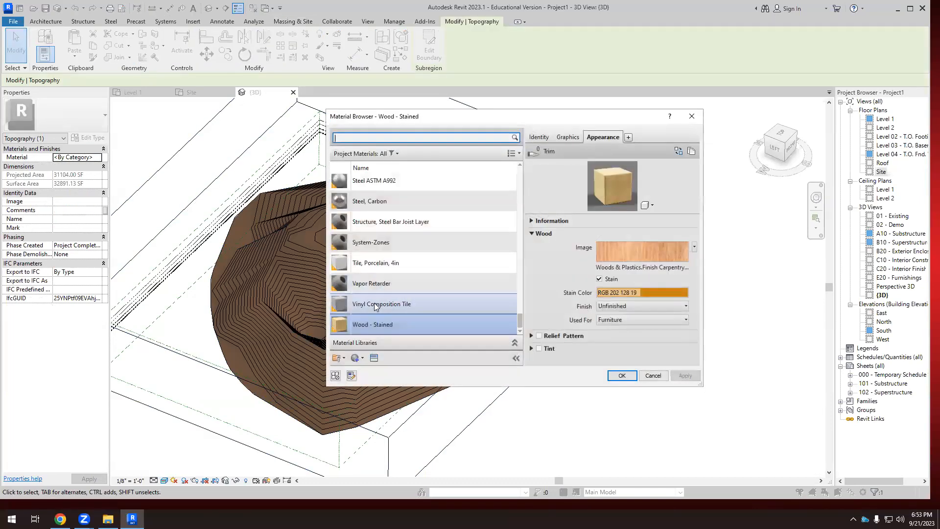
{"action": "left_click", "coordinate": [377, 224]}
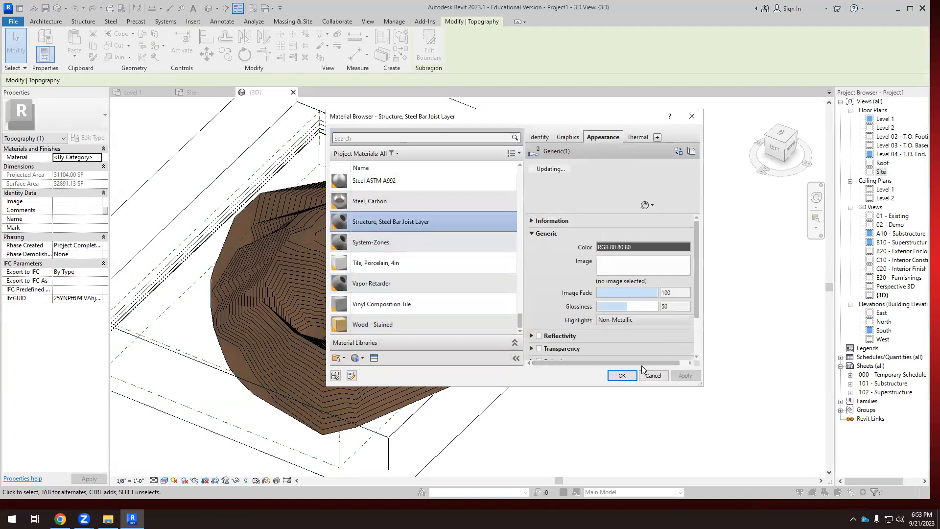
{"action": "left_click", "coordinate": [621, 375]}
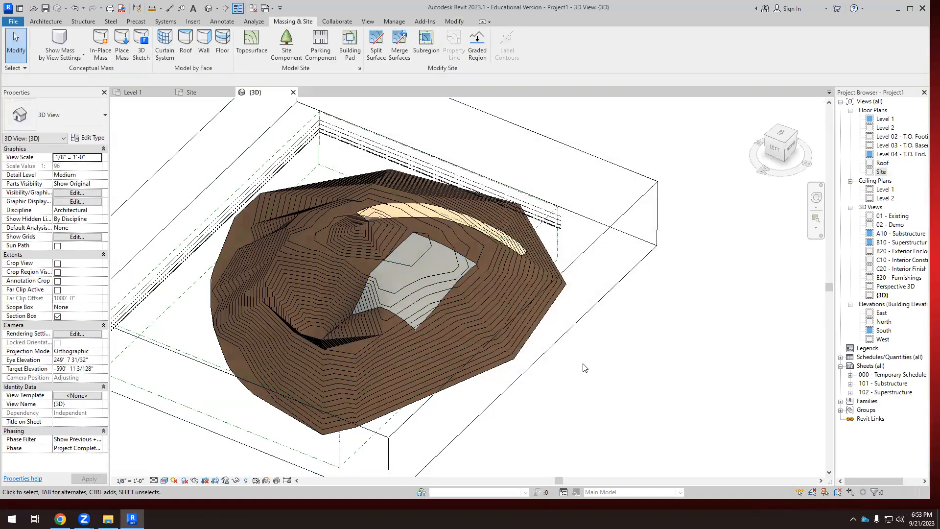
{"action": "middle_click_drag", "start_coordinate": [535, 270], "coordinate": [441, 206], "text": "shift"}
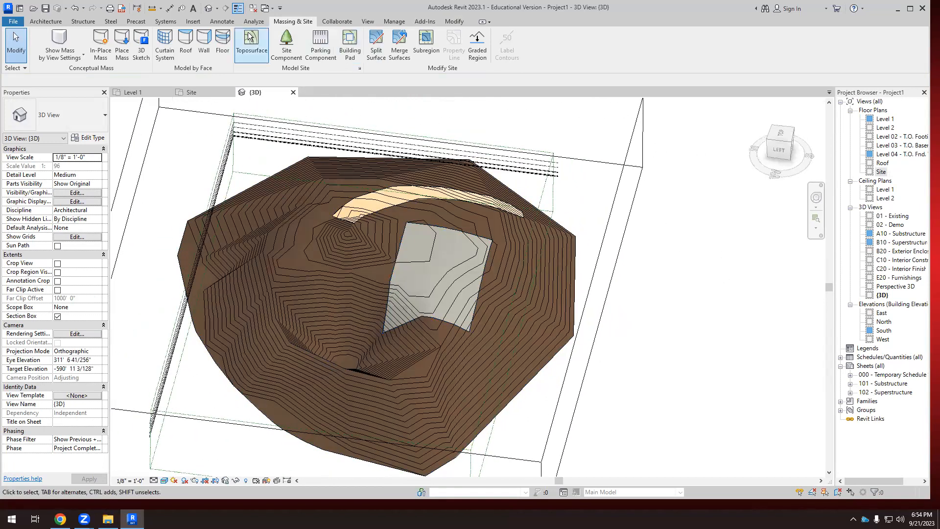
Begin another subregion in the Site plan with a spline edge running from north of the mound southwest to the pit's west side.
{"action": "left_click", "coordinate": [209, 94]}
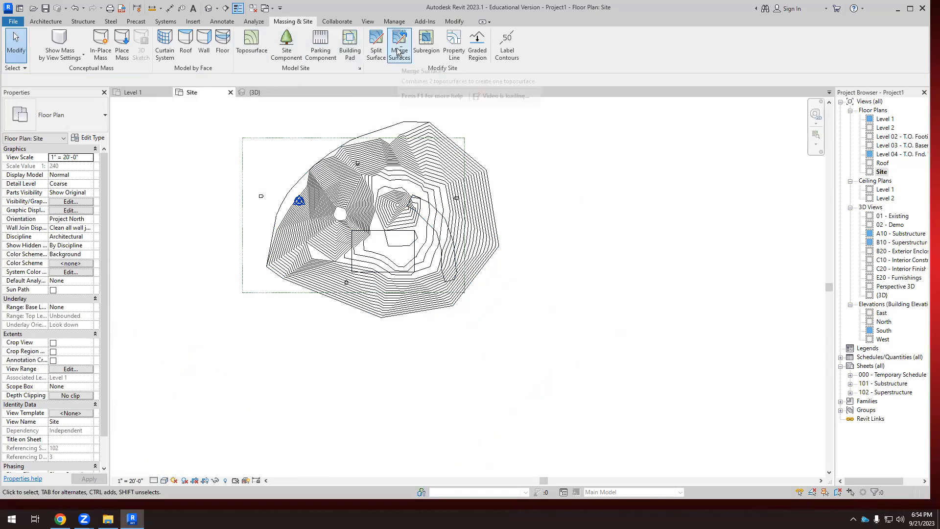
{"action": "left_click", "coordinate": [426, 43]}
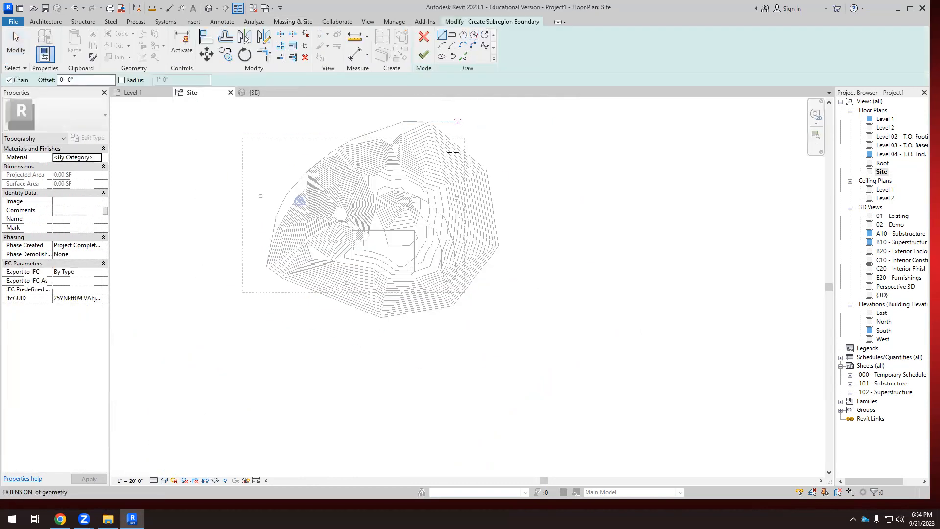
{"action": "scroll", "coordinate": [453, 152], "scroll_direction": "up", "scroll_amount": 4}
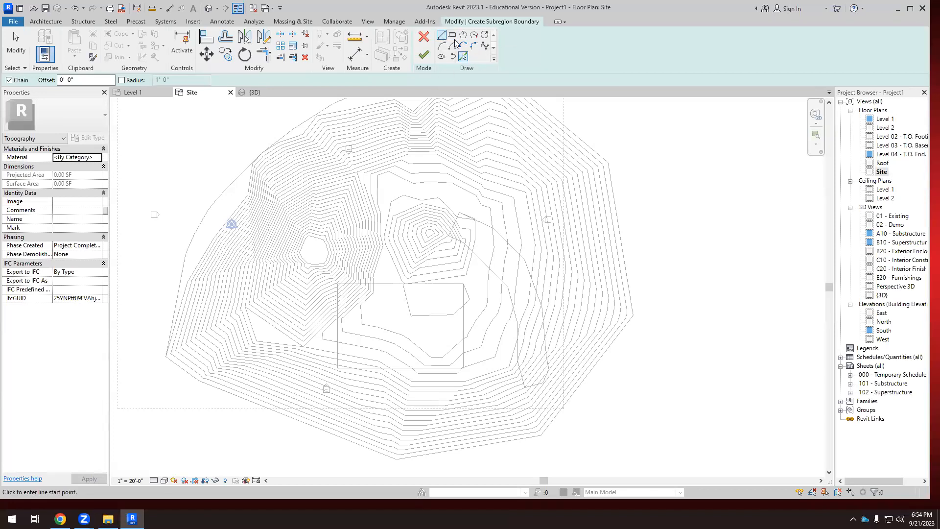
{"action": "left_click", "coordinate": [485, 47]}
{"action": "scroll", "coordinate": [403, 245], "scroll_direction": "down", "scroll_amount": 1}
{"action": "scroll", "coordinate": [417, 201], "scroll_direction": "up", "scroll_amount": 2}
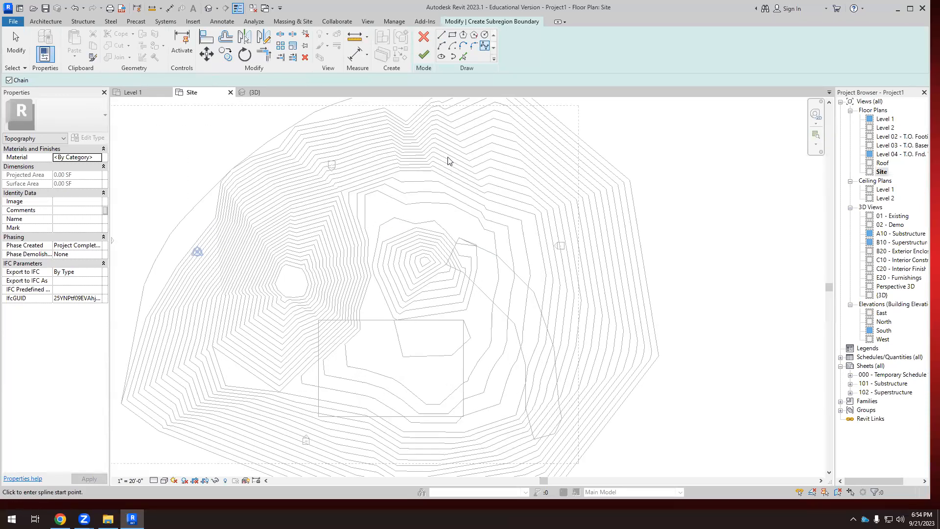
{"action": "left_click", "coordinate": [395, 157]}
{"action": "left_click", "coordinate": [341, 198]}
{"action": "left_click", "coordinate": [260, 237]}
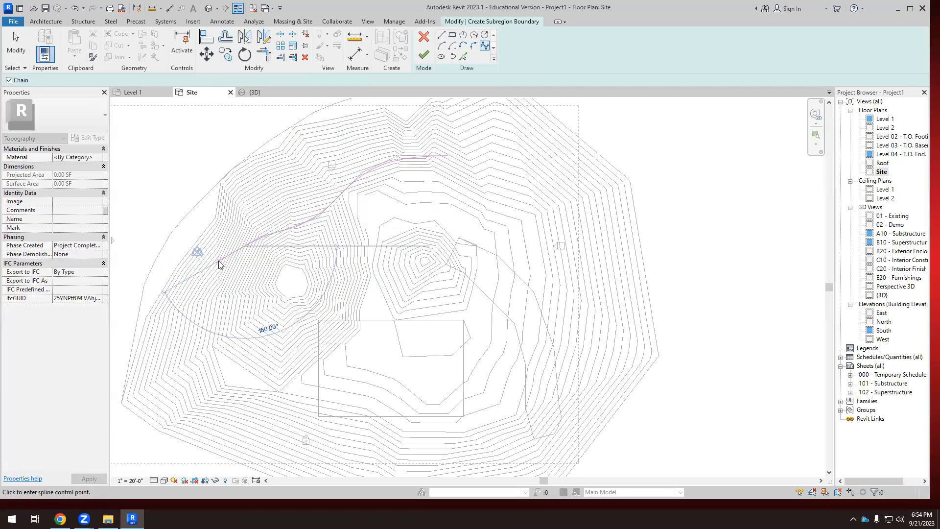
{"action": "left_click", "coordinate": [211, 277]}
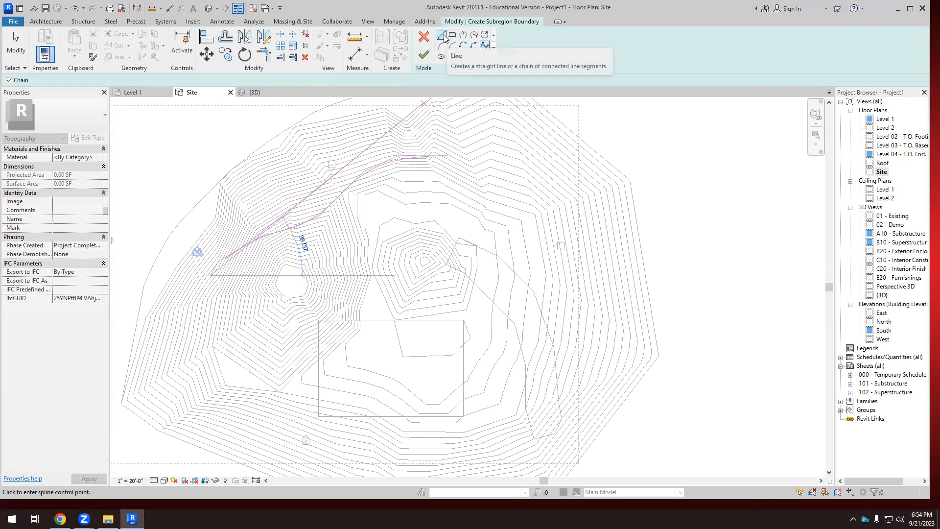
Add two short straight boundary segments from the spline's southwest end, the first about 24' long, turning back toward the pit.
{"action": "left_click", "coordinate": [442, 36]}
{"action": "scroll", "coordinate": [208, 296], "scroll_direction": "up", "scroll_amount": 3}
{"action": "left_click", "coordinate": [211, 276]}
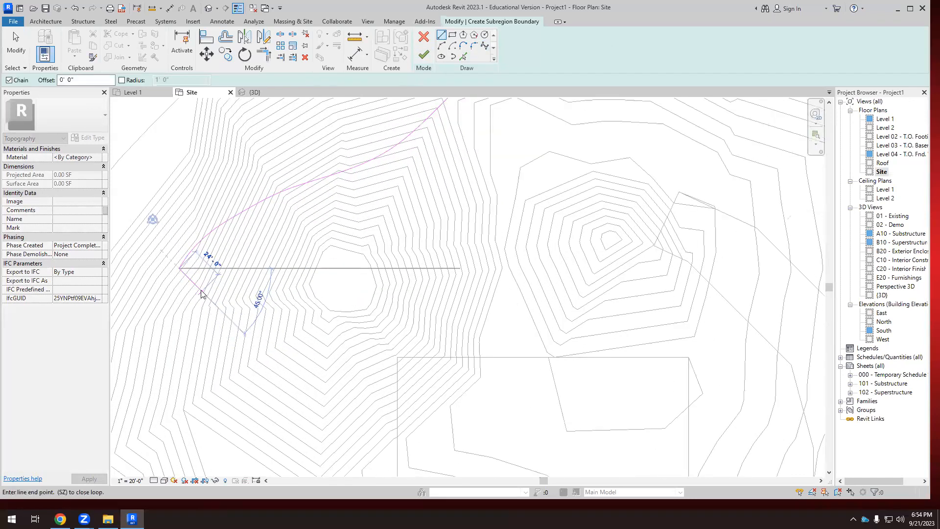
{"action": "left_click", "coordinate": [250, 269]}
{"action": "scroll", "coordinate": [189, 313], "scroll_direction": "down", "scroll_amount": 3}
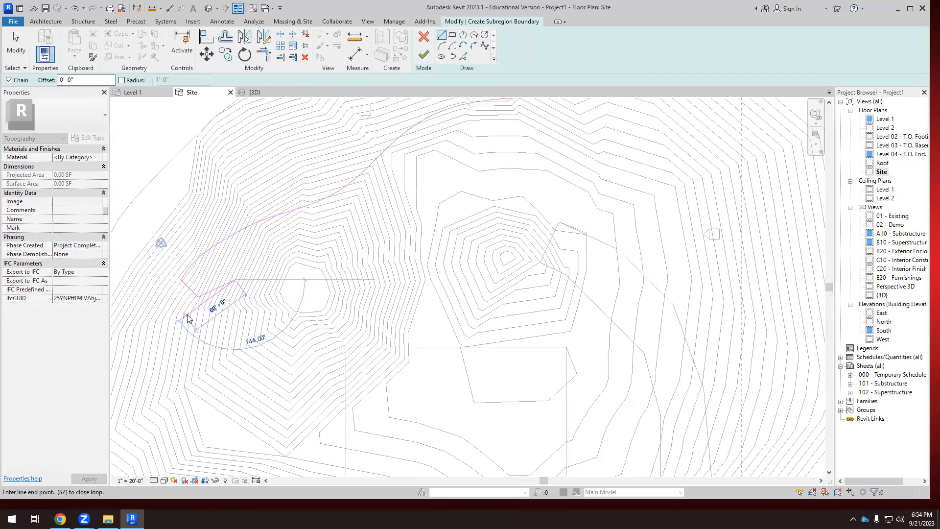
Draw a second spline edge from the last segment's end past the pit's north side to north of the mound, roughly parallel to the first.
{"action": "left_click", "coordinate": [484, 46]}
{"action": "scroll", "coordinate": [247, 274], "scroll_direction": "up", "scroll_amount": 3}
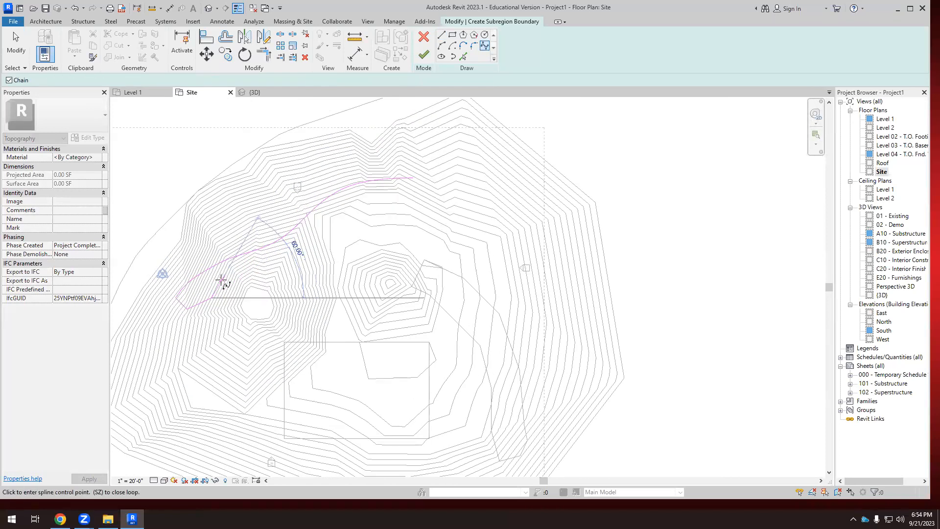
{"action": "left_click", "coordinate": [266, 264]}
{"action": "left_click", "coordinate": [304, 247]}
{"action": "left_click", "coordinate": [334, 230]}
{"action": "left_click", "coordinate": [352, 209]}
{"action": "left_click", "coordinate": [398, 175]}
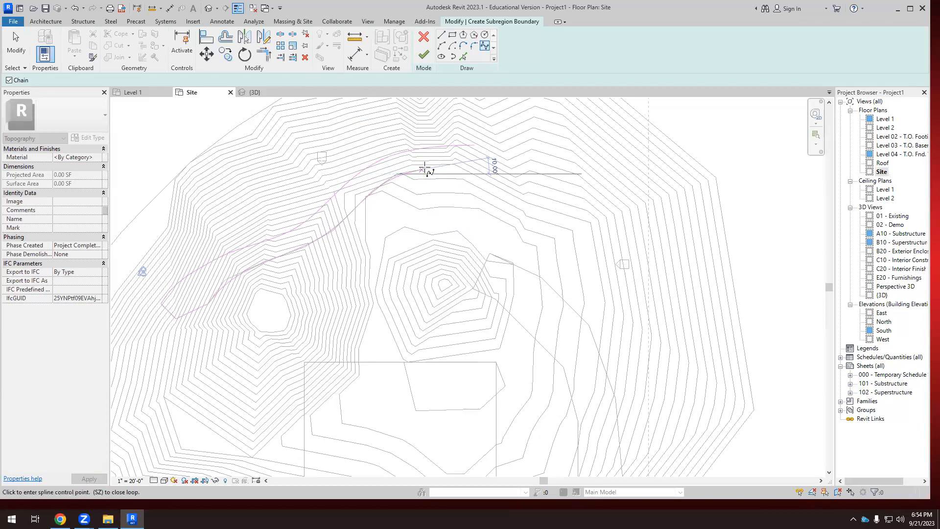
{"action": "left_click", "coordinate": [473, 167]}
Close the boundary north of the mound with a short straight segment between the two spline ends and finish the subregion.
{"action": "left_click", "coordinate": [441, 35]}
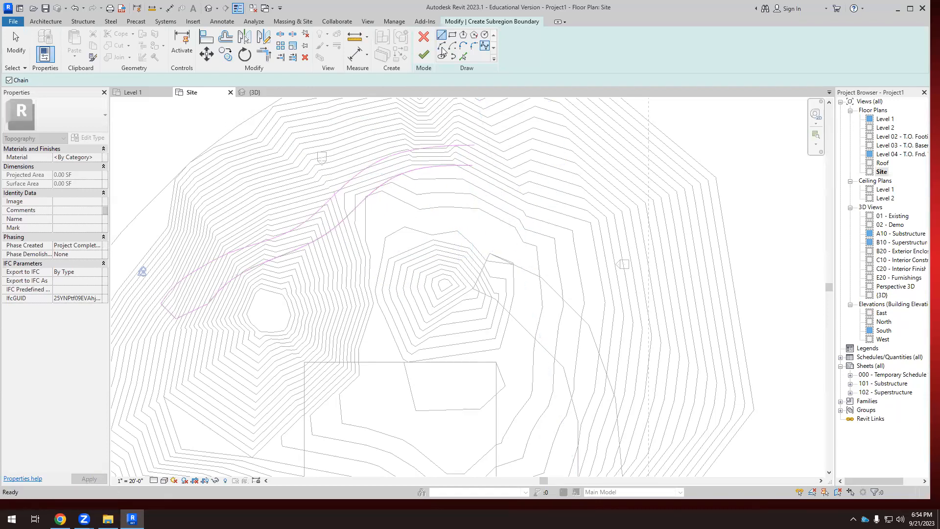
{"action": "scroll", "coordinate": [474, 145], "scroll_direction": "up", "scroll_amount": 5}
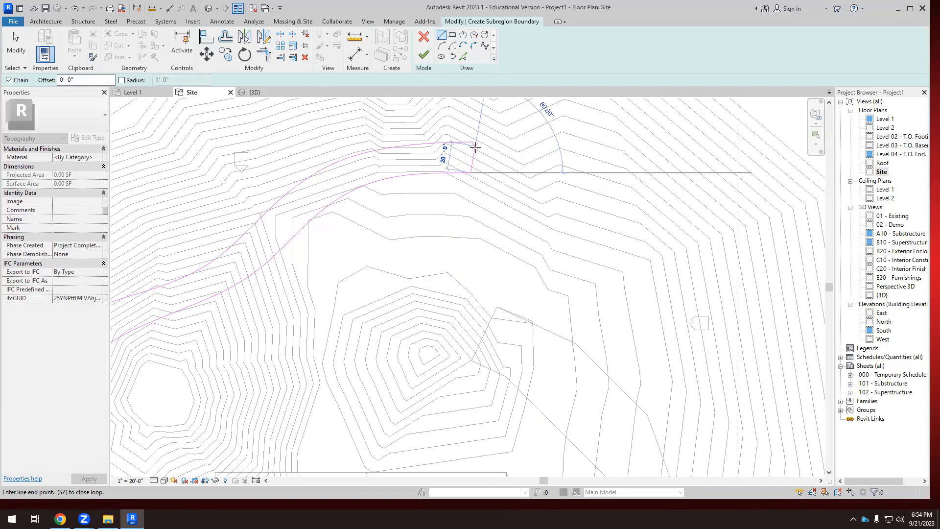
{"action": "left_click", "coordinate": [472, 134]}
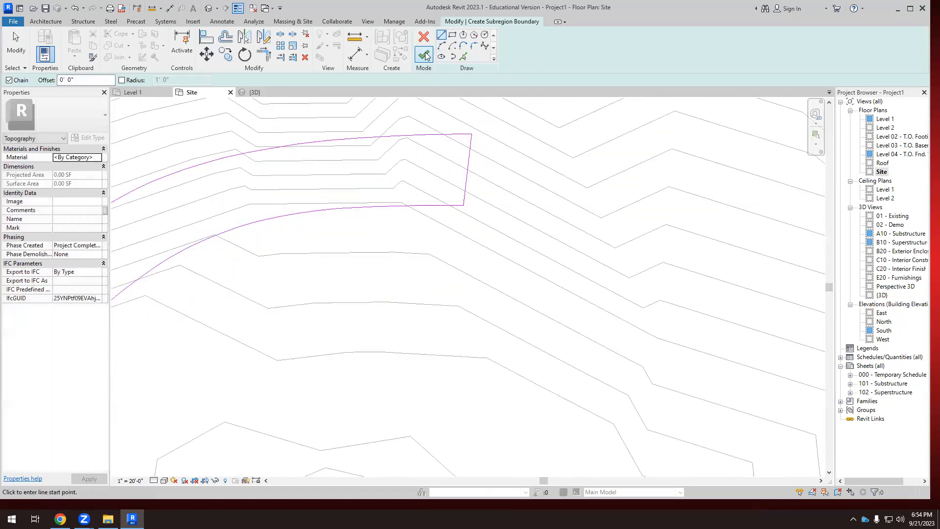
{"action": "left_click", "coordinate": [426, 56]}
{"action": "scroll", "coordinate": [588, 194], "scroll_direction": "down", "scroll_amount": 6}
{"action": "left_click", "coordinate": [588, 194]}
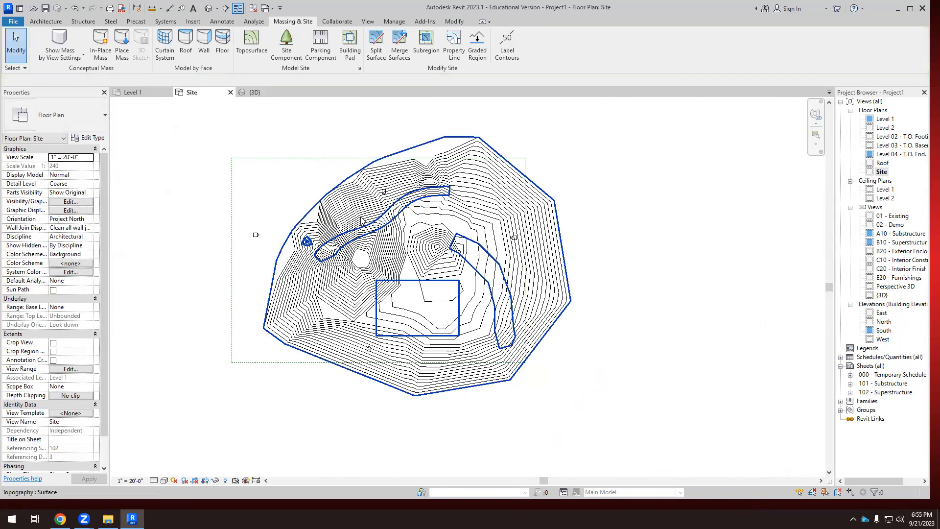
{"action": "left_click", "coordinate": [424, 50]}
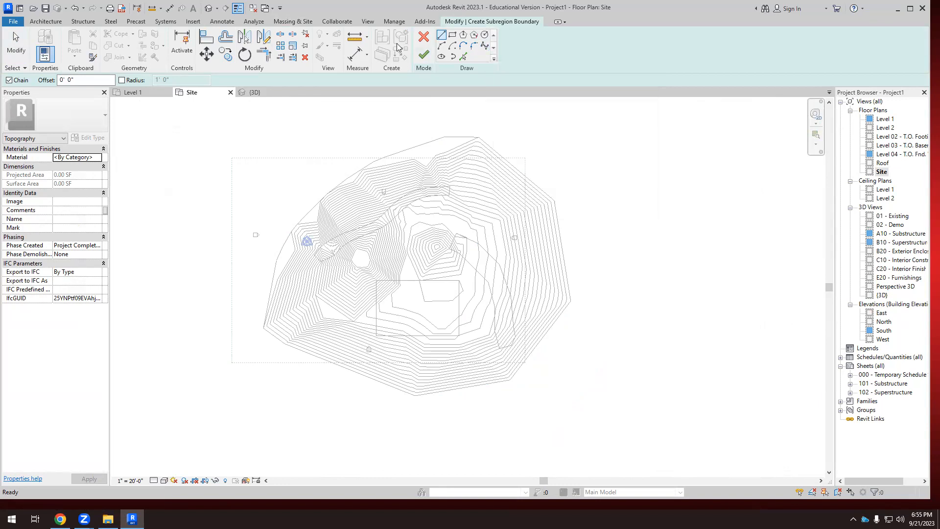
{"action": "left_click", "coordinate": [422, 38]}
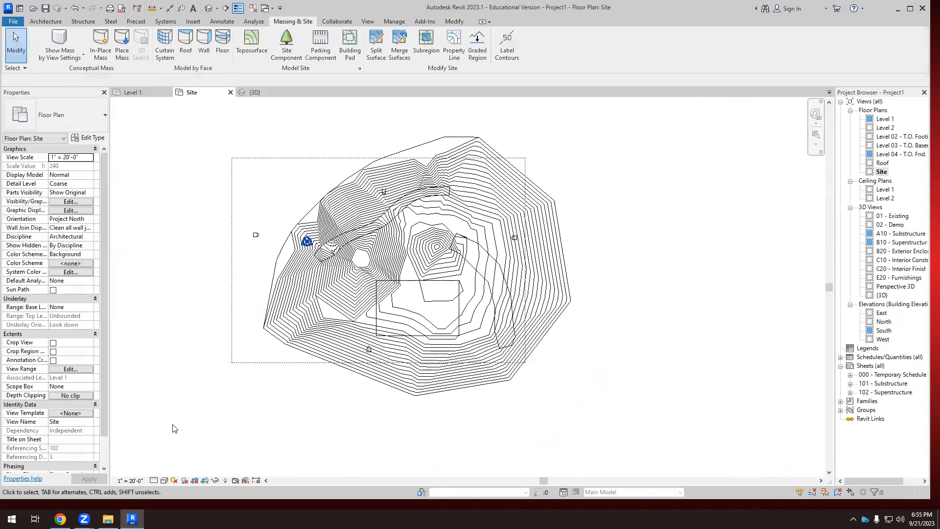
Examine the curved subregion on the toposurface in the 3D view from several angles and check the surface's extent by selecting it.
{"action": "left_click", "coordinate": [255, 92]}
{"action": "middle_click_drag", "start_coordinate": [343, 301], "coordinate": [284, 452], "text": "shift"}
{"action": "scroll", "coordinate": [166, 252], "scroll_direction": "up", "scroll_amount": 1}
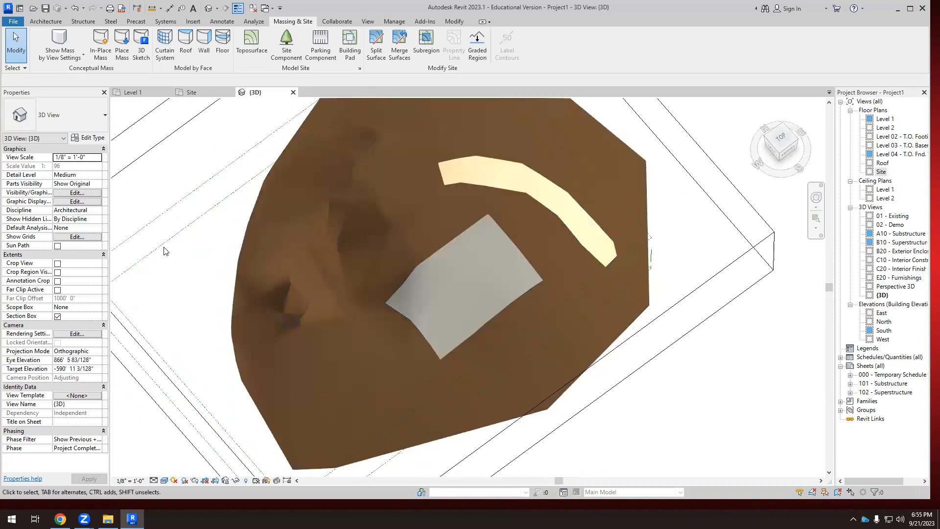
{"action": "middle_click_drag", "start_coordinate": [209, 299], "coordinate": [436, 220], "text": "shift"}
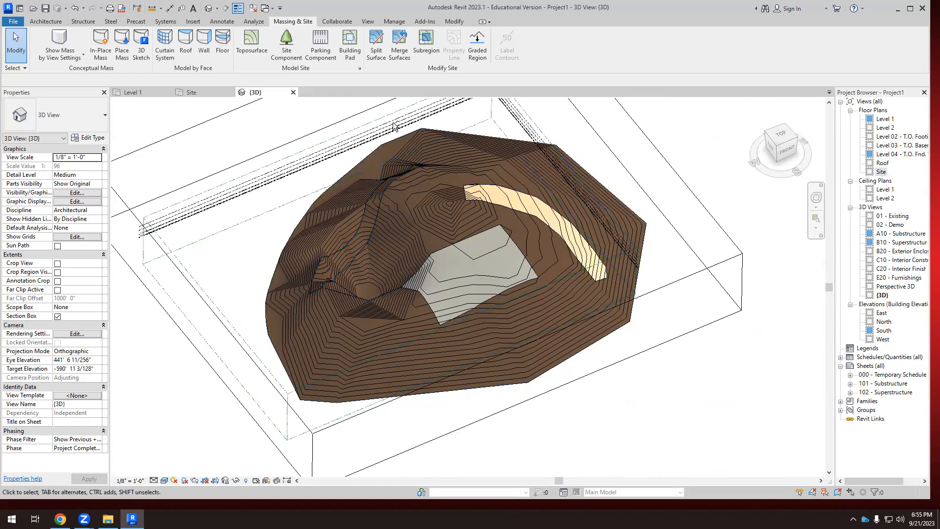
{"action": "scroll", "coordinate": [386, 222], "scroll_direction": "up", "scroll_amount": 1}
{"action": "scroll", "coordinate": [386, 222], "scroll_direction": "up", "scroll_amount": 1}
{"action": "left_click", "coordinate": [368, 238]}
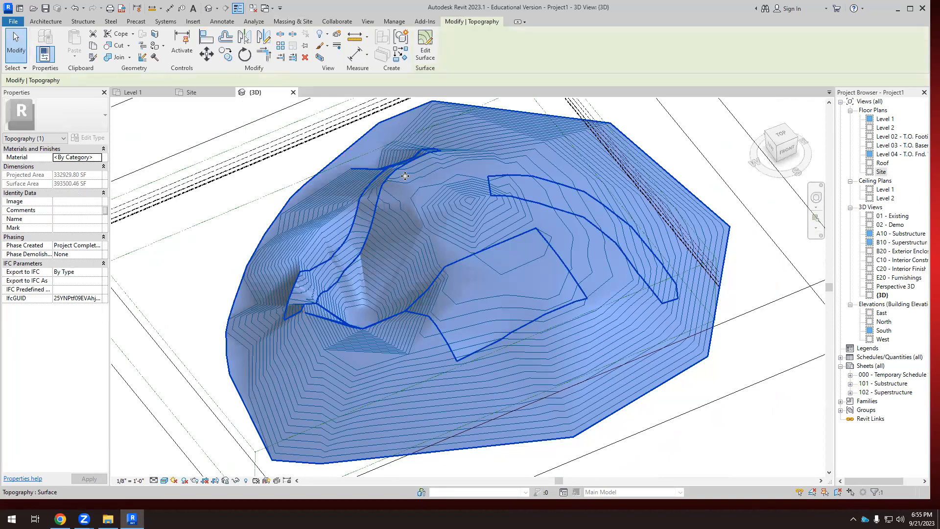
{"action": "scroll", "coordinate": [405, 176], "scroll_direction": "down", "scroll_amount": 5}
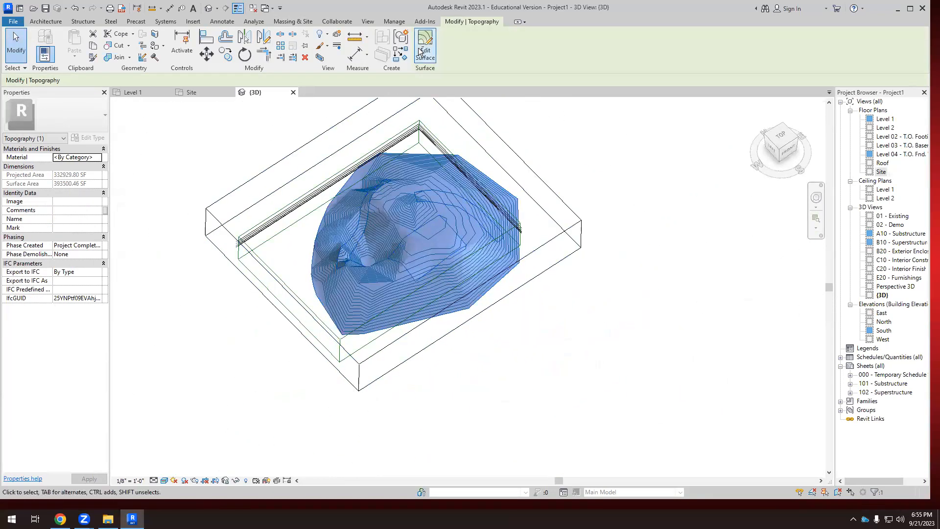
{"action": "key", "text": "Escape"}
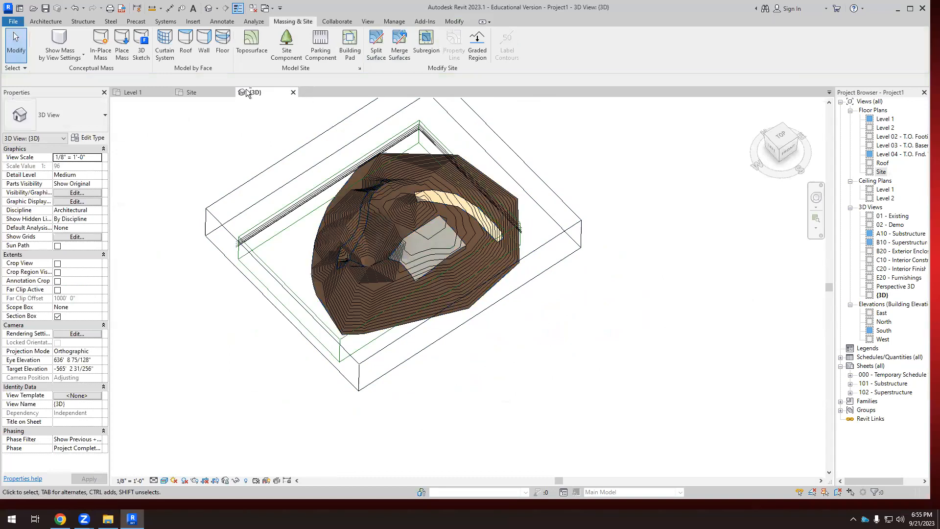
Create a rectangular building pad about 36' by 32' on Level 1, northeast of the mound in the Site plan.
{"action": "left_click", "coordinate": [207, 93]}
{"action": "scroll", "coordinate": [427, 269], "scroll_direction": "down", "scroll_amount": 1}
{"action": "middle_click_drag", "start_coordinate": [507, 347], "coordinate": [528, 301]}
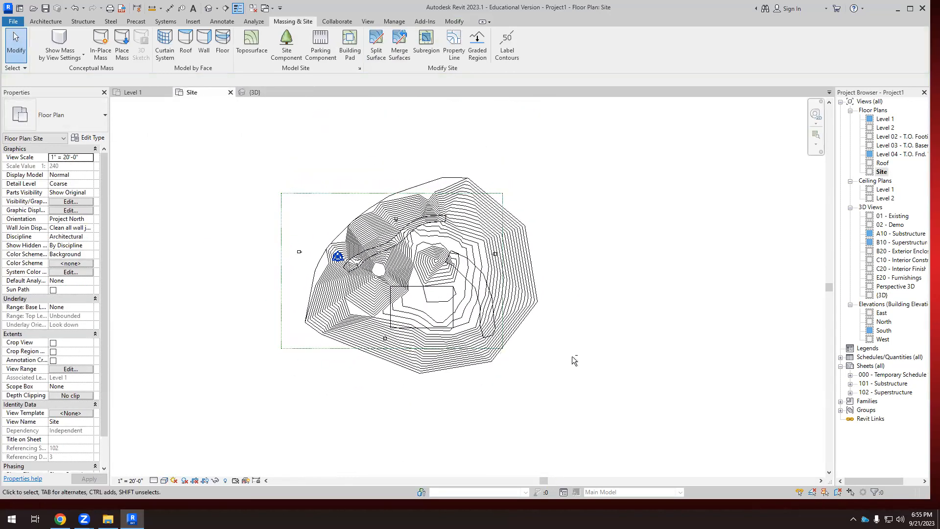
{"action": "scroll", "coordinate": [572, 357], "scroll_direction": "up", "scroll_amount": 1}
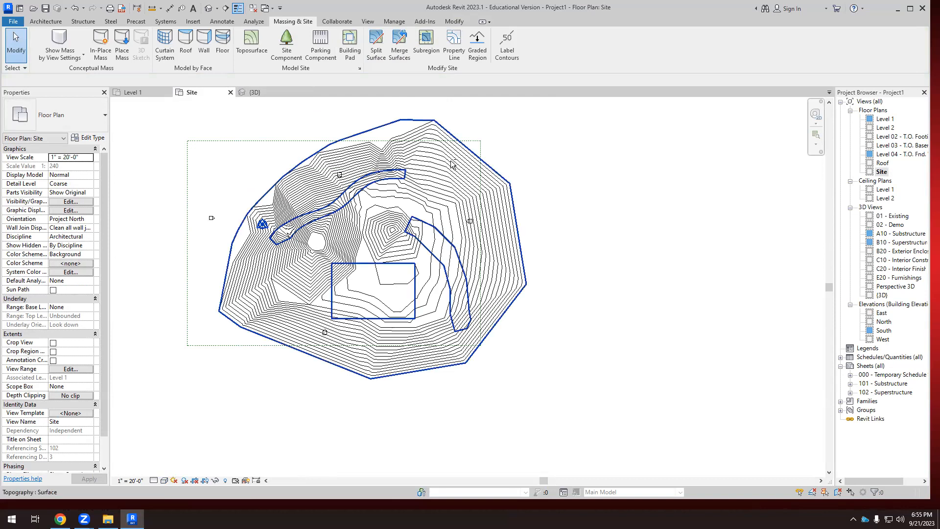
{"action": "left_click", "coordinate": [350, 45]}
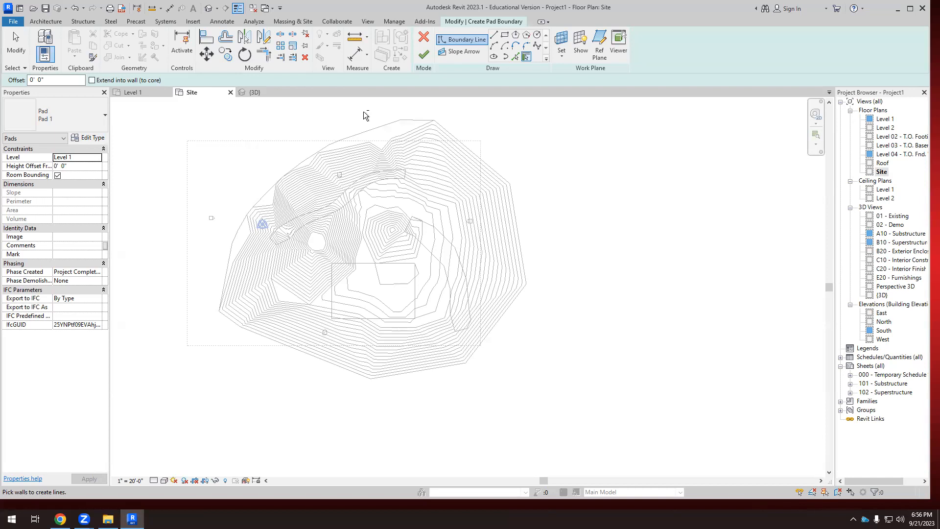
{"action": "left_click", "coordinate": [493, 39]}
{"action": "scroll", "coordinate": [405, 255], "scroll_direction": "up", "scroll_amount": 1}
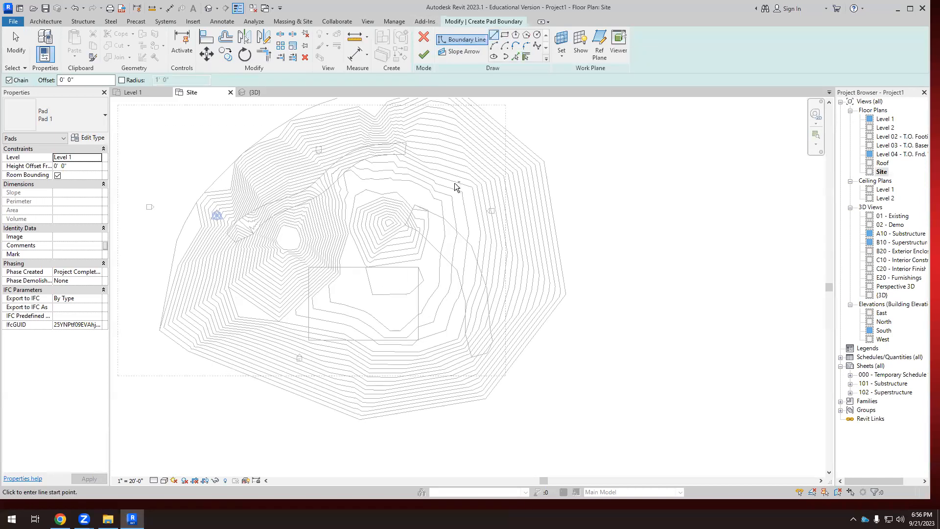
{"action": "scroll", "coordinate": [455, 186], "scroll_direction": "up", "scroll_amount": 3}
{"action": "left_click", "coordinate": [437, 159]}
{"action": "left_click", "coordinate": [395, 160]}
{"action": "left_click", "coordinate": [395, 197]}
{"action": "left_click", "coordinate": [439, 196]}
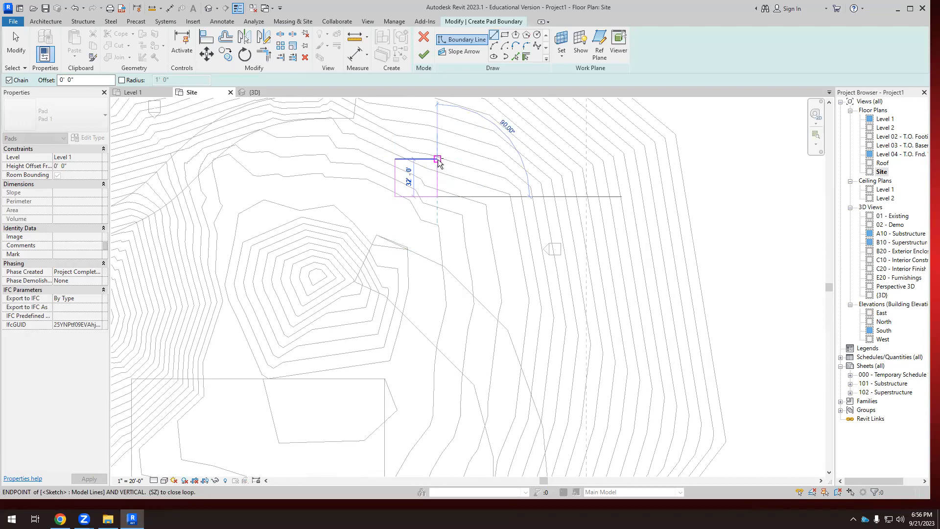
{"action": "left_click", "coordinate": [438, 159]}
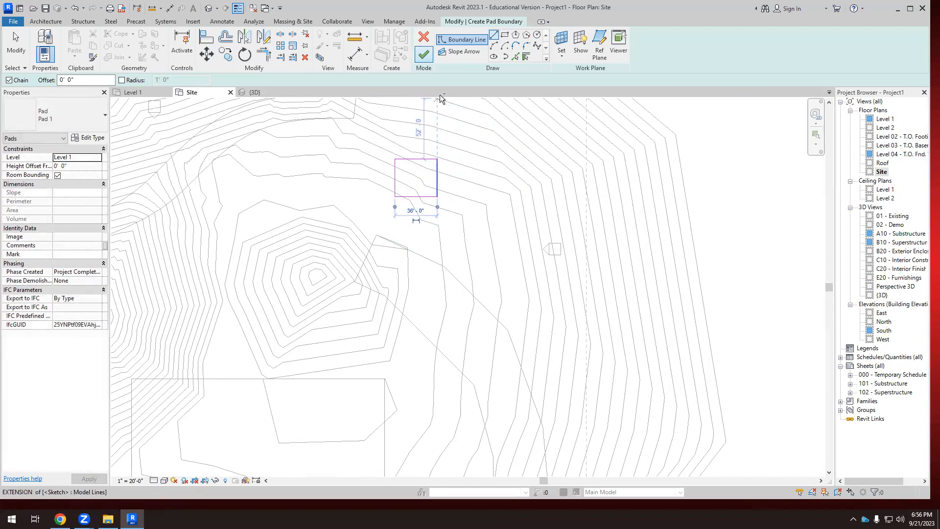
{"action": "left_click", "coordinate": [424, 54]}
{"action": "scroll", "coordinate": [297, 258], "scroll_direction": "down", "scroll_amount": 4}
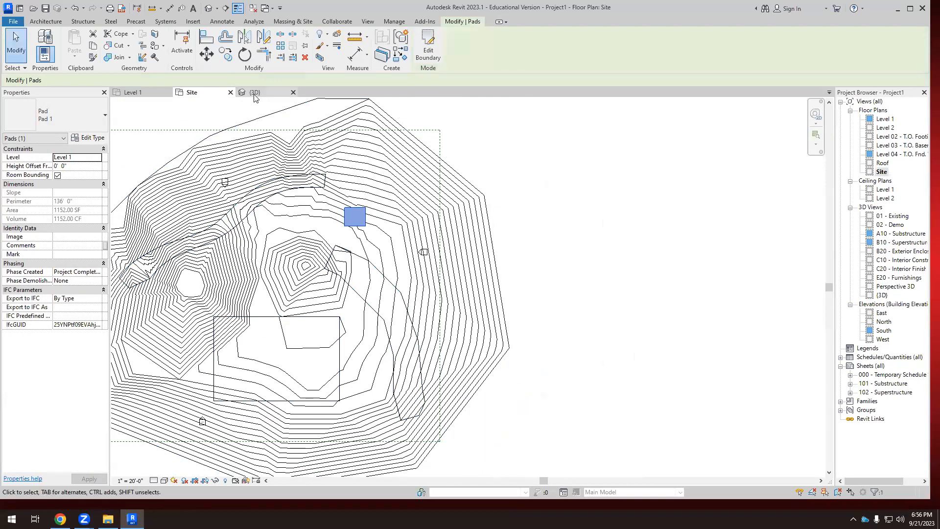
Inspect in the 3D view how the new building pad sits relative to the surrounding terrain.
{"action": "left_click", "coordinate": [255, 93]}
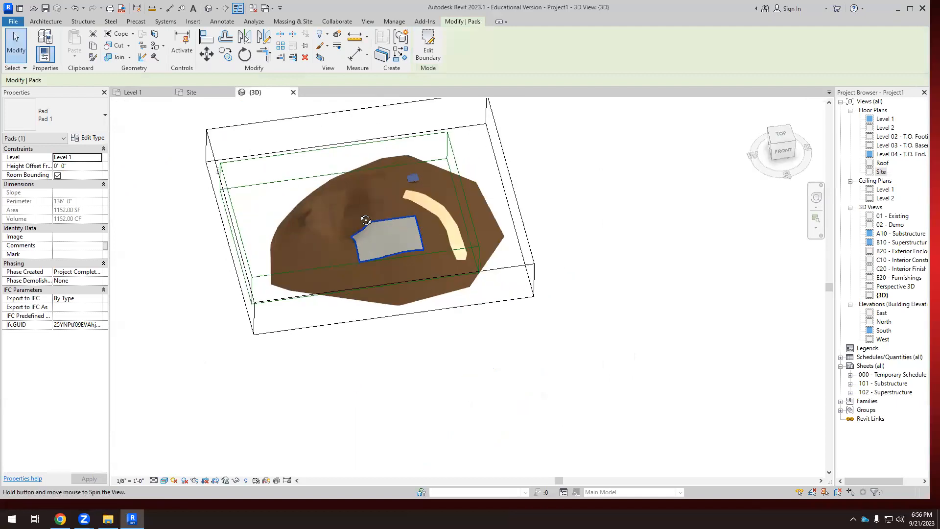
{"action": "middle_click_drag", "start_coordinate": [366, 221], "coordinate": [344, 206], "text": "shift"}
{"action": "scroll", "coordinate": [459, 199], "scroll_direction": "up", "scroll_amount": 3}
{"action": "middle_click_drag", "start_coordinate": [503, 205], "coordinate": [424, 172], "text": "shift"}
{"action": "scroll", "coordinate": [423, 171], "scroll_direction": "up", "scroll_amount": 2}
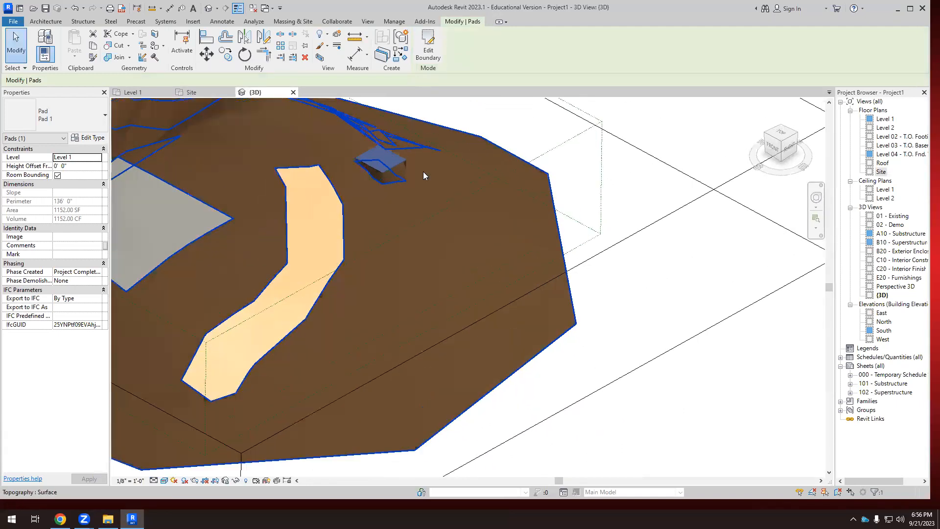
{"action": "scroll", "coordinate": [423, 171], "scroll_direction": "up", "scroll_amount": 2}
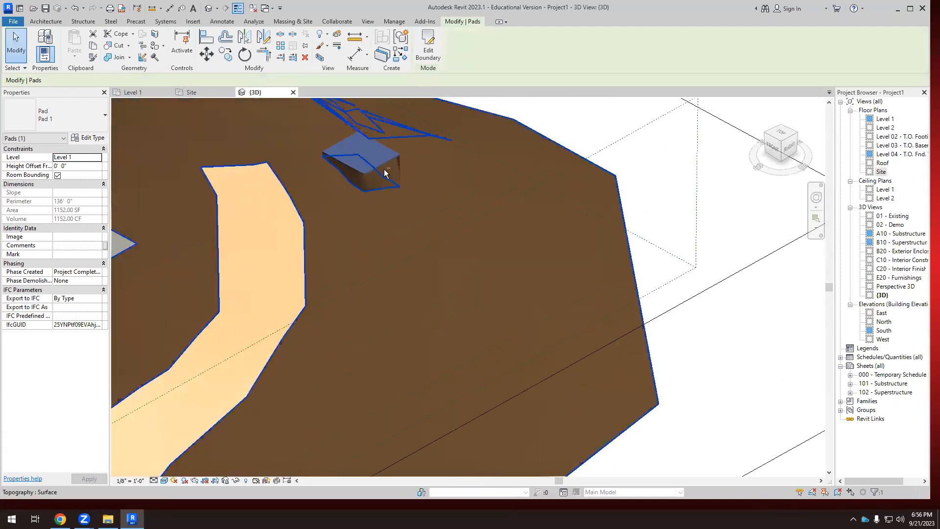
{"action": "left_click", "coordinate": [740, 336]}
{"action": "scroll", "coordinate": [512, 261], "scroll_direction": "down", "scroll_amount": 1}
{"action": "middle_click_drag", "start_coordinate": [511, 261], "coordinate": [482, 204], "text": "shift"}
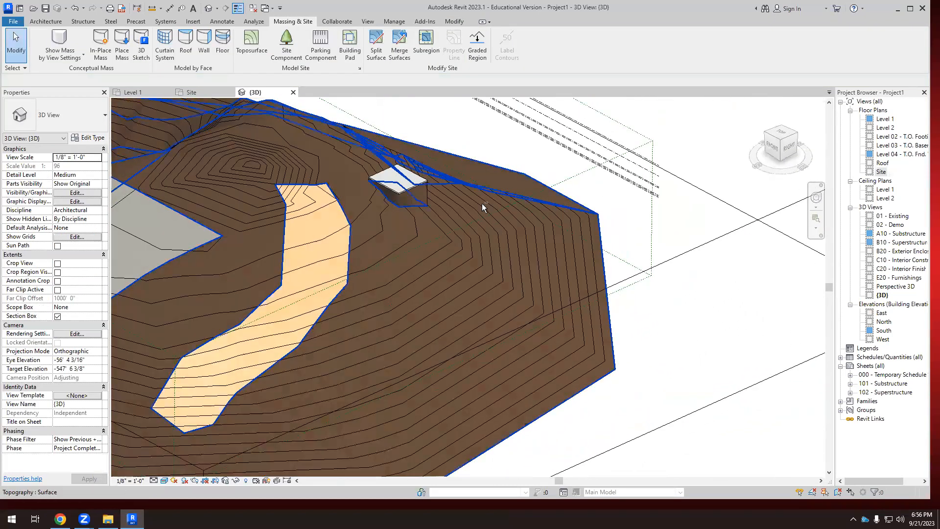
Select the topography piece at the pad, the surrounding toposurface and the pad itself in turn to compare their properties.
{"action": "scroll", "coordinate": [482, 204], "scroll_direction": "up", "scroll_amount": 1}
{"action": "left_click", "coordinate": [174, 190]}
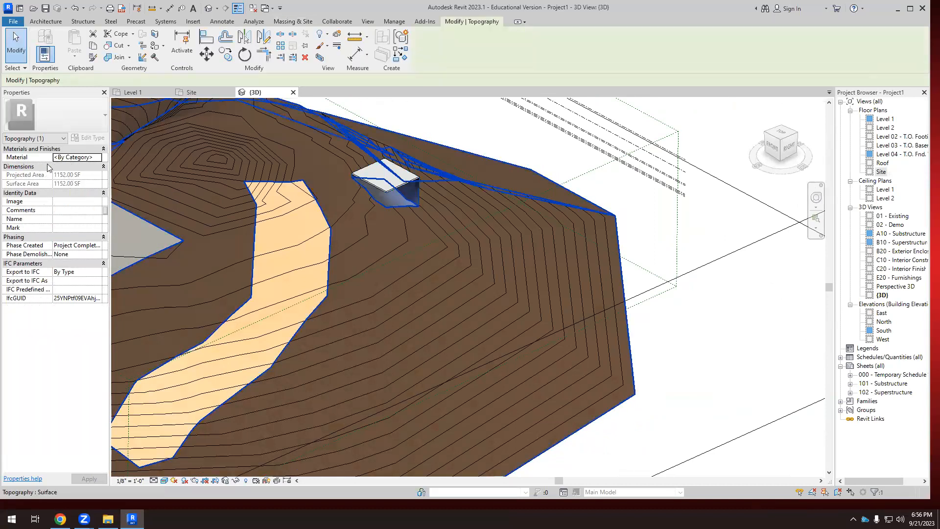
{"action": "scroll", "coordinate": [378, 181], "scroll_direction": "up", "scroll_amount": 2}
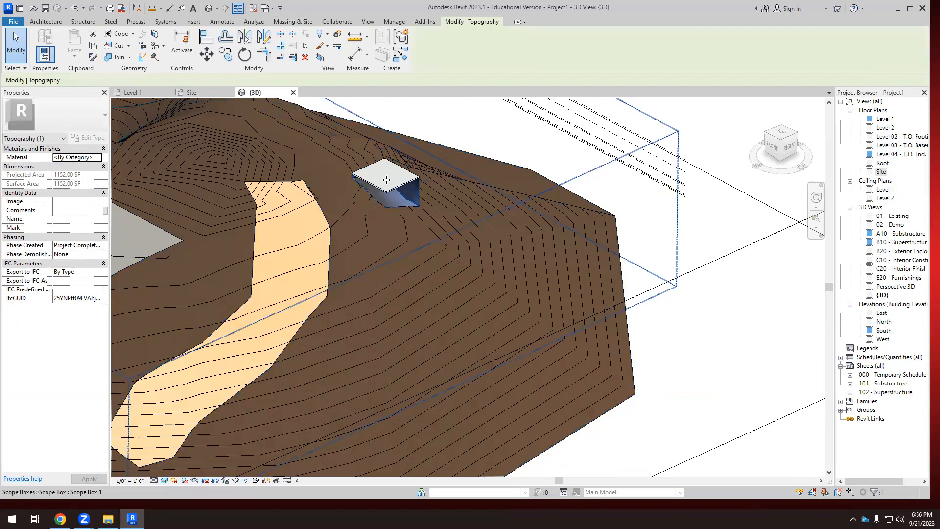
{"action": "key", "text": "Escape"}
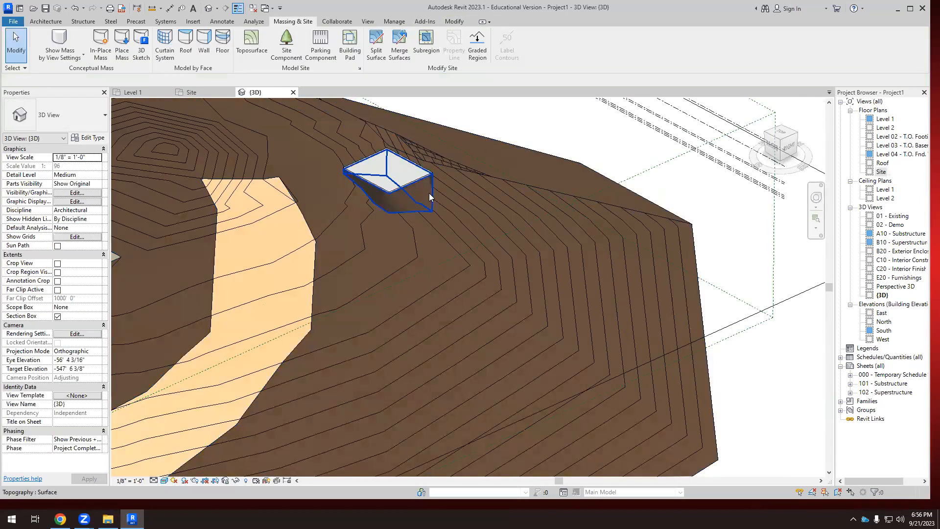
{"action": "left_click", "coordinate": [421, 192]}
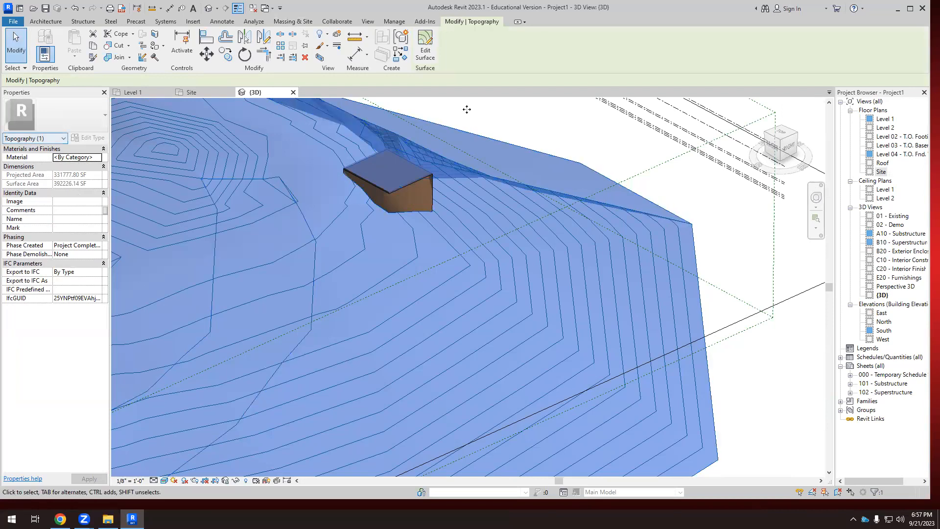
{"action": "key", "text": "Escape"}
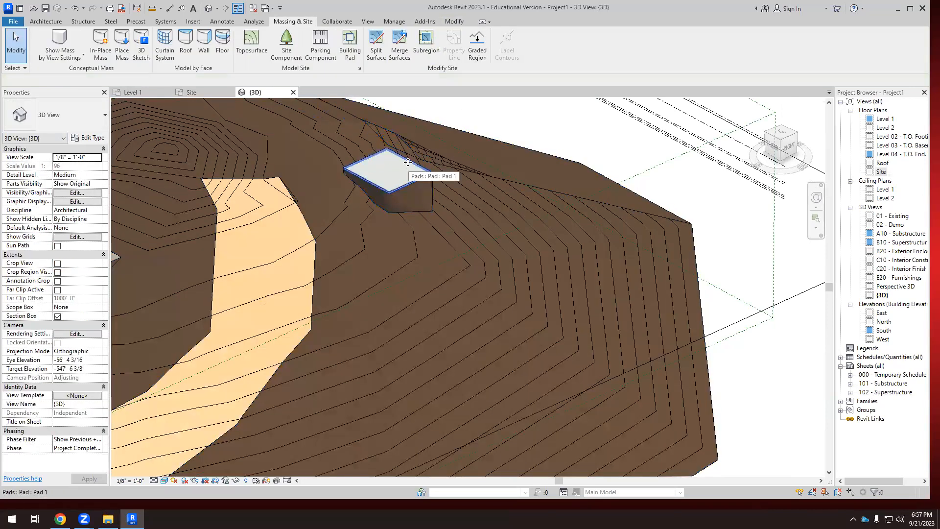
{"action": "left_click", "coordinate": [408, 163]}
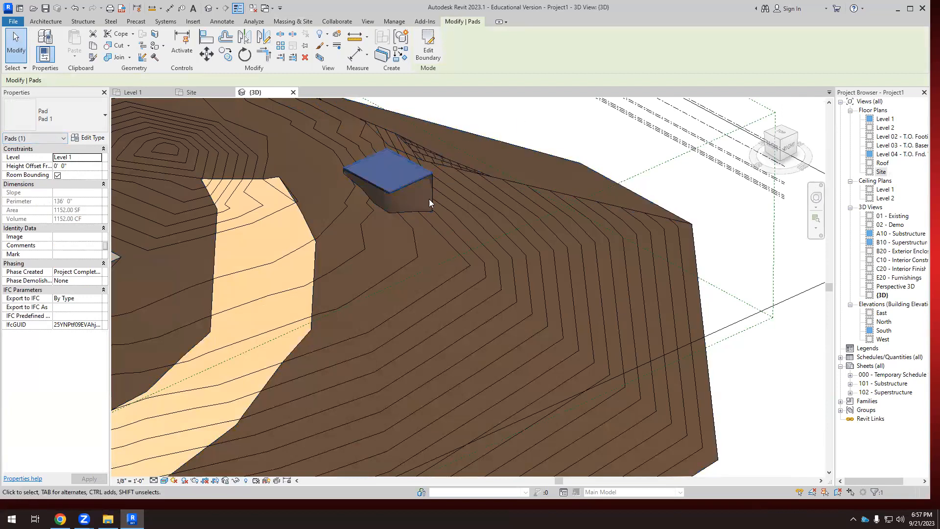
{"action": "scroll", "coordinate": [416, 185], "scroll_direction": "up", "scroll_amount": 3}
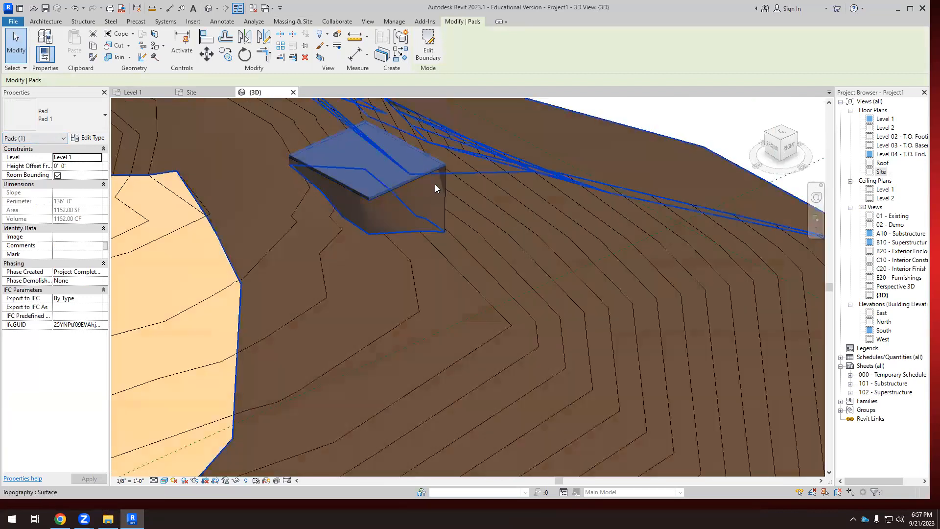
{"action": "left_click", "coordinate": [429, 183]}
{"action": "left_click", "coordinate": [428, 179]}
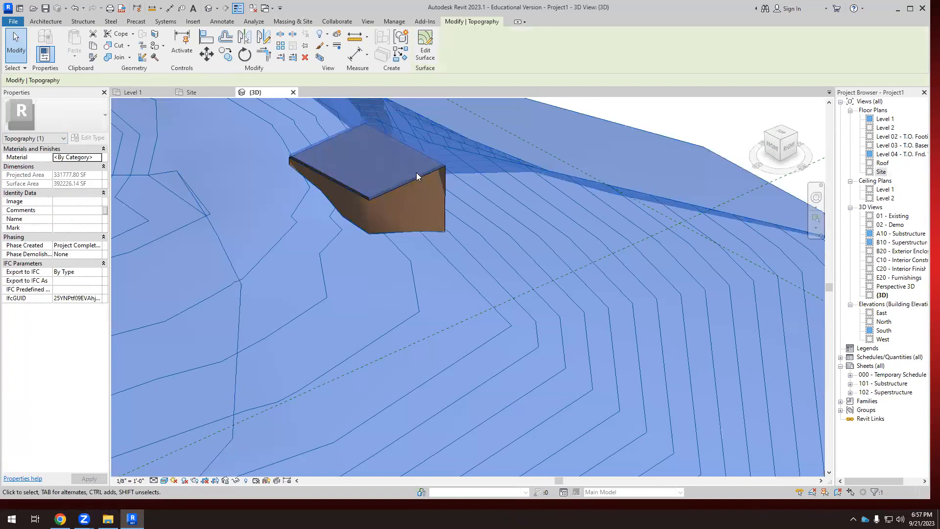
{"action": "left_click", "coordinate": [418, 173]}
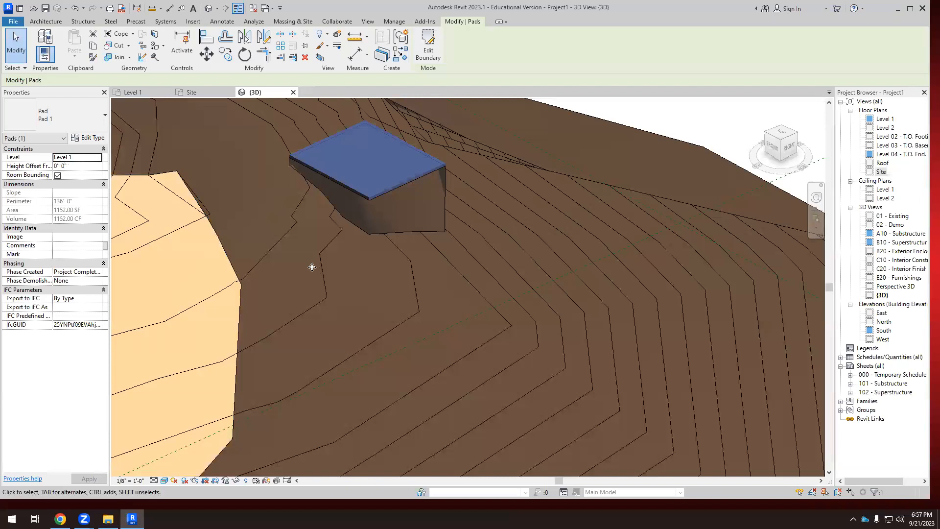
{"action": "scroll", "coordinate": [310, 267], "scroll_direction": "down", "scroll_amount": 5}
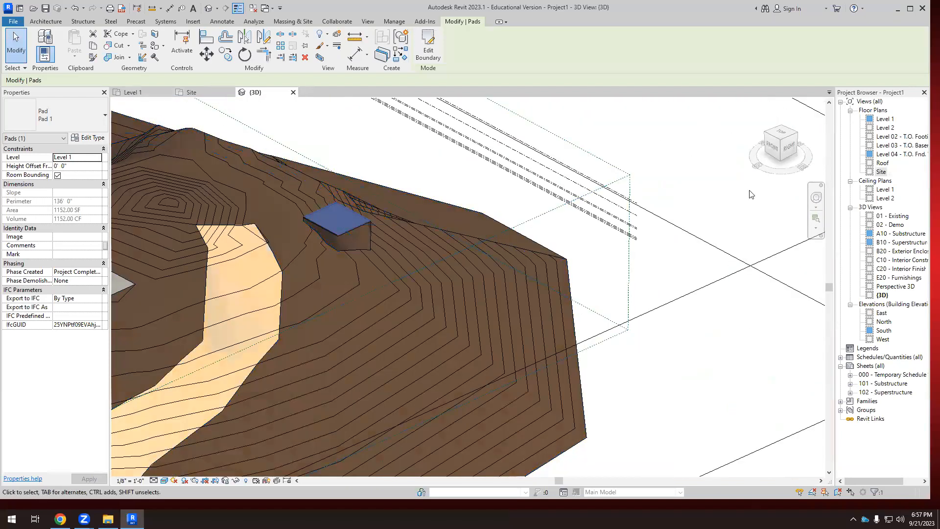
Examine in the East elevation how the building pad sits relative to the levels and the sloping terrain.
{"action": "double_click", "coordinate": [882, 313]}
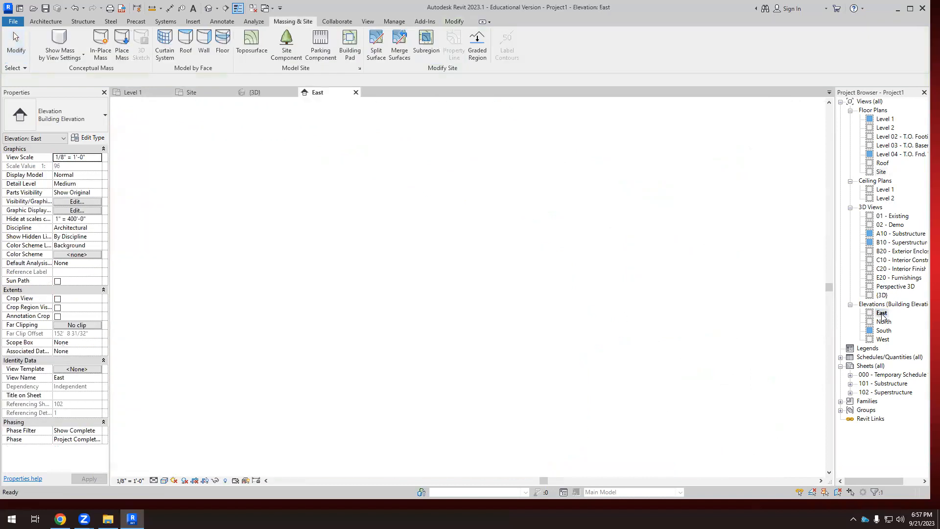
{"action": "scroll", "coordinate": [630, 283], "scroll_direction": "up", "scroll_amount": 6}
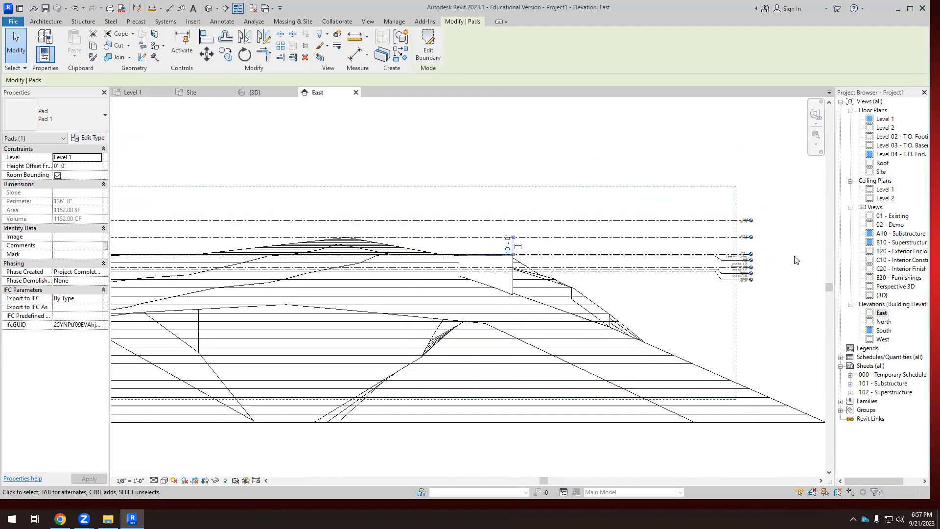
{"action": "scroll", "coordinate": [373, 255], "scroll_direction": "up", "scroll_amount": 2}
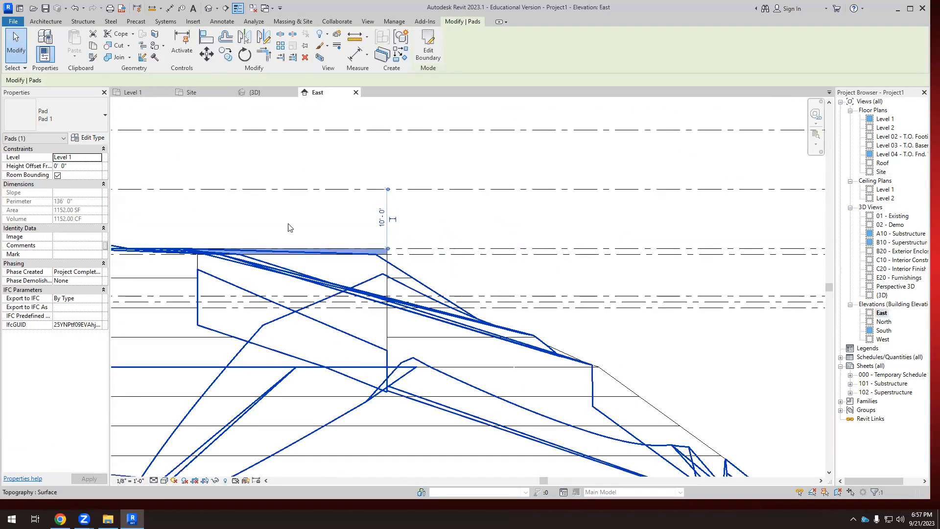
{"action": "scroll", "coordinate": [293, 240], "scroll_direction": "up", "scroll_amount": 1}
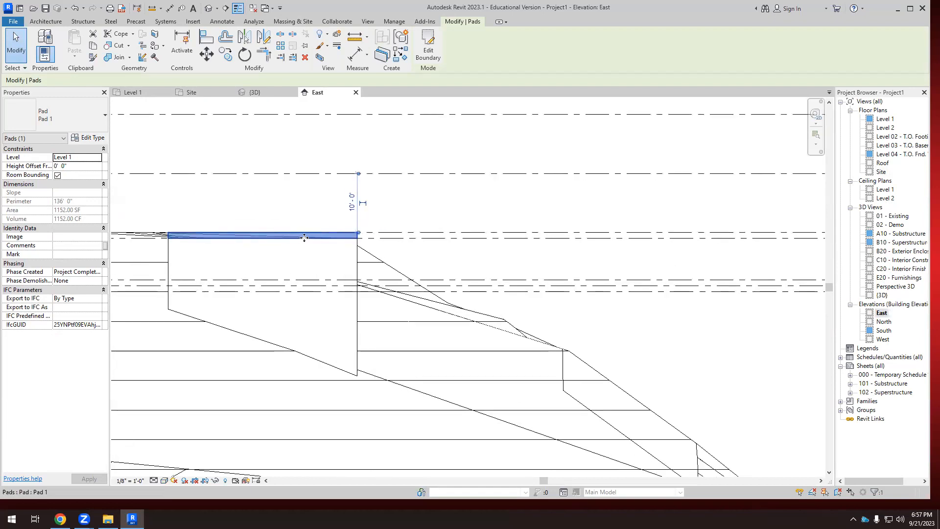
{"action": "scroll", "coordinate": [421, 241], "scroll_direction": "down", "scroll_amount": 3}
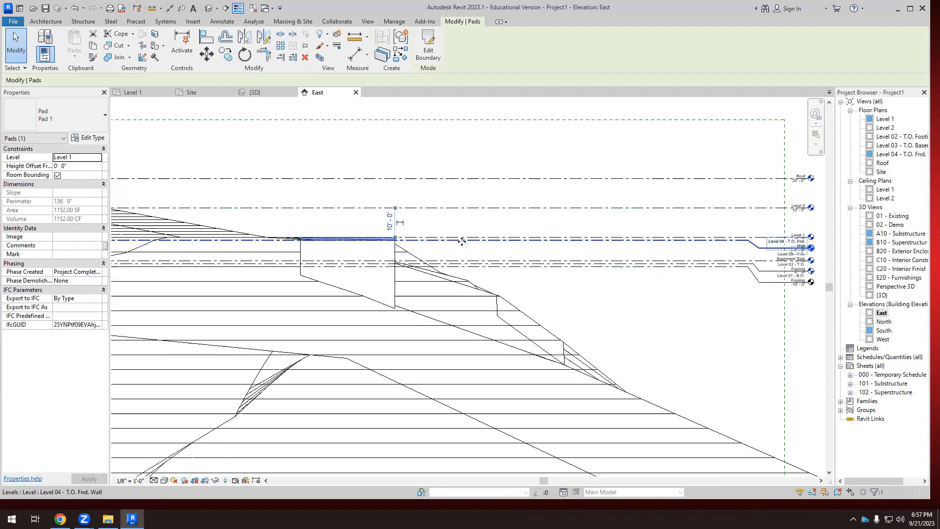
{"action": "scroll", "coordinate": [449, 242], "scroll_direction": "down", "scroll_amount": 2}
{"action": "scroll", "coordinate": [609, 227], "scroll_direction": "up", "scroll_amount": 4}
{"action": "scroll", "coordinate": [756, 213], "scroll_direction": "up", "scroll_amount": 1}
{"action": "scroll", "coordinate": [629, 224], "scroll_direction": "down", "scroll_amount": 2}
Raise the building pad to Level 2 and check it in the East elevation and the 3D view.
{"action": "left_click", "coordinate": [60, 158]}
{"action": "left_click", "coordinate": [98, 158]}
{"action": "left_click", "coordinate": [74, 197]}
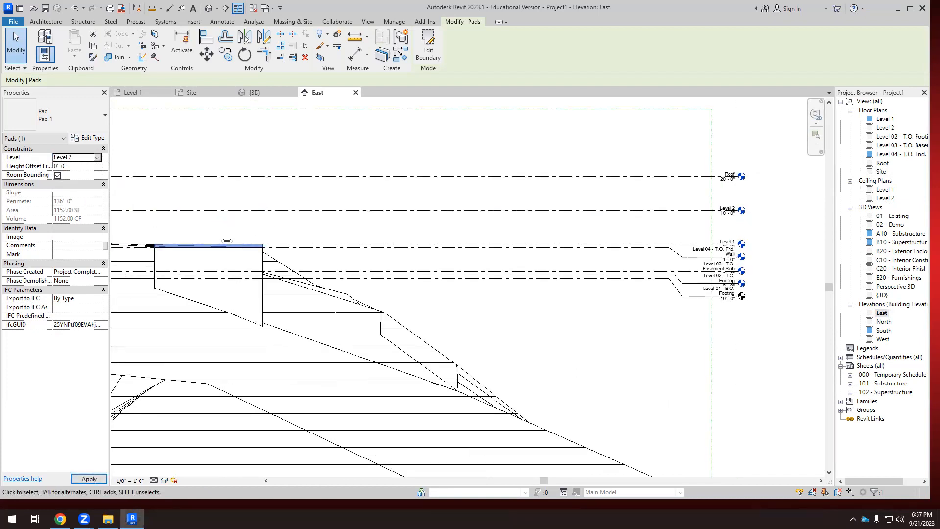
{"action": "scroll", "coordinate": [294, 233], "scroll_direction": "down", "scroll_amount": 1}
{"action": "scroll", "coordinate": [313, 236], "scroll_direction": "down", "scroll_amount": 1}
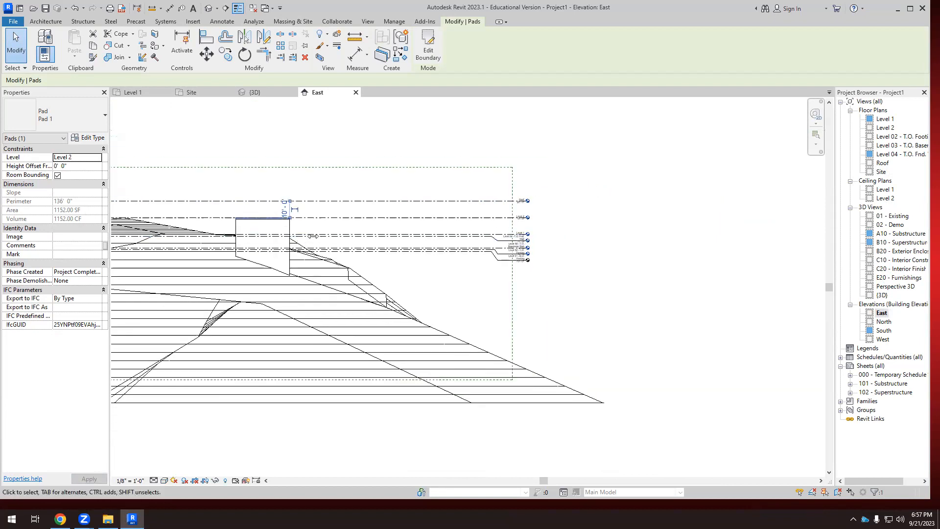
{"action": "left_click", "coordinate": [254, 92]}
{"action": "middle_click_drag", "start_coordinate": [323, 250], "coordinate": [356, 217], "text": "shift"}
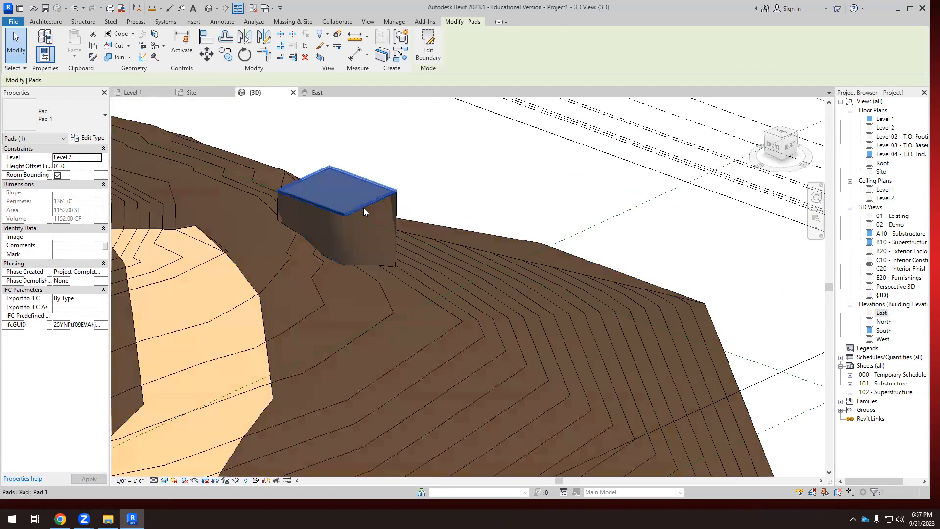
{"action": "scroll", "coordinate": [388, 190], "scroll_direction": "up", "scroll_amount": 1}
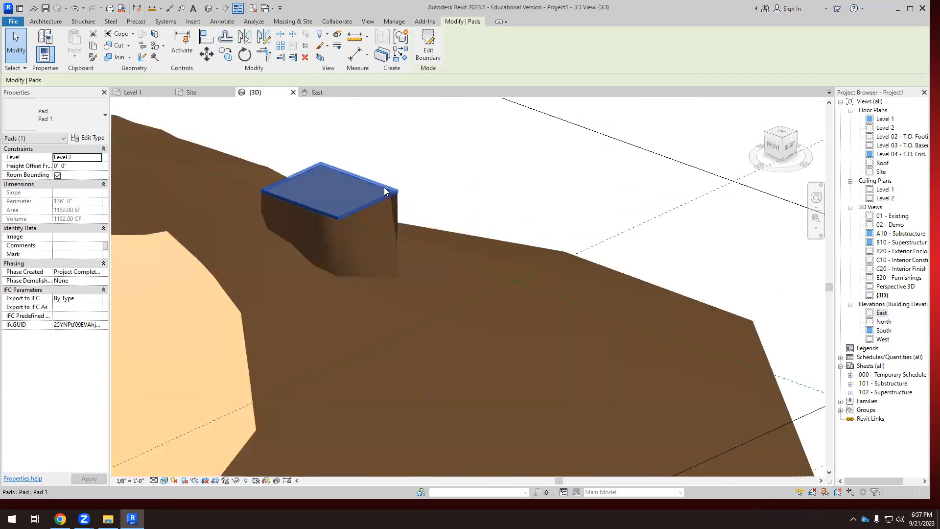
Set the building pad's level to Roof.
{"action": "left_click", "coordinate": [97, 158]}
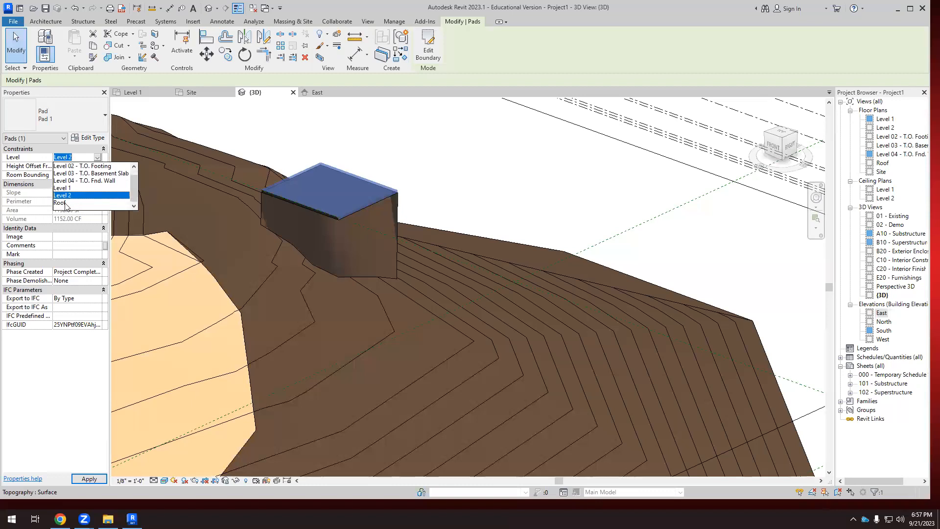
{"action": "left_click", "coordinate": [71, 205]}
{"action": "scroll", "coordinate": [394, 235], "scroll_direction": "down", "scroll_amount": 3}
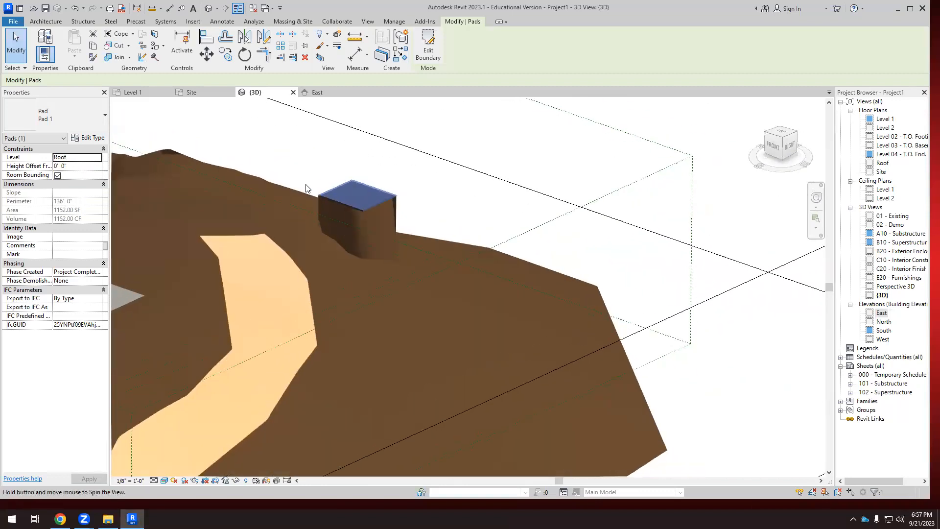
Place the building pad on Level 04 - T.O. Fnd. Wall with a height offset of -20'.
{"action": "left_click", "coordinate": [99, 158]}
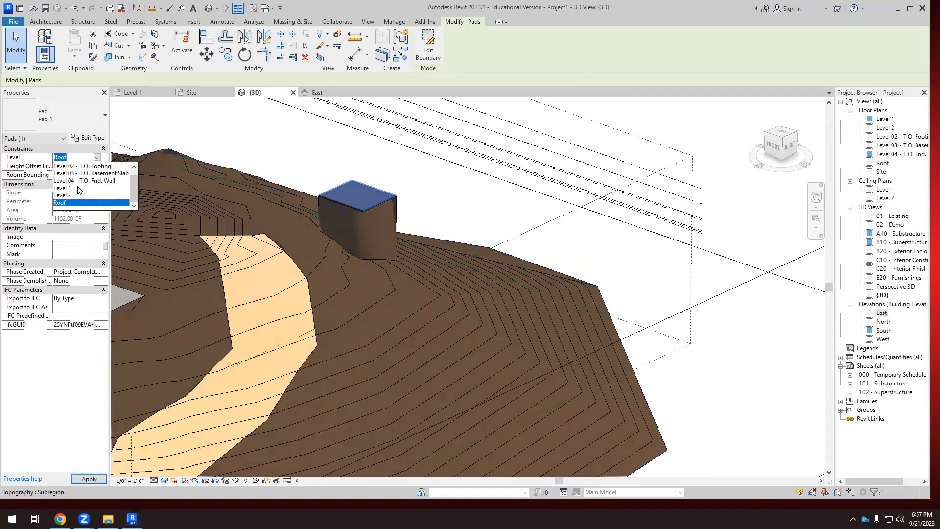
{"action": "left_click", "coordinate": [82, 181]}
{"action": "middle_click_drag", "start_coordinate": [418, 212], "coordinate": [395, 228], "text": "shift"}
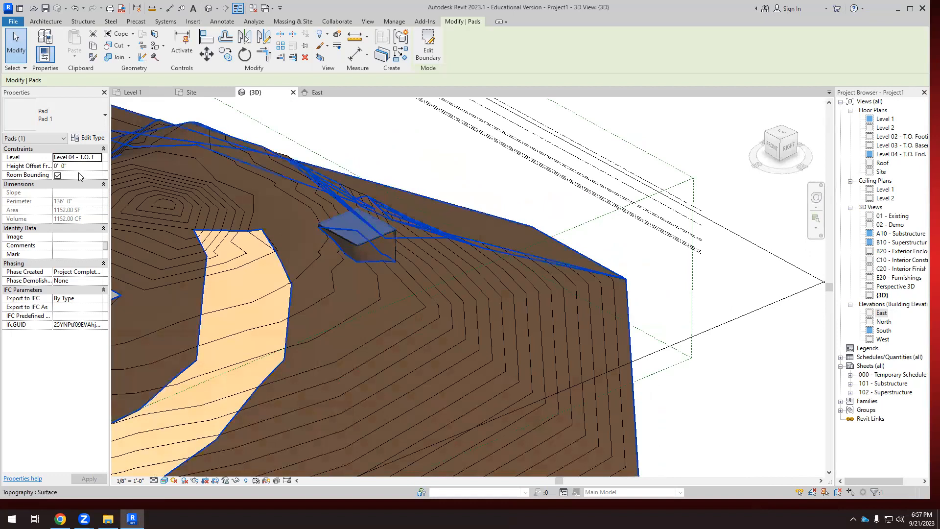
{"action": "left_click", "coordinate": [70, 166]}
{"action": "left_click_drag", "start_coordinate": [70, 166], "coordinate": [55, 166]}
{"action": "type", "text": "-20"}
{"action": "key", "text": "Return"}
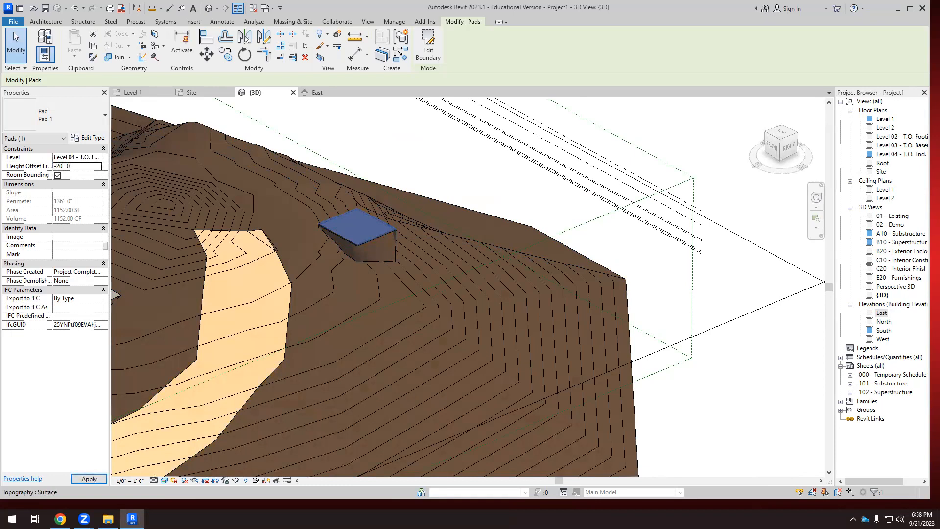
Inspect the lowered pad's recess from the back in the 3D view and select the topography surface around it.
{"action": "key", "text": "Escape"}
{"action": "middle_click_drag", "start_coordinate": [422, 157], "coordinate": [287, 205], "text": "shift"}
{"action": "middle_click_drag", "start_coordinate": [372, 266], "coordinate": [414, 229], "text": "shift"}
{"action": "middle_click_drag", "start_coordinate": [361, 246], "coordinate": [341, 302], "text": "shift"}
{"action": "scroll", "coordinate": [327, 267], "scroll_direction": "up", "scroll_amount": 5}
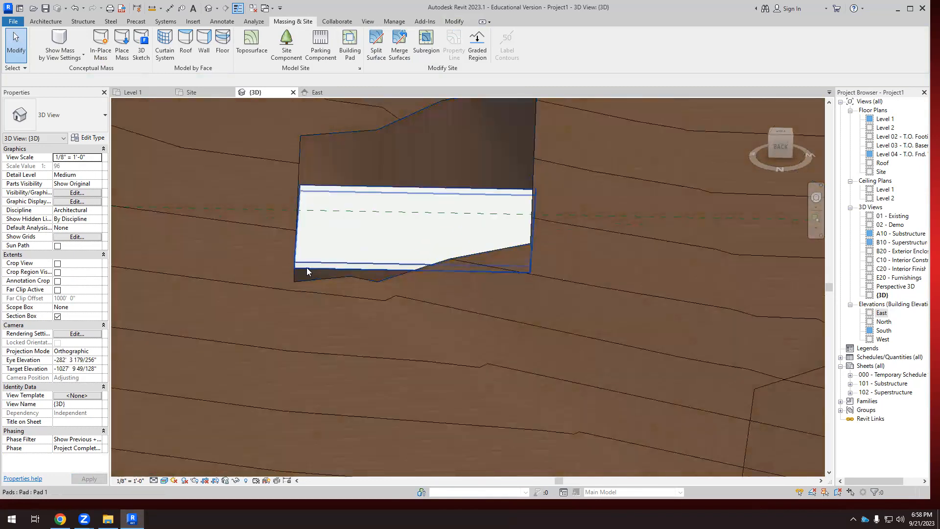
{"action": "scroll", "coordinate": [377, 263], "scroll_direction": "down", "scroll_amount": 3}
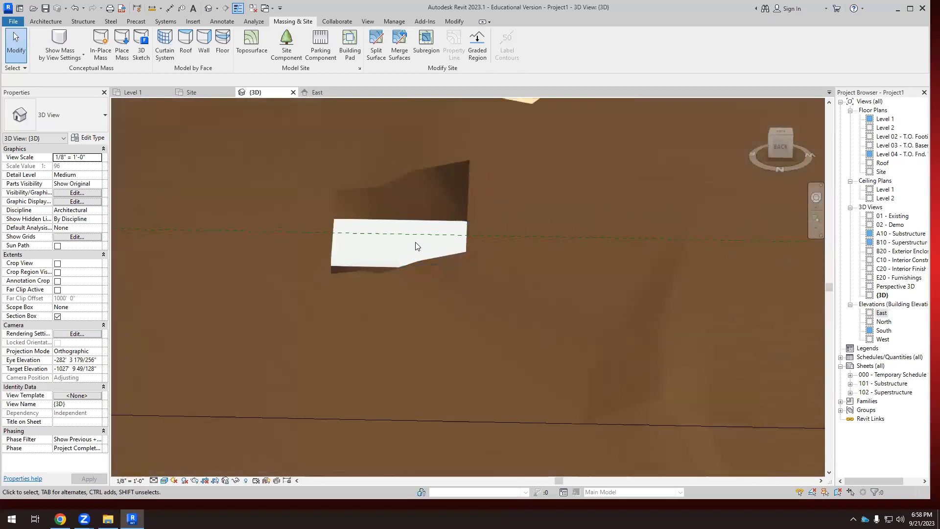
{"action": "middle_click_drag", "start_coordinate": [445, 210], "coordinate": [460, 195], "text": "shift"}
{"action": "left_click", "coordinate": [473, 196]}
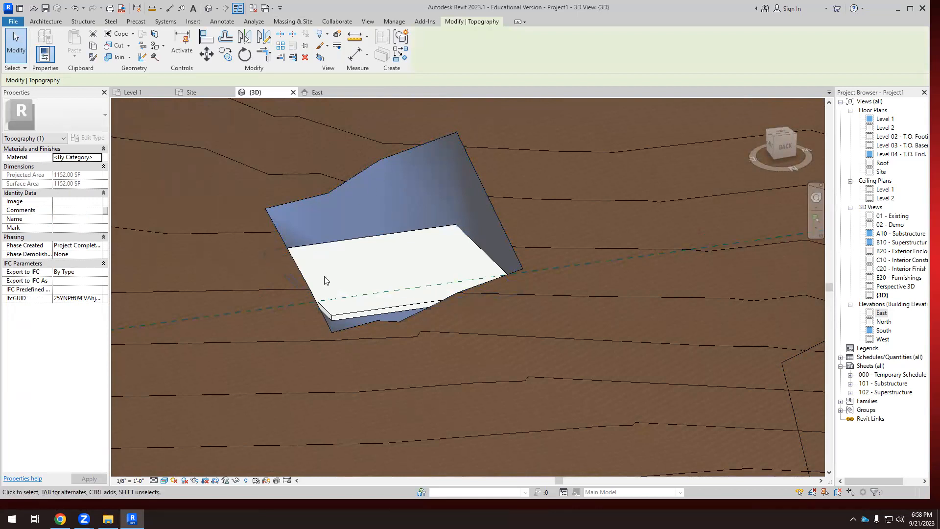
Examine how the pad's excavation sits within the whole site in the 3D view.
{"action": "scroll", "coordinate": [342, 287], "scroll_direction": "down", "scroll_amount": 5}
{"action": "middle_click_drag", "start_coordinate": [378, 275], "coordinate": [438, 339], "text": "shift"}
{"action": "scroll", "coordinate": [413, 281], "scroll_direction": "down", "scroll_amount": 5}
{"action": "middle_click_drag", "start_coordinate": [413, 281], "coordinate": [469, 407], "text": "shift"}
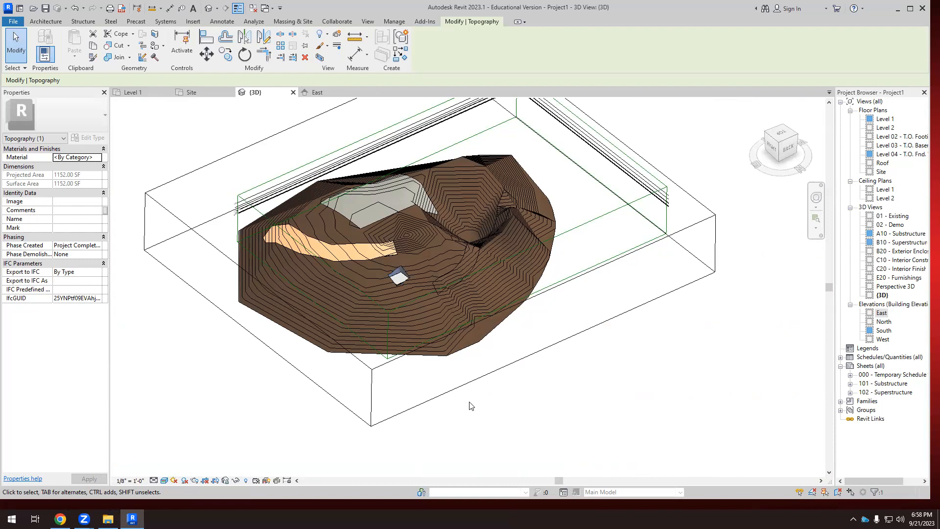
{"action": "scroll", "coordinate": [447, 273], "scroll_direction": "up", "scroll_amount": 5}
{"action": "scroll", "coordinate": [446, 272], "scroll_direction": "down", "scroll_amount": 2}
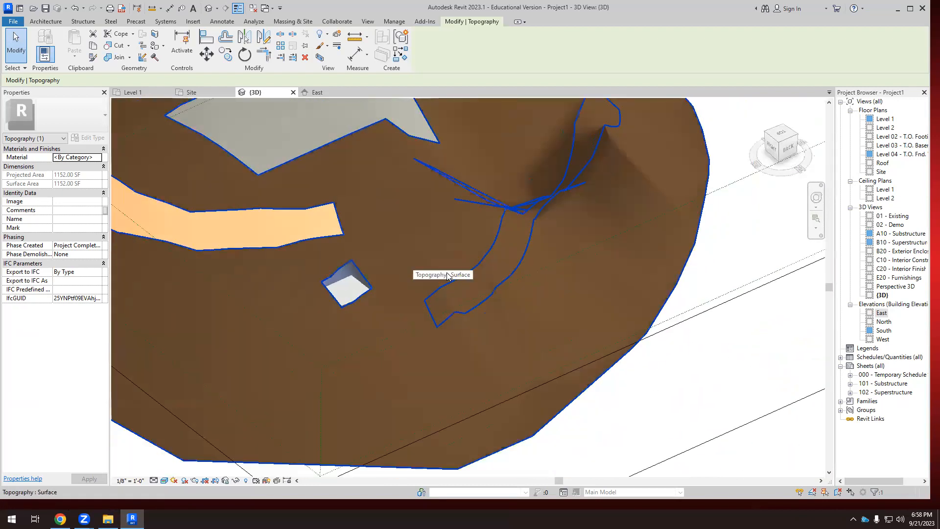
{"action": "scroll", "coordinate": [417, 272], "scroll_direction": "down", "scroll_amount": 4}
{"action": "middle_click_drag", "start_coordinate": [433, 291], "coordinate": [454, 327], "text": "shift"}
{"action": "scroll", "coordinate": [417, 293], "scroll_direction": "up", "scroll_amount": 5}
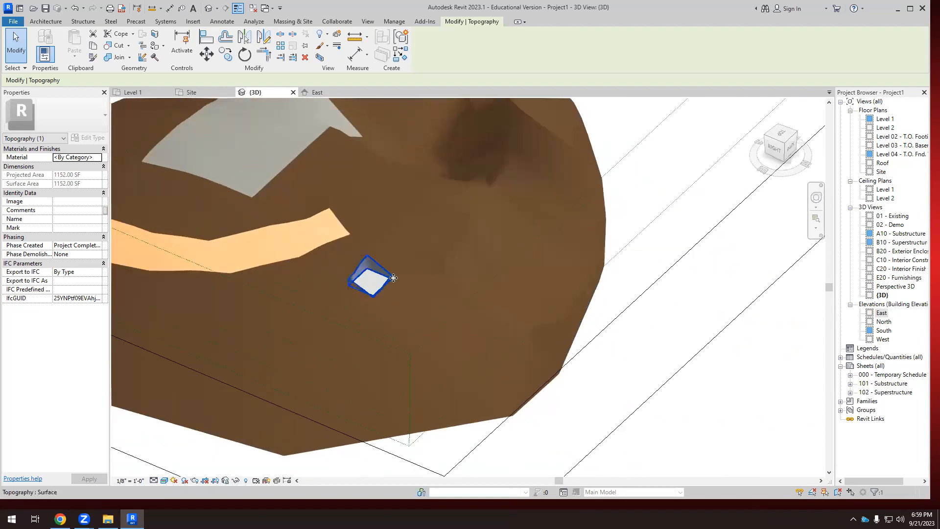
{"action": "scroll", "coordinate": [398, 279], "scroll_direction": "down", "scroll_amount": 4}
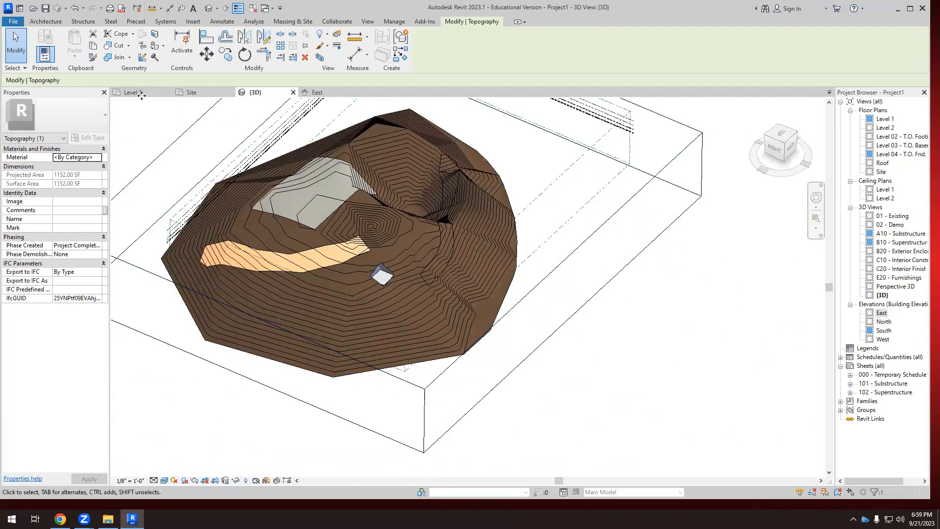
Sketch a curved spline boundary for a new Level 1 building pad, northeast of the rectangular pad in the Site plan.
{"action": "left_click", "coordinate": [191, 92]}
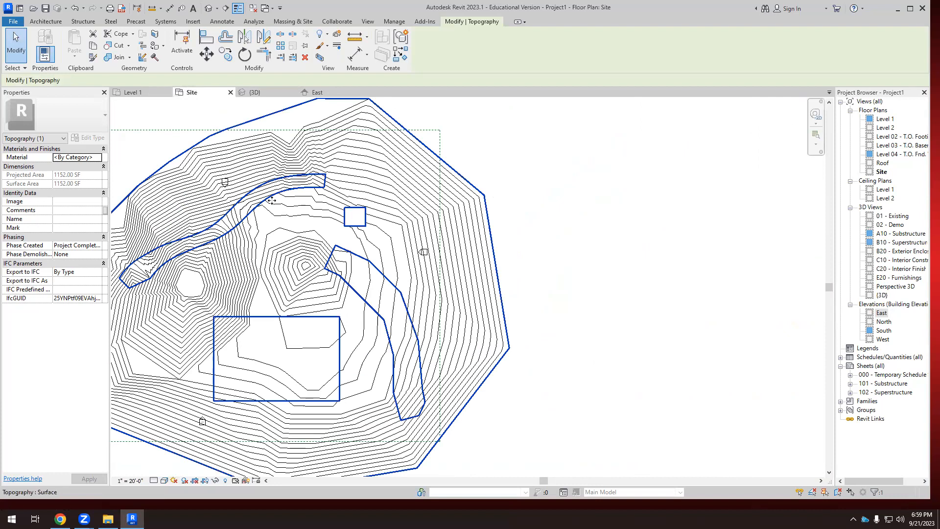
{"action": "left_click", "coordinate": [293, 21]}
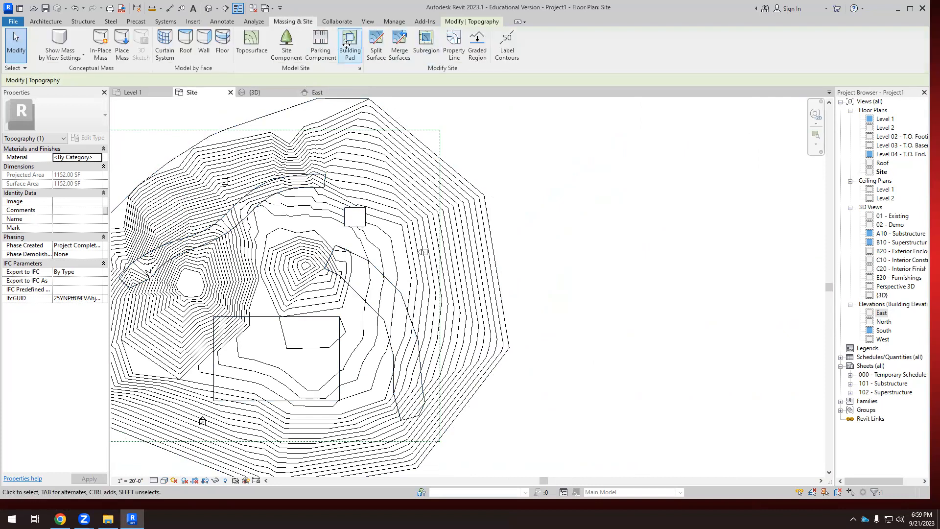
{"action": "left_click", "coordinate": [349, 47]}
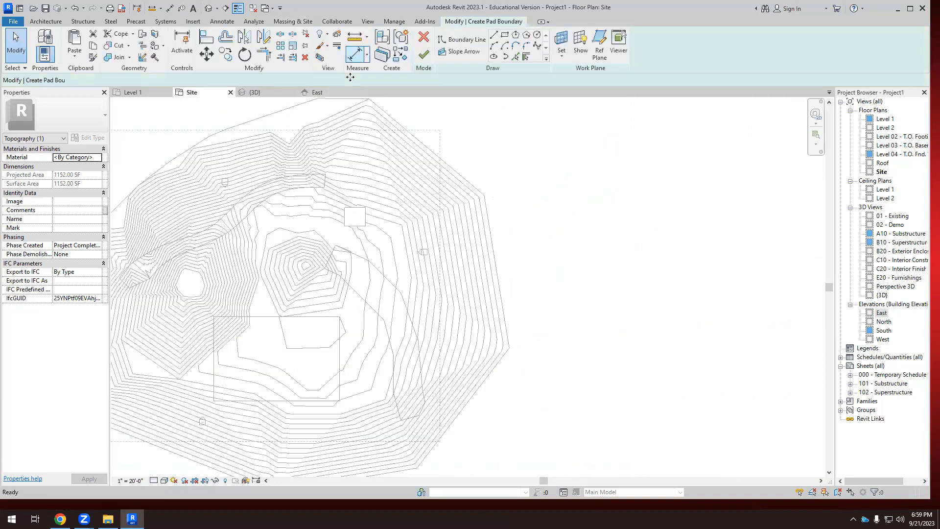
{"action": "left_click", "coordinate": [538, 46]}
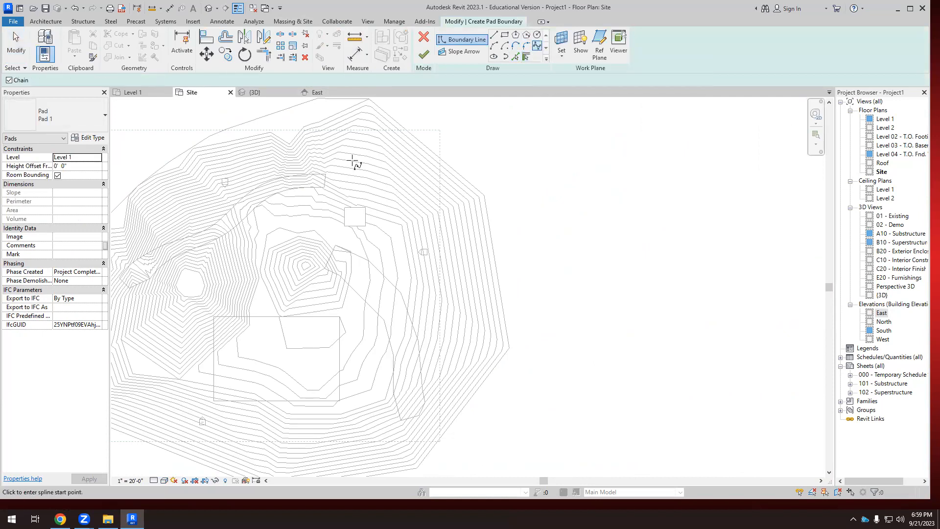
{"action": "scroll", "coordinate": [431, 201], "scroll_direction": "up", "scroll_amount": 5}
{"action": "left_click", "coordinate": [425, 190]}
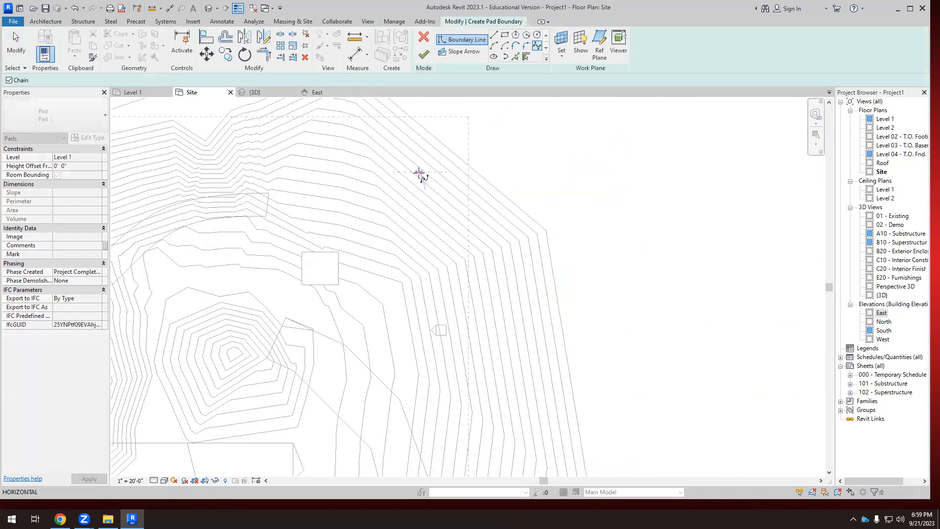
{"action": "left_click", "coordinate": [362, 156]}
{"action": "left_click", "coordinate": [347, 170]}
{"action": "left_click", "coordinate": [342, 195]}
{"action": "left_click", "coordinate": [357, 217]}
{"action": "left_click", "coordinate": [380, 243]}
{"action": "left_click", "coordinate": [409, 251]}
{"action": "left_click", "coordinate": [442, 284]}
{"action": "left_click", "coordinate": [462, 292]}
{"action": "left_click", "coordinate": [476, 278]}
{"action": "left_click", "coordinate": [474, 257]}
{"action": "left_click", "coordinate": [467, 243]}
{"action": "left_click", "coordinate": [425, 214]}
{"action": "scroll", "coordinate": [429, 210], "scroll_direction": "up", "scroll_amount": 1}
{"action": "scroll", "coordinate": [429, 210], "scroll_direction": "up", "scroll_amount": 4}
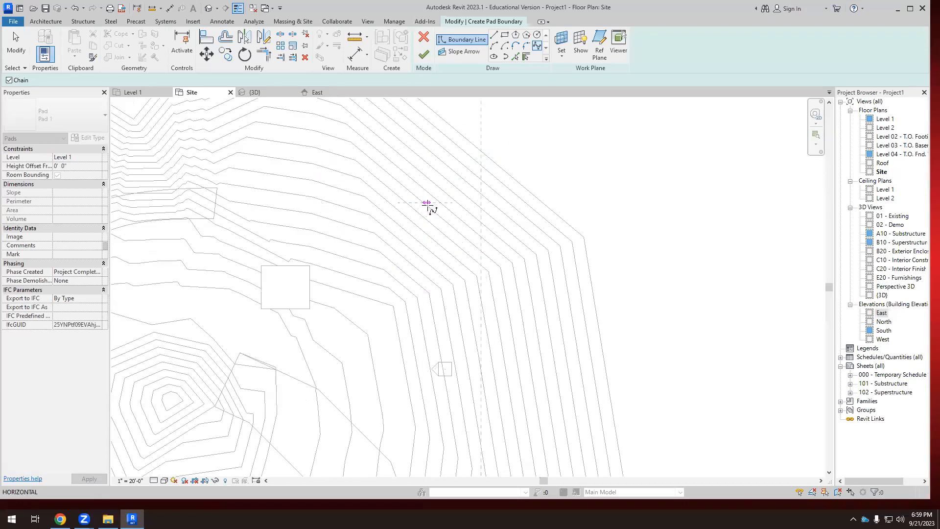
{"action": "scroll", "coordinate": [426, 188], "scroll_direction": "up", "scroll_amount": 1}
{"action": "left_click", "coordinate": [421, 164]}
{"action": "left_click", "coordinate": [423, 54]}
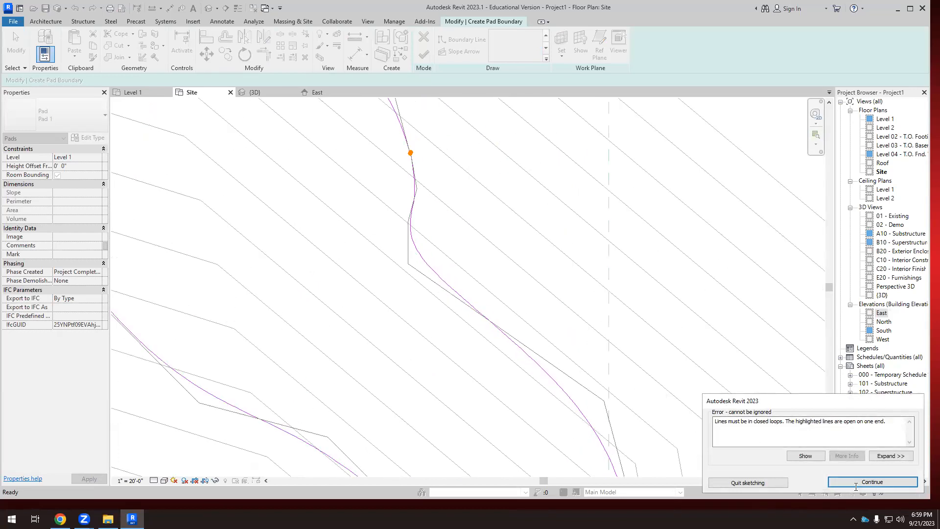
{"action": "left_click", "coordinate": [852, 482]}
Try to close the gap in the spline boundary by moving one open end onto the other.
{"action": "scroll", "coordinate": [369, 152], "scroll_direction": "up", "scroll_amount": 3}
{"action": "key", "text": "Escape"}
{"action": "scroll", "coordinate": [407, 157], "scroll_direction": "up", "scroll_amount": 3}
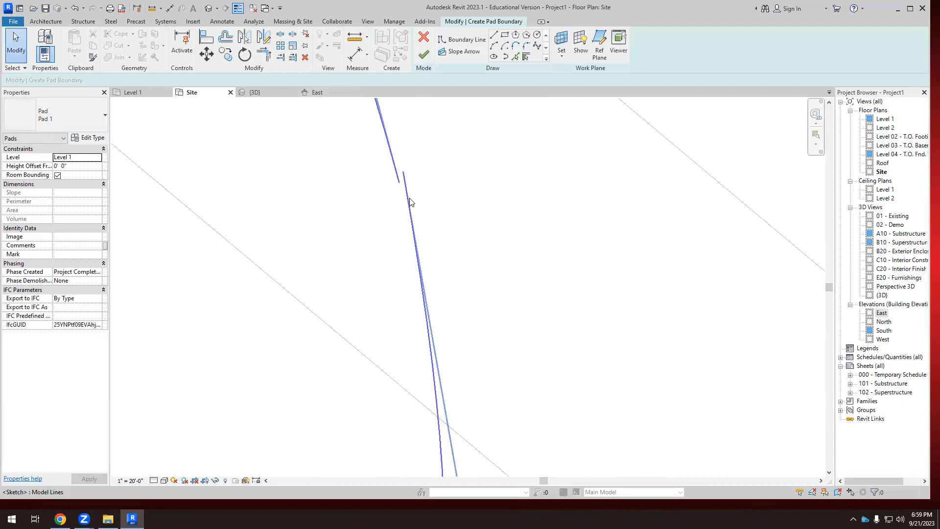
{"action": "left_click", "coordinate": [398, 175]}
{"action": "scroll", "coordinate": [400, 172], "scroll_direction": "up", "scroll_amount": 2}
{"action": "mouse_move", "coordinate": [400, 169]}
{"action": "left_mouse_down"}
{"action": "mouse_move", "coordinate": [393, 187]}
{"action": "mouse_move", "coordinate": [395, 174]}
{"action": "mouse_move", "coordinate": [407, 189]}
{"action": "mouse_move", "coordinate": [379, 197]}
{"action": "mouse_move", "coordinate": [406, 180]}
{"action": "mouse_move", "coordinate": [395, 187]}
{"action": "left_mouse_up"}
{"action": "left_click", "coordinate": [407, 201]}
Bridge the gap between the redrawn spline's ends with a straight boundary line about 1" long and finish the pad.
{"action": "scroll", "coordinate": [399, 235], "scroll_direction": "down", "scroll_amount": 2}
{"action": "scroll", "coordinate": [428, 288], "scroll_direction": "down", "scroll_amount": 9}
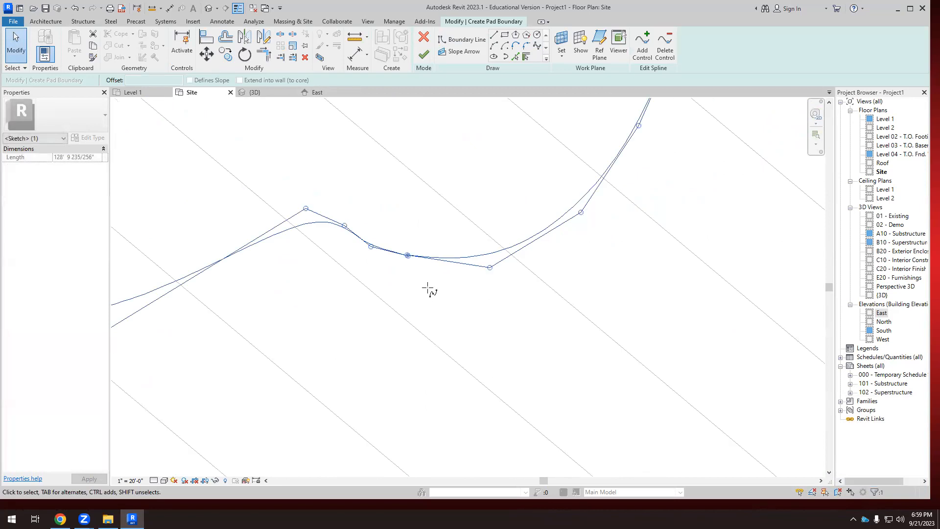
{"action": "scroll", "coordinate": [433, 287], "scroll_direction": "up", "scroll_amount": 4}
{"action": "left_click", "coordinate": [439, 231]}
{"action": "scroll", "coordinate": [440, 231], "scroll_direction": "up", "scroll_amount": 5}
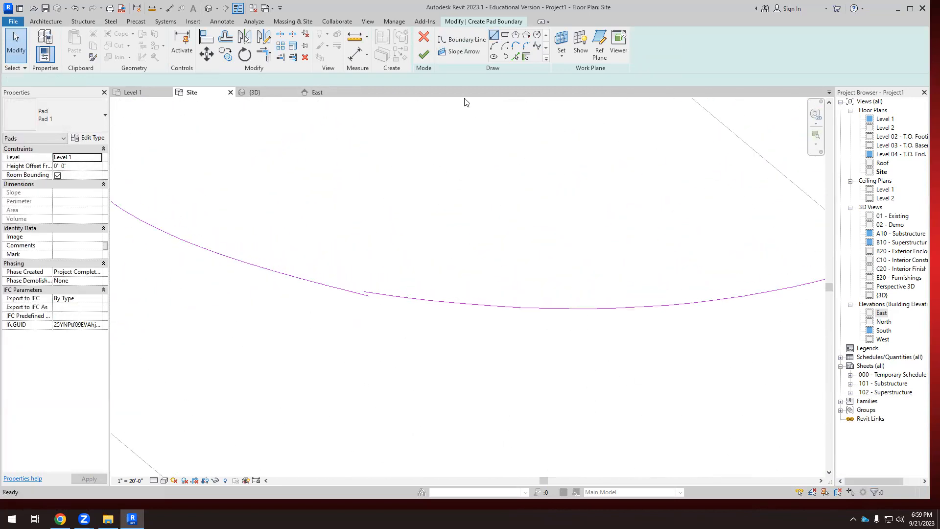
{"action": "left_click", "coordinate": [493, 34]}
{"action": "scroll", "coordinate": [373, 297], "scroll_direction": "up", "scroll_amount": 3}
{"action": "left_click", "coordinate": [387, 300]}
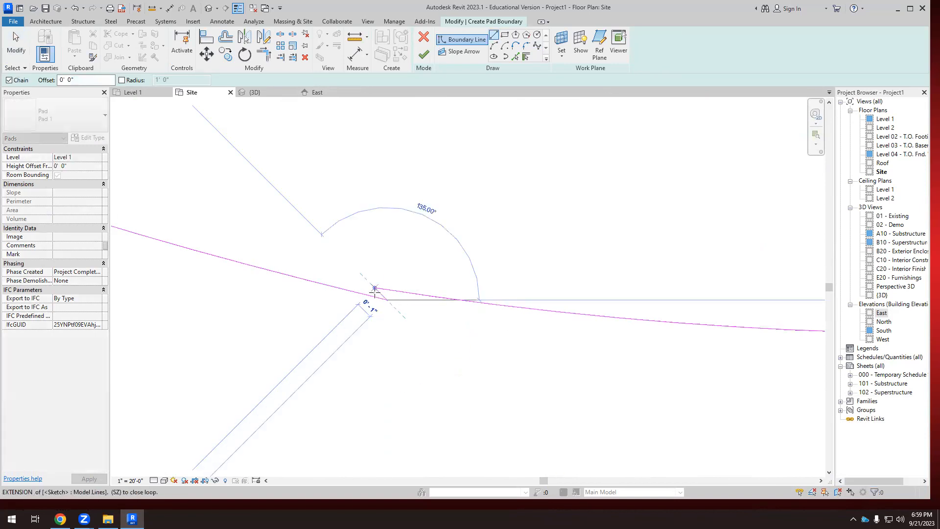
{"action": "left_click", "coordinate": [374, 288]}
{"action": "left_click", "coordinate": [425, 54]}
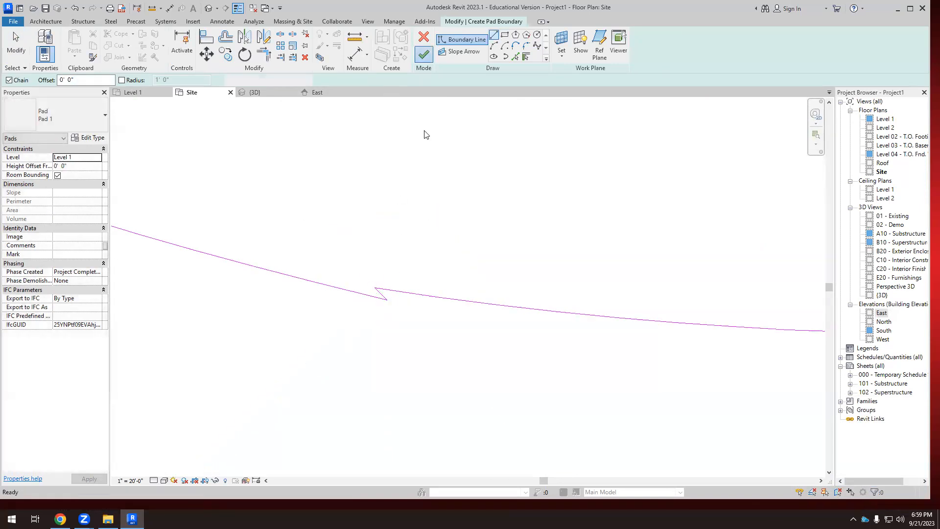
{"action": "scroll", "coordinate": [418, 244], "scroll_direction": "down", "scroll_amount": 4}
{"action": "scroll", "coordinate": [395, 343], "scroll_direction": "down", "scroll_amount": 5}
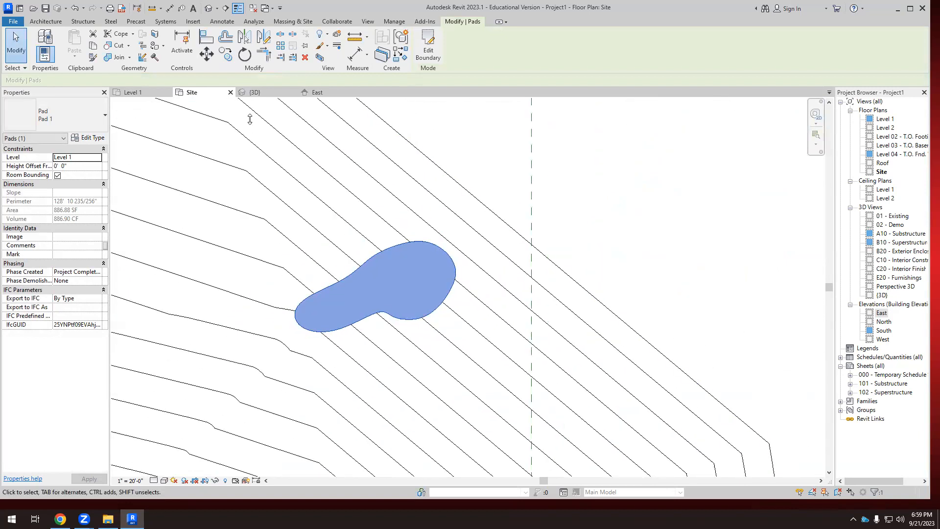
Set the curved spline pad's height offset from Level 1 to -100' 0" while viewing it in 3D.
{"action": "left_click", "coordinate": [252, 92]}
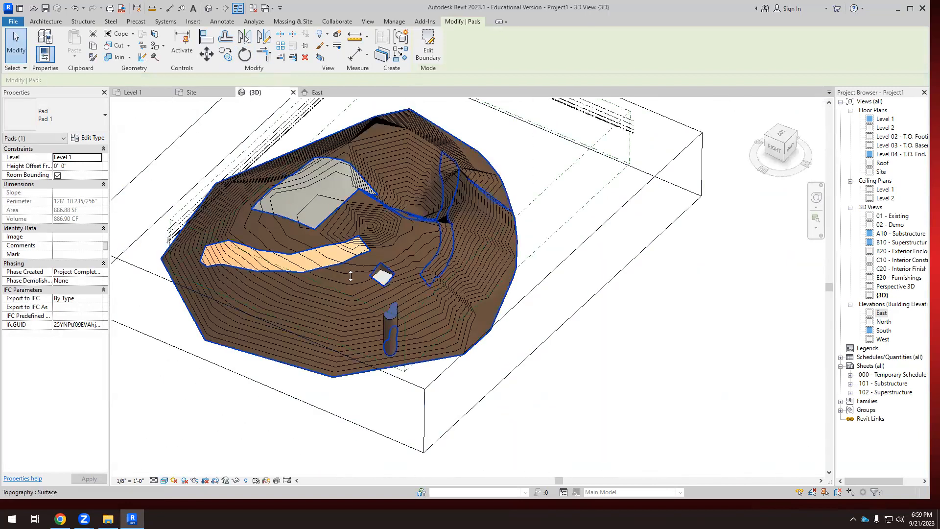
{"action": "middle_click_drag", "start_coordinate": [414, 319], "coordinate": [430, 392], "text": "shift"}
{"action": "scroll", "coordinate": [391, 317], "scroll_direction": "up", "scroll_amount": 5}
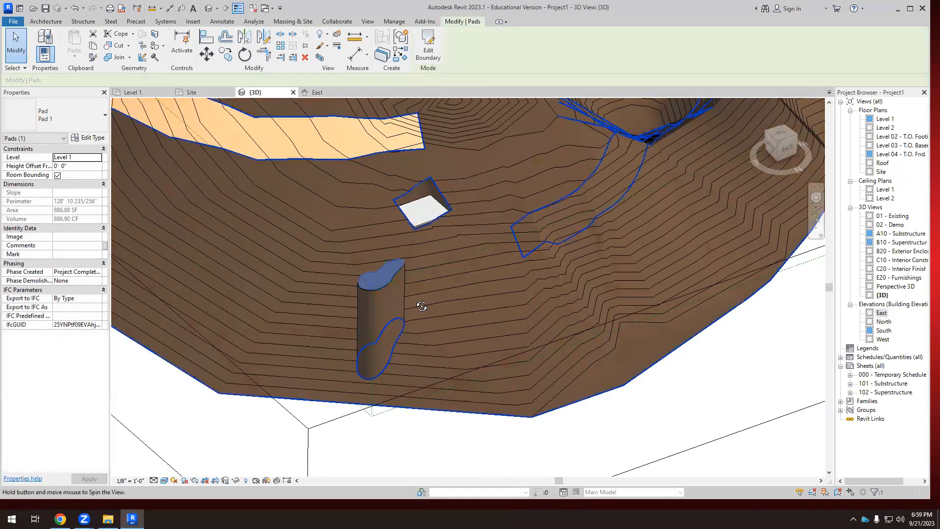
{"action": "middle_click_drag", "start_coordinate": [419, 305], "coordinate": [430, 305], "text": "shift"}
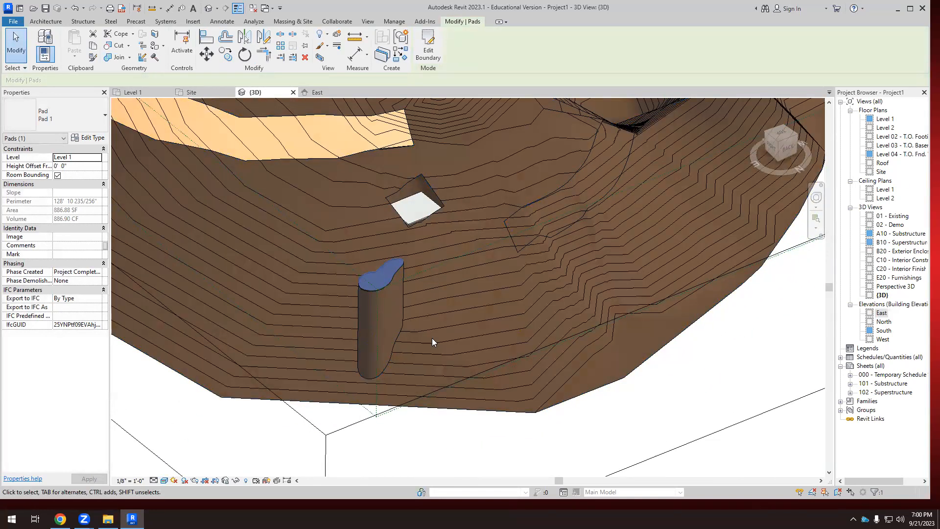
{"action": "left_click", "coordinate": [98, 158]}
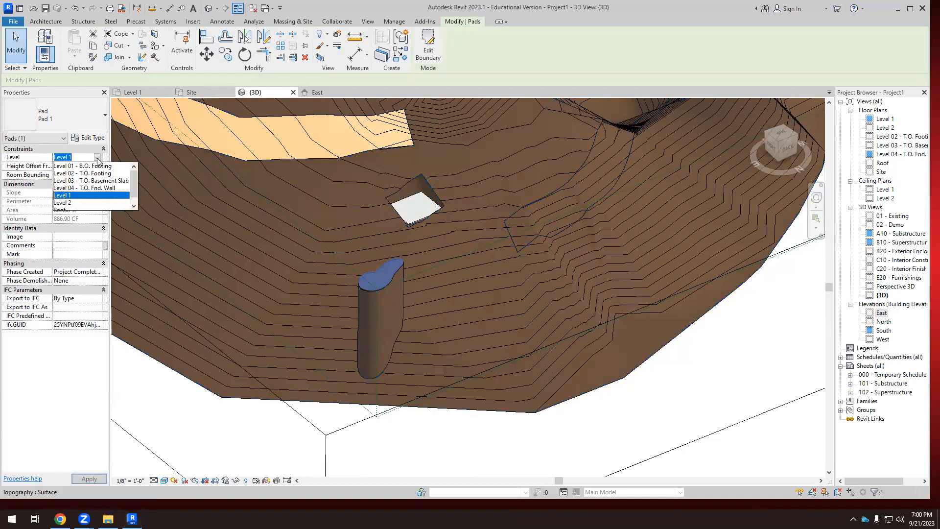
{"action": "left_click", "coordinate": [74, 156]}
{"action": "left_click", "coordinate": [76, 167]}
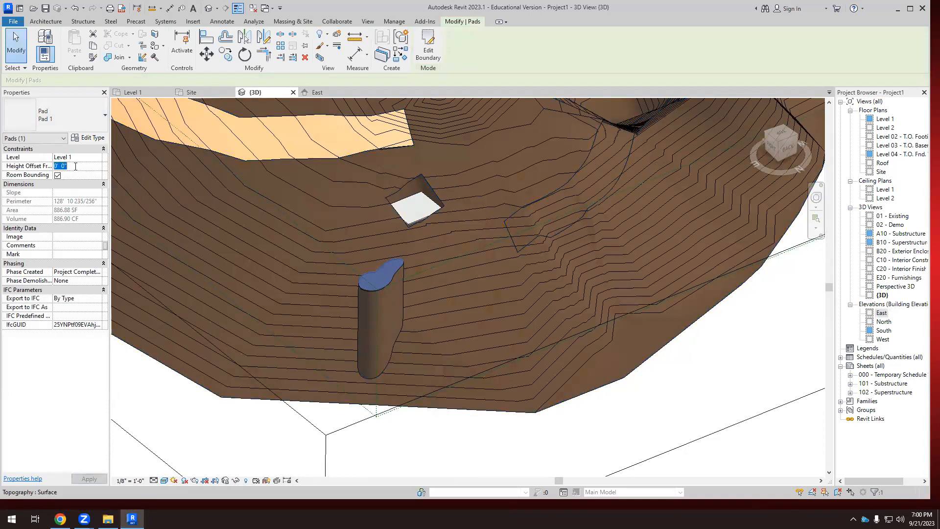
{"action": "type", "text": "-100' 0\""}
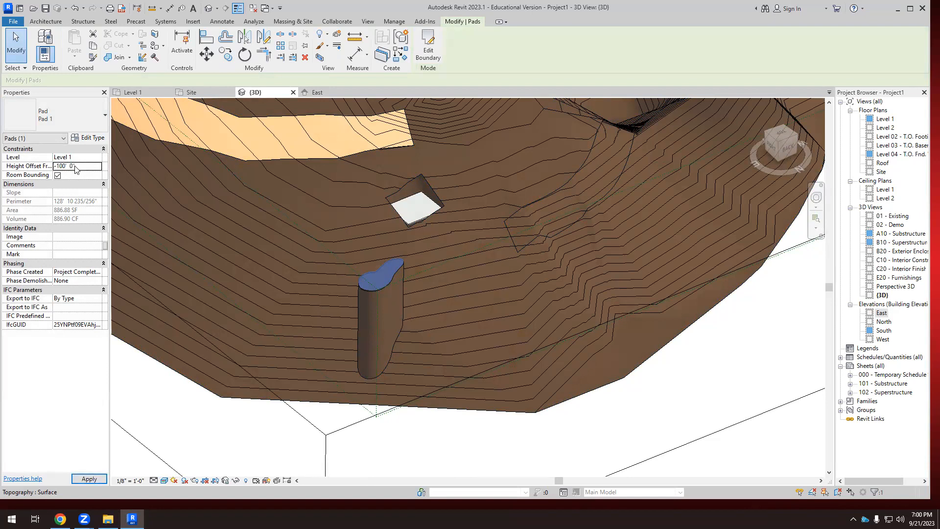
Examine the lowered curved pad's excavation and the surrounding toposurface in the 3D view.
{"action": "middle_click_drag", "start_coordinate": [345, 413], "coordinate": [465, 370], "text": "shift"}
{"action": "scroll", "coordinate": [390, 429], "scroll_direction": "up", "scroll_amount": 1}
{"action": "right_click", "coordinate": [385, 444]}
{"action": "left_click", "coordinate": [363, 449]}
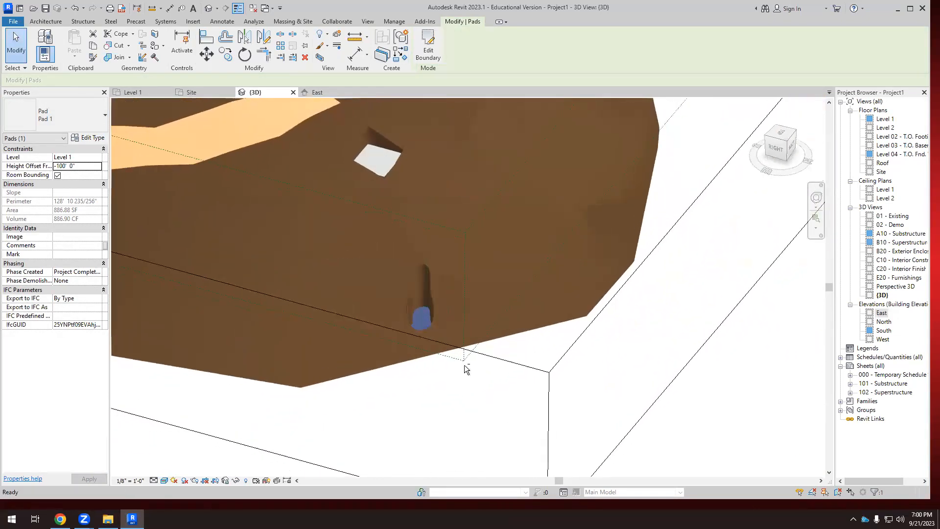
{"action": "middle_click_drag", "start_coordinate": [431, 342], "coordinate": [418, 348], "text": "shift"}
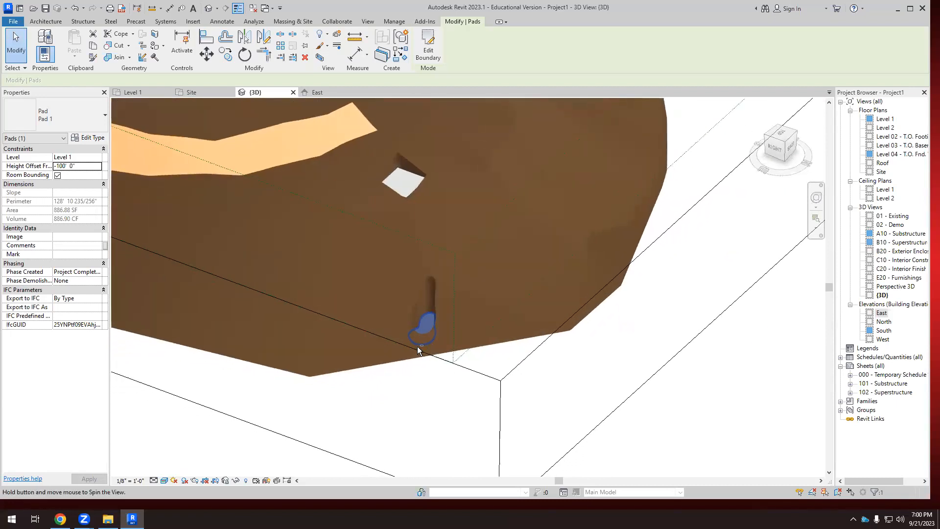
{"action": "scroll", "coordinate": [326, 310], "scroll_direction": "down", "scroll_amount": 1}
{"action": "scroll", "coordinate": [325, 310], "scroll_direction": "down", "scroll_amount": 1}
{"action": "left_click", "coordinate": [360, 153]}
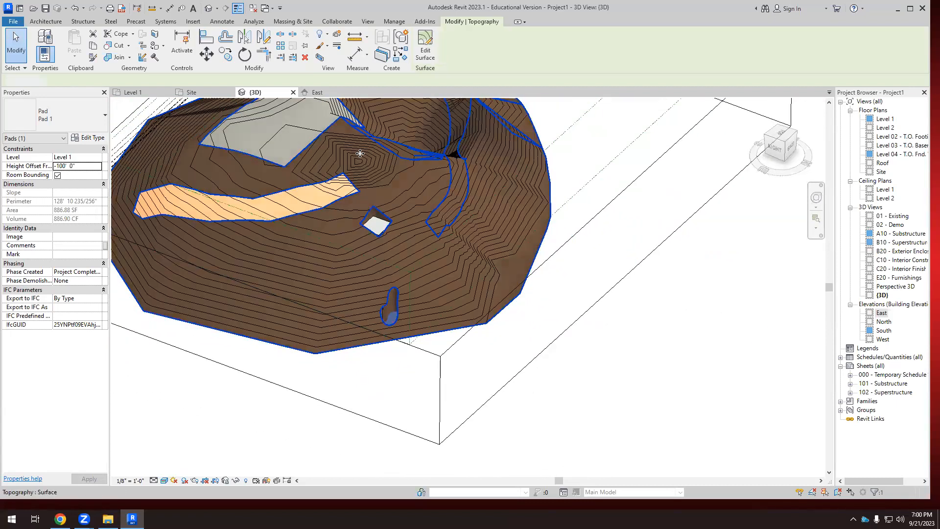
{"action": "left_click", "coordinate": [293, 22]}
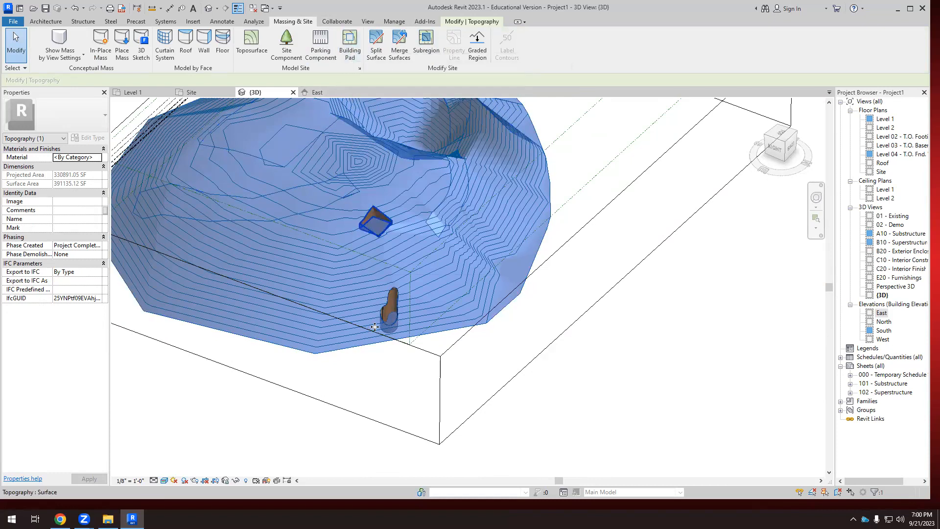
{"action": "scroll", "coordinate": [386, 219], "scroll_direction": "up", "scroll_amount": 3}
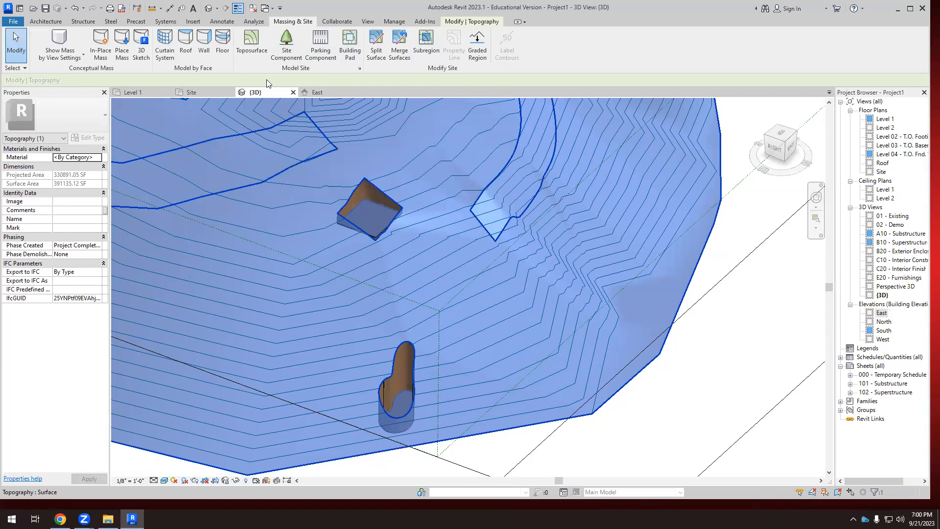
{"action": "scroll", "coordinate": [531, 285], "scroll_direction": "down", "scroll_amount": 5}
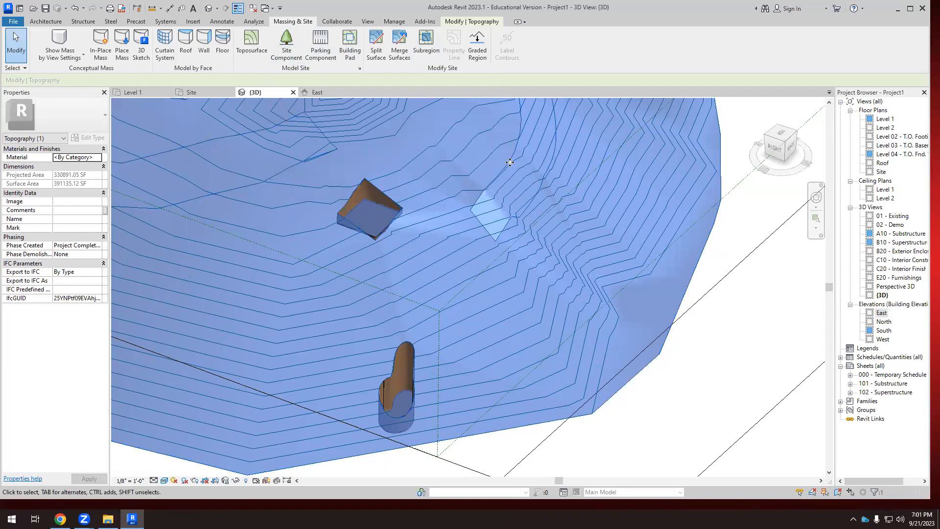
{"action": "left_click", "coordinate": [642, 290]}
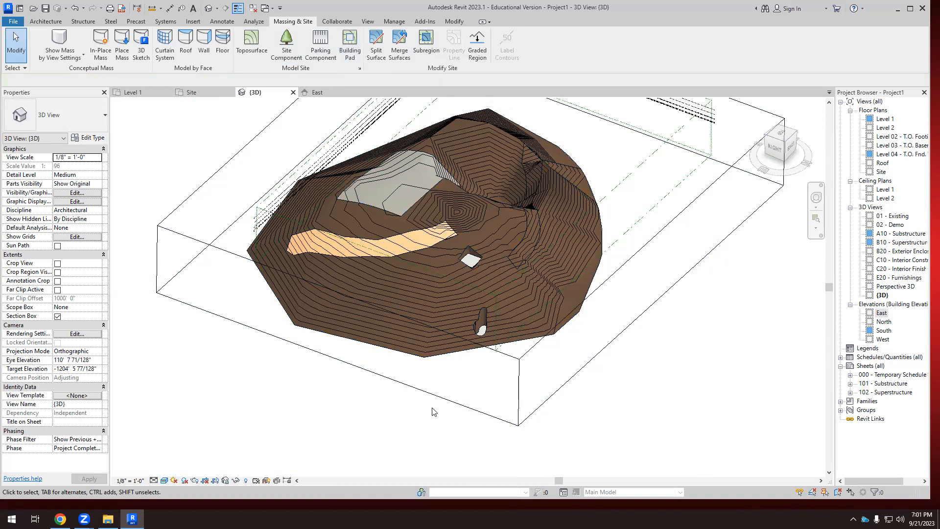
Switch to Chrome and search the web in a new tab for "revit 2024 building pad".
{"action": "left_click", "coordinate": [61, 519]}
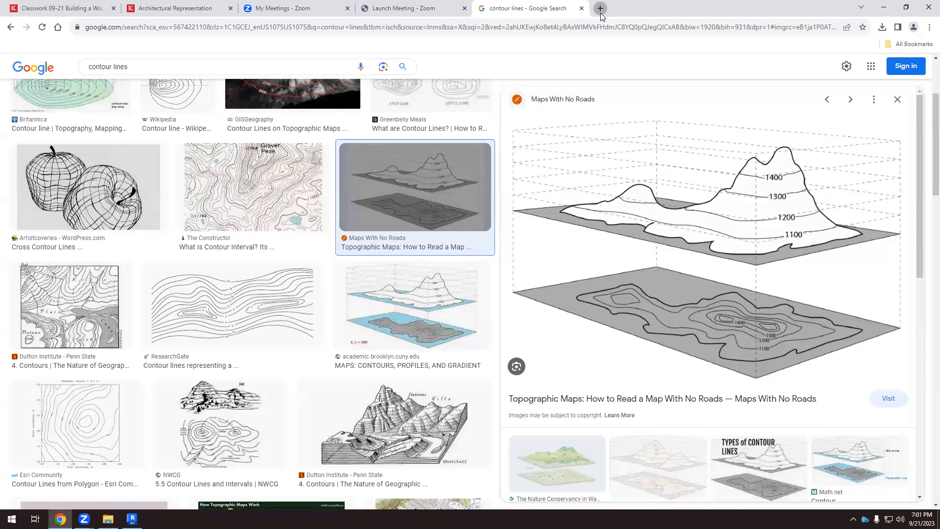
{"action": "left_click", "coordinate": [602, 10]}
{"action": "type", "text": "revit "}
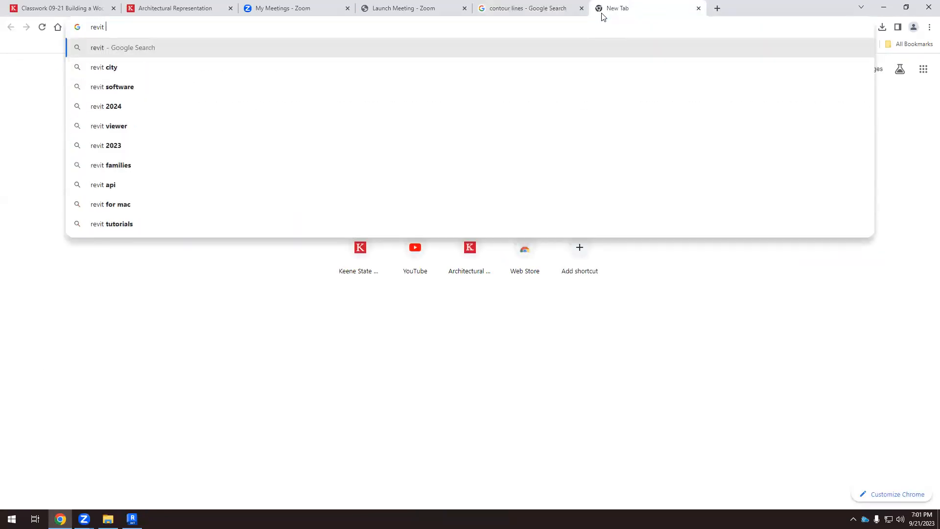
{"action": "type", "text": "2025"}
{"action": "key", "text": "BackSpace"}
{"action": "type", "text": "4 "}
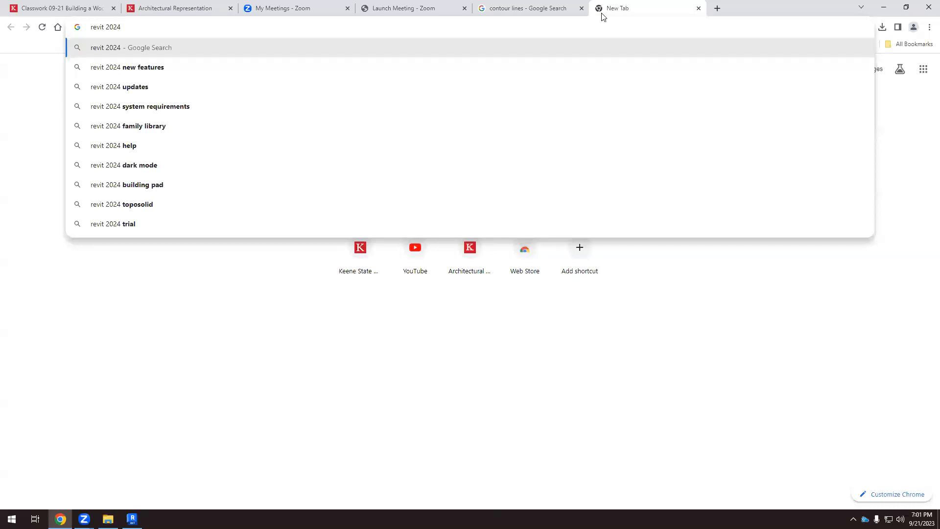
{"action": "type", "text": "build"}
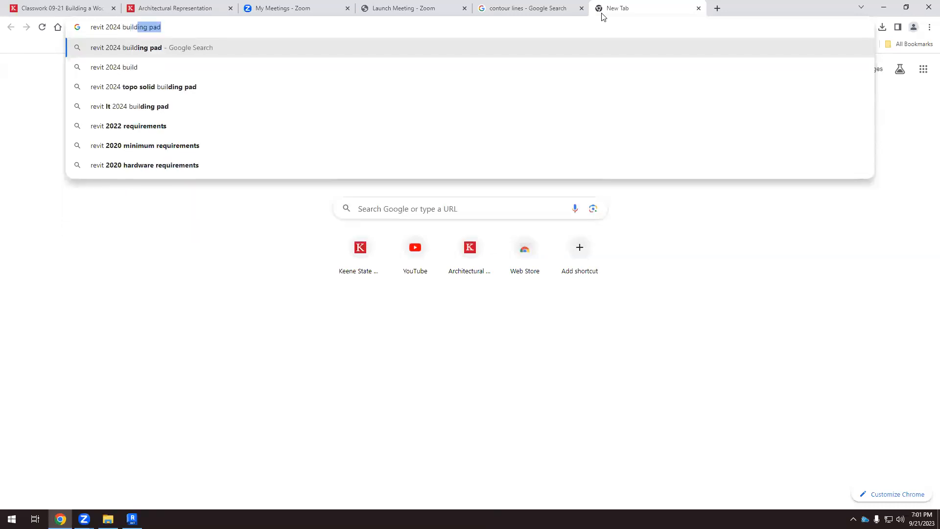
{"action": "type", "text": "ing "}
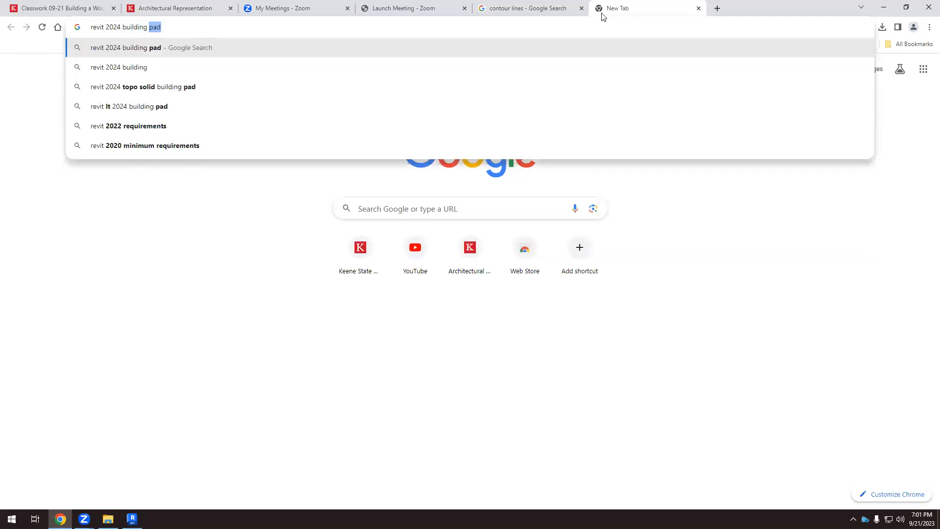
{"action": "type", "text": "pa"}
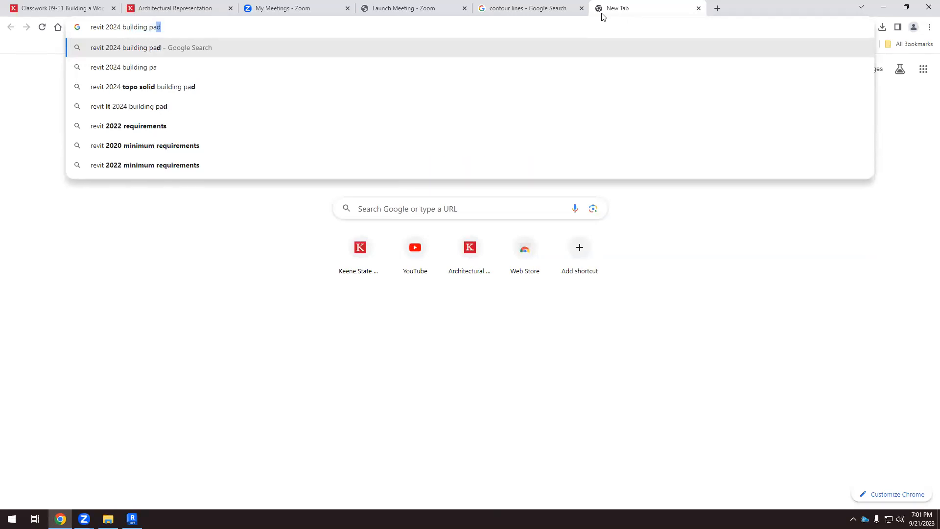
{"action": "type", "text": "d"}
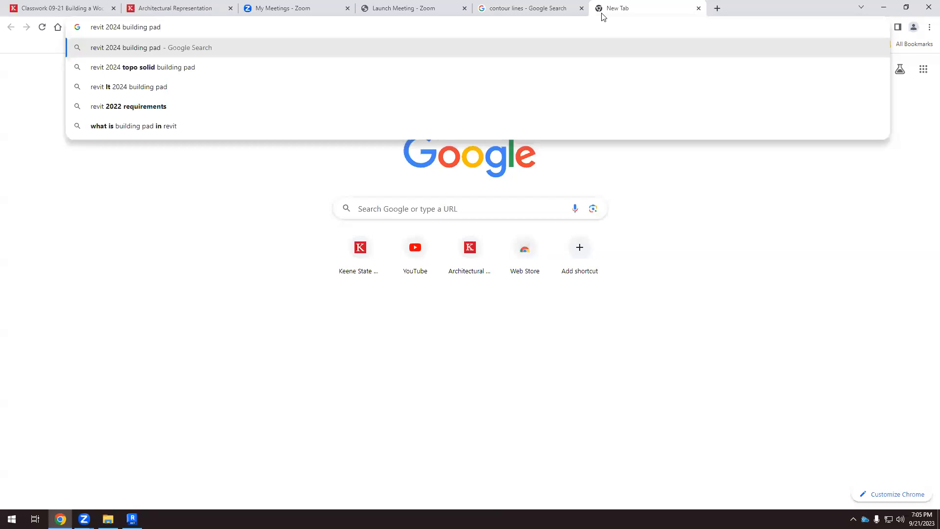
{"action": "key", "text": "Return"}
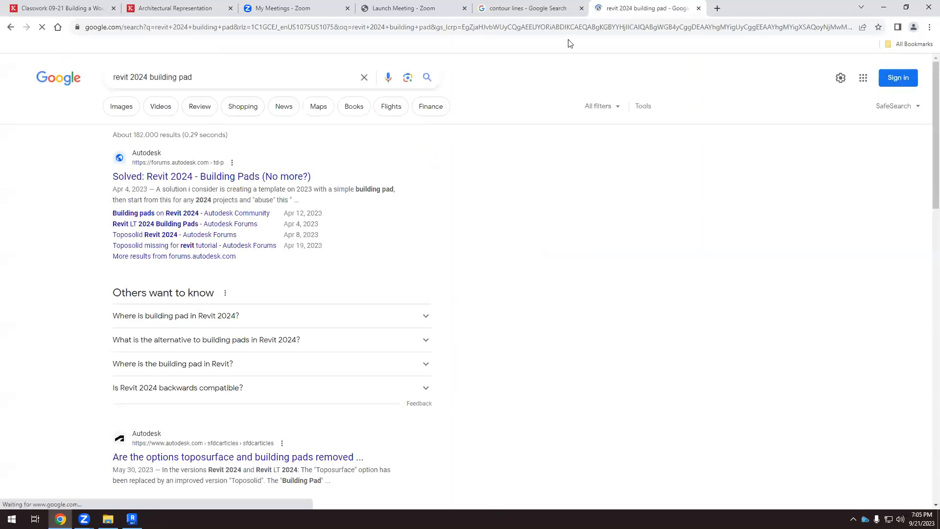
Open the video "Revit Toposolid - Complete Revit 2024 Tutorial" from the video results, skipping its ad and dismissing the YouTube TV offer.
{"action": "left_click", "coordinate": [163, 107]}
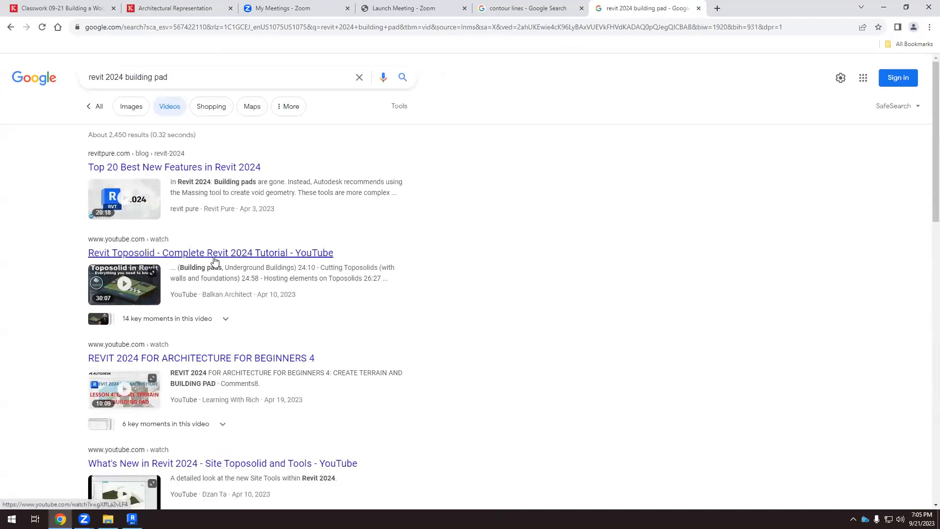
{"action": "left_click", "coordinate": [215, 255]}
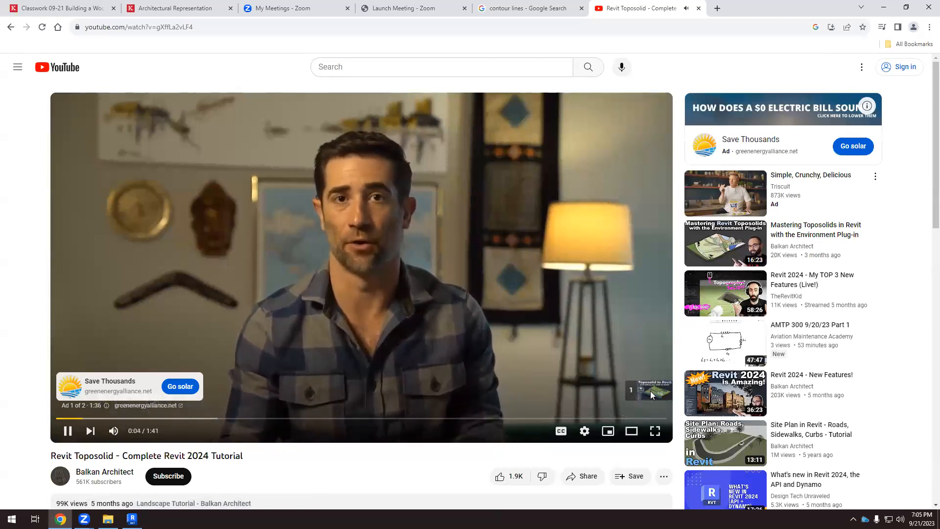
{"action": "left_click", "coordinate": [651, 392]}
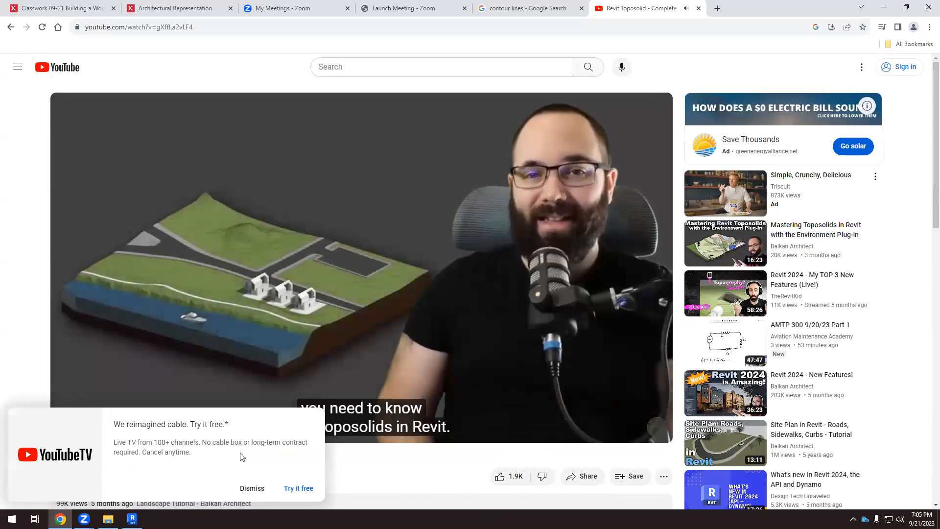
{"action": "left_click", "coordinate": [254, 488]}
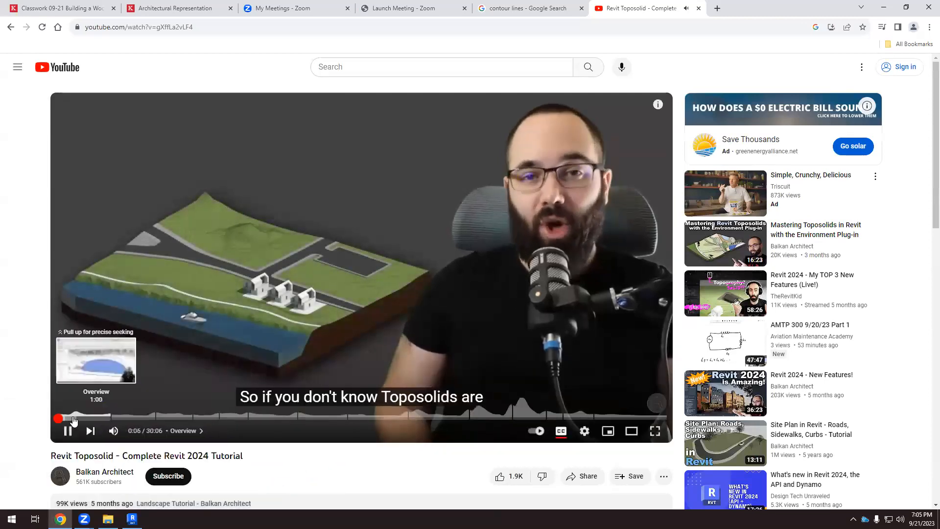
Skim the tutorial from its overview through toposurface conversion, toposolid from sketch and adding points, with the chapter list shown.
{"action": "left_click", "coordinate": [87, 419]}
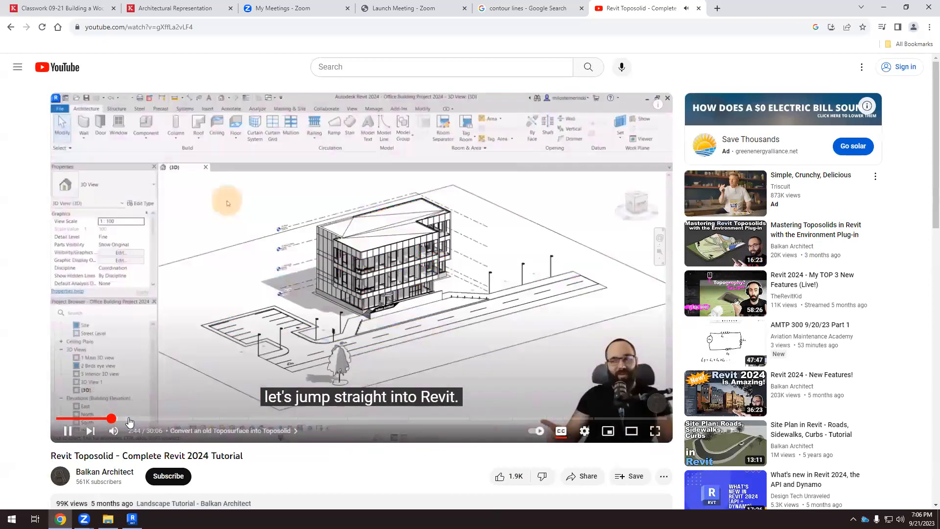
{"action": "left_click", "coordinate": [128, 419]}
{"action": "left_click", "coordinate": [146, 419]}
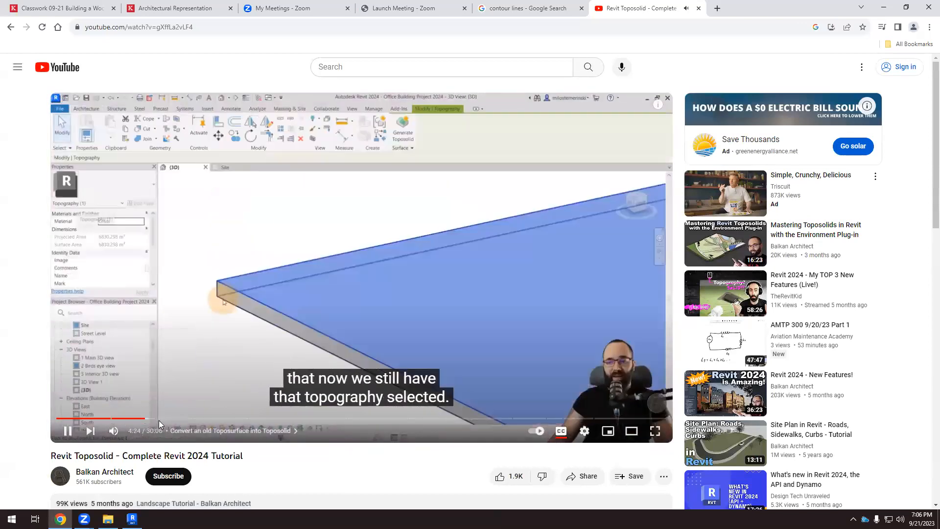
{"action": "left_click", "coordinate": [181, 429]}
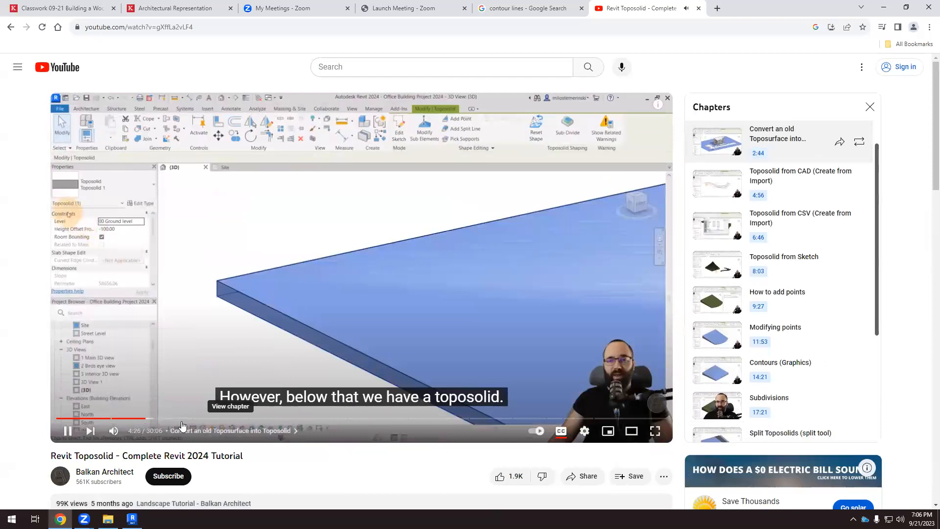
{"action": "left_click", "coordinate": [181, 420]}
{"action": "left_click", "coordinate": [214, 419]}
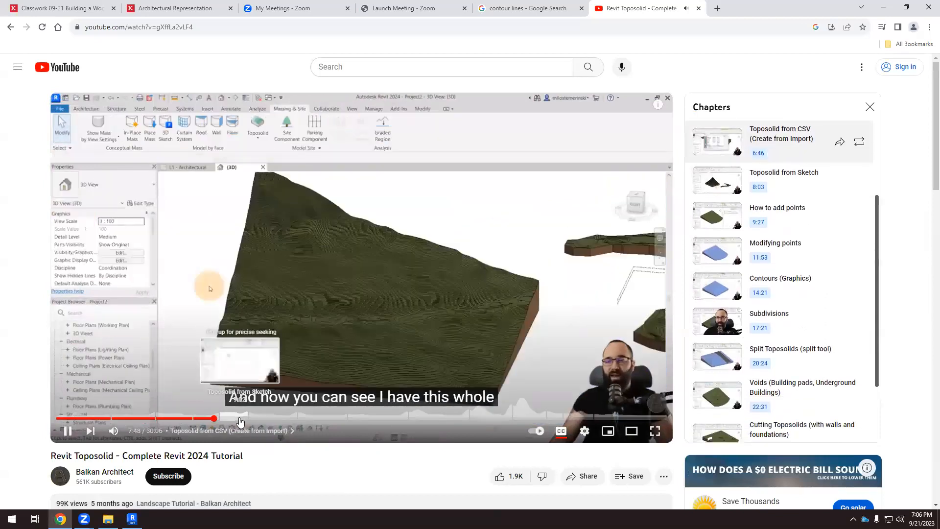
{"action": "left_click", "coordinate": [240, 420]}
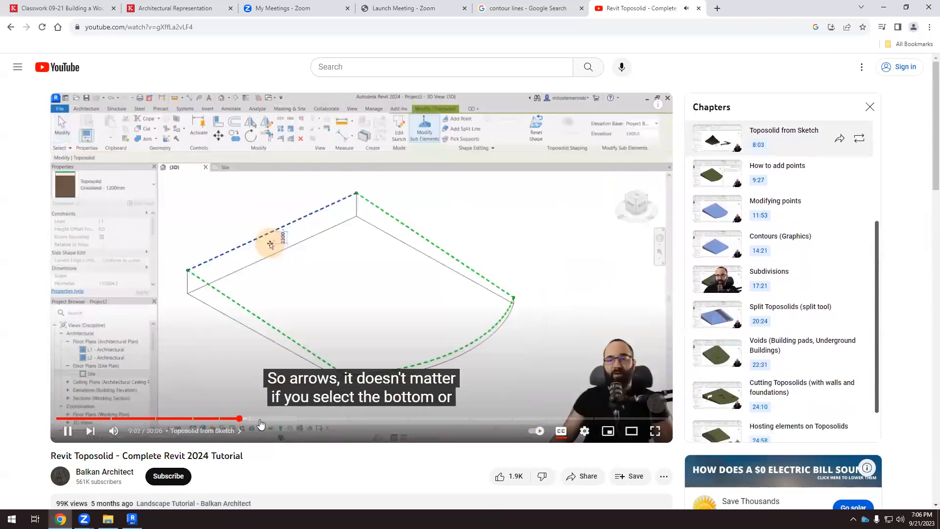
{"action": "left_click", "coordinate": [290, 420]}
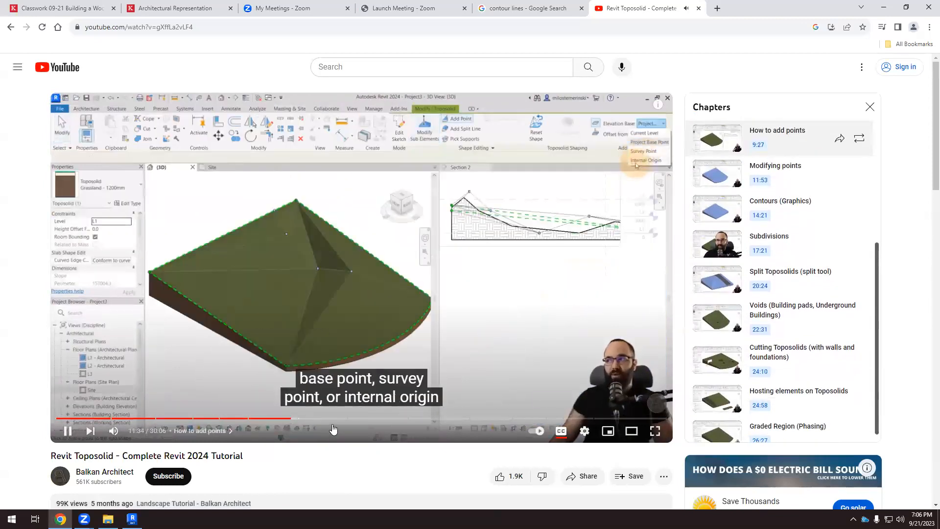
Skim the tutorial's contour graphics and subdivisions chapters, including the line settings for primary and secondary contours.
{"action": "left_click", "coordinate": [350, 419]}
{"action": "left_click", "coordinate": [371, 419]}
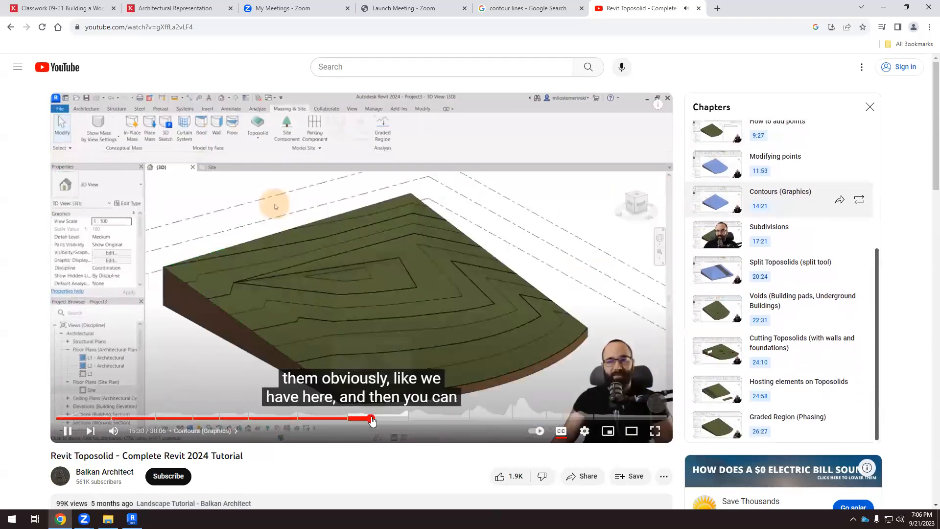
{"action": "left_click", "coordinate": [387, 418]}
{"action": "left_click", "coordinate": [409, 419]}
{"action": "left_click", "coordinate": [434, 420]}
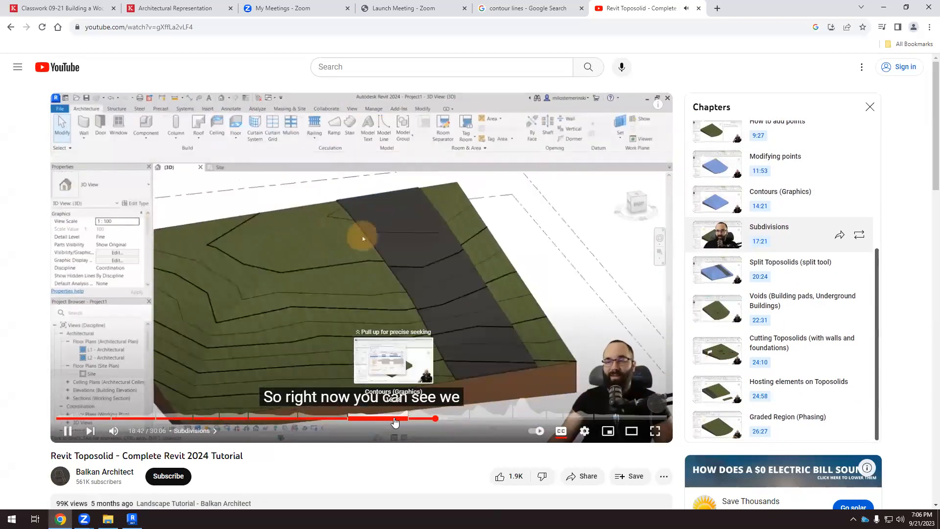
{"action": "left_click", "coordinate": [395, 420]}
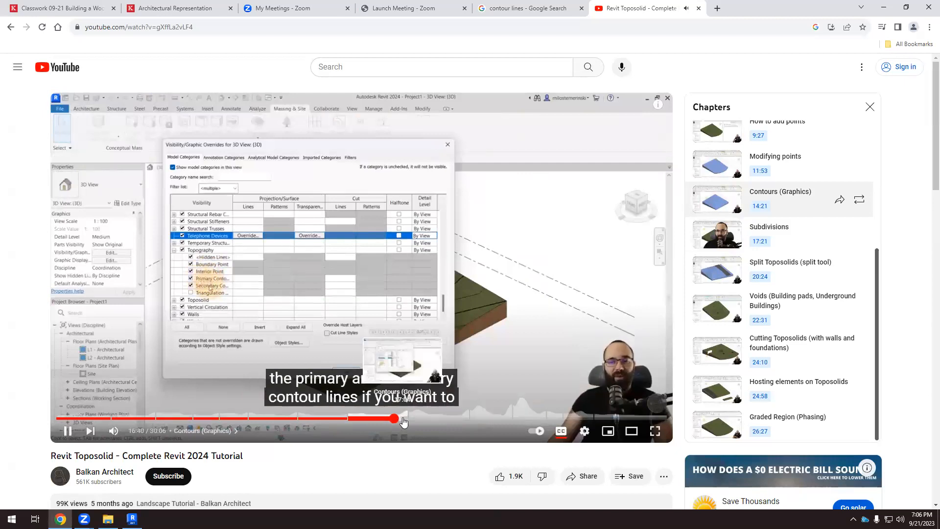
{"action": "left_click", "coordinate": [404, 420]}
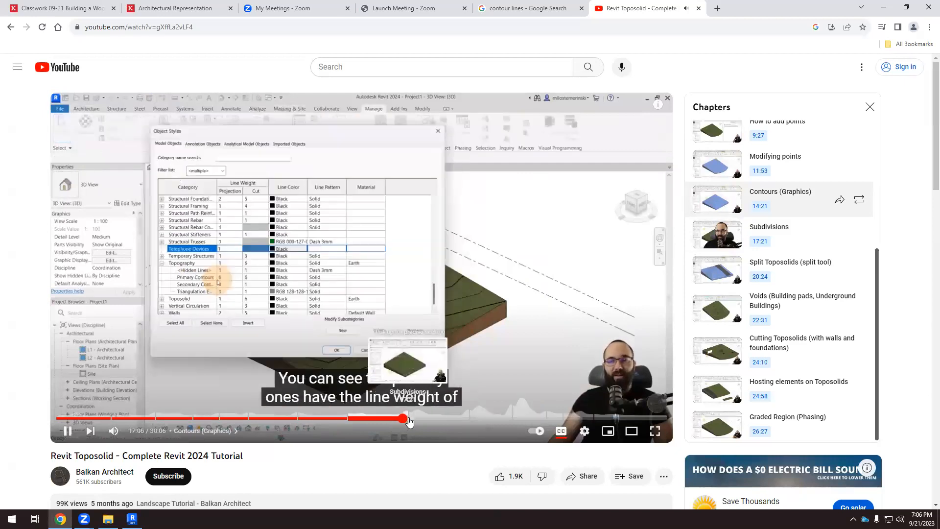
{"action": "left_click", "coordinate": [412, 420]}
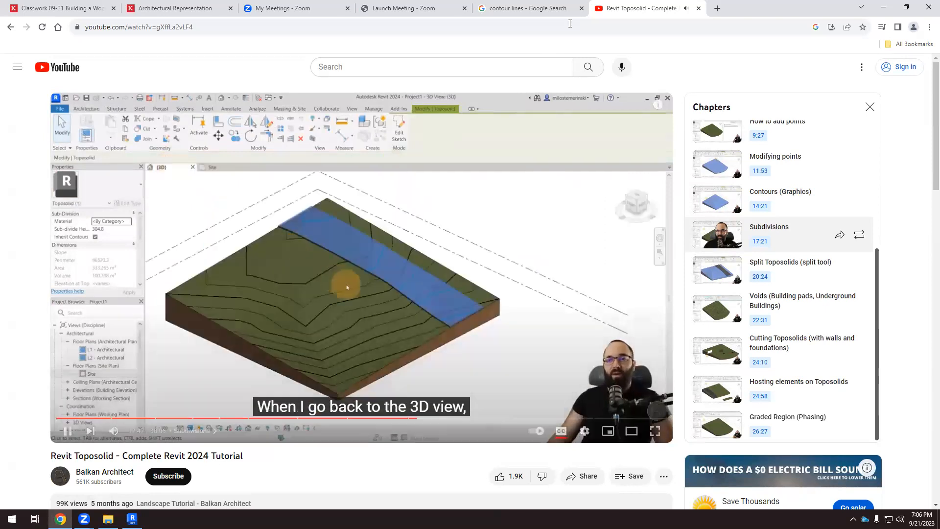
Close the tutorial video and switch back to the Revit project with the toposurface and pads.
{"action": "left_click", "coordinate": [699, 8]}
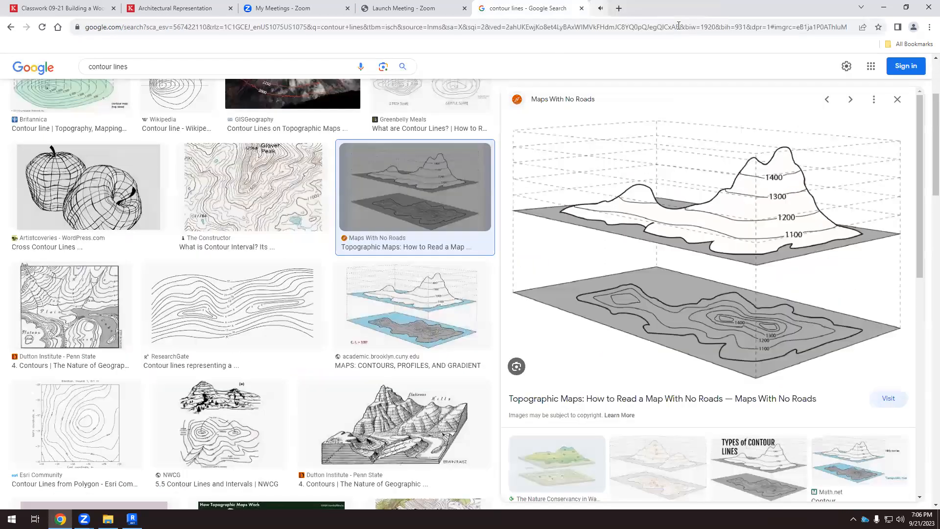
{"action": "left_click", "coordinate": [131, 518]}
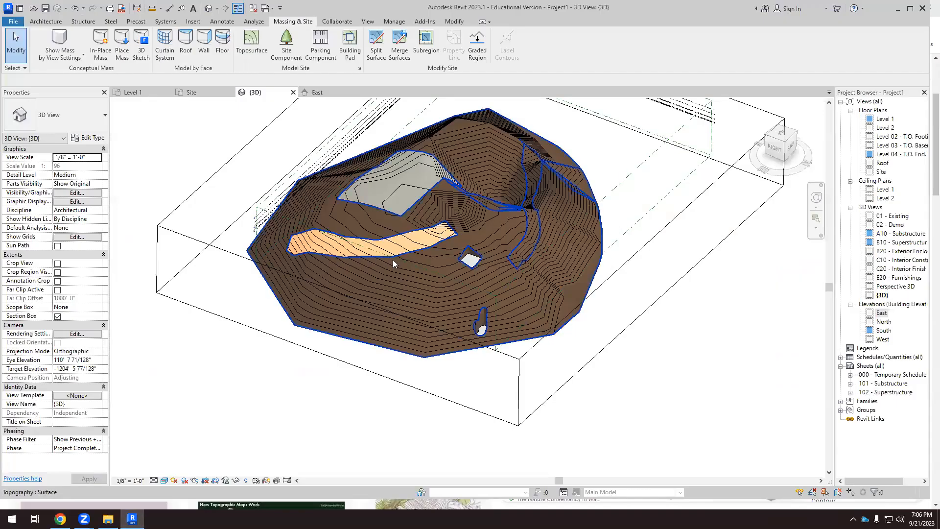
{"action": "middle_click_drag", "start_coordinate": [399, 307], "coordinate": [376, 246], "text": "shift"}
{"action": "scroll", "coordinate": [362, 242], "scroll_direction": "down", "scroll_amount": 3}
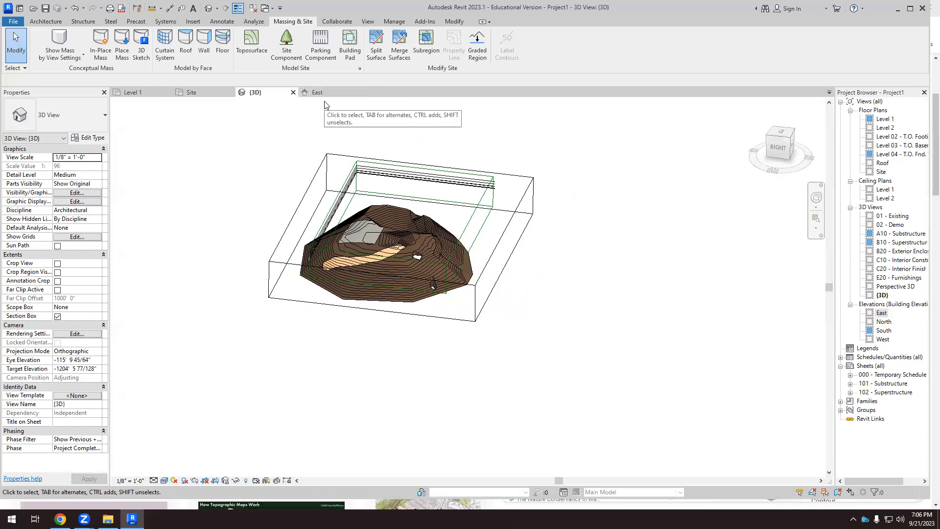
Close all open views of Project1 without saving the changes and exit Revit 2023.
{"action": "left_click", "coordinate": [354, 92]}
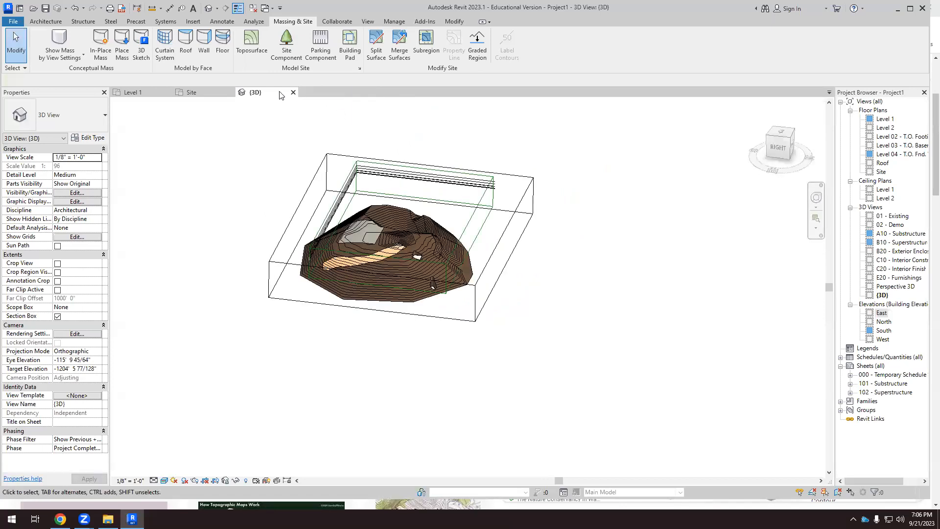
{"action": "left_click", "coordinate": [293, 92]}
{"action": "left_click", "coordinate": [231, 92]}
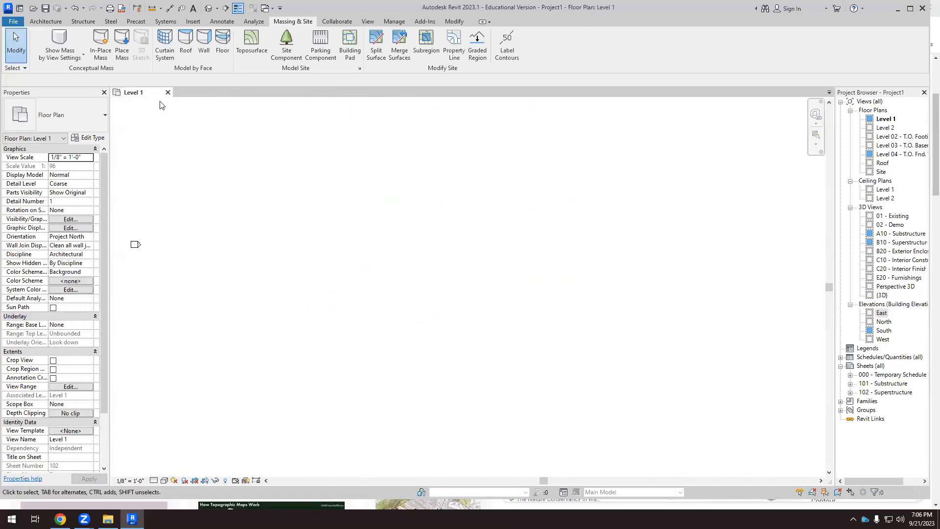
{"action": "scroll", "coordinate": [286, 295], "scroll_direction": "down", "scroll_amount": 3}
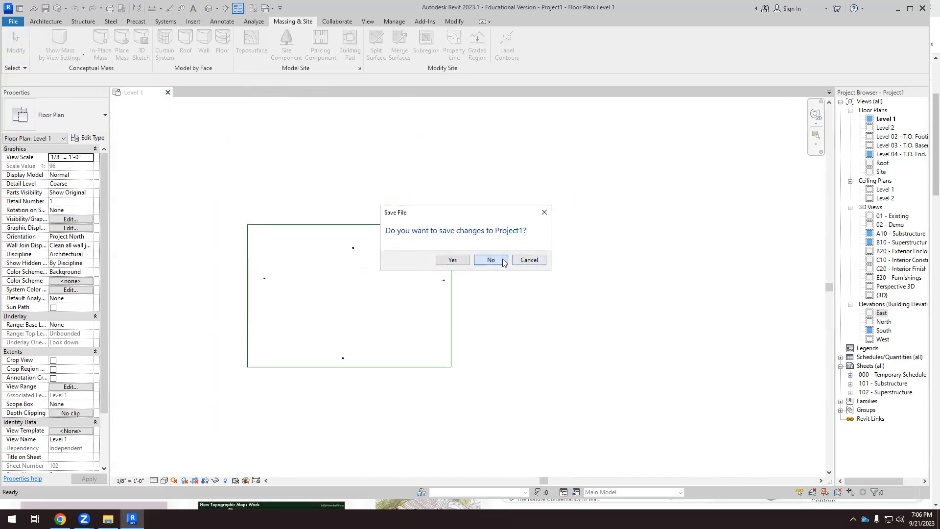
{"action": "left_click", "coordinate": [491, 260]}
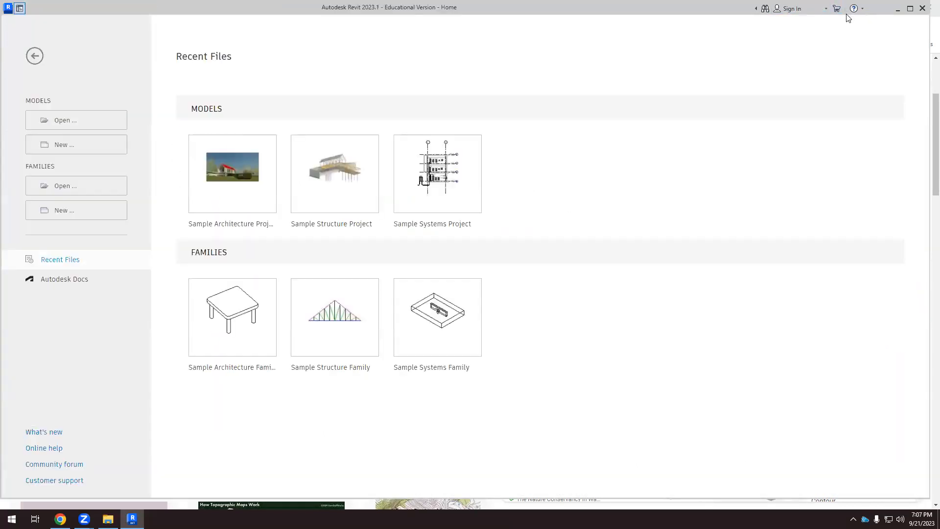
{"action": "left_click", "coordinate": [922, 8]}
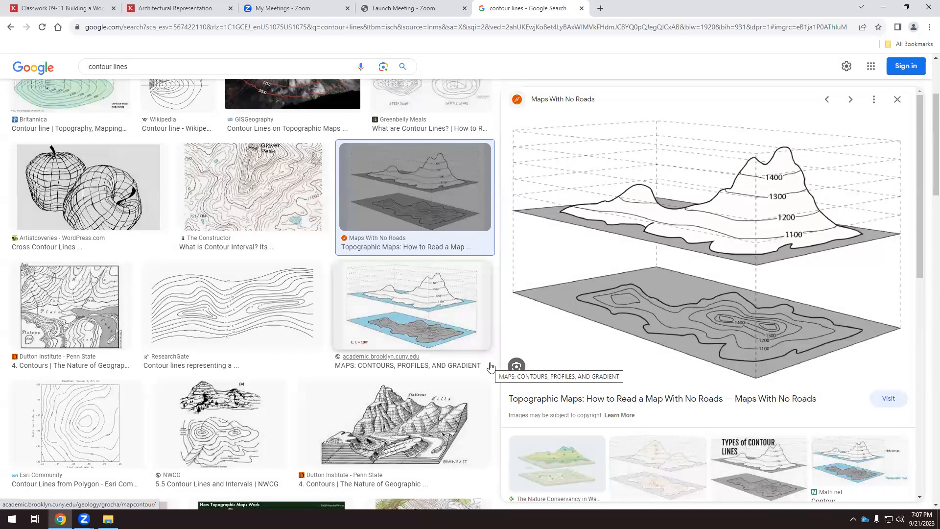
Switch to Chrome and download Spofford Topography Revit File.rvt from the course's ARCH220 SEPTEMBER 21 Revit Topography module.
{"action": "left_click", "coordinate": [59, 520]}
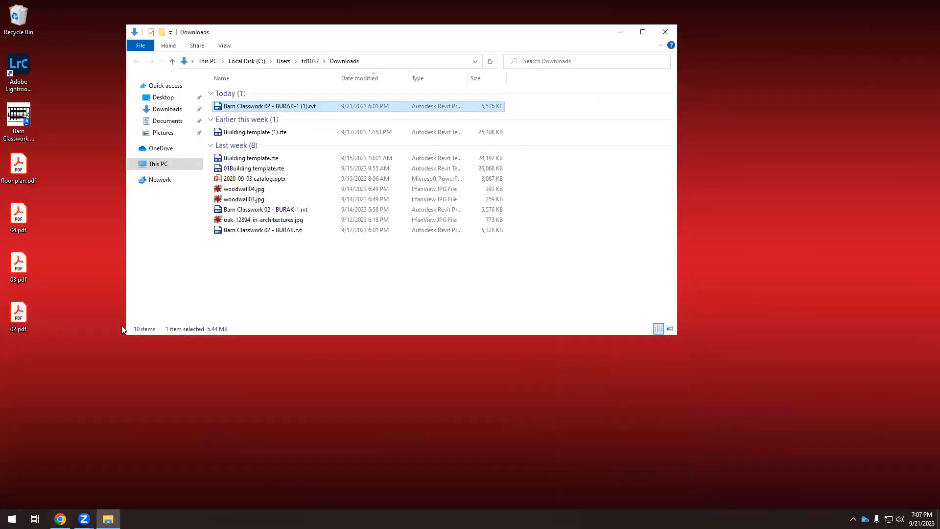
{"action": "left_click", "coordinate": [60, 519]}
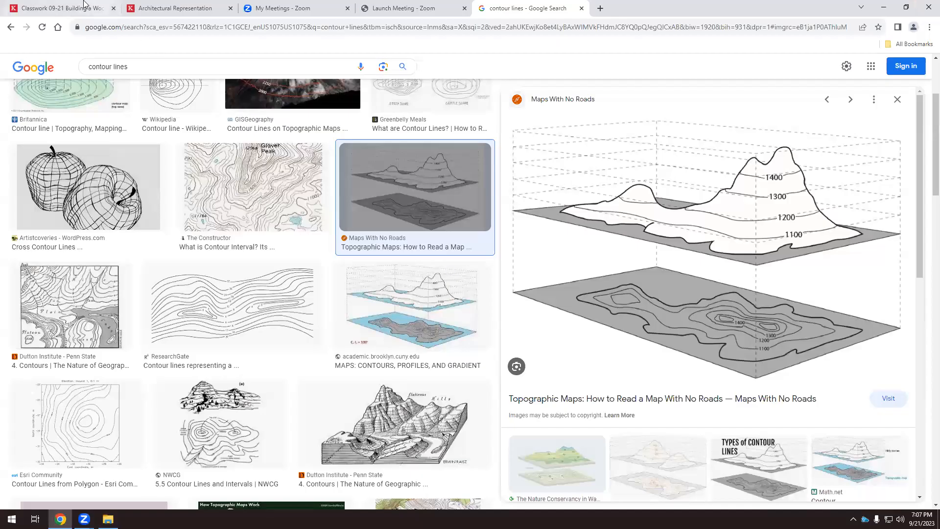
{"action": "left_click", "coordinate": [84, 6]}
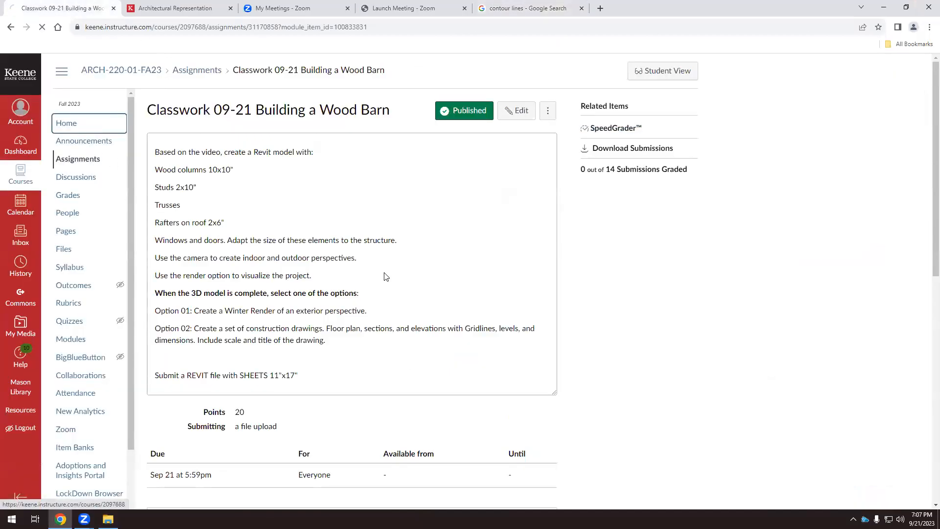
{"action": "scroll", "coordinate": [385, 277], "scroll_direction": "down", "scroll_amount": 10}
{"action": "scroll", "coordinate": [269, 327], "scroll_direction": "down", "scroll_amount": 20}
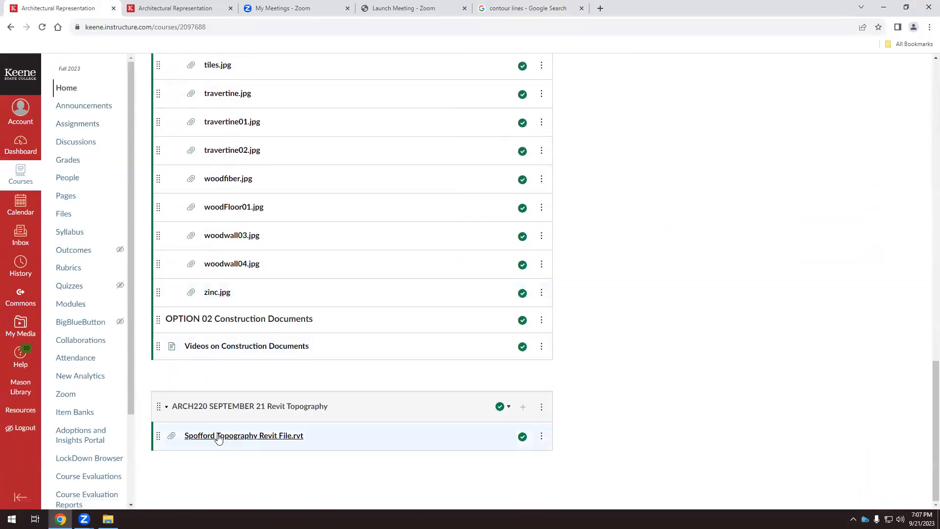
{"action": "left_click", "coordinate": [220, 438]}
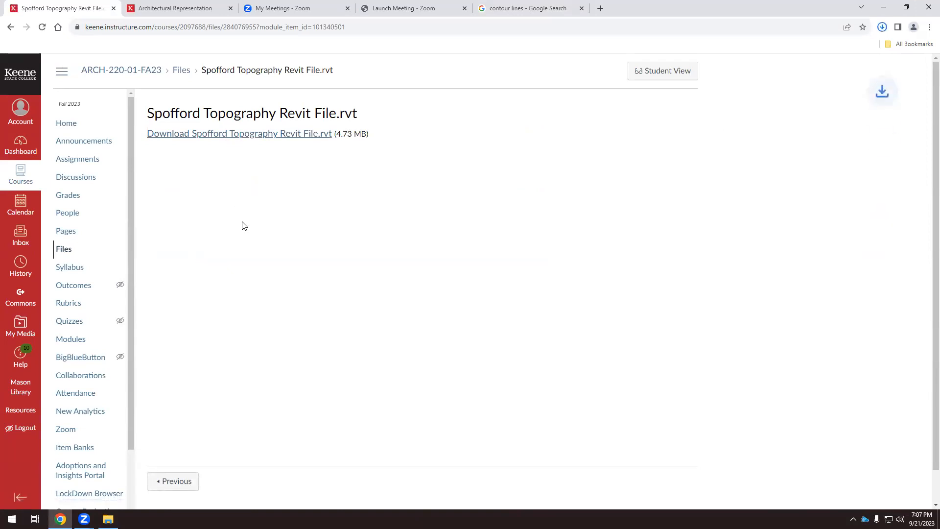
Open the downloaded Spofford Topography Revit File.rvt and upgrade the model from Revit 2020 to Revit 2024.
{"action": "left_click", "coordinate": [882, 30]}
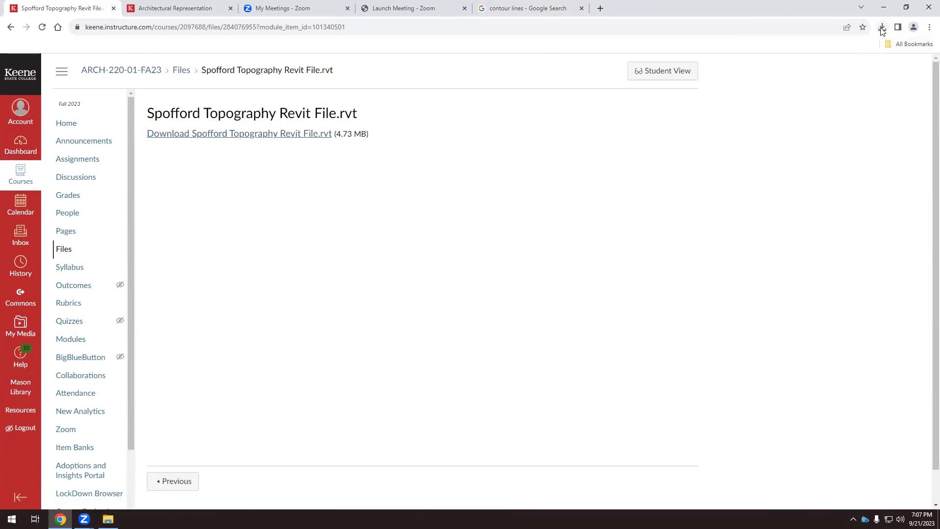
{"action": "left_click", "coordinate": [882, 29]}
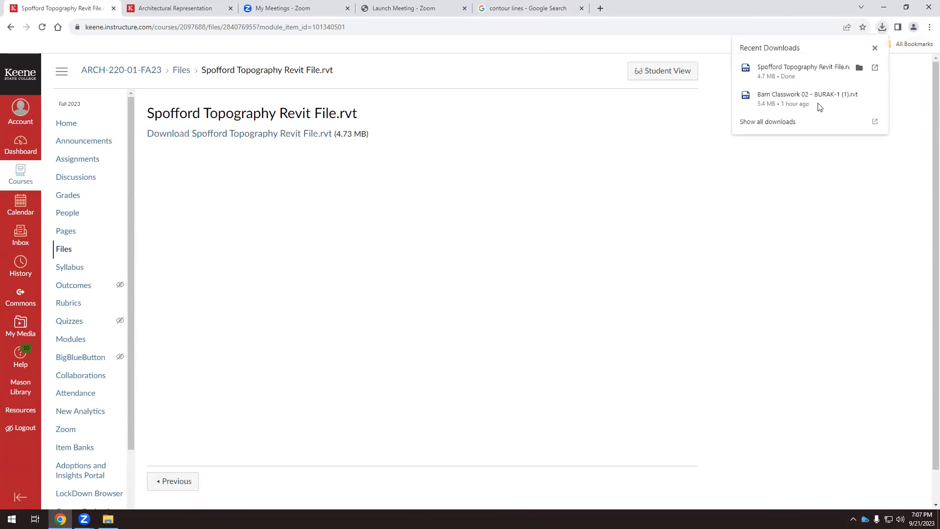
{"action": "left_click", "coordinate": [791, 100]}
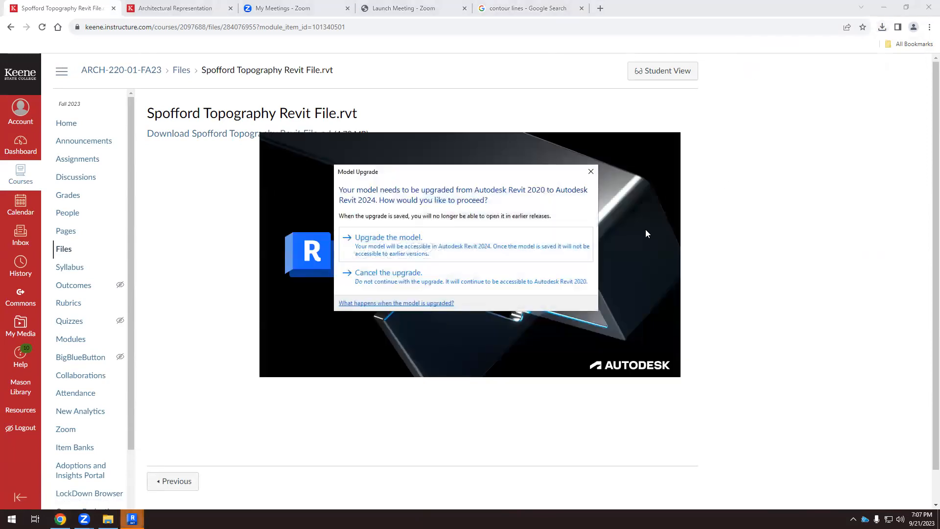
{"action": "left_click", "coordinate": [389, 238]}
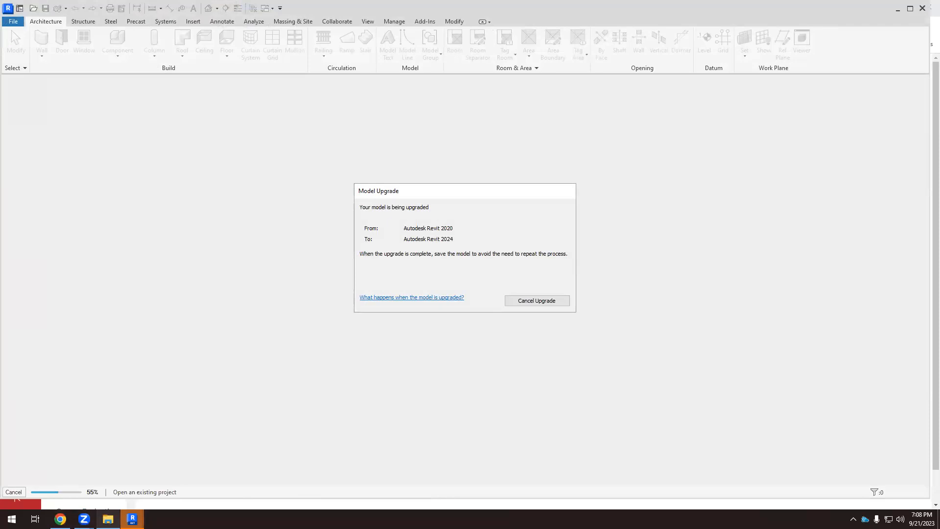
{"action": "left_click", "coordinate": [108, 520]}
{"action": "left_click", "coordinate": [274, 269]}
{"action": "left_click", "coordinate": [263, 118]}
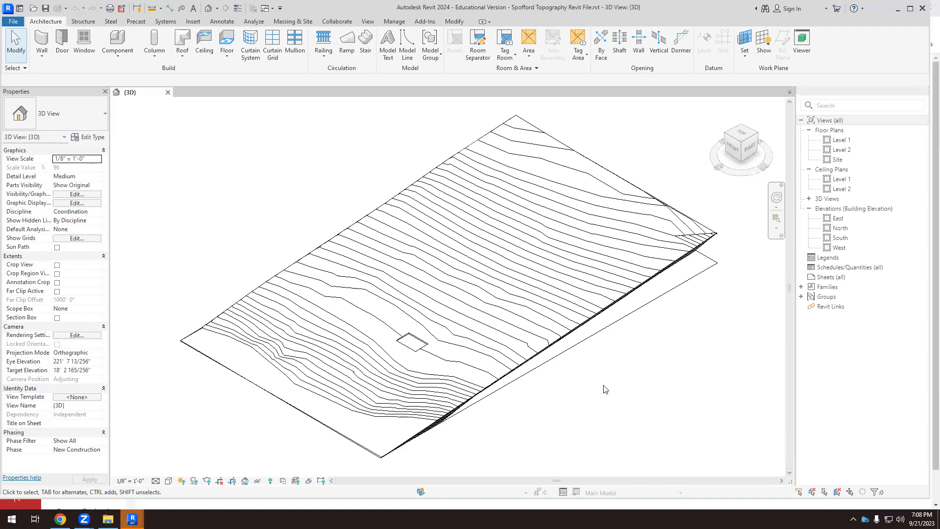
Examine the Spofford terrain in 3D and select the surface inside the rectangular cutout, followed by the building pad itself.
{"action": "middle_click_drag", "start_coordinate": [606, 389], "coordinate": [597, 363], "text": "shift"}
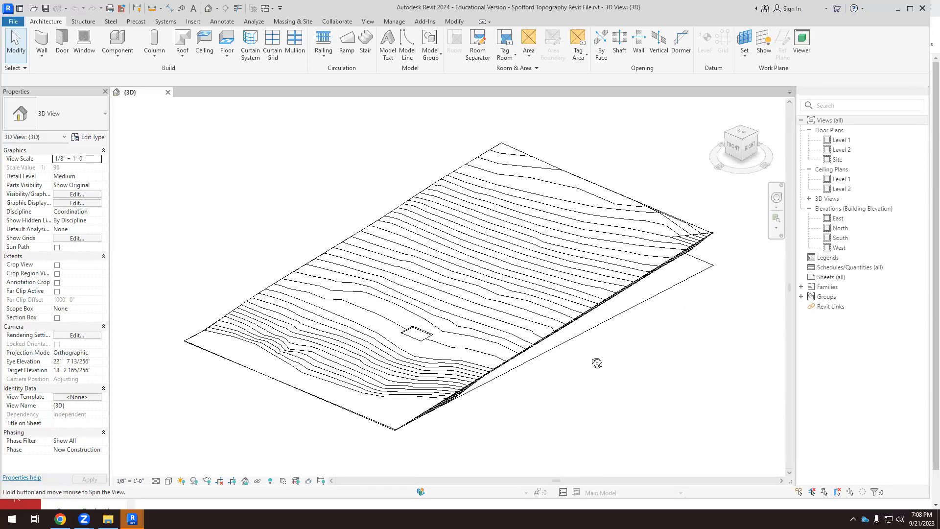
{"action": "scroll", "coordinate": [510, 401], "scroll_direction": "up", "scroll_amount": 1}
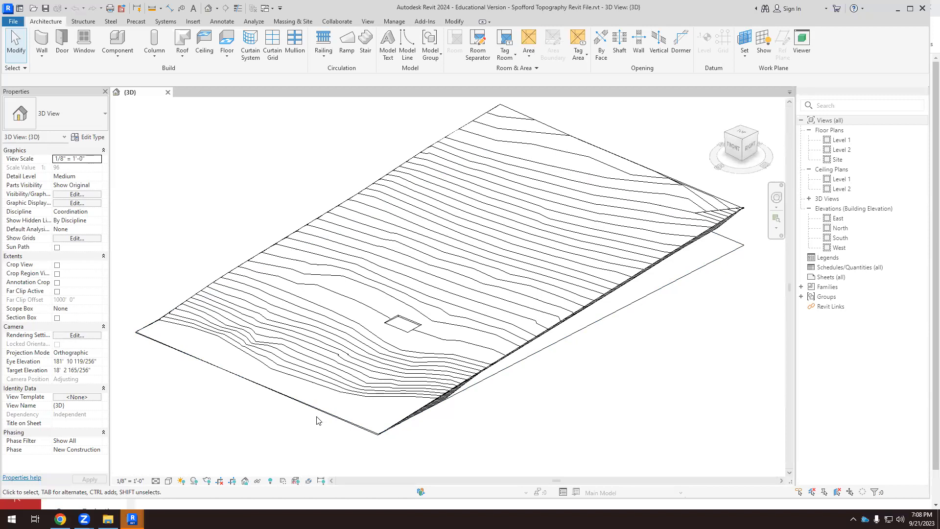
{"action": "left_click", "coordinate": [412, 334]}
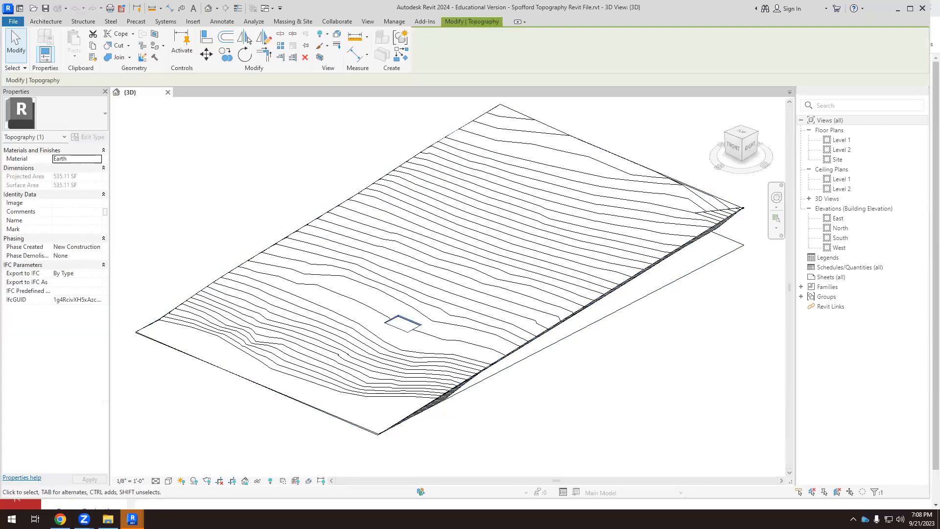
{"action": "scroll", "coordinate": [411, 335], "scroll_direction": "up", "scroll_amount": 4}
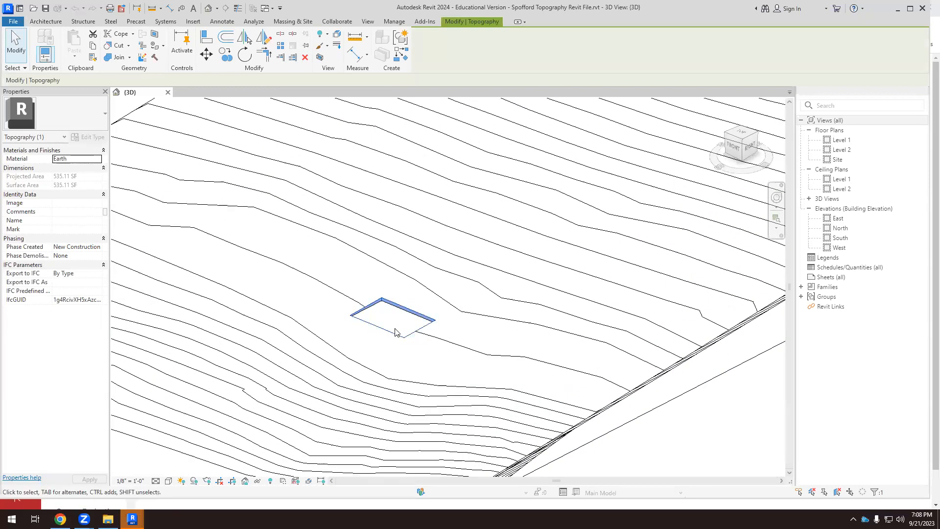
{"action": "scroll", "coordinate": [400, 316], "scroll_direction": "up", "scroll_amount": 3}
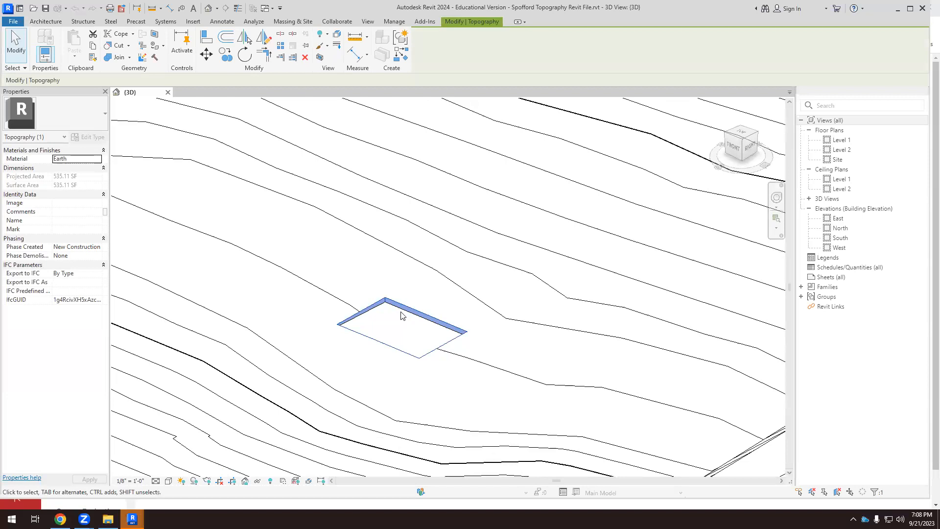
{"action": "left_click", "coordinate": [401, 315]}
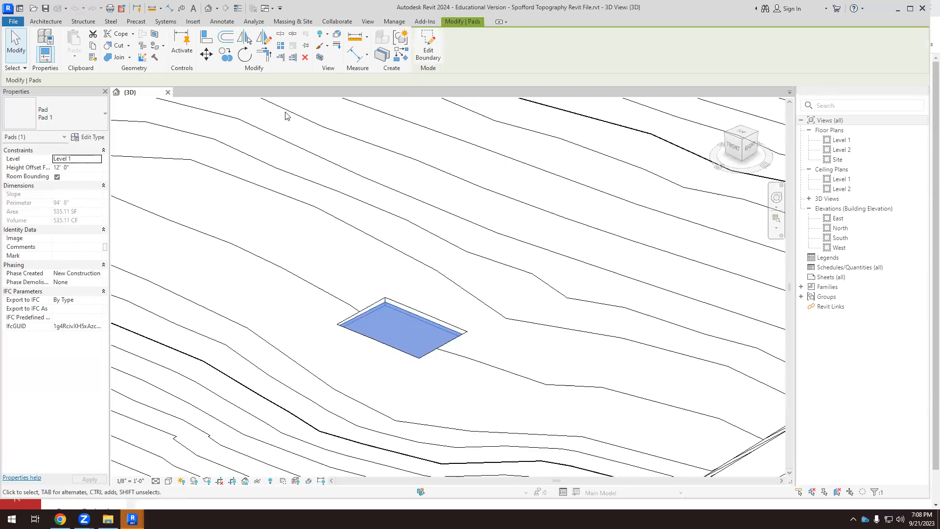
{"action": "left_click", "coordinate": [427, 49]}
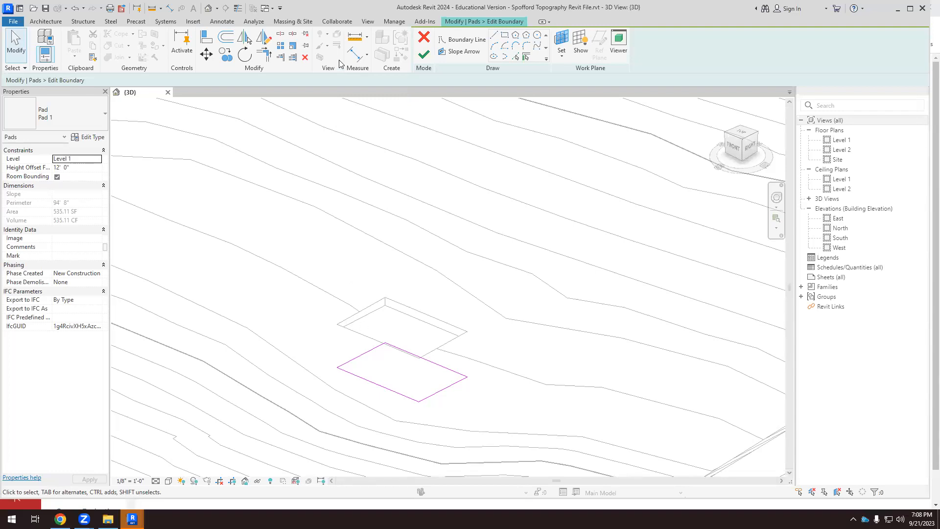
{"action": "left_click", "coordinate": [425, 44]}
{"action": "scroll", "coordinate": [455, 255], "scroll_direction": "down", "scroll_amount": 8}
{"action": "left_click", "coordinate": [513, 420]}
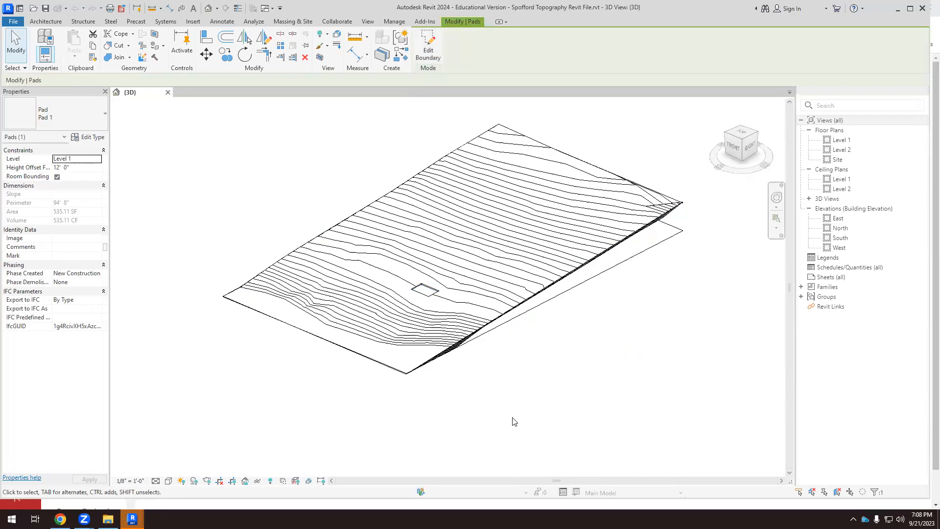
Edit the building pad's boundary, stretching its two uphill corners upslope so that the left side is about 52' 8" long.
{"action": "scroll", "coordinate": [485, 354], "scroll_direction": "down", "scroll_amount": 1}
{"action": "middle_click_drag", "start_coordinate": [495, 388], "coordinate": [470, 332], "text": "shift"}
{"action": "scroll", "coordinate": [448, 334], "scroll_direction": "up", "scroll_amount": 5}
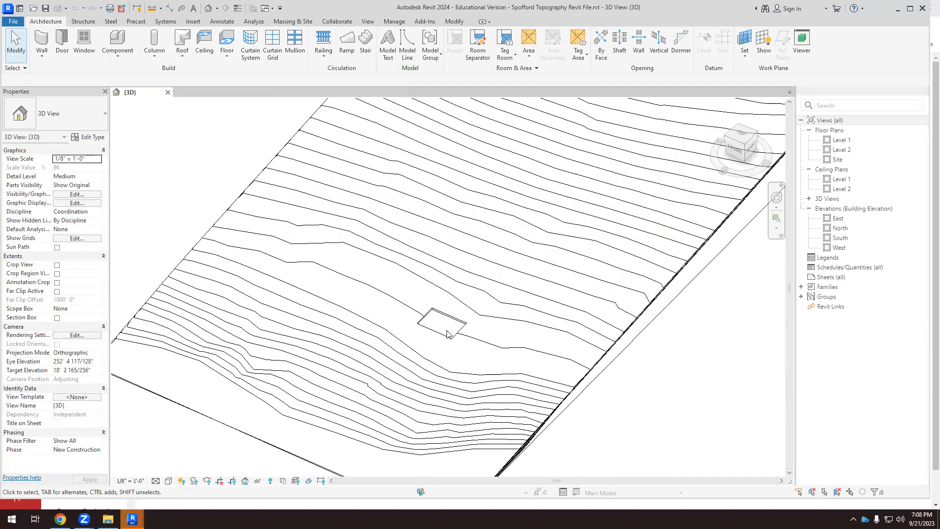
{"action": "scroll", "coordinate": [447, 334], "scroll_direction": "up", "scroll_amount": 2}
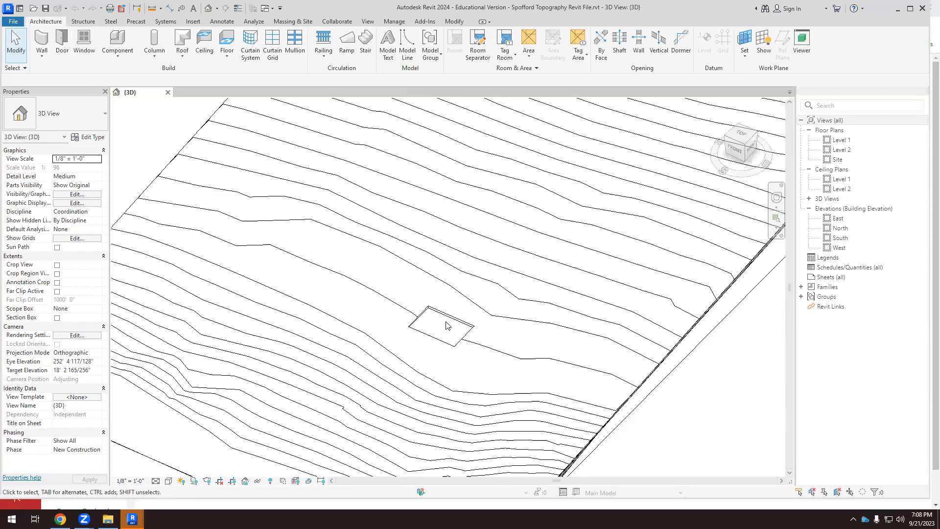
{"action": "left_click", "coordinate": [449, 324]}
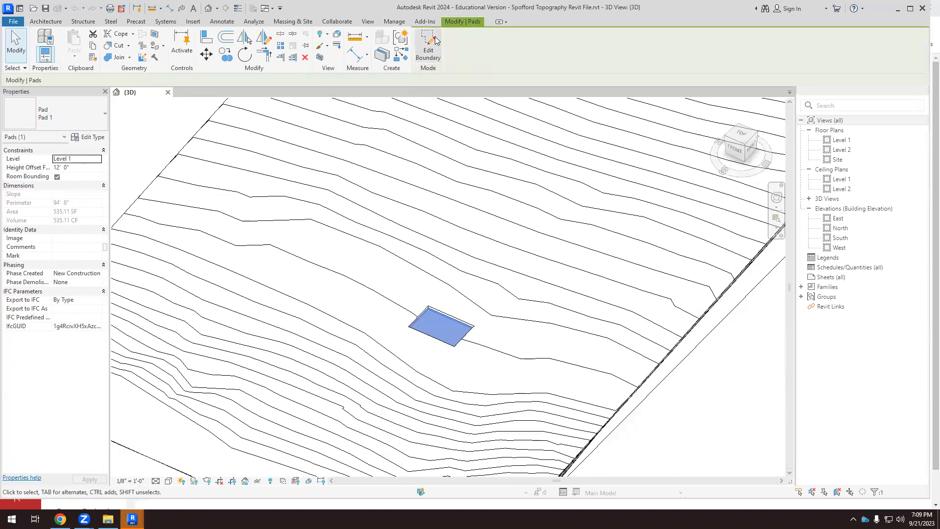
{"action": "left_click", "coordinate": [428, 47]}
{"action": "left_click", "coordinate": [451, 336]}
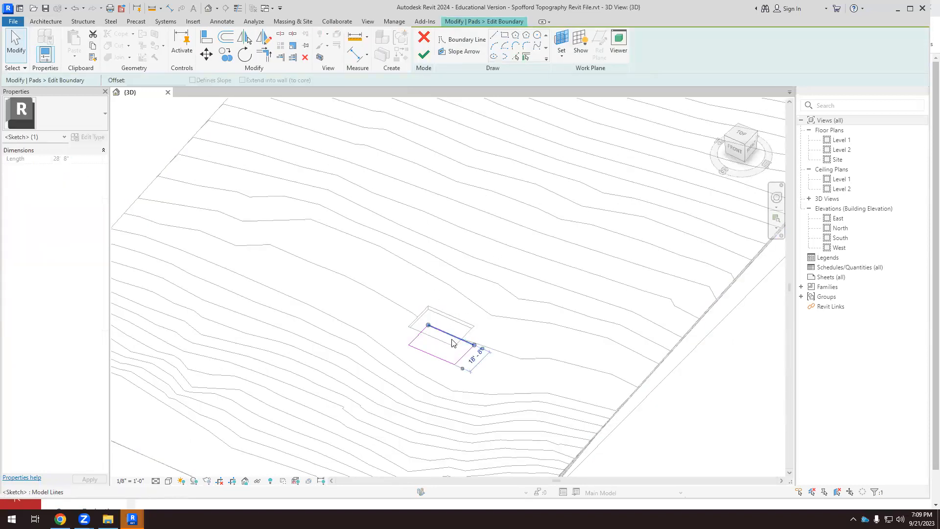
{"action": "left_click_drag", "start_coordinate": [428, 325], "coordinate": [503, 289]}
{"action": "left_click", "coordinate": [422, 330]}
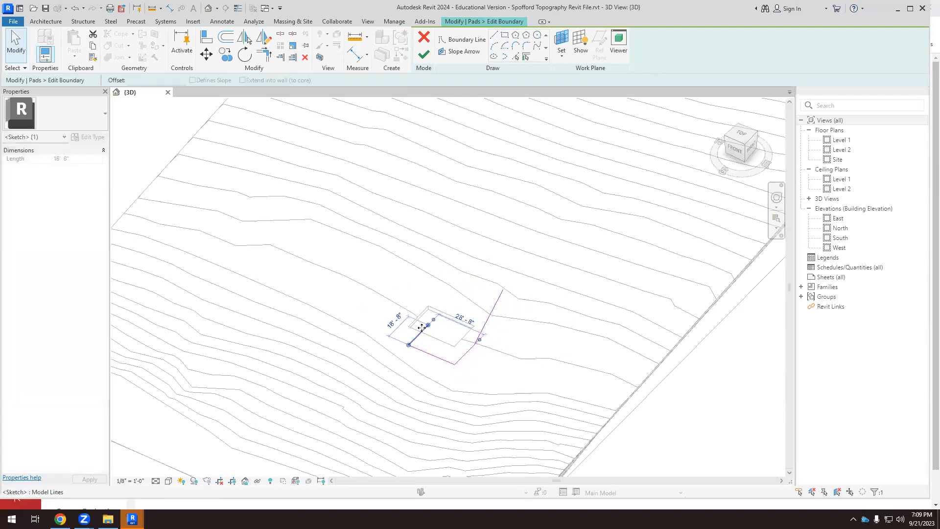
{"action": "left_click_drag", "start_coordinate": [428, 325], "coordinate": [408, 278]}
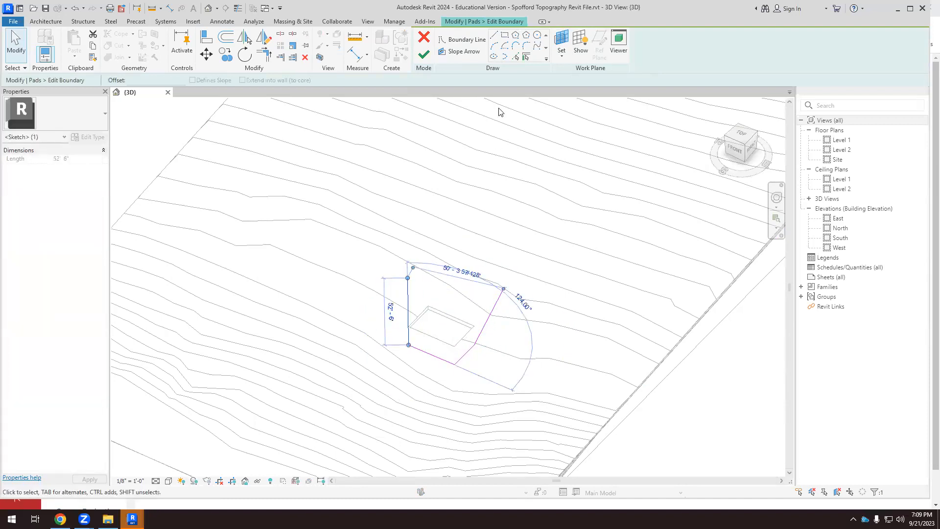
Close the pad boundary with a straight line between the two moved corners, finish the sketch and view the enlarged pad in 3D.
{"action": "left_click", "coordinate": [496, 38]}
{"action": "left_click", "coordinate": [410, 277]}
{"action": "scroll", "coordinate": [505, 303], "scroll_direction": "up", "scroll_amount": 3}
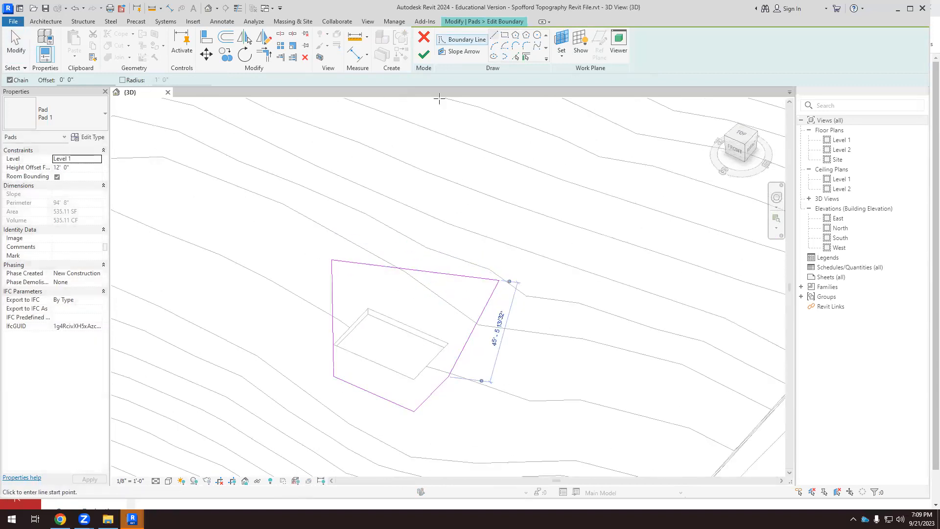
{"action": "left_click", "coordinate": [424, 54]}
{"action": "scroll", "coordinate": [409, 274], "scroll_direction": "down", "scroll_amount": 5}
{"action": "left_click", "coordinate": [566, 403]}
{"action": "middle_click_drag", "start_coordinate": [566, 403], "coordinate": [566, 350], "text": "shift"}
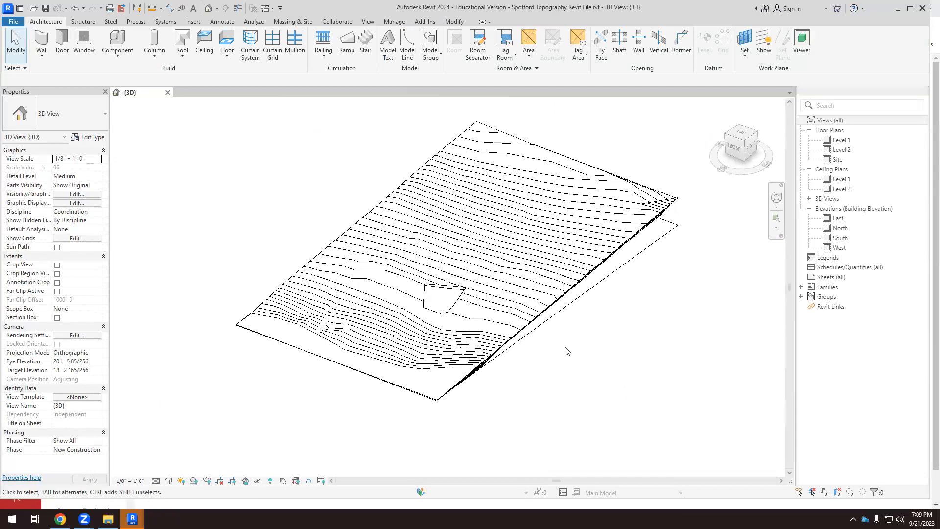
{"action": "middle_click_drag", "start_coordinate": [588, 350], "coordinate": [643, 290], "text": "shift"}
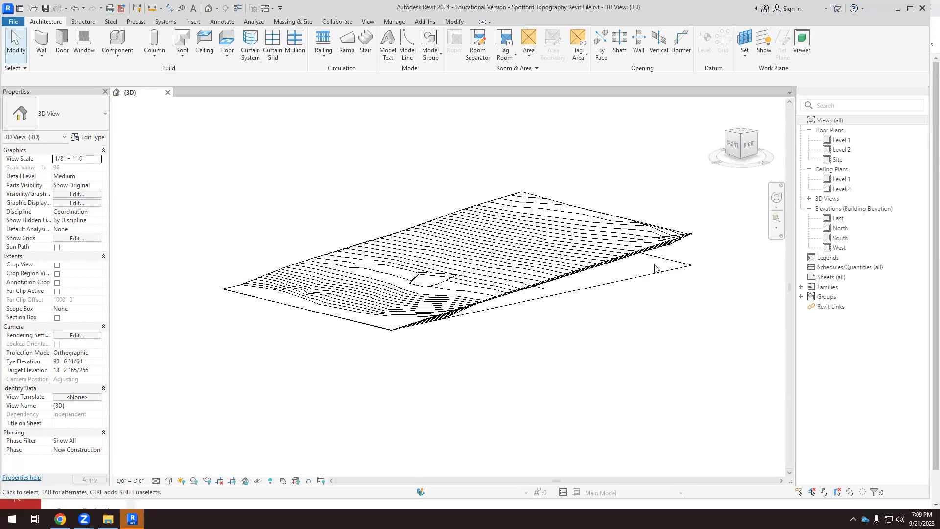
Select the flat topography surface beneath the contoured Spofford terrain to inspect its properties, and clear the selection.
{"action": "left_click", "coordinate": [628, 253]}
{"action": "left_click", "coordinate": [631, 296]}
{"action": "left_click", "coordinate": [629, 281]}
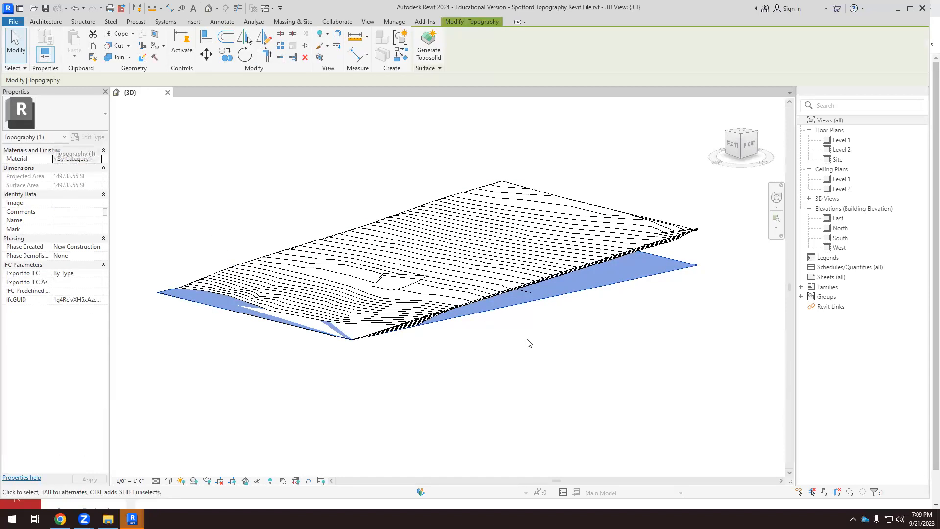
{"action": "scroll", "coordinate": [635, 344], "scroll_direction": "up", "scroll_amount": 3}
{"action": "left_click", "coordinate": [642, 344]}
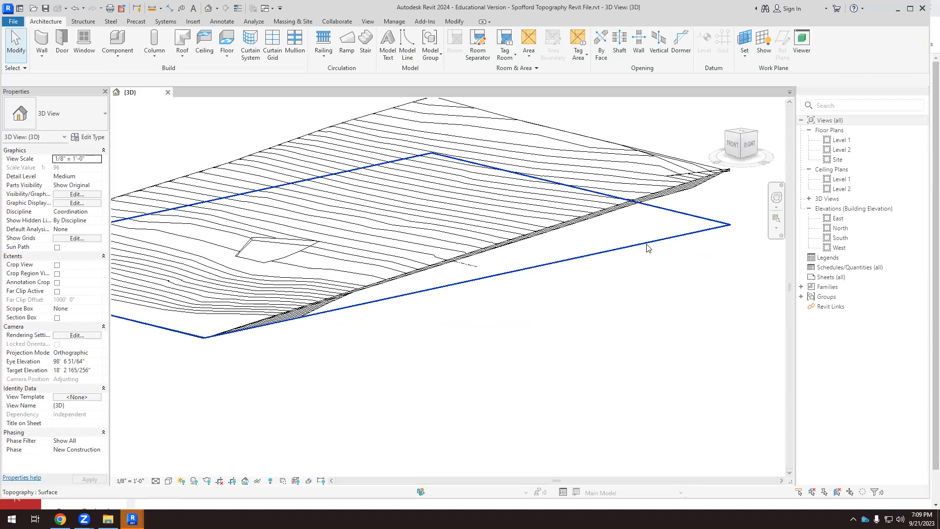
{"action": "left_click", "coordinate": [645, 246]}
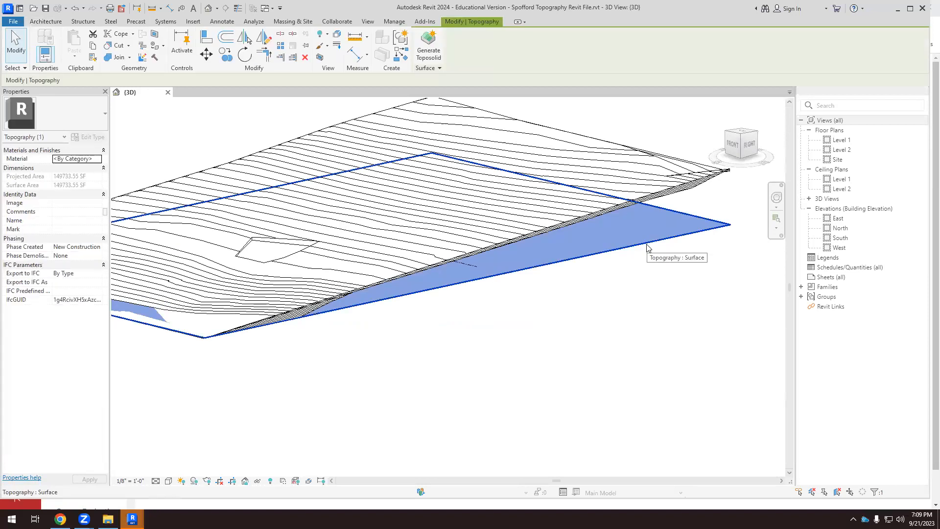
{"action": "key", "text": "Escape"}
Examine the contoured terrain, its flat base surface and the building pad from several angles in 3D.
{"action": "scroll", "coordinate": [647, 248], "scroll_direction": "down", "scroll_amount": 2}
{"action": "middle_click_drag", "start_coordinate": [646, 248], "coordinate": [549, 306], "text": "shift"}
{"action": "scroll", "coordinate": [544, 277], "scroll_direction": "up", "scroll_amount": 2}
{"action": "middle_click_drag", "start_coordinate": [612, 316], "coordinate": [594, 231], "text": "shift"}
{"action": "scroll", "coordinate": [558, 250], "scroll_direction": "up", "scroll_amount": 2}
{"action": "middle_click_drag", "start_coordinate": [566, 276], "coordinate": [596, 239], "text": "shift"}
{"action": "scroll", "coordinate": [529, 280], "scroll_direction": "down", "scroll_amount": 3}
{"action": "middle_click_drag", "start_coordinate": [516, 327], "coordinate": [626, 360], "text": "shift"}
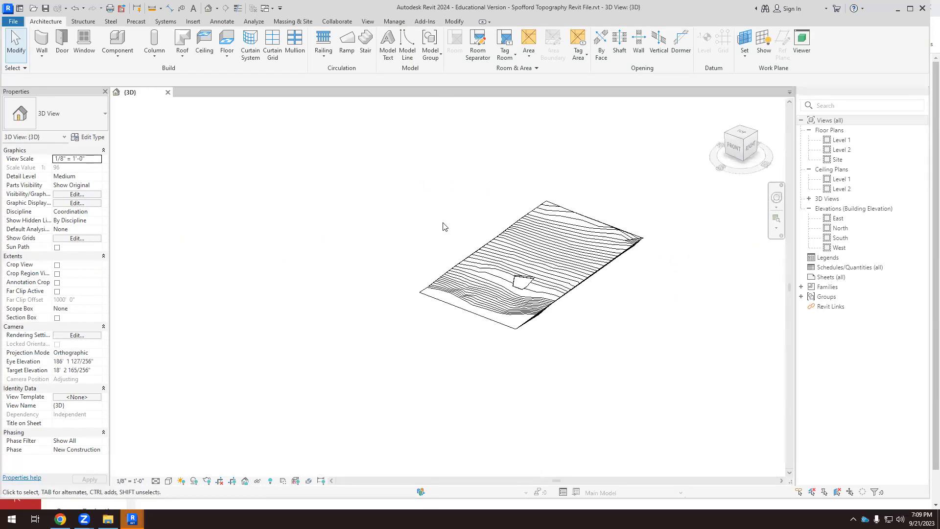
{"action": "scroll", "coordinate": [445, 226], "scroll_direction": "down", "scroll_amount": 3}
{"action": "scroll", "coordinate": [613, 203], "scroll_direction": "up", "scroll_amount": 2}
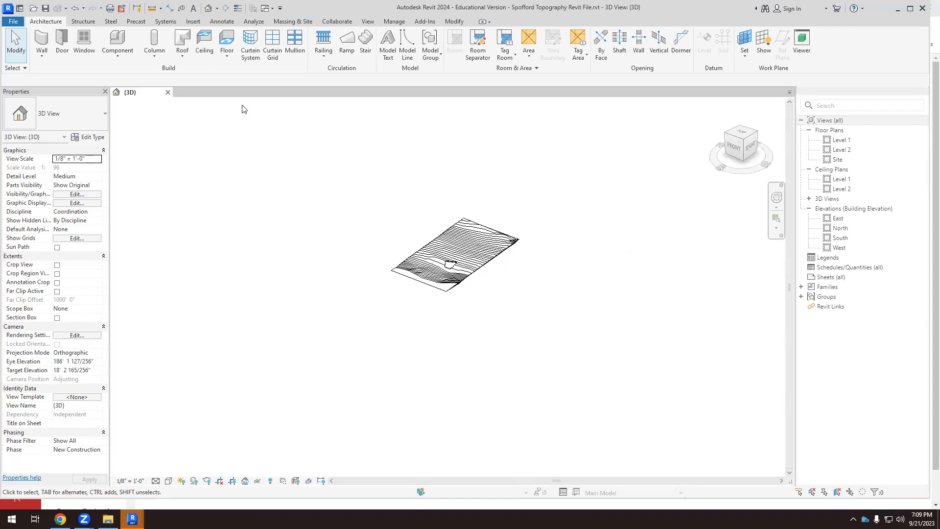
Draw a scope box around the whole topography in the Site floor plan.
{"action": "double_click", "coordinate": [840, 140]}
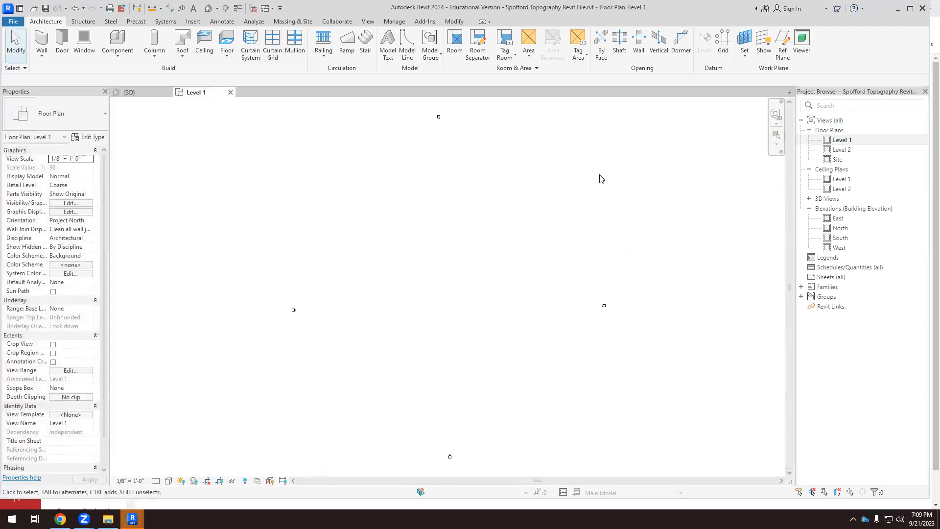
{"action": "double_click", "coordinate": [838, 160]}
{"action": "scroll", "coordinate": [557, 289], "scroll_direction": "down", "scroll_amount": 3}
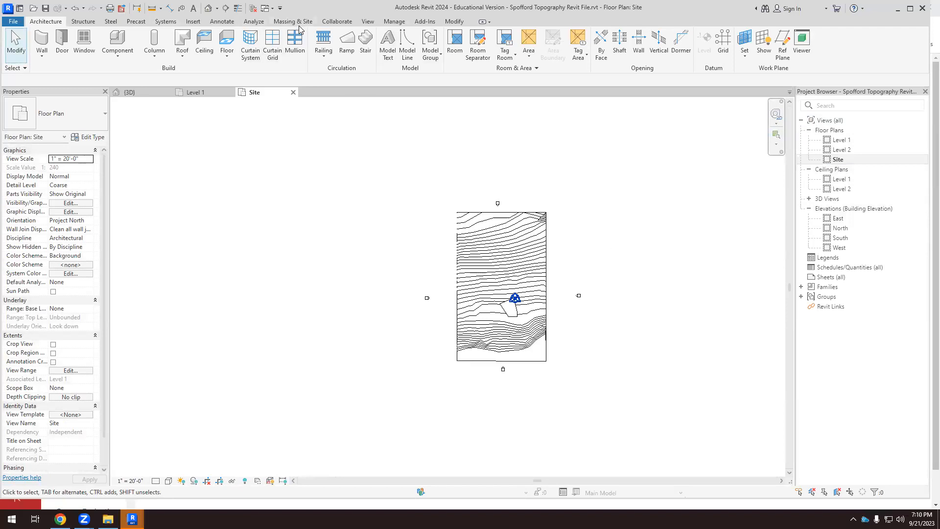
{"action": "left_click", "coordinate": [367, 22]}
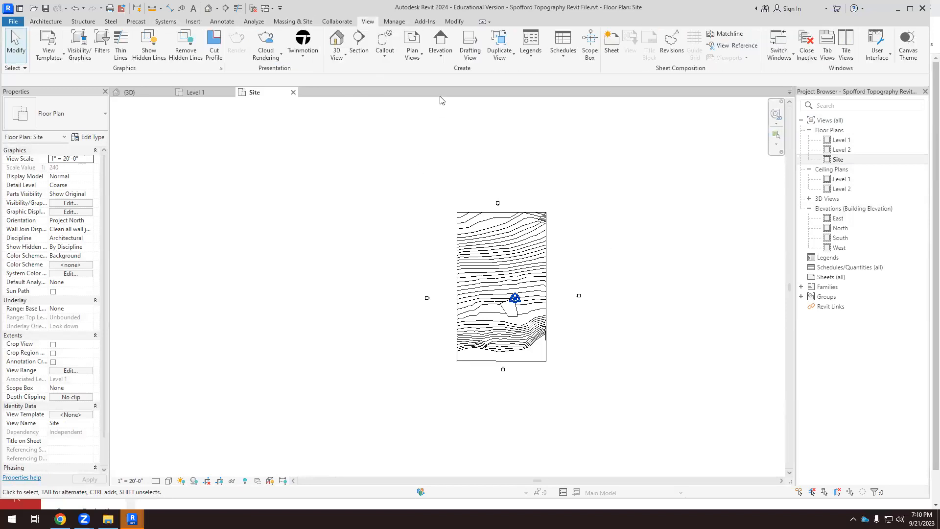
{"action": "left_click", "coordinate": [590, 40]}
{"action": "left_click", "coordinate": [449, 206]}
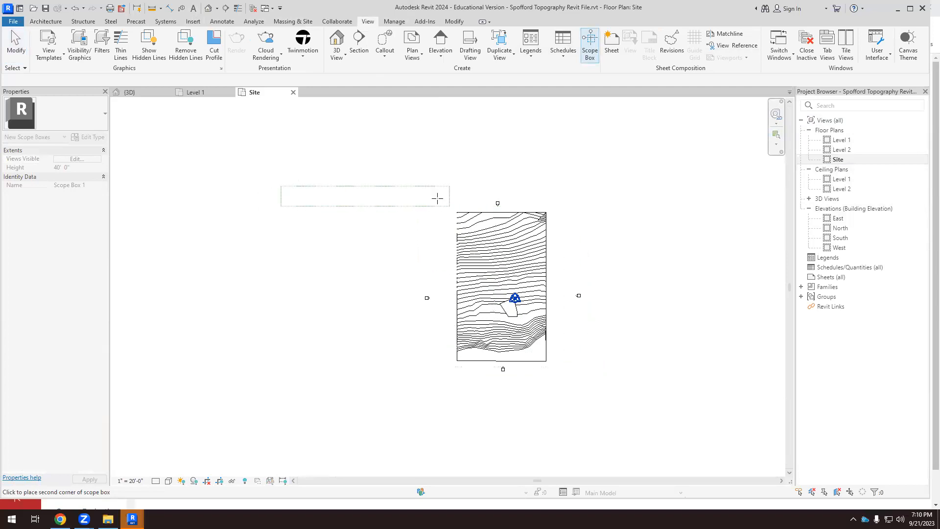
{"action": "left_click", "coordinate": [585, 381]}
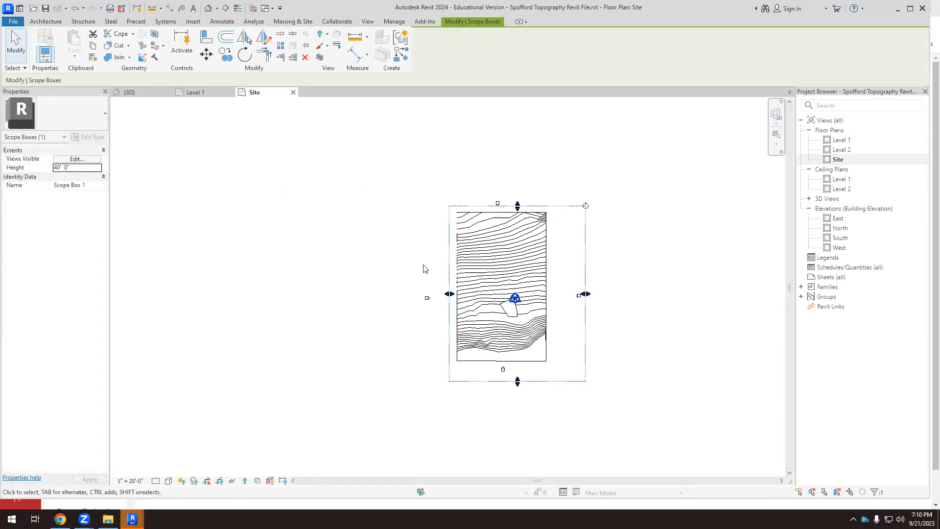
Stretch the scope box's west and north edges outward so they enclose the elevation markers on those sides.
{"action": "left_click_drag", "start_coordinate": [449, 294], "coordinate": [419, 299]}
{"action": "left_click_drag", "start_coordinate": [504, 206], "coordinate": [504, 192]}
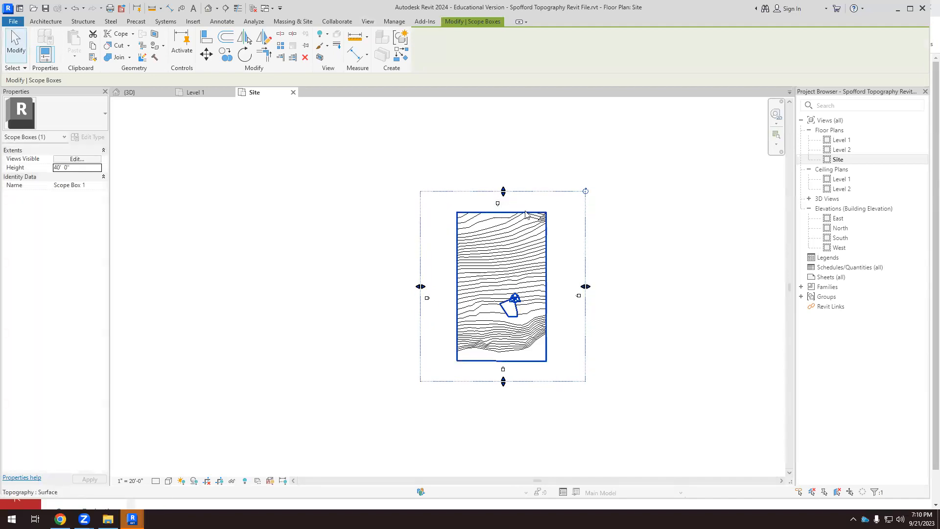
{"action": "left_click", "coordinate": [557, 157]}
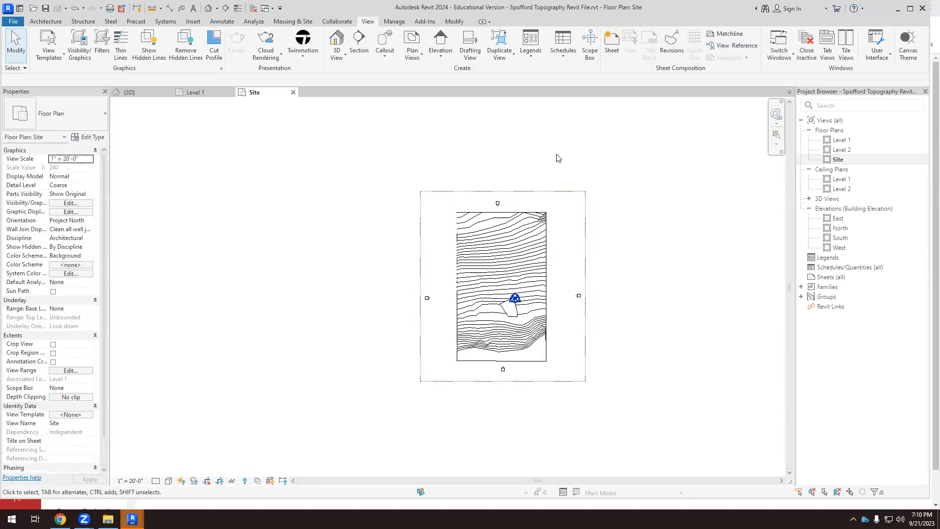
Lower the scope box's underside below Level 1 in the right-side 3D view, making the box about 52' high.
{"action": "left_click", "coordinate": [141, 93]}
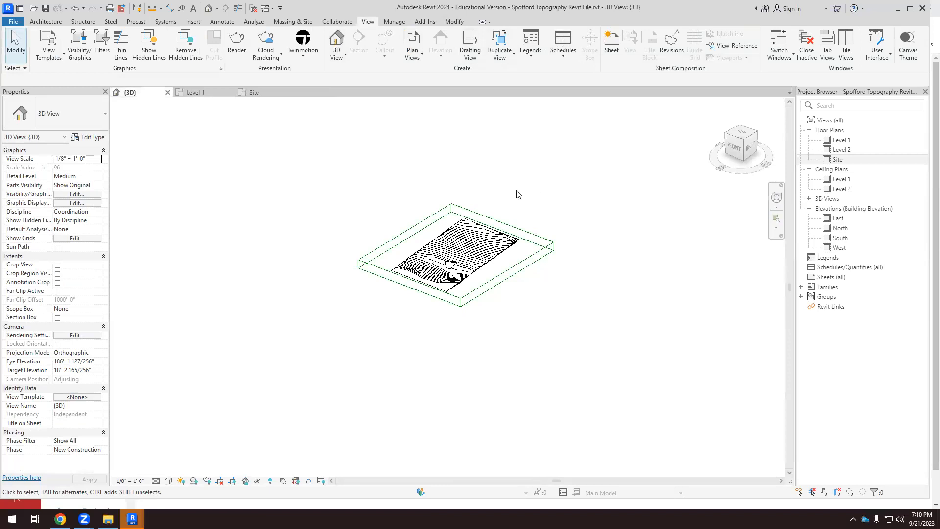
{"action": "scroll", "coordinate": [514, 193], "scroll_direction": "up", "scroll_amount": 2}
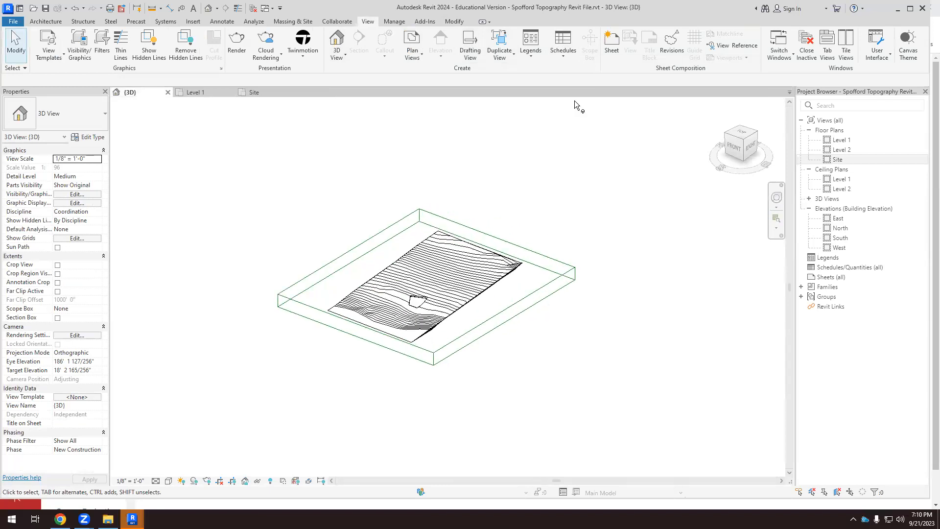
{"action": "left_click", "coordinate": [752, 145]}
{"action": "scroll", "coordinate": [467, 313], "scroll_direction": "up", "scroll_amount": 6}
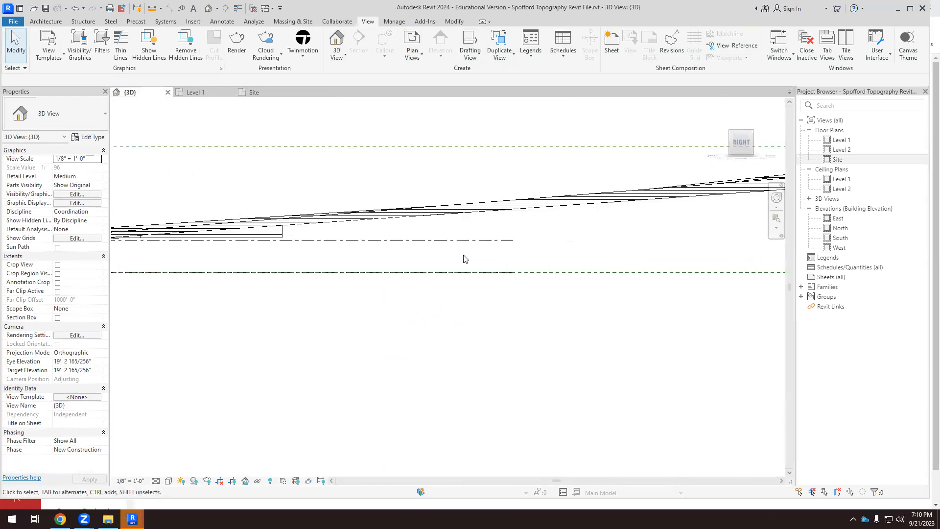
{"action": "scroll", "coordinate": [226, 318], "scroll_direction": "up", "scroll_amount": 5}
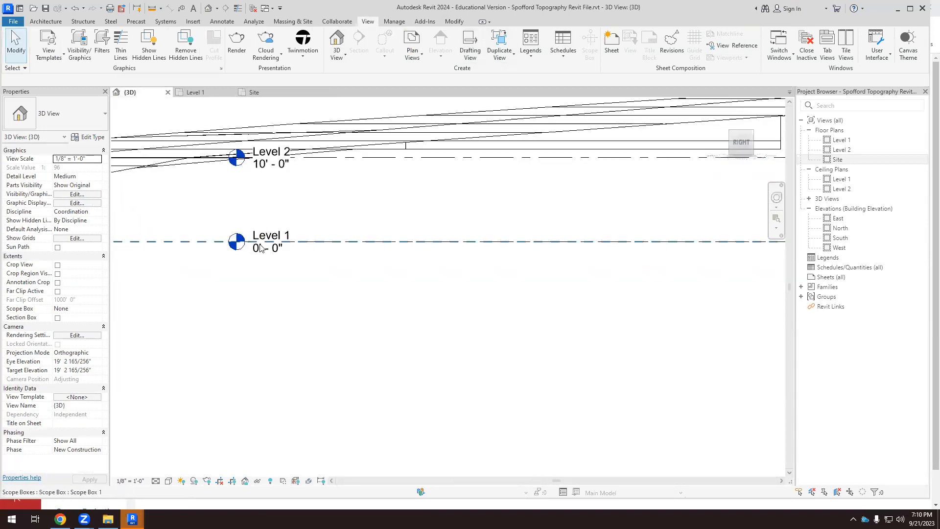
{"action": "scroll", "coordinate": [267, 249], "scroll_direction": "down", "scroll_amount": 4}
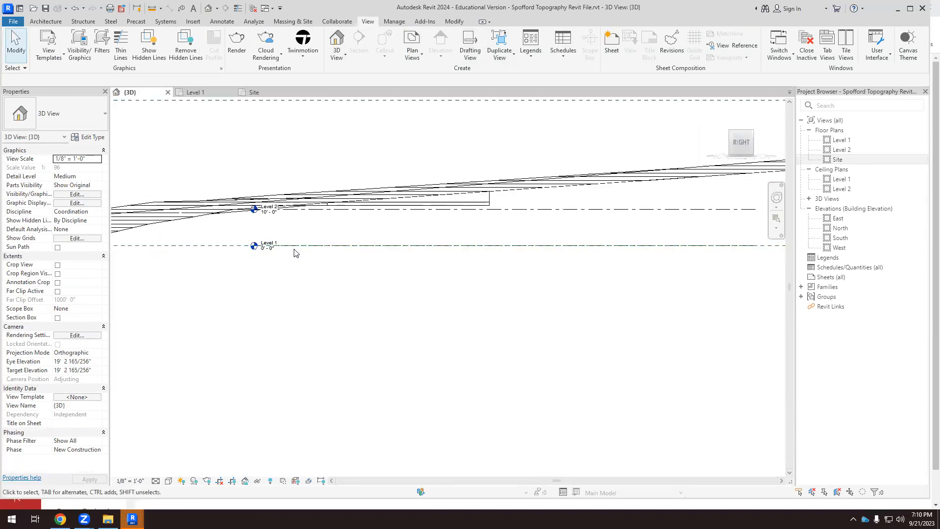
{"action": "scroll", "coordinate": [200, 264], "scroll_direction": "down", "scroll_amount": 1}
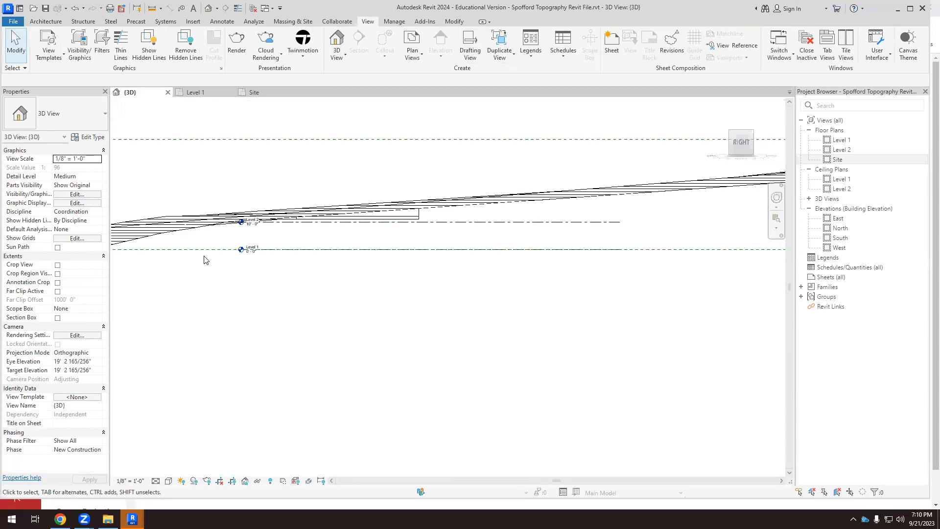
{"action": "left_click", "coordinate": [206, 250]}
{"action": "left_click_drag", "start_coordinate": [525, 251], "coordinate": [524, 283]}
{"action": "scroll", "coordinate": [370, 285], "scroll_direction": "down", "scroll_amount": 2}
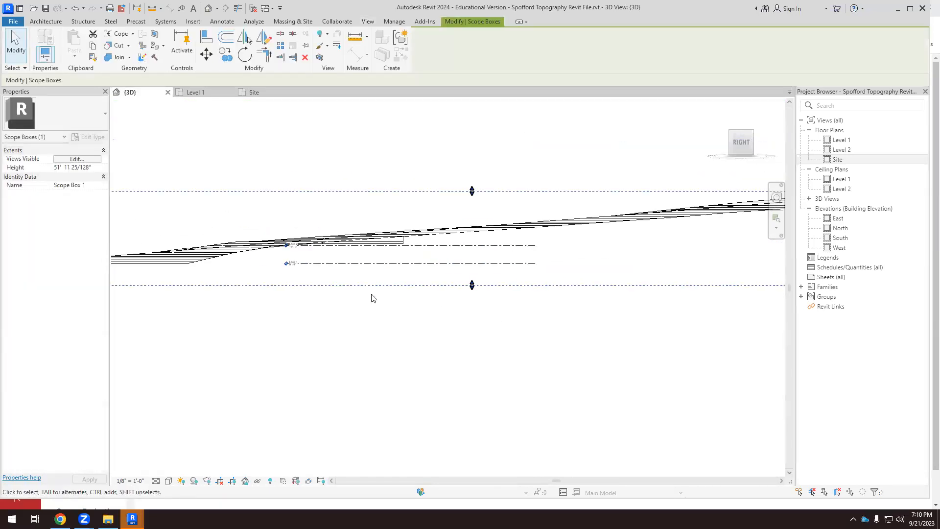
Assign Scope Box 1 to both Level 1 and Level 2.
{"action": "scroll", "coordinate": [529, 272], "scroll_direction": "up", "scroll_amount": 2}
{"action": "left_click_drag", "start_coordinate": [519, 283], "coordinate": [484, 241]}
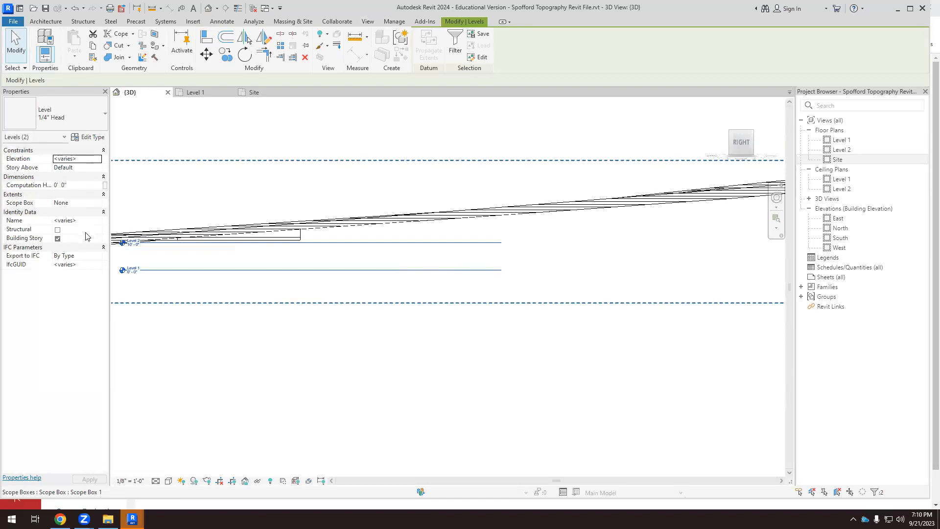
{"action": "left_click", "coordinate": [98, 203]}
{"action": "left_click", "coordinate": [69, 220]}
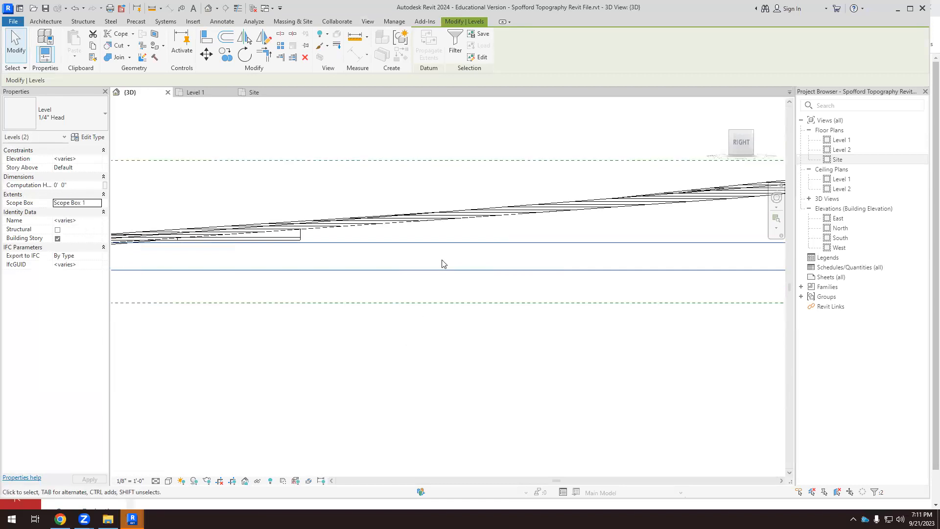
{"action": "scroll", "coordinate": [439, 294], "scroll_direction": "down", "scroll_amount": 3}
{"action": "left_click", "coordinate": [433, 322]}
Examine the terrain, levels and scope box from several 3D angles, including a right-side close-up of the level heads.
{"action": "scroll", "coordinate": [426, 380], "scroll_direction": "down", "scroll_amount": 3}
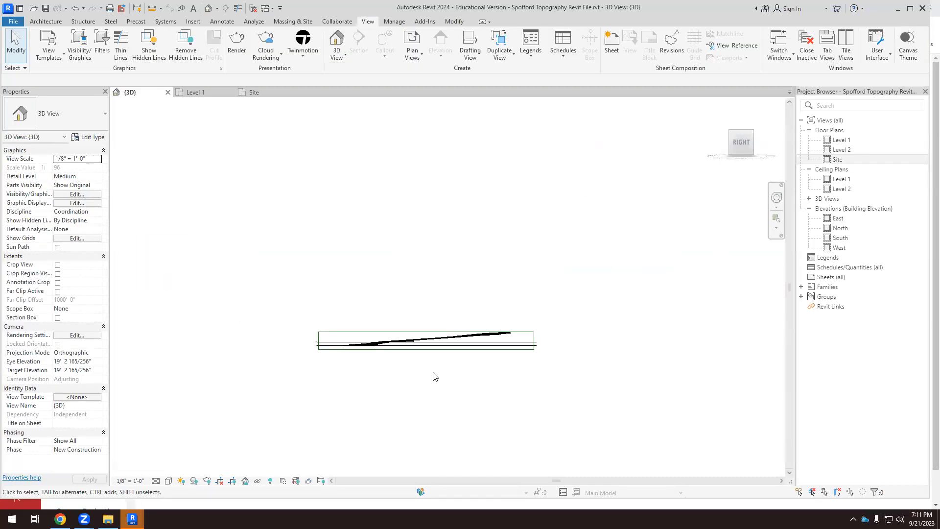
{"action": "middle_click_drag", "start_coordinate": [343, 237], "coordinate": [504, 398], "text": "shift"}
{"action": "scroll", "coordinate": [505, 397], "scroll_direction": "up", "scroll_amount": 3}
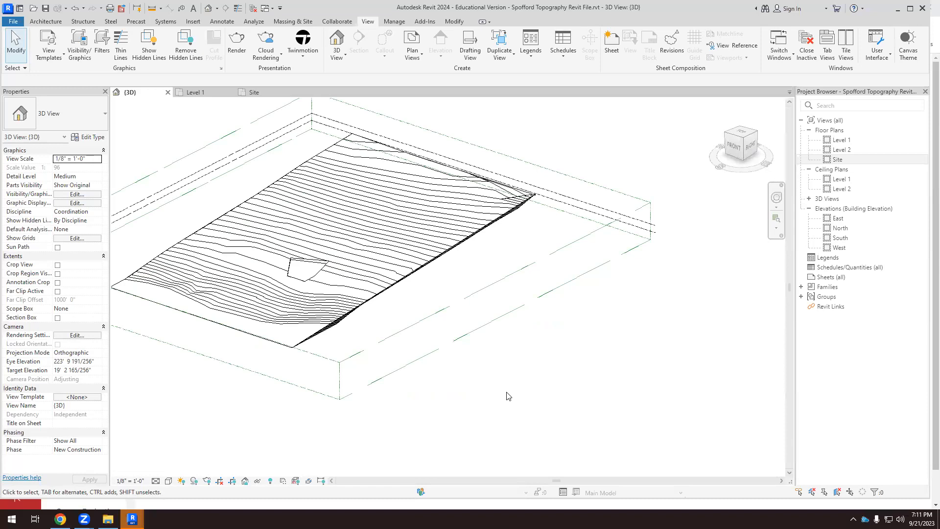
{"action": "middle_click_drag", "start_coordinate": [508, 396], "coordinate": [469, 302], "text": "shift"}
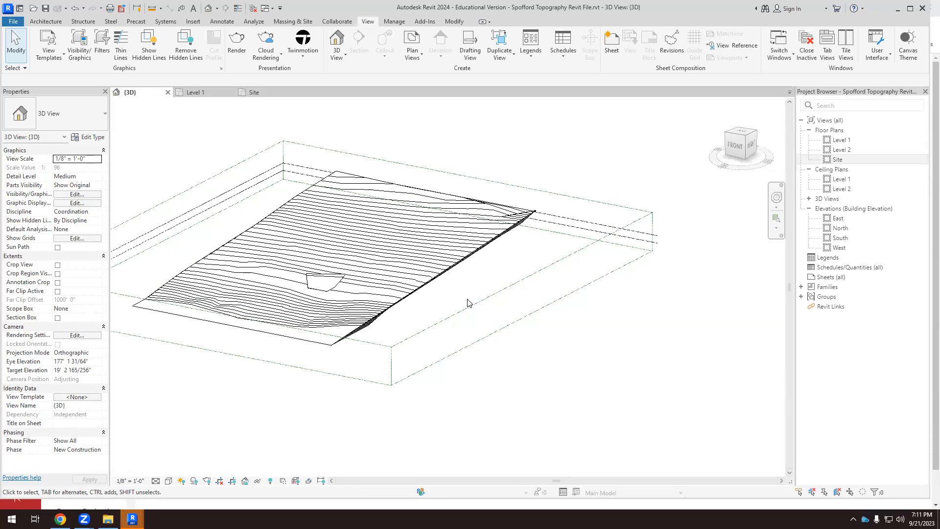
{"action": "middle_click_drag", "start_coordinate": [467, 303], "coordinate": [480, 357], "text": "shift"}
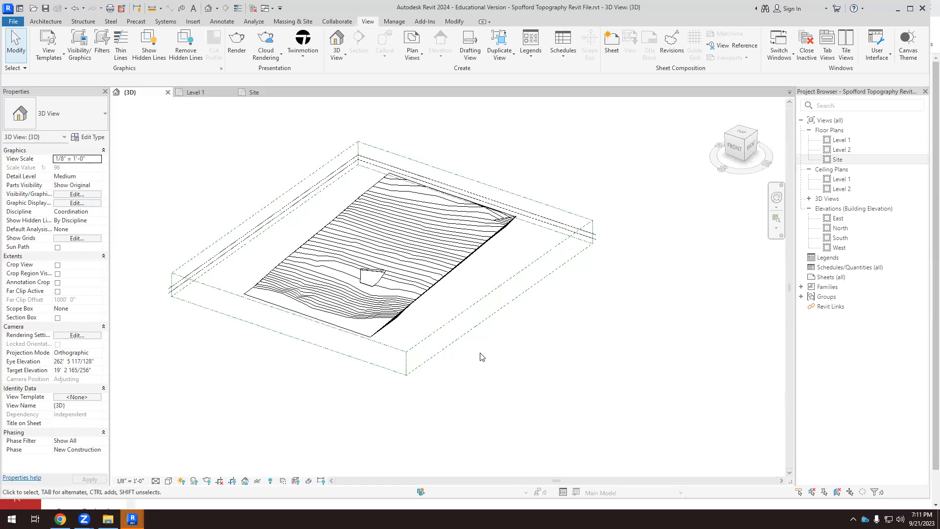
{"action": "middle_click_drag", "start_coordinate": [390, 334], "coordinate": [494, 371], "text": "shift"}
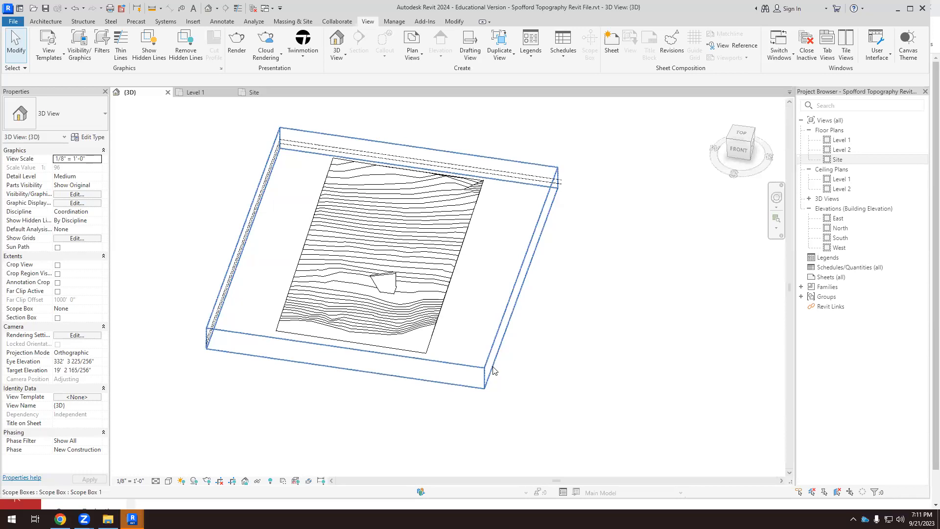
{"action": "middle_click_drag", "start_coordinate": [480, 261], "coordinate": [567, 309], "text": "shift"}
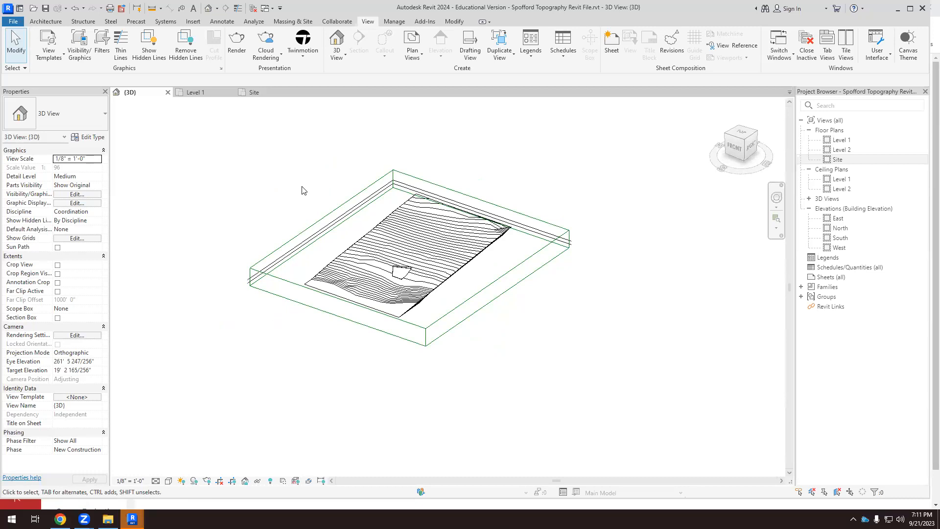
{"action": "scroll", "coordinate": [426, 294], "scroll_direction": "up", "scroll_amount": 1}
{"action": "scroll", "coordinate": [692, 177], "scroll_direction": "up", "scroll_amount": 1}
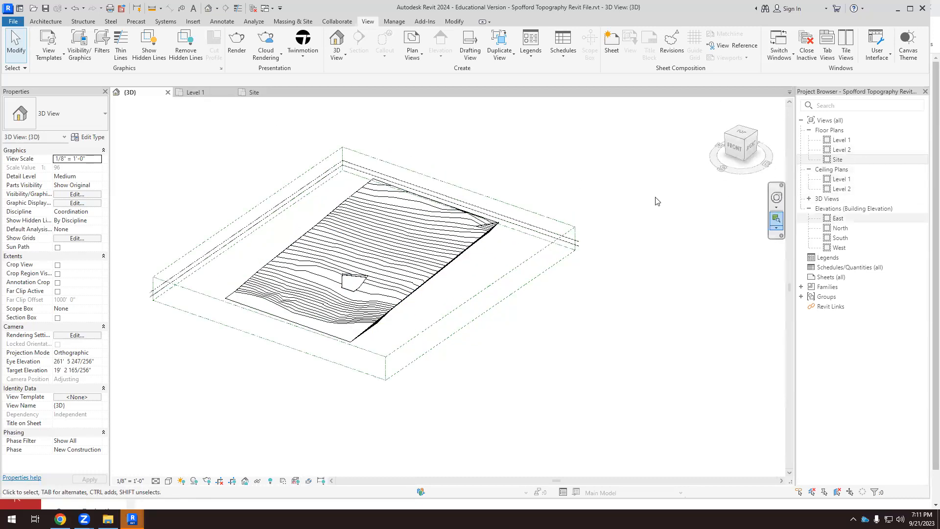
{"action": "left_click", "coordinate": [753, 145]}
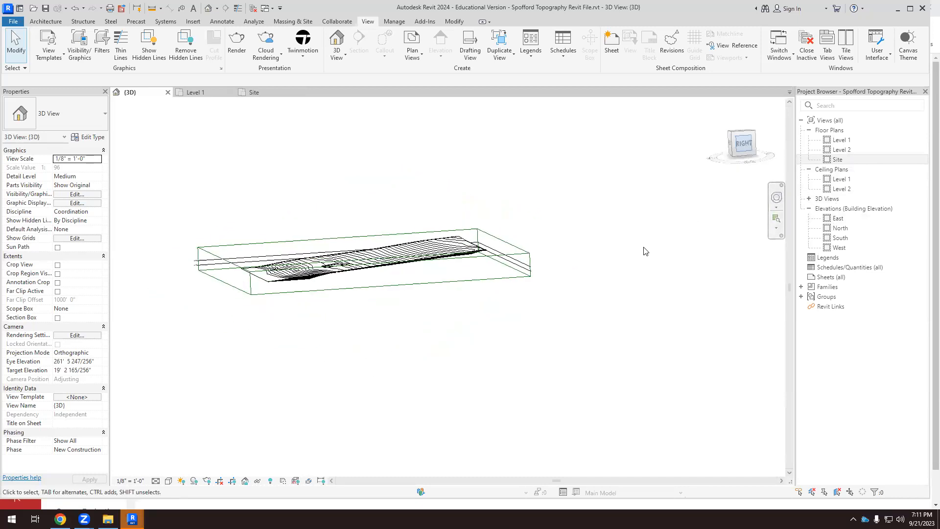
{"action": "scroll", "coordinate": [252, 296], "scroll_direction": "up", "scroll_amount": 8}
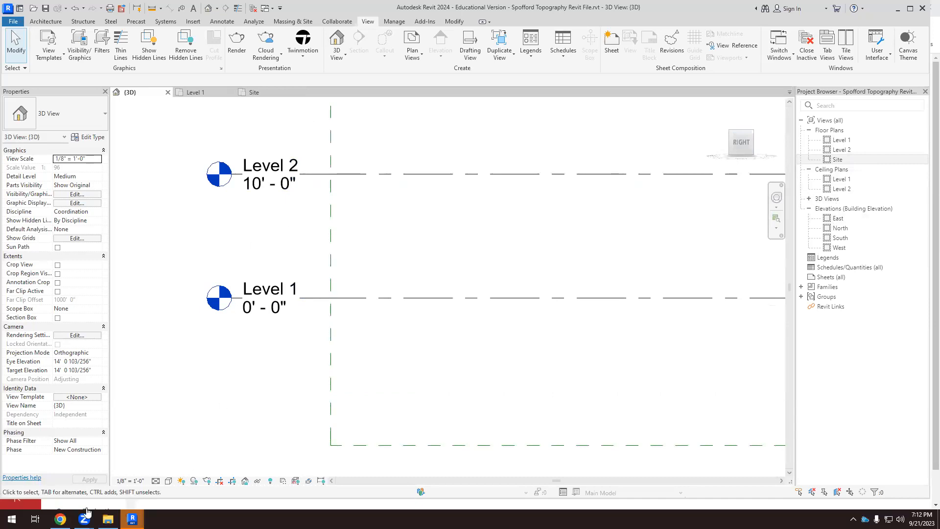
Open today's Barn Classwork 02 model from the Downloads folder and upgrade it from Revit 2023 to Revit 2024.
{"action": "left_click", "coordinate": [108, 520]}
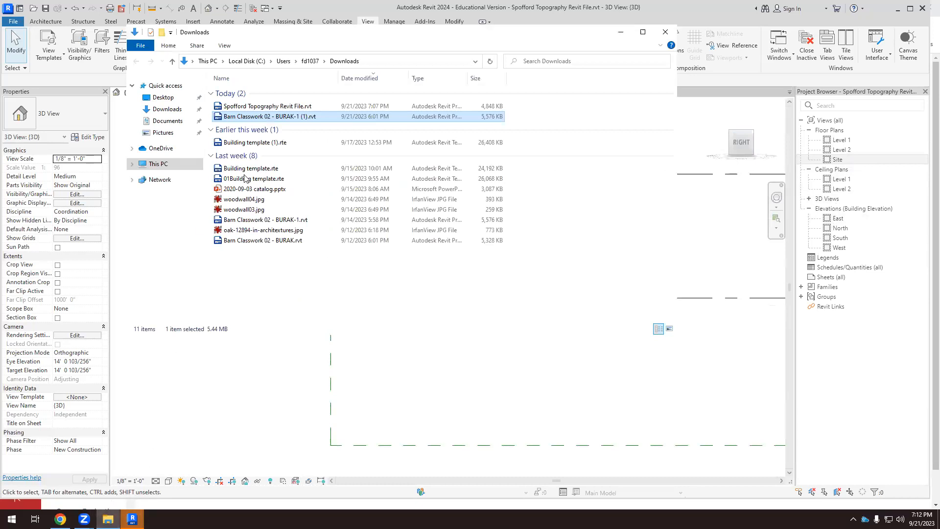
{"action": "double_click", "coordinate": [254, 116]}
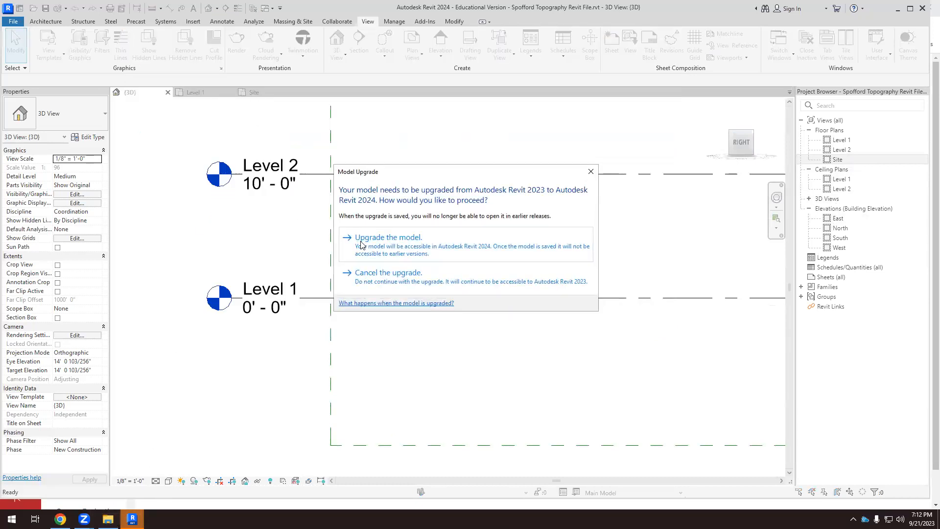
{"action": "left_click", "coordinate": [383, 246]}
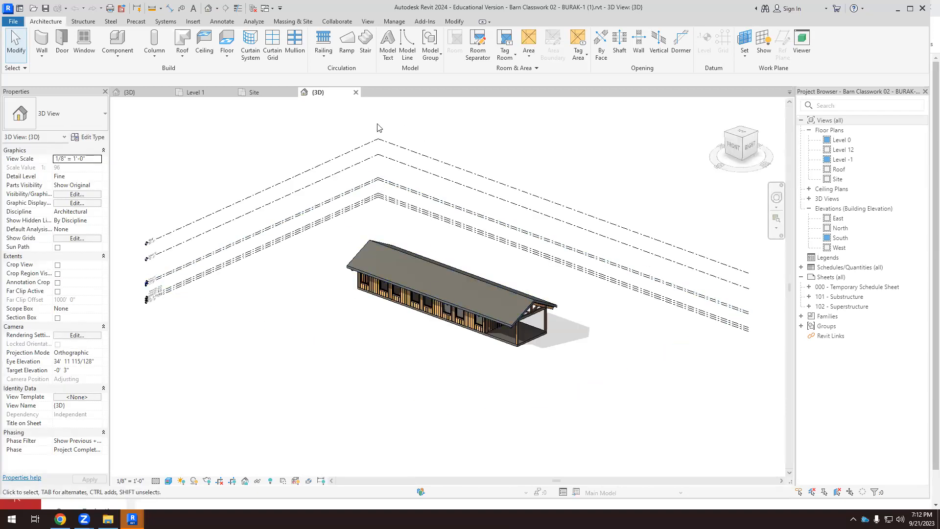
Compare the Spofford site's 3D view with the barn model's 3D view.
{"action": "left_click", "coordinate": [132, 93]}
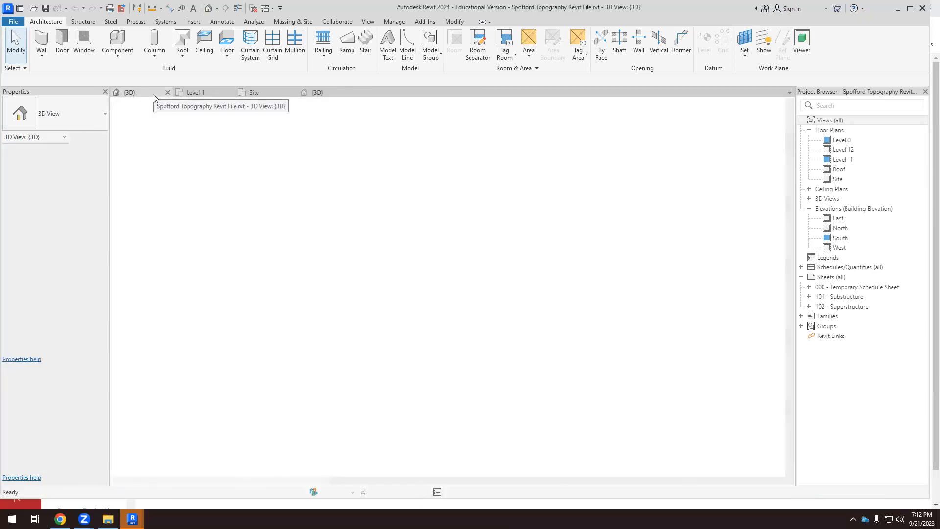
{"action": "scroll", "coordinate": [201, 324], "scroll_direction": "down", "scroll_amount": 6}
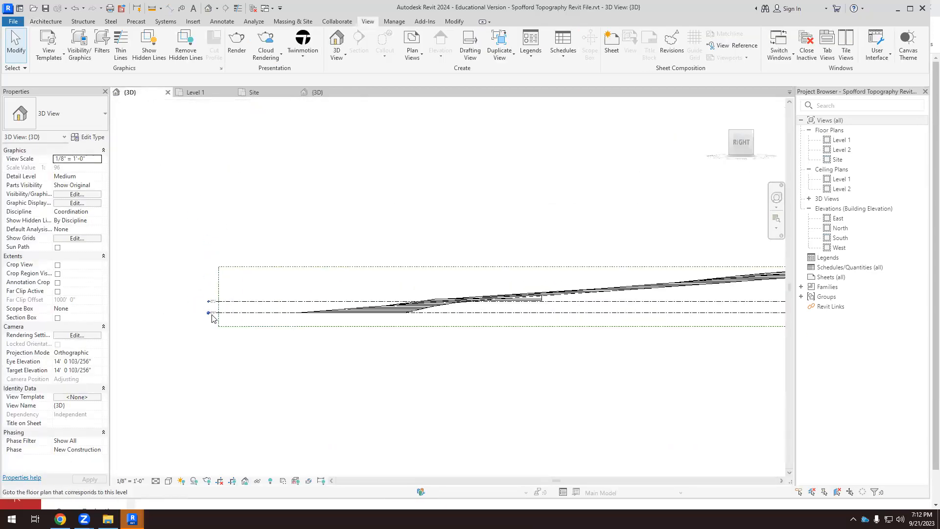
{"action": "left_click", "coordinate": [319, 93]}
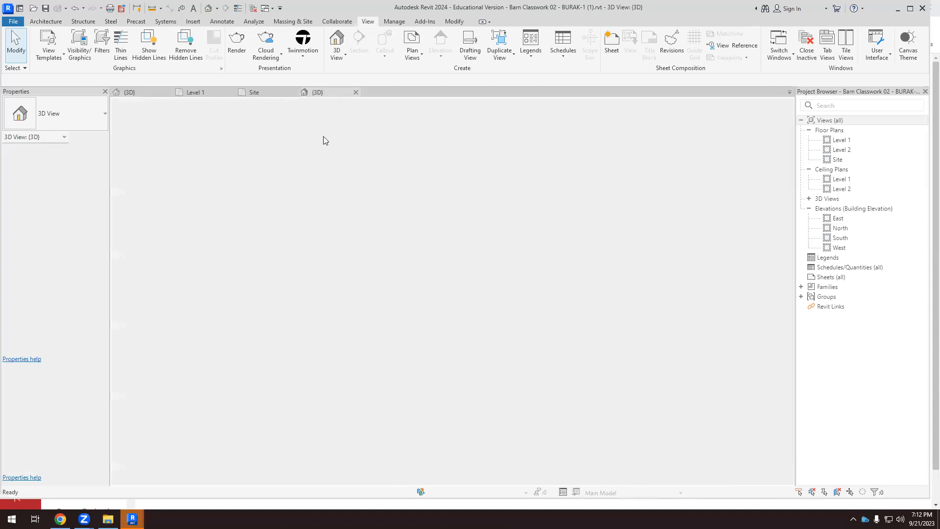
{"action": "scroll", "coordinate": [496, 291], "scroll_direction": "up", "scroll_amount": 2}
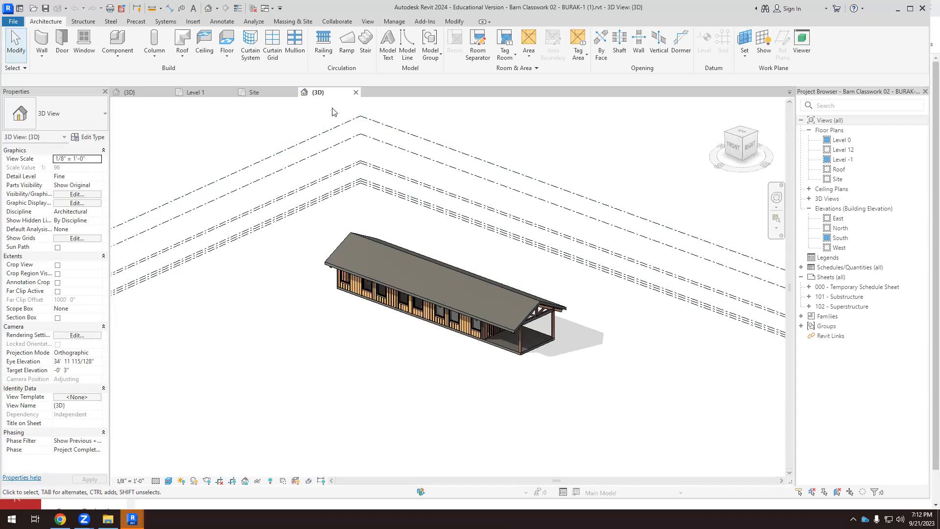
Open the barn model's Level 0 floor plan and dock its floating window with the other open views.
{"action": "double_click", "coordinate": [843, 140]}
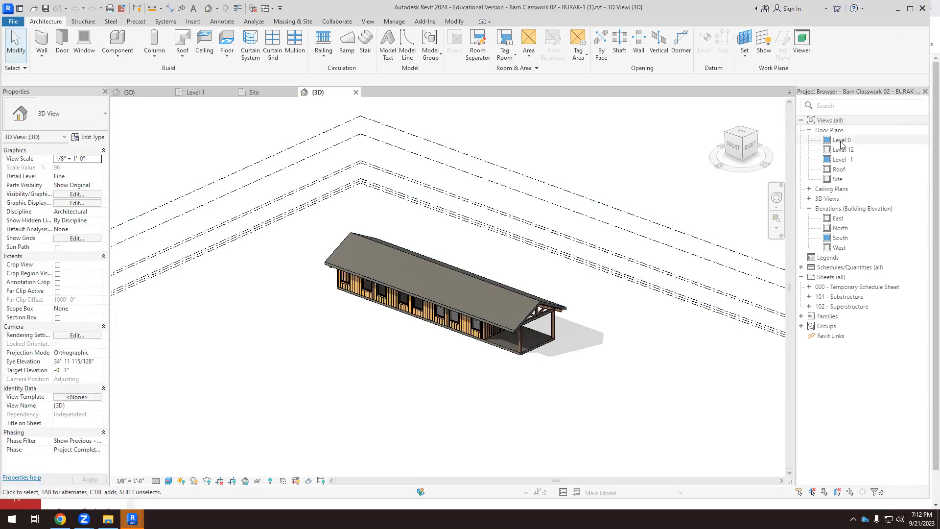
{"action": "left_click", "coordinate": [418, 92]}
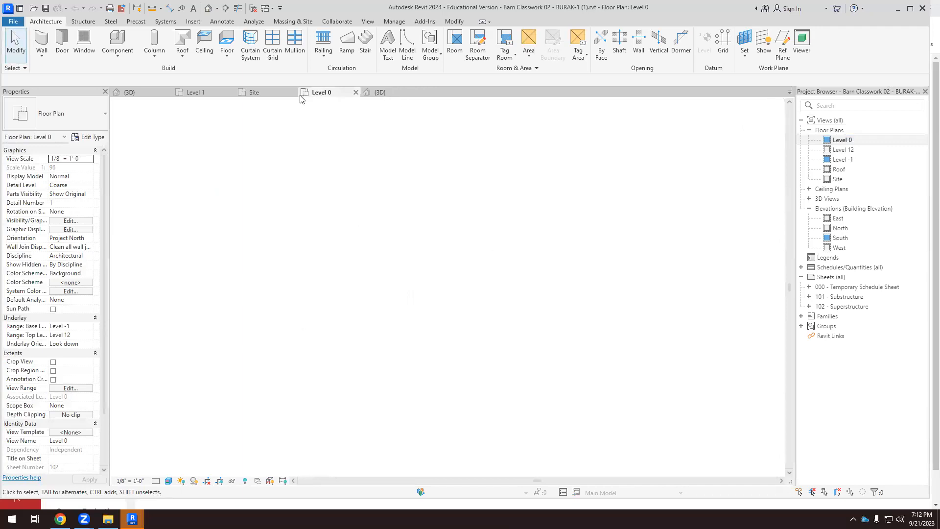
{"action": "double_click", "coordinate": [598, 95]}
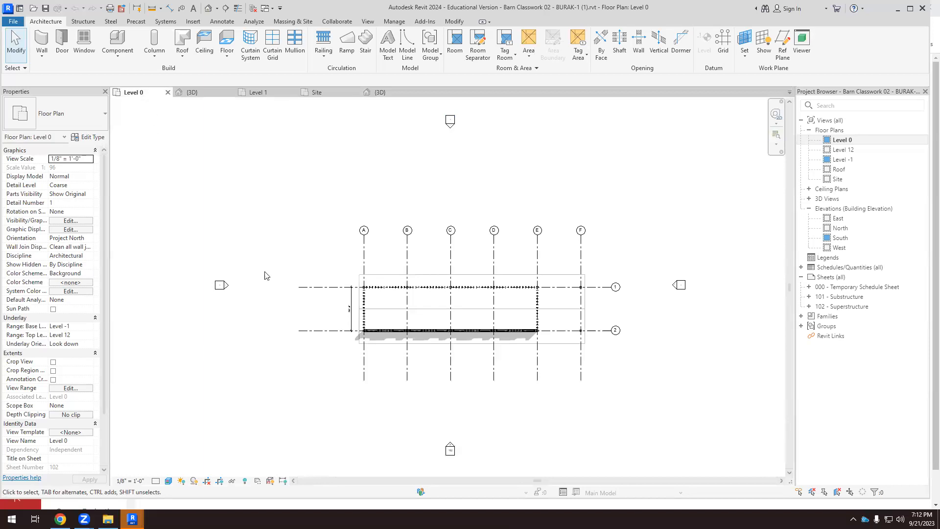
Reorder the open views so the barn's Level 0 plan comes last, directly after the barn's 3D view.
{"action": "left_click", "coordinate": [206, 94]}
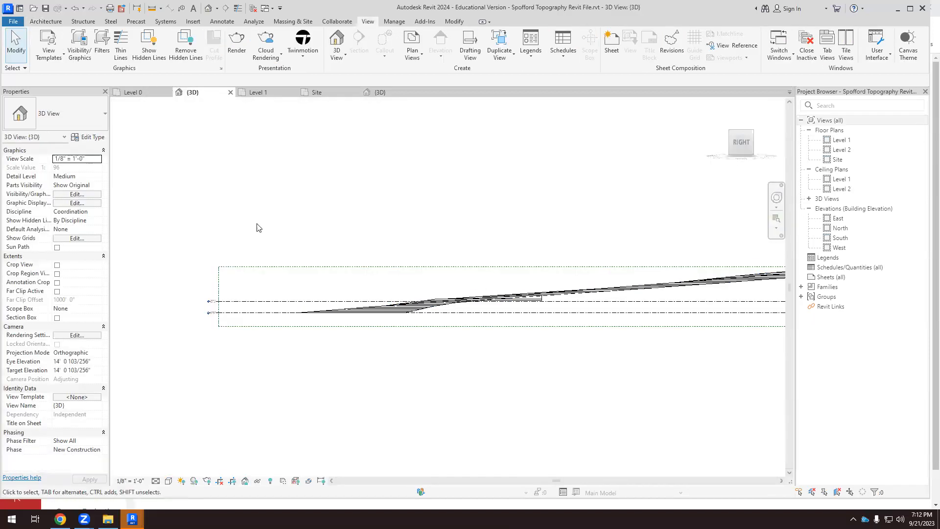
{"action": "left_click", "coordinate": [258, 93]}
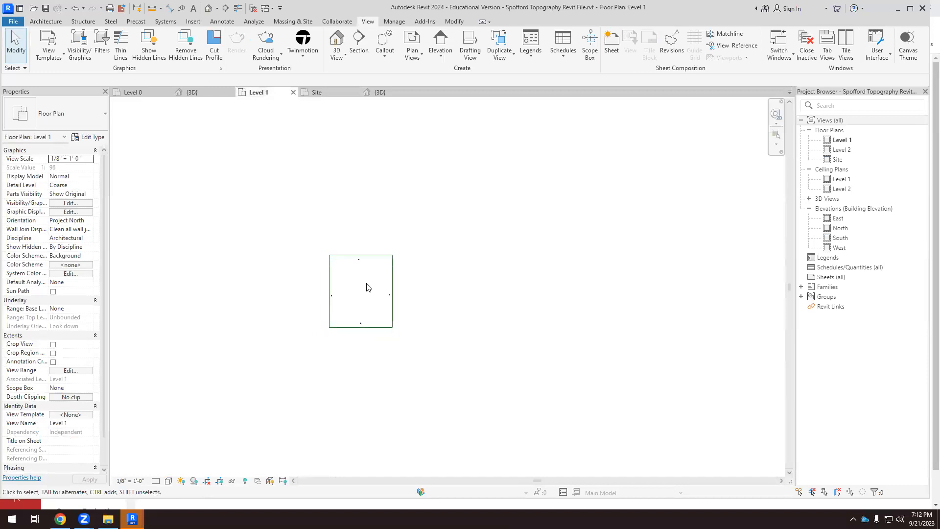
{"action": "left_click", "coordinate": [380, 92]}
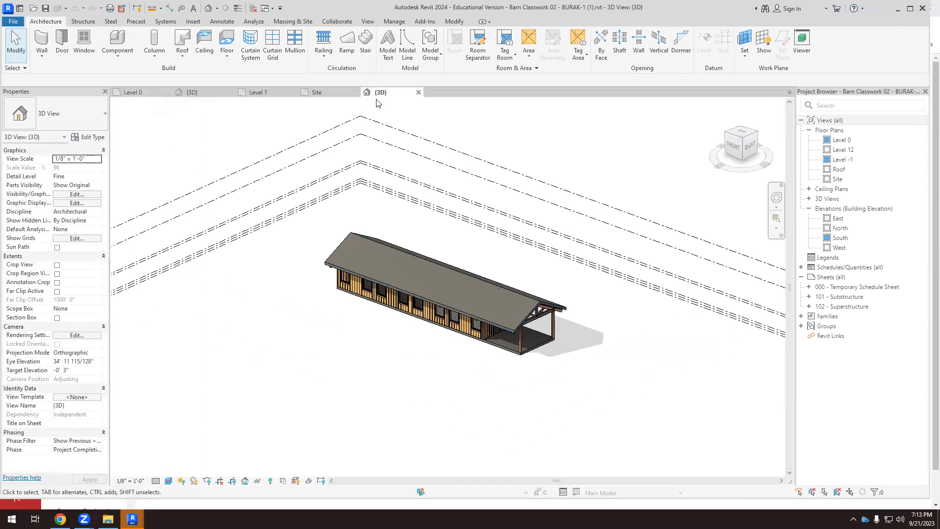
{"action": "left_click", "coordinate": [155, 95]}
{"action": "left_click_drag", "start_coordinate": [156, 97], "coordinate": [395, 96]}
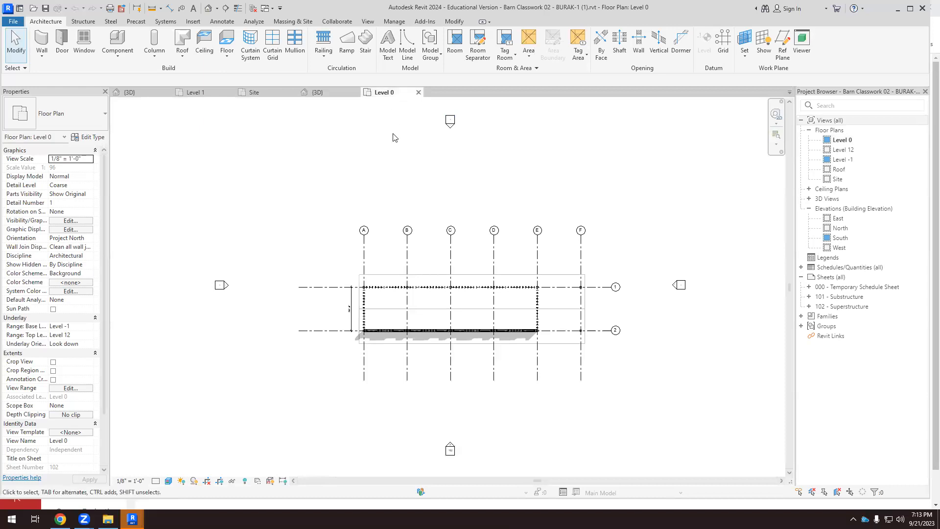
Review the open views by project: Spofford's 3D, Level 1 and Site views, and the barn's 3D and Level 0 views.
{"action": "left_click", "coordinate": [140, 92]}
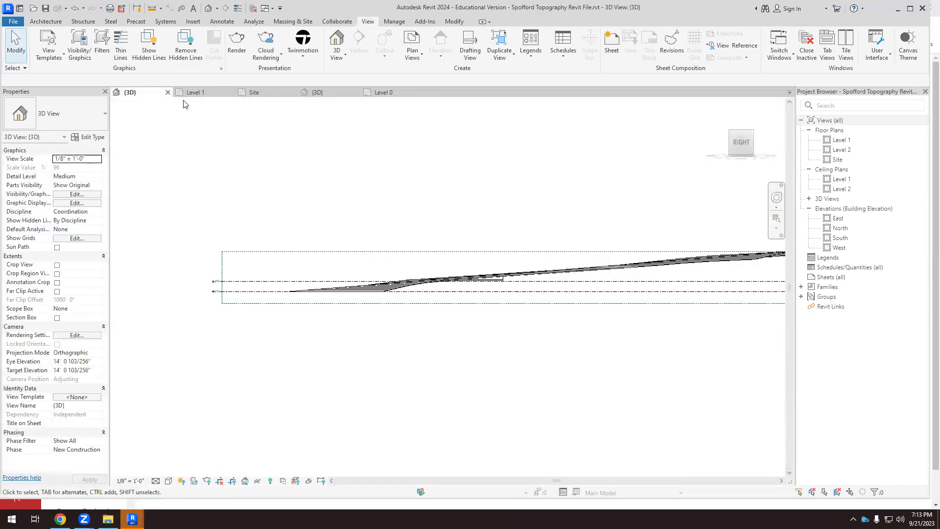
{"action": "left_click", "coordinate": [210, 93]}
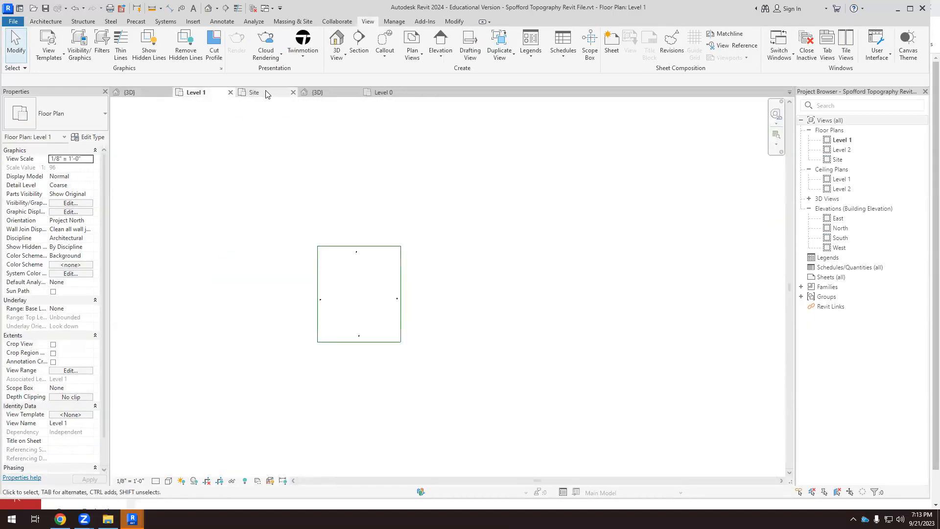
{"action": "left_click", "coordinate": [255, 93]}
{"action": "scroll", "coordinate": [624, 244], "scroll_direction": "down", "scroll_amount": 2}
{"action": "scroll", "coordinate": [645, 236], "scroll_direction": "up", "scroll_amount": 2}
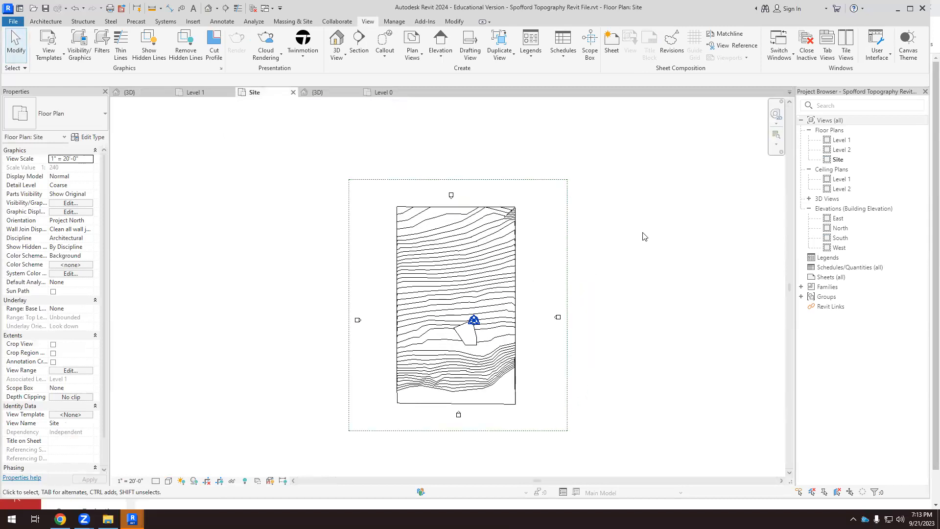
{"action": "left_click", "coordinate": [337, 93]}
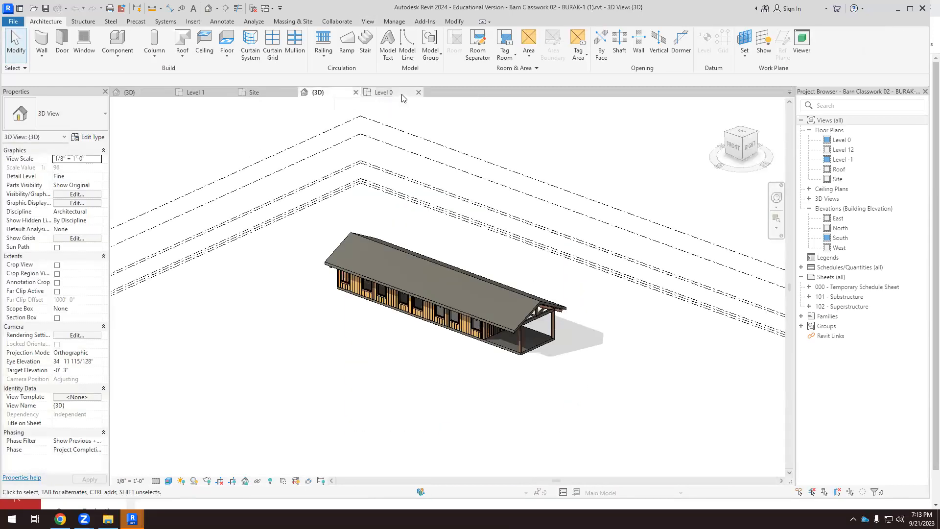
{"action": "left_click", "coordinate": [402, 95]}
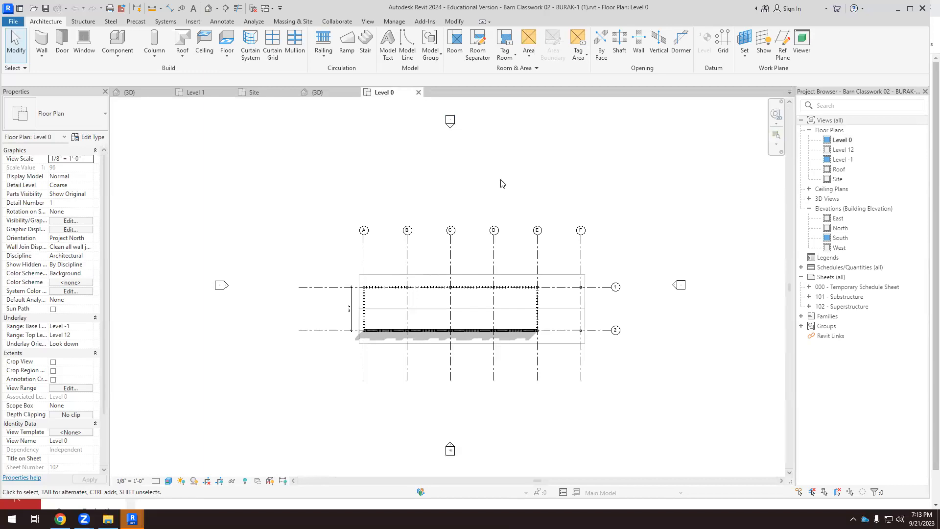
Close and reopen the barn's Level 0 plan, placing it between Spofford's Site plan and the barn's 3D view in the view order.
{"action": "left_click_drag", "start_coordinate": [409, 96], "coordinate": [232, 94]}
{"action": "left_click", "coordinate": [231, 93]}
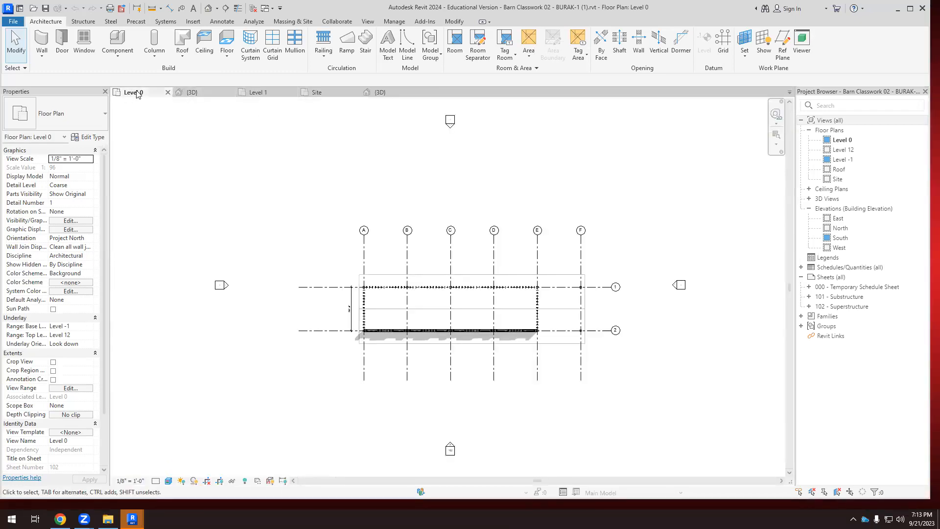
{"action": "left_click", "coordinate": [167, 92]}
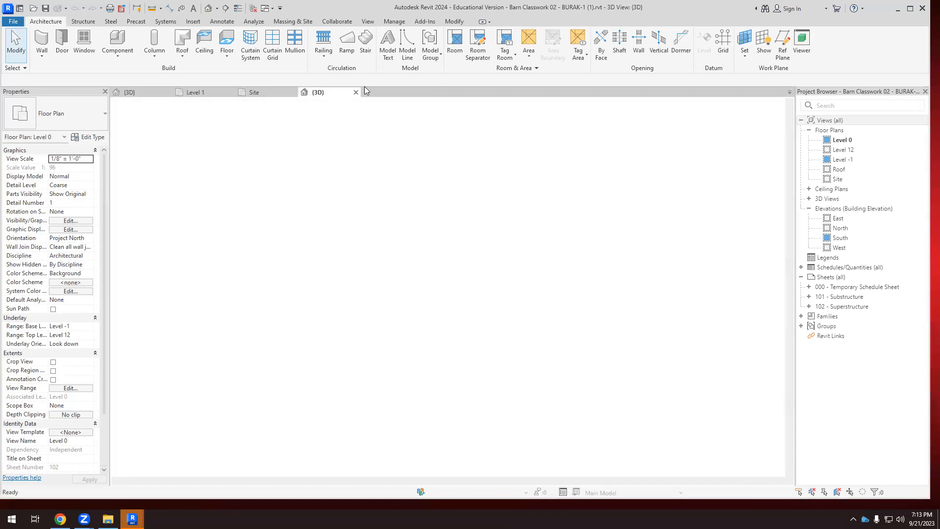
{"action": "left_click_drag", "start_coordinate": [142, 95], "coordinate": [302, 93]}
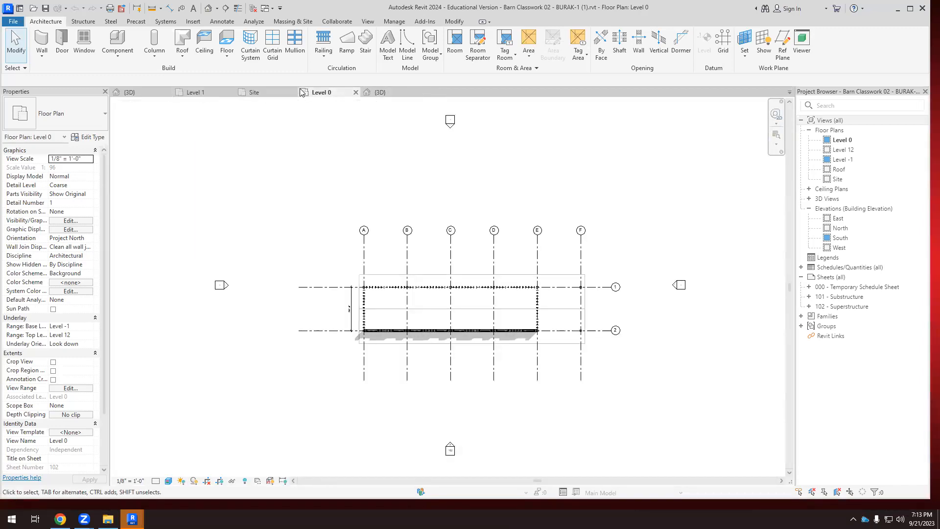
{"action": "scroll", "coordinate": [243, 156], "scroll_direction": "down", "scroll_amount": 1}
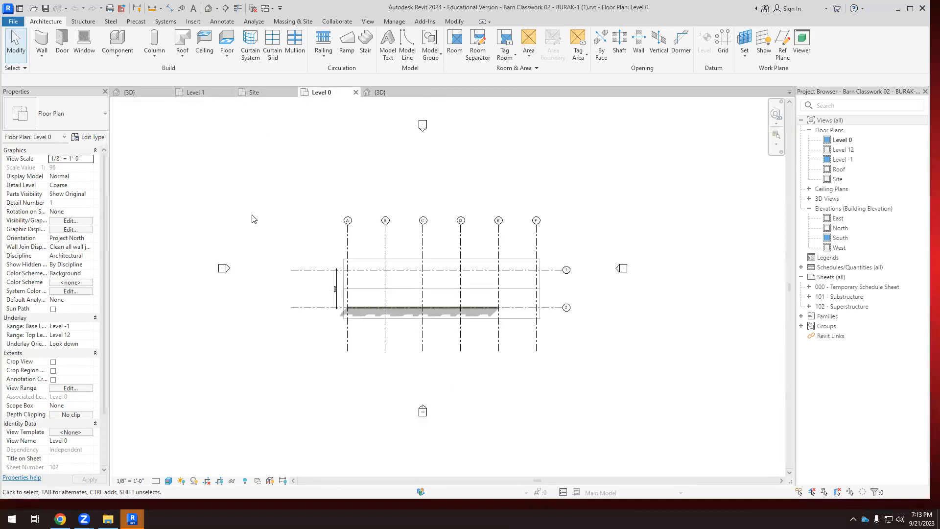
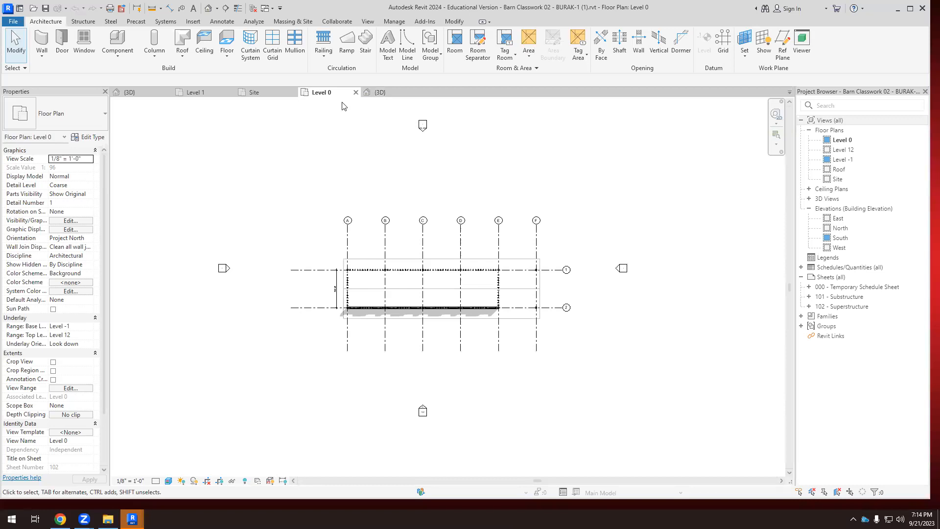
In the barn's 3D view seen from the right side, delete the three lowest levels: Level 01, Level 02 and Level 03.
{"action": "left_click", "coordinate": [380, 92]}
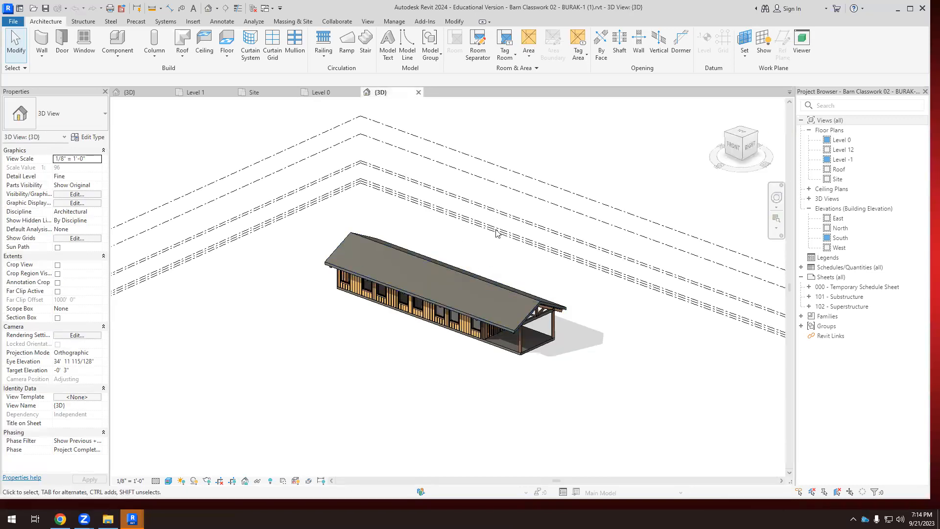
{"action": "scroll", "coordinate": [496, 233], "scroll_direction": "down", "scroll_amount": 2}
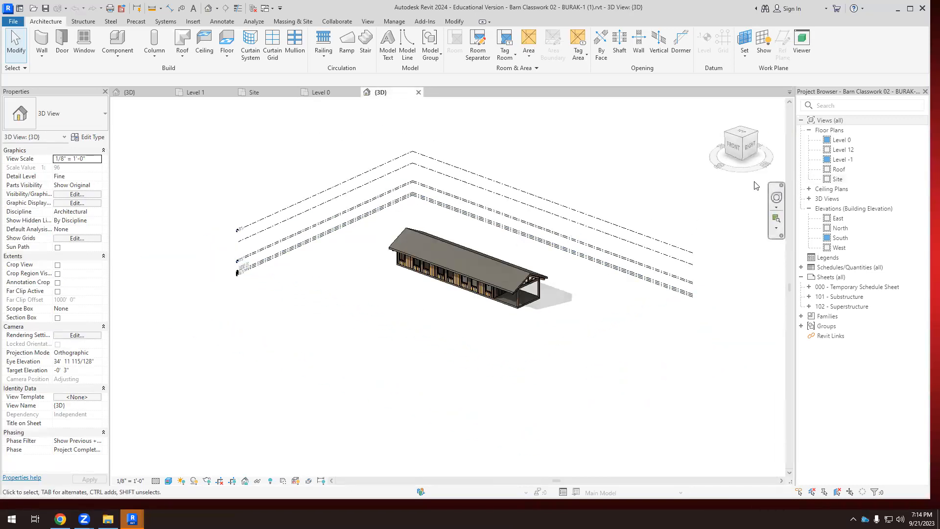
{"action": "left_click", "coordinate": [751, 149]}
{"action": "scroll", "coordinate": [359, 307], "scroll_direction": "up", "scroll_amount": 5}
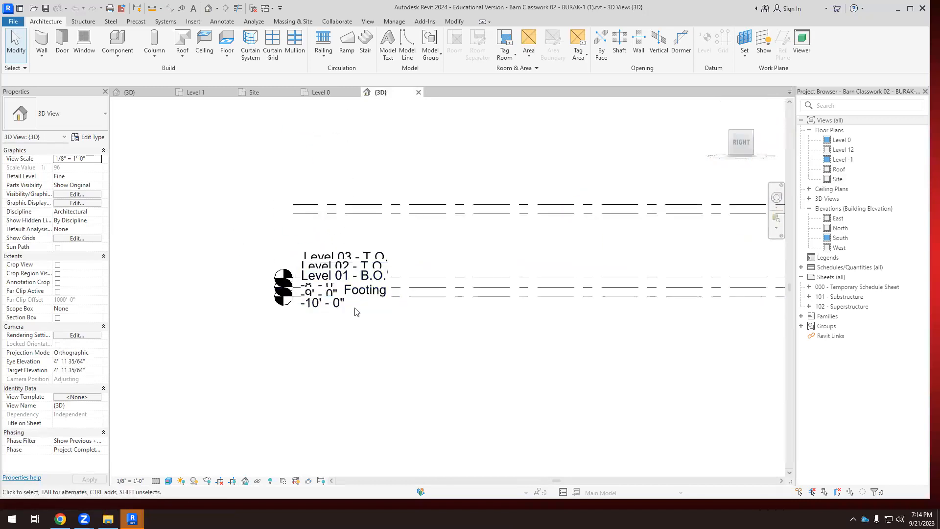
{"action": "scroll", "coordinate": [357, 312], "scroll_direction": "down", "scroll_amount": 5}
{"action": "scroll", "coordinate": [314, 277], "scroll_direction": "up", "scroll_amount": 4}
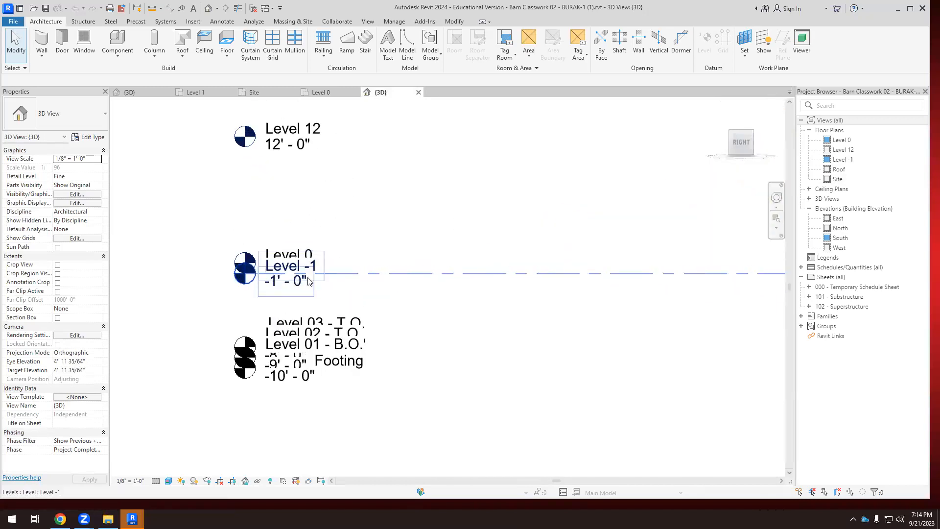
{"action": "scroll", "coordinate": [328, 263], "scroll_direction": "down", "scroll_amount": 1}
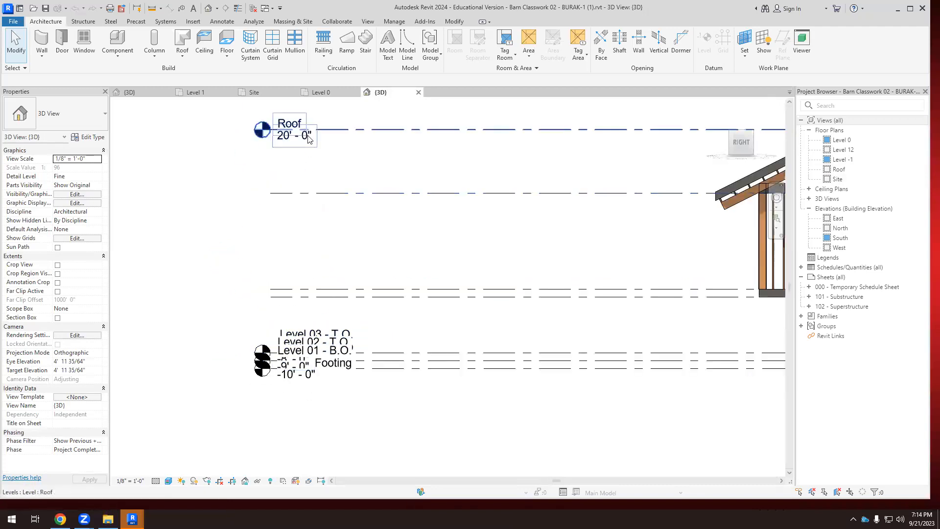
{"action": "scroll", "coordinate": [273, 193], "scroll_direction": "down", "scroll_amount": 1}
{"action": "scroll", "coordinate": [352, 343], "scroll_direction": "up", "scroll_amount": 2}
{"action": "scroll", "coordinate": [218, 286], "scroll_direction": "down", "scroll_amount": 3}
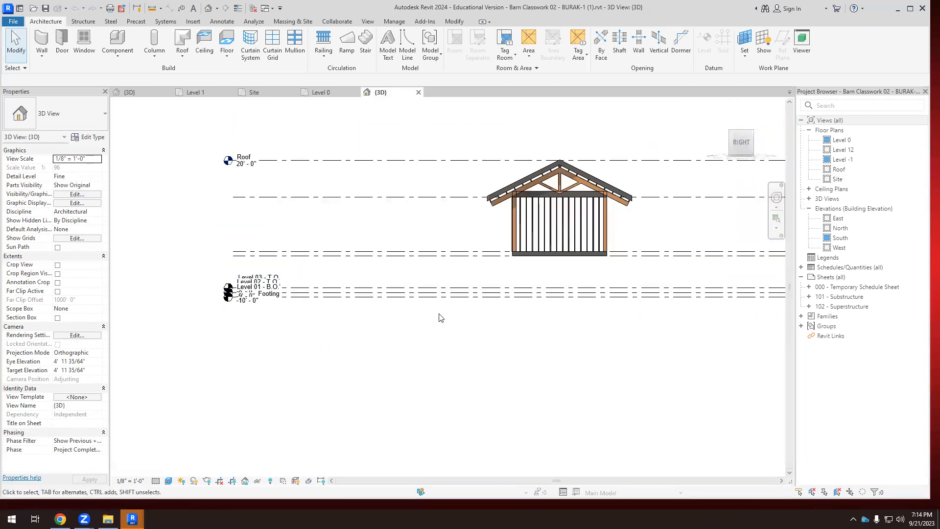
{"action": "left_click_drag", "start_coordinate": [348, 327], "coordinate": [310, 279]}
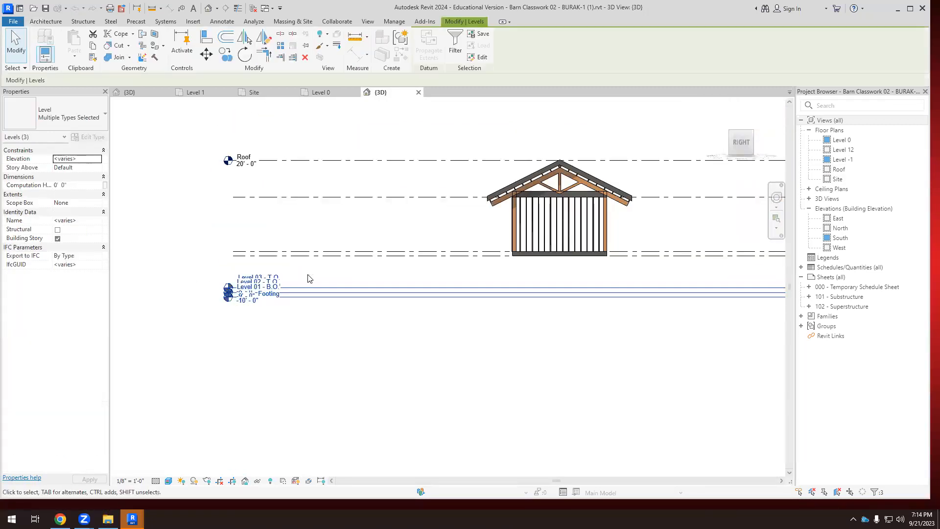
{"action": "key", "text": "Delete"}
Examine the barn's remaining levels and their heights against the building in the right-side 3D view.
{"action": "scroll", "coordinate": [260, 300], "scroll_direction": "down", "scroll_amount": 3}
{"action": "scroll", "coordinate": [504, 264], "scroll_direction": "up", "scroll_amount": 3}
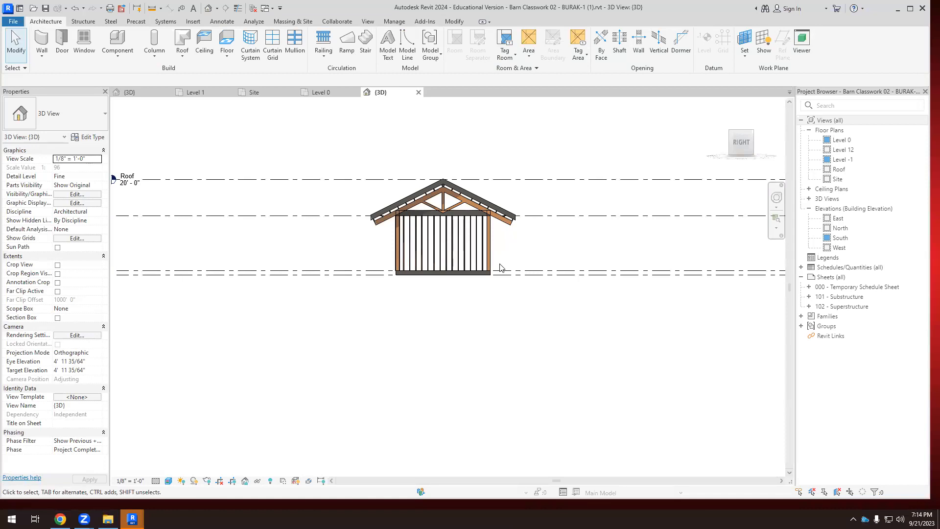
{"action": "scroll", "coordinate": [499, 267], "scroll_direction": "down", "scroll_amount": 3}
{"action": "scroll", "coordinate": [340, 298], "scroll_direction": "up", "scroll_amount": 6}
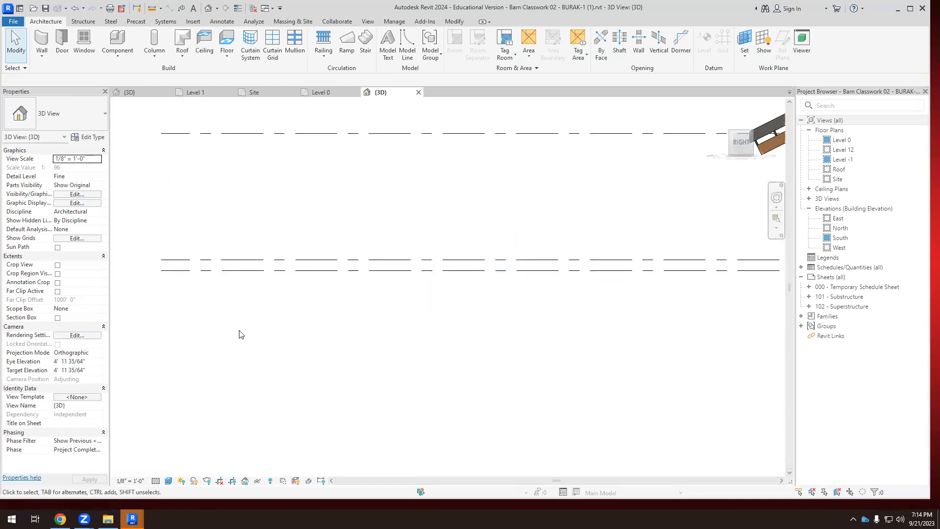
{"action": "scroll", "coordinate": [247, 335], "scroll_direction": "up", "scroll_amount": 1}
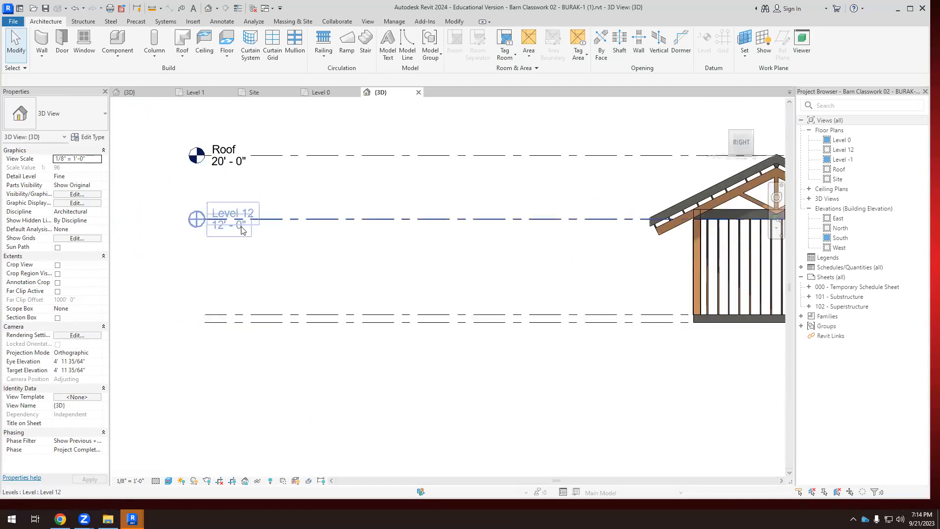
{"action": "scroll", "coordinate": [231, 181], "scroll_direction": "down", "scroll_amount": 2}
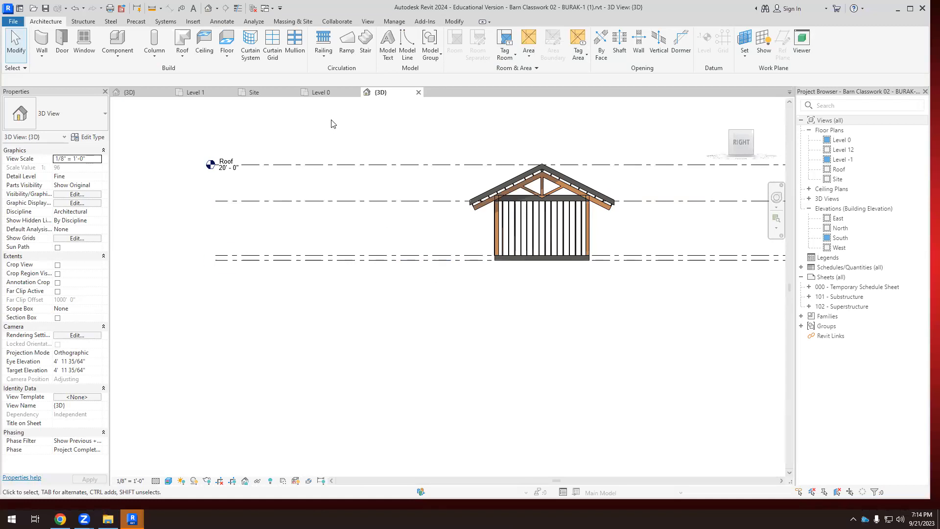
{"action": "scroll", "coordinate": [344, 137], "scroll_direction": "down", "scroll_amount": 2}
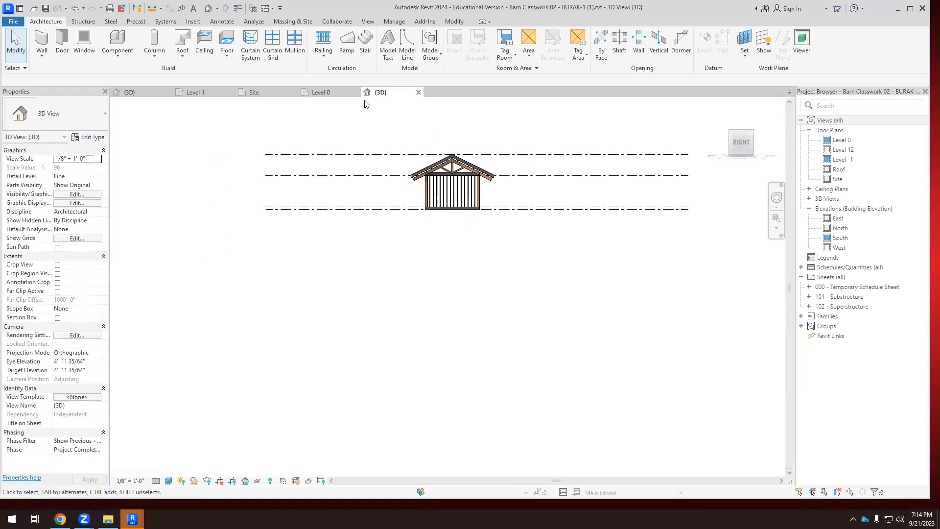
{"action": "left_click", "coordinate": [343, 92]}
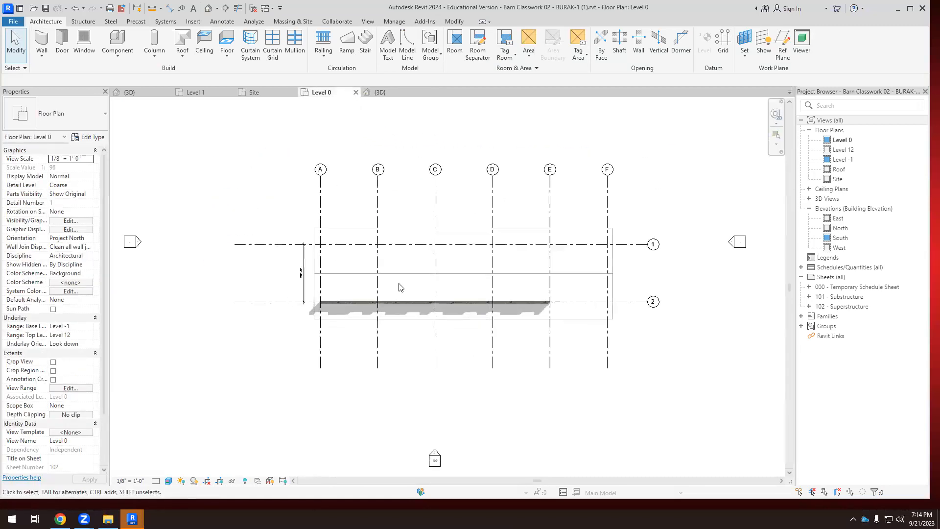
{"action": "scroll", "coordinate": [399, 288], "scroll_direction": "up", "scroll_amount": 2}
{"action": "left_click_drag", "start_coordinate": [244, 170], "coordinate": [676, 338]}
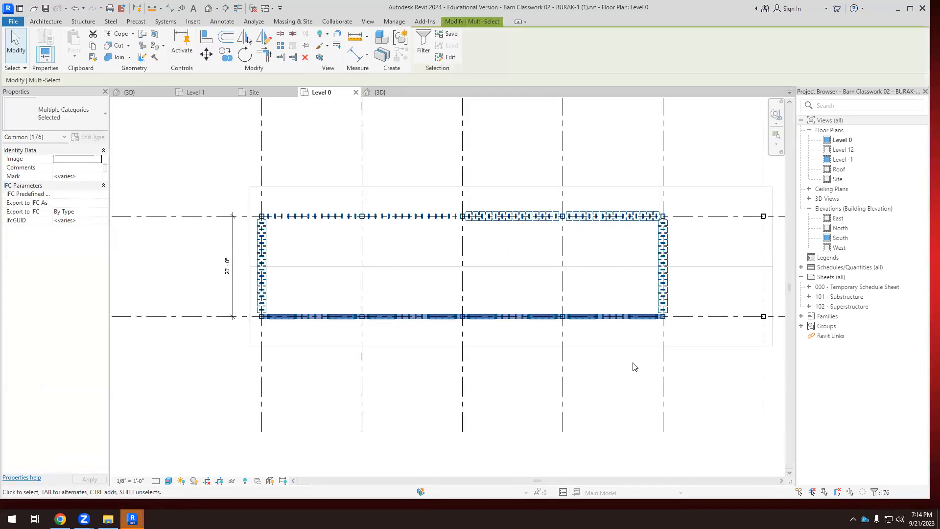
{"action": "scroll", "coordinate": [306, 268], "scroll_direction": "up", "scroll_amount": 1}
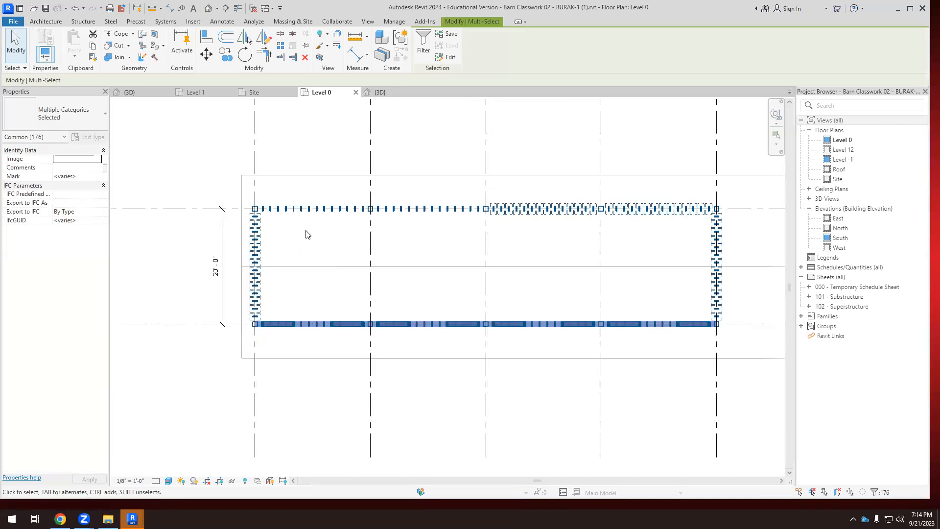
{"action": "scroll", "coordinate": [277, 219], "scroll_direction": "up", "scroll_amount": 1}
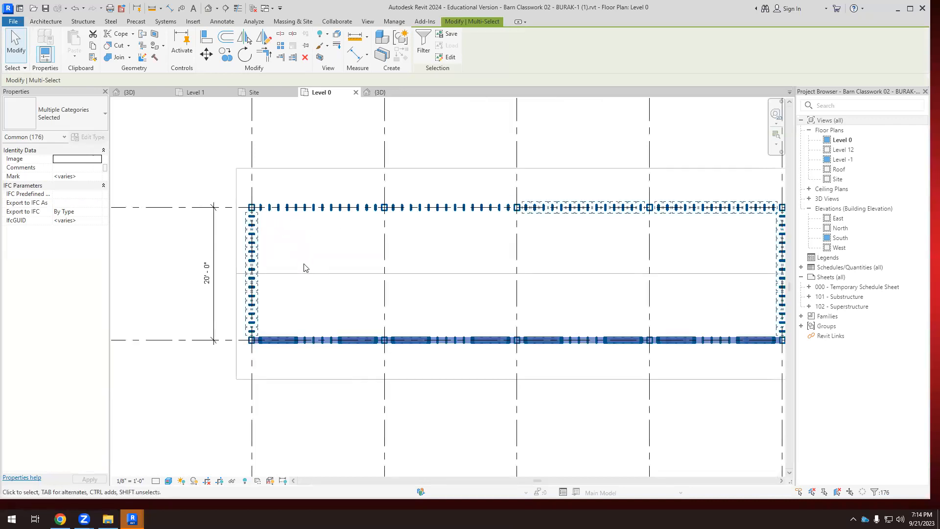
{"action": "left_click", "coordinate": [387, 92]}
{"action": "scroll", "coordinate": [458, 141], "scroll_direction": "up", "scroll_amount": 5}
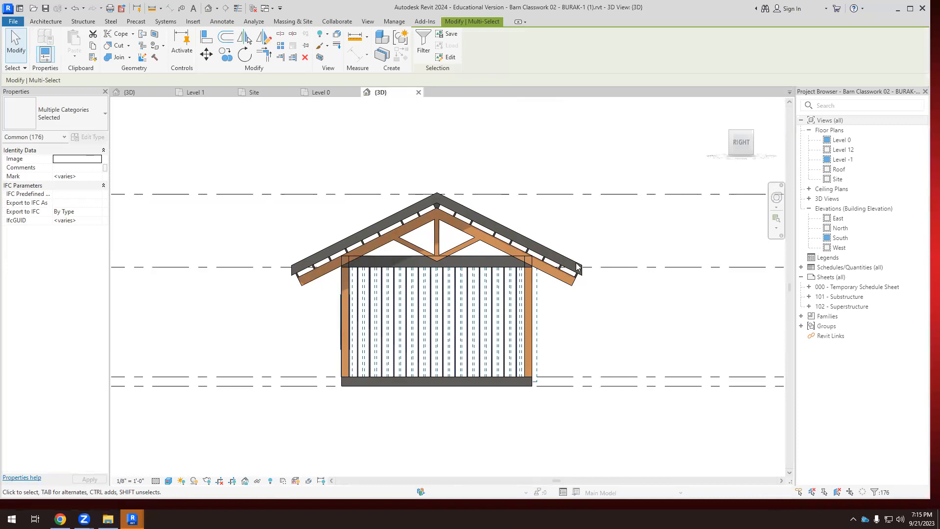
{"action": "scroll", "coordinate": [552, 326], "scroll_direction": "up", "scroll_amount": 3}
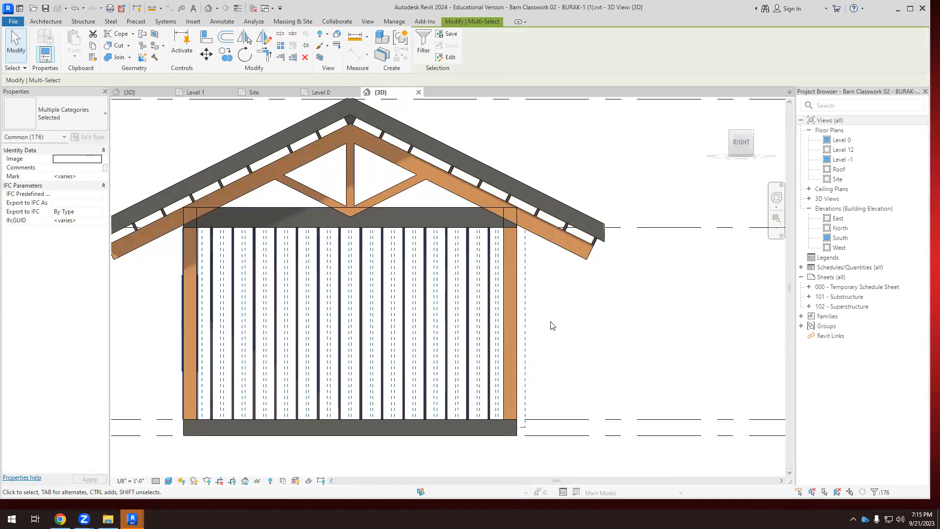
{"action": "scroll", "coordinate": [558, 323], "scroll_direction": "down", "scroll_amount": 4}
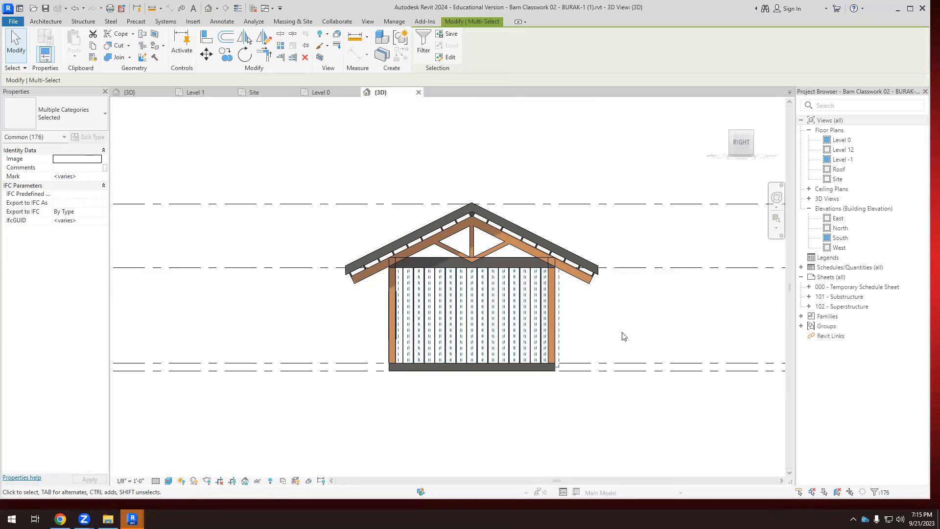
{"action": "left_click", "coordinate": [473, 172]}
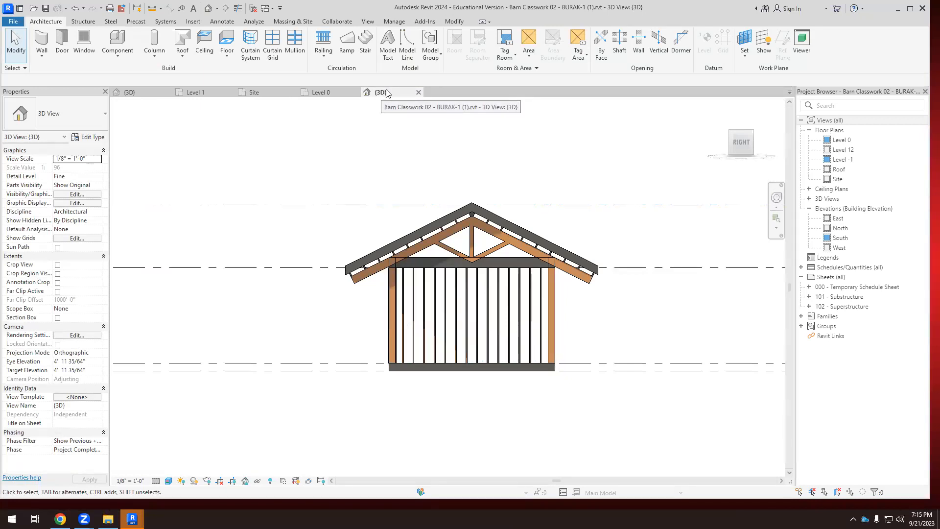
Turn the barn's 3D view to the back and select the entire building, including the roof, without the levels.
{"action": "mouse_move", "coordinate": [761, 145]}
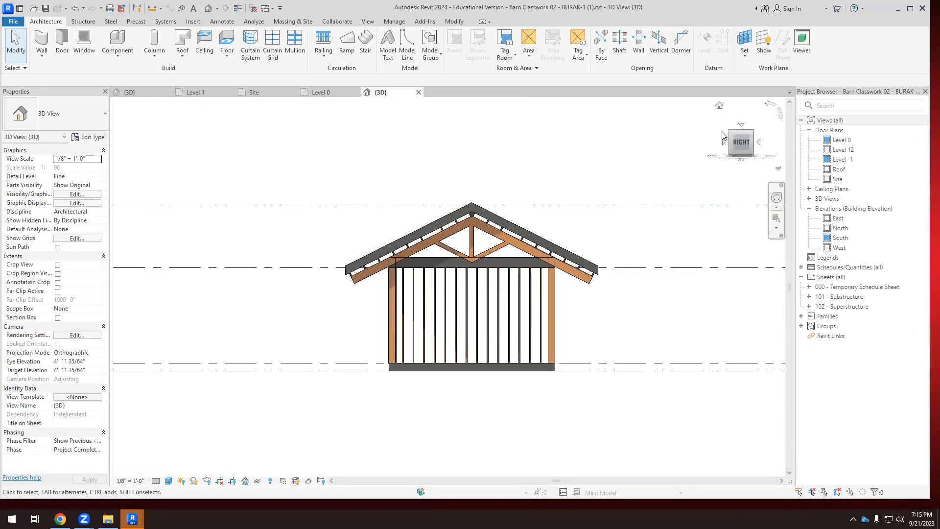
{"action": "left_click", "coordinate": [759, 143]}
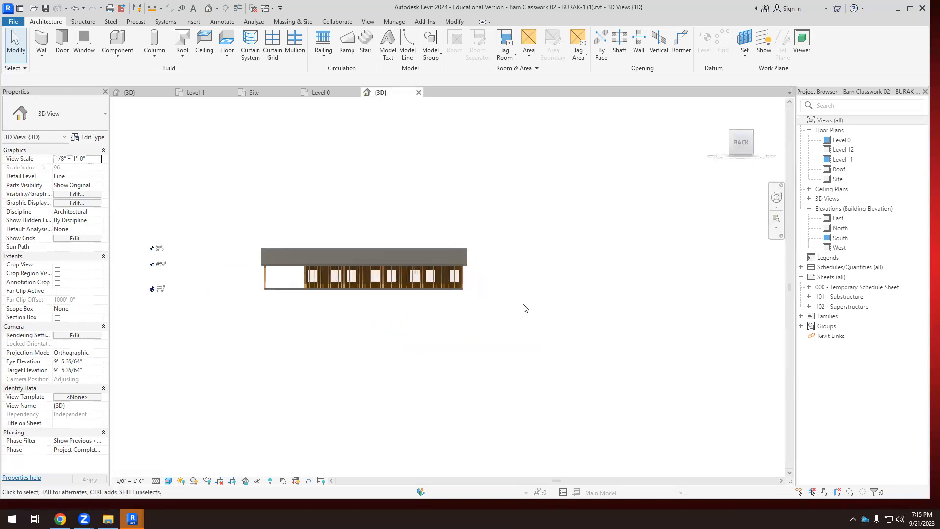
{"action": "scroll", "coordinate": [525, 308], "scroll_direction": "up", "scroll_amount": 2}
{"action": "left_click_drag", "start_coordinate": [162, 208], "coordinate": [484, 325]}
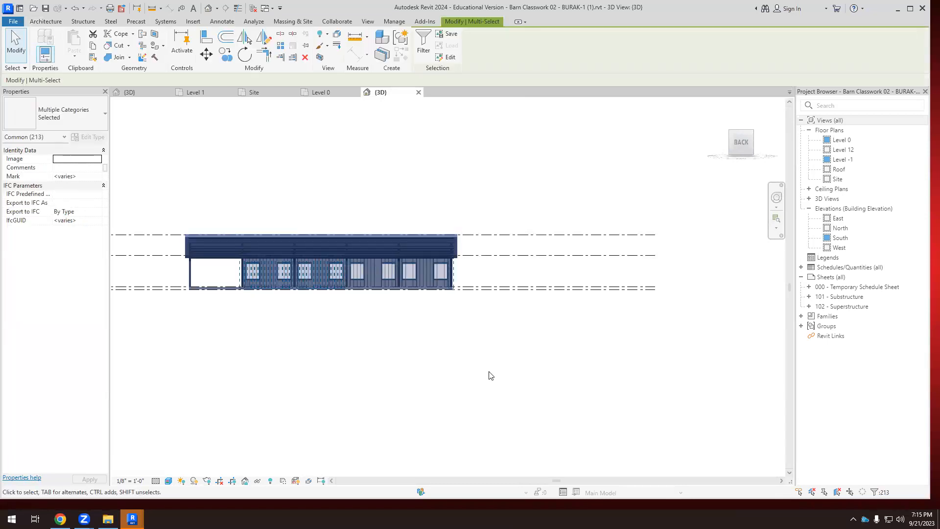
{"action": "scroll", "coordinate": [490, 360], "scroll_direction": "down", "scroll_amount": 2}
{"action": "scroll", "coordinate": [349, 359], "scroll_direction": "up", "scroll_amount": 1}
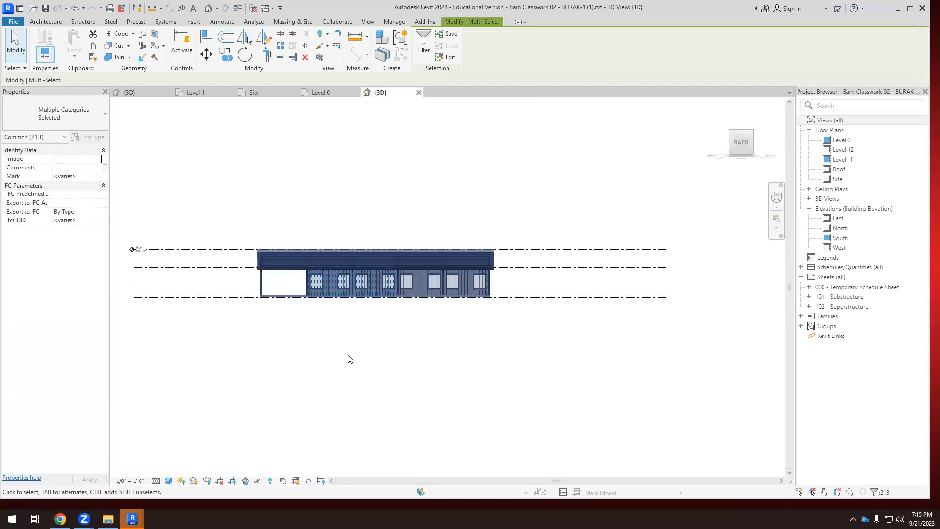
Copy the selected barn from its Level 0 floor plan.
{"action": "left_click", "coordinate": [321, 93]}
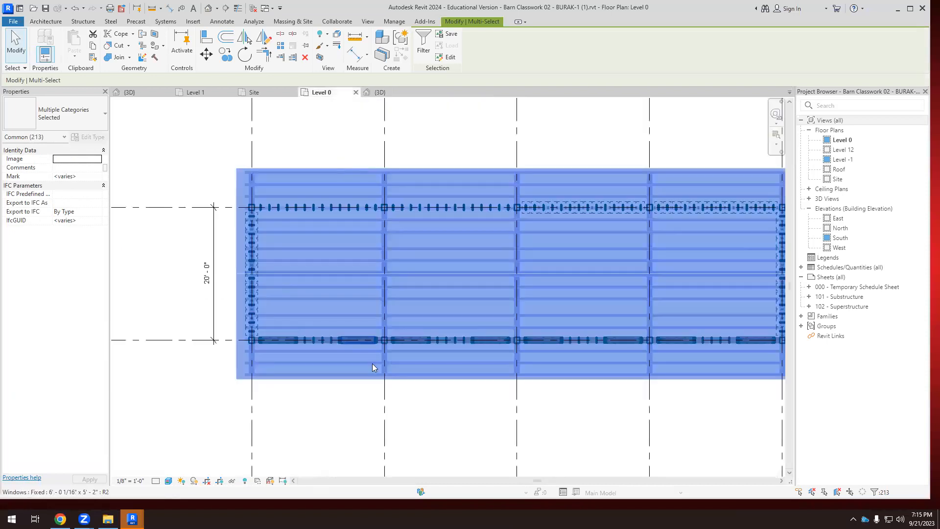
{"action": "scroll", "coordinate": [218, 275], "scroll_direction": "down", "scroll_amount": 3}
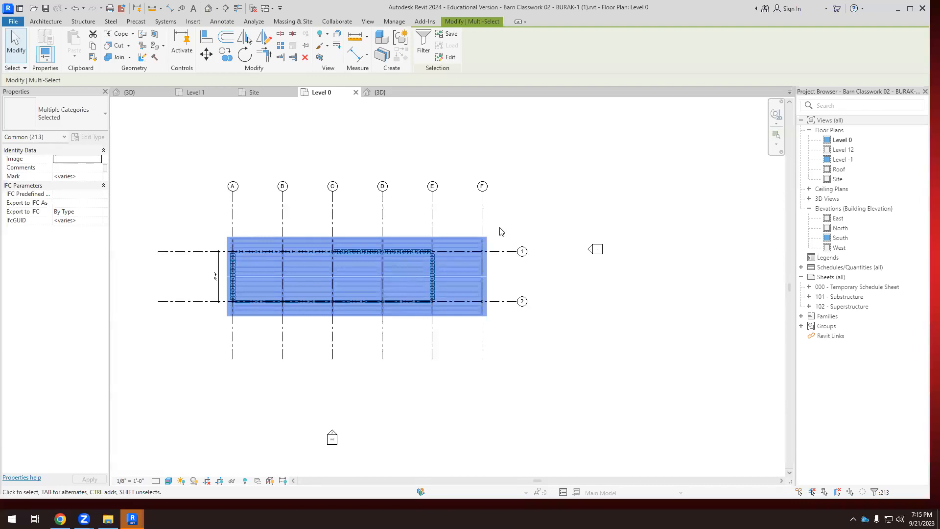
{"action": "scroll", "coordinate": [348, 251], "scroll_direction": "up", "scroll_amount": 1}
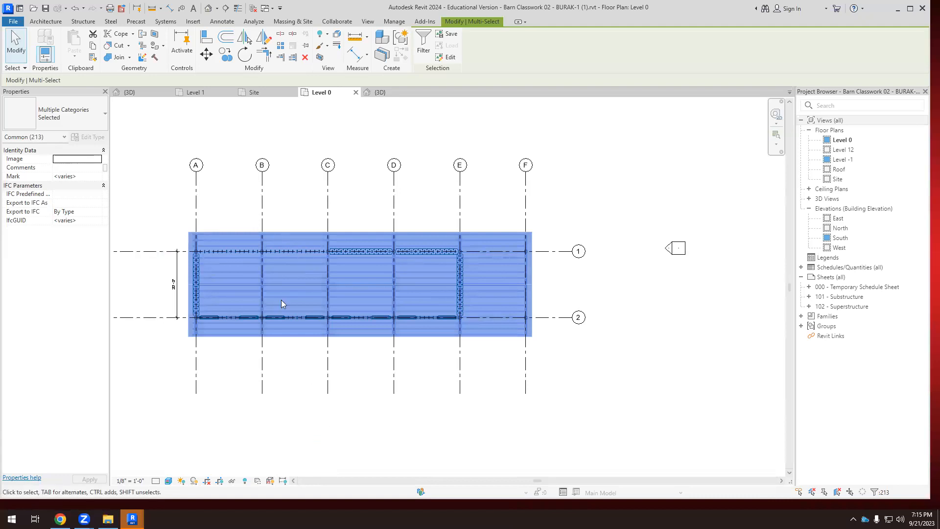
Paste the copied barn into the Level 1 floor plan of the Spofford site project, accepting the duplicate types.
{"action": "left_click", "coordinate": [203, 92]}
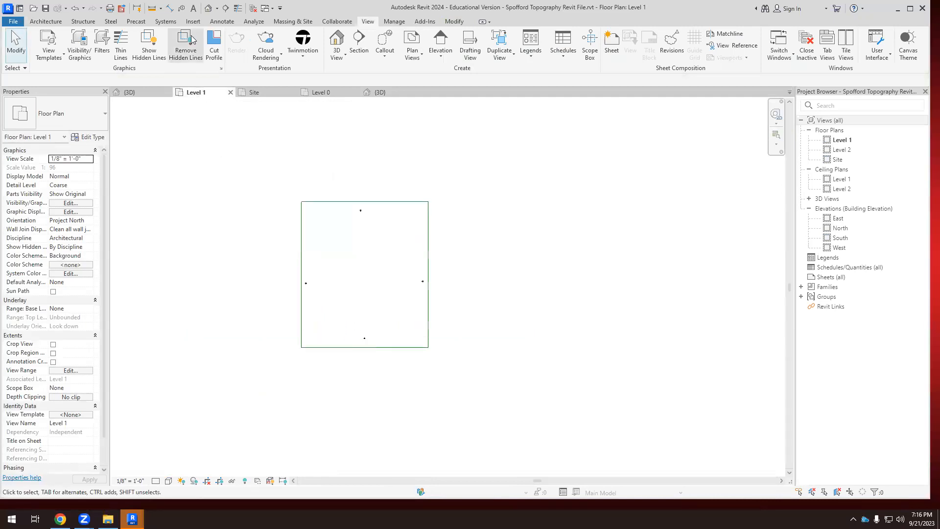
{"action": "scroll", "coordinate": [366, 251], "scroll_direction": "up", "scroll_amount": 3}
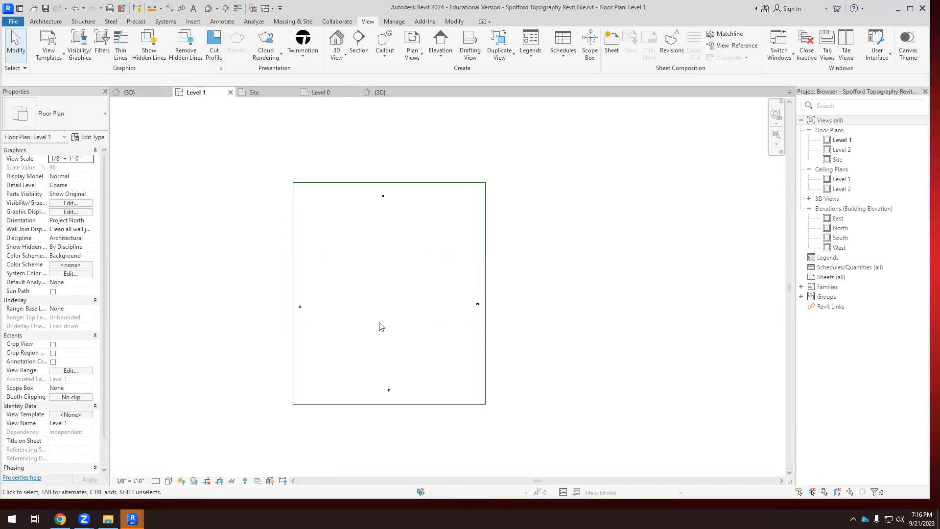
{"action": "left_click", "coordinate": [393, 309]}
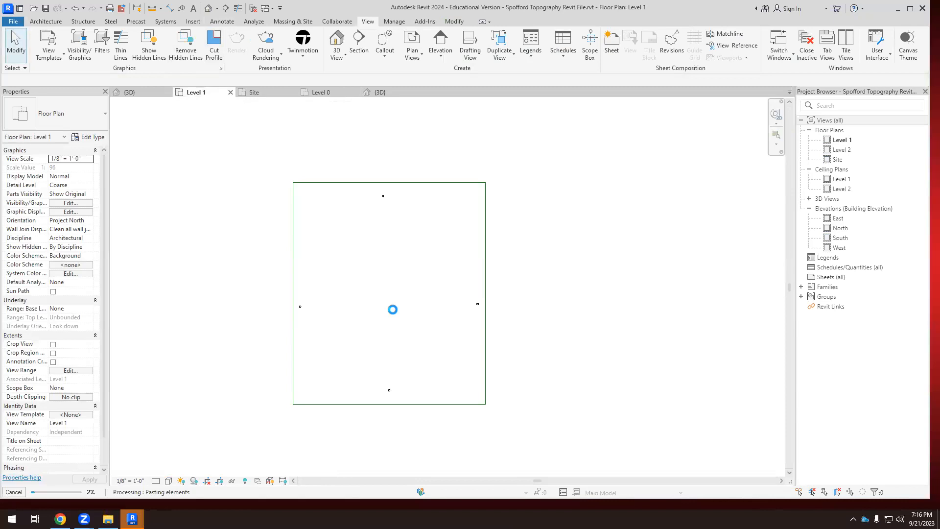
{"action": "left_click", "coordinate": [490, 295]}
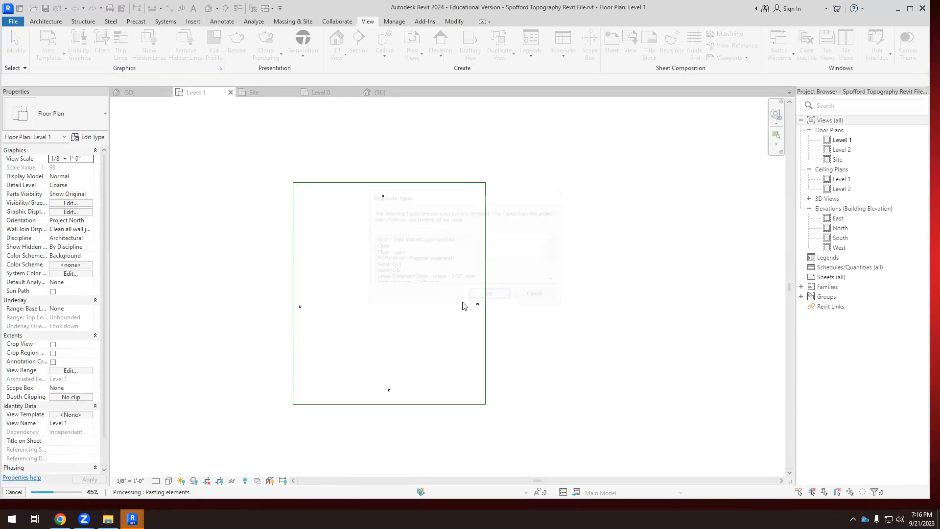
Place the pasted barn inside the site boundary, slightly east of its centre in the Level 1 plan, and finish the paste.
{"action": "scroll", "coordinate": [383, 297], "scroll_direction": "up", "scroll_amount": 8}
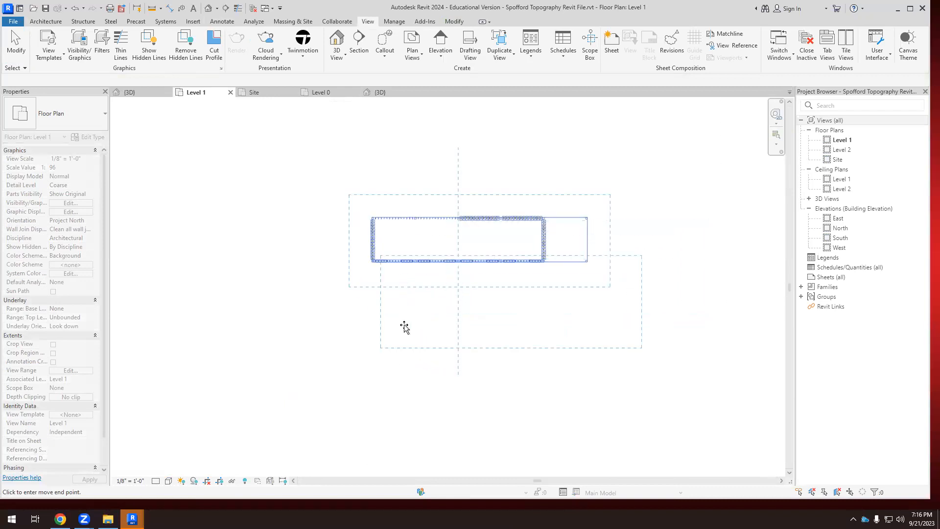
{"action": "scroll", "coordinate": [405, 328], "scroll_direction": "up", "scroll_amount": 2}
{"action": "scroll", "coordinate": [360, 249], "scroll_direction": "up", "scroll_amount": 2}
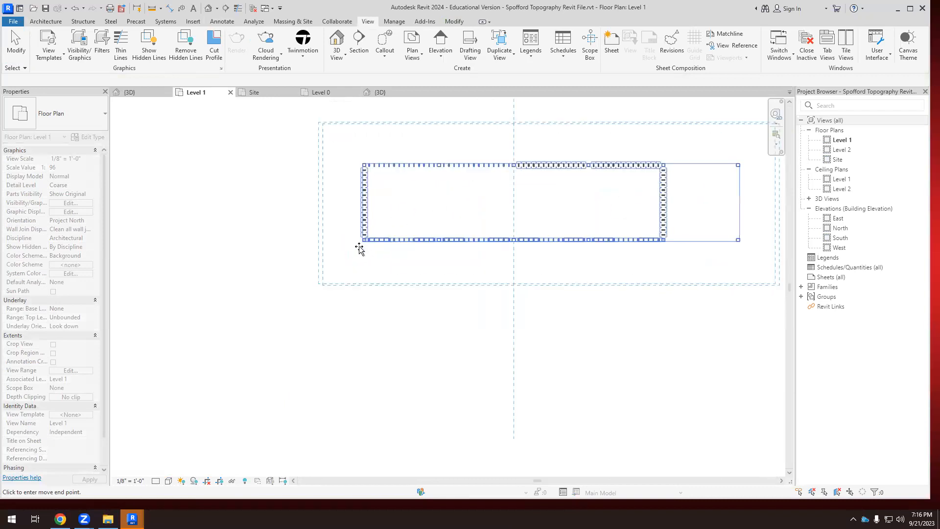
{"action": "scroll", "coordinate": [360, 249], "scroll_direction": "up", "scroll_amount": 2}
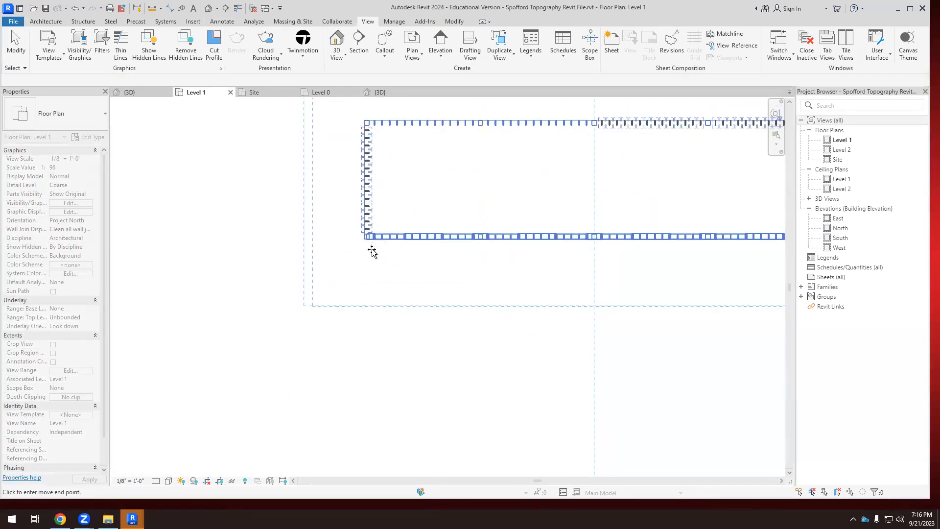
{"action": "scroll", "coordinate": [363, 255], "scroll_direction": "up", "scroll_amount": 2}
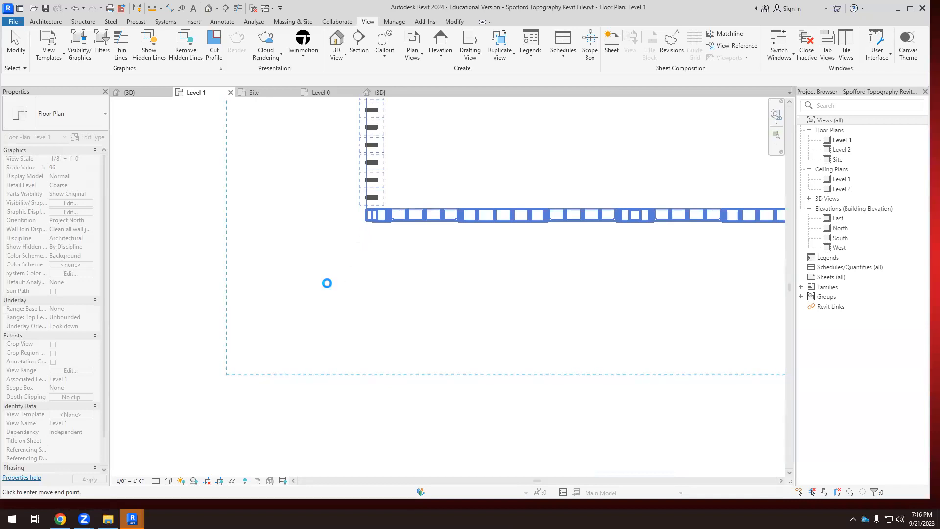
{"action": "left_click", "coordinate": [327, 283]}
{"action": "scroll", "coordinate": [333, 255], "scroll_direction": "down", "scroll_amount": 3}
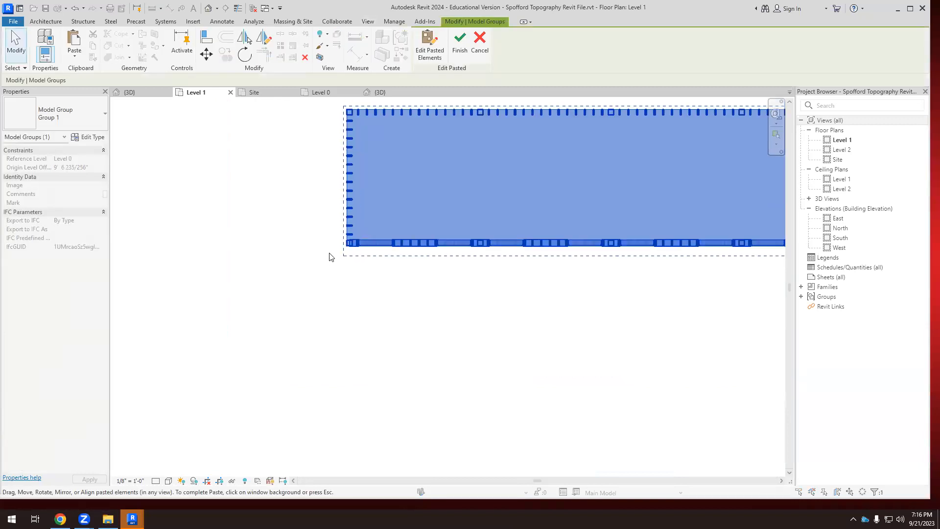
{"action": "scroll", "coordinate": [336, 254], "scroll_direction": "down", "scroll_amount": 2}
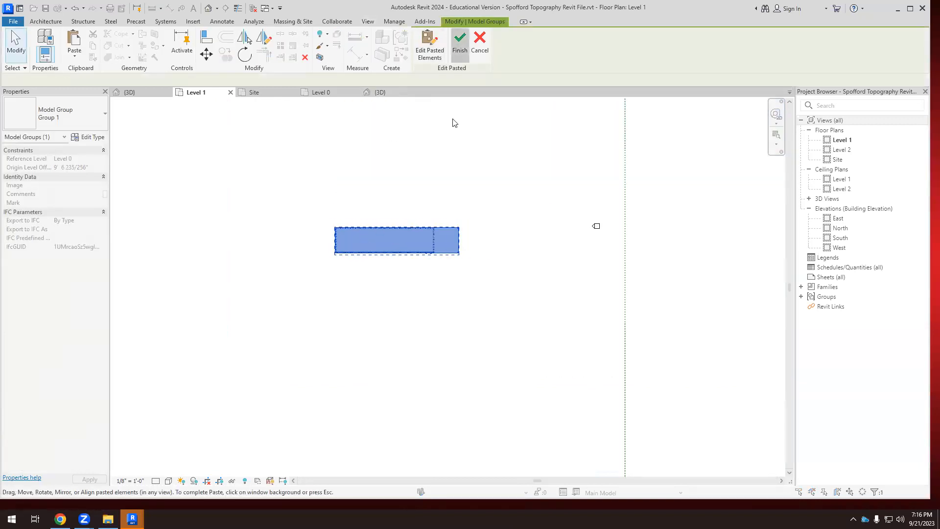
{"action": "left_click", "coordinate": [641, 260]}
{"action": "scroll", "coordinate": [377, 273], "scroll_direction": "down", "scroll_amount": 5}
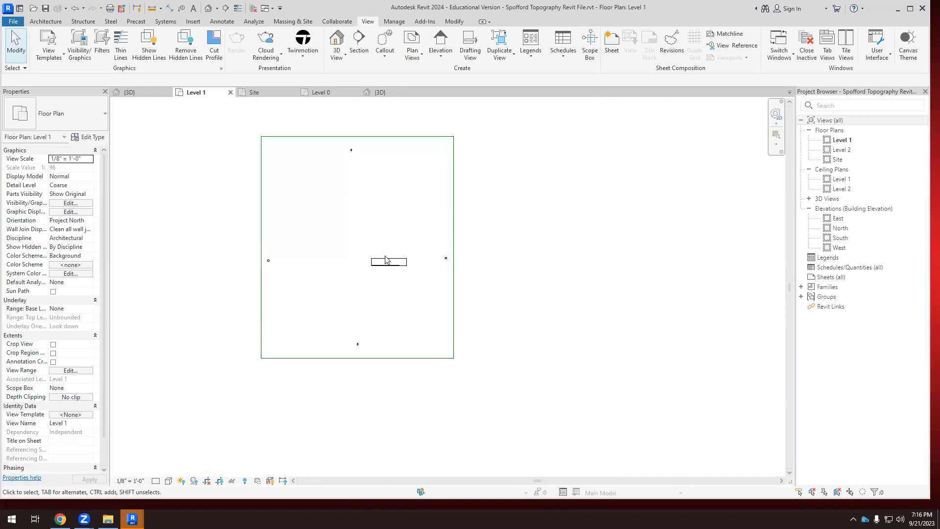
Examine from several angles how the pasted barn and its floor sit within the sloping topography in the Spofford 3D view.
{"action": "left_click", "coordinate": [129, 92]}
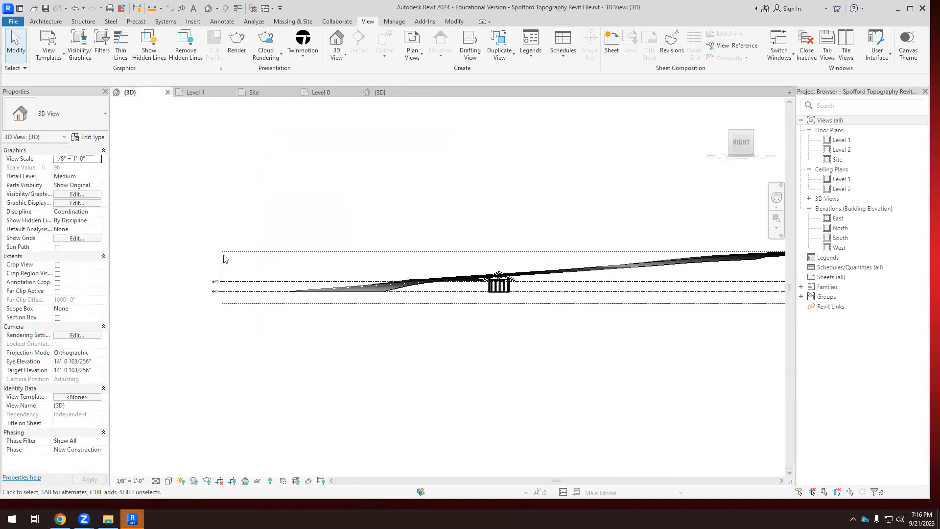
{"action": "middle_click_drag", "start_coordinate": [514, 340], "coordinate": [478, 321], "text": "shift"}
{"action": "scroll", "coordinate": [436, 291], "scroll_direction": "up", "scroll_amount": 5}
{"action": "scroll", "coordinate": [389, 284], "scroll_direction": "down", "scroll_amount": 1}
{"action": "middle_click_drag", "start_coordinate": [392, 290], "coordinate": [520, 267], "text": "shift"}
{"action": "scroll", "coordinate": [529, 265], "scroll_direction": "up", "scroll_amount": 5}
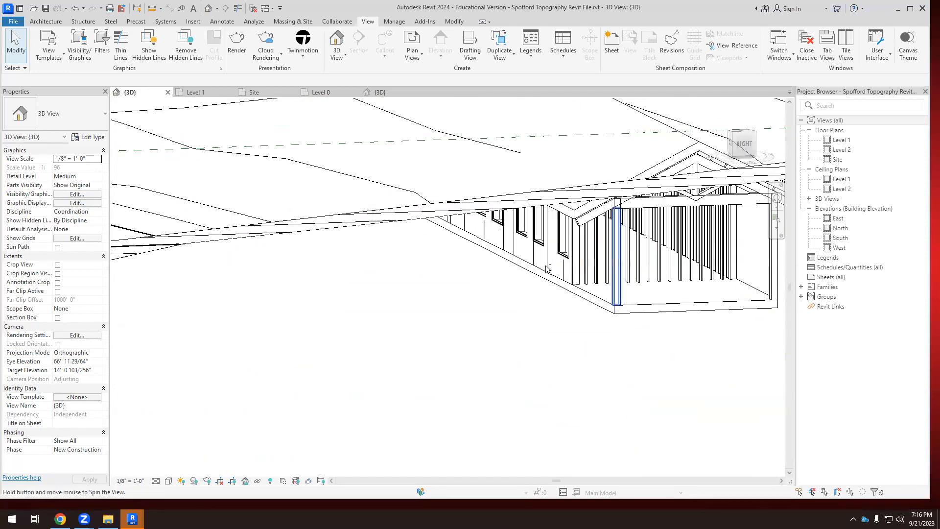
{"action": "scroll", "coordinate": [531, 265], "scroll_direction": "down", "scroll_amount": 2}
{"action": "scroll", "coordinate": [546, 282], "scroll_direction": "up", "scroll_amount": 2}
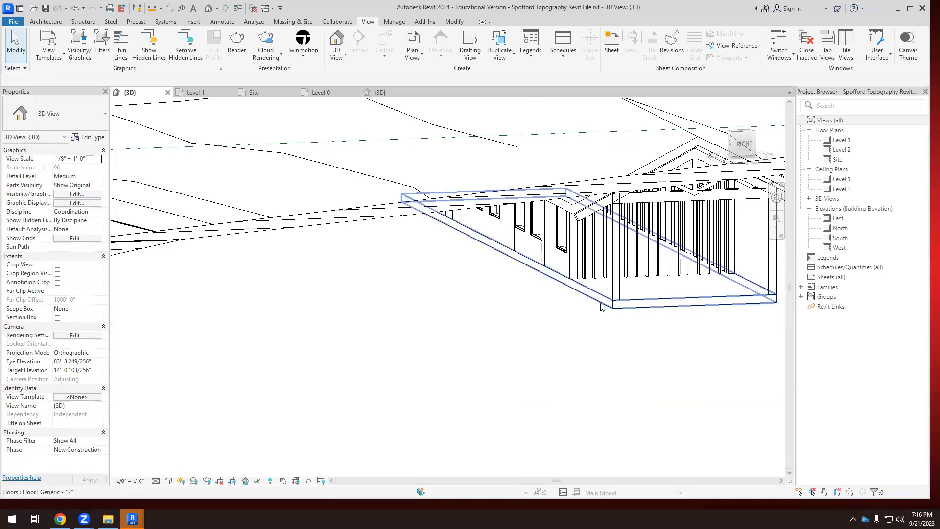
{"action": "middle_click_drag", "start_coordinate": [618, 299], "coordinate": [758, 161], "text": "shift"}
Return the Spofford 3D view to the right side and examine the barn's height relative to Level 1 and Level 2.
{"action": "left_click", "coordinate": [741, 146]}
{"action": "scroll", "coordinate": [571, 224], "scroll_direction": "down", "scroll_amount": 5}
{"action": "scroll", "coordinate": [491, 233], "scroll_direction": "up", "scroll_amount": 2}
{"action": "middle_click_drag", "start_coordinate": [491, 233], "coordinate": [418, 300]}
{"action": "scroll", "coordinate": [419, 300], "scroll_direction": "up", "scroll_amount": 6}
{"action": "scroll", "coordinate": [364, 272], "scroll_direction": "down", "scroll_amount": 4}
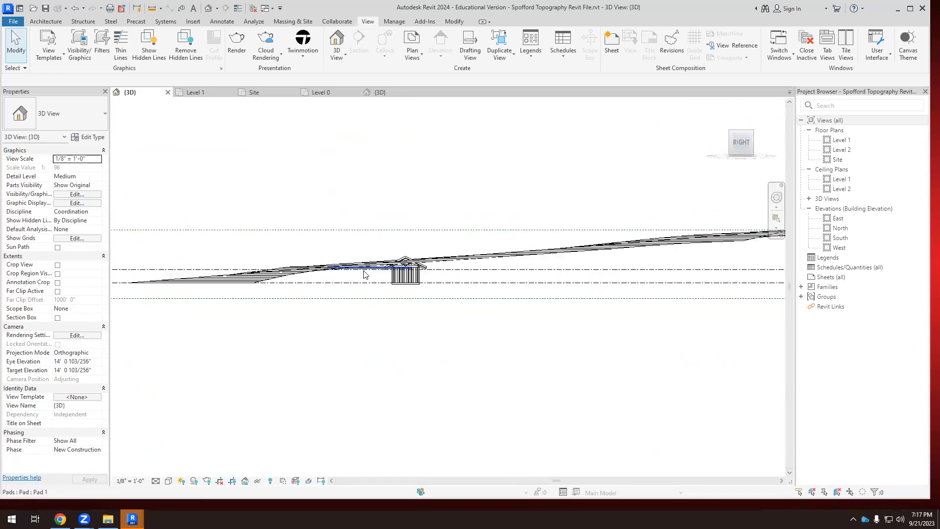
{"action": "scroll", "coordinate": [482, 279], "scroll_direction": "down", "scroll_amount": 2}
{"action": "scroll", "coordinate": [198, 282], "scroll_direction": "up", "scroll_amount": 10}
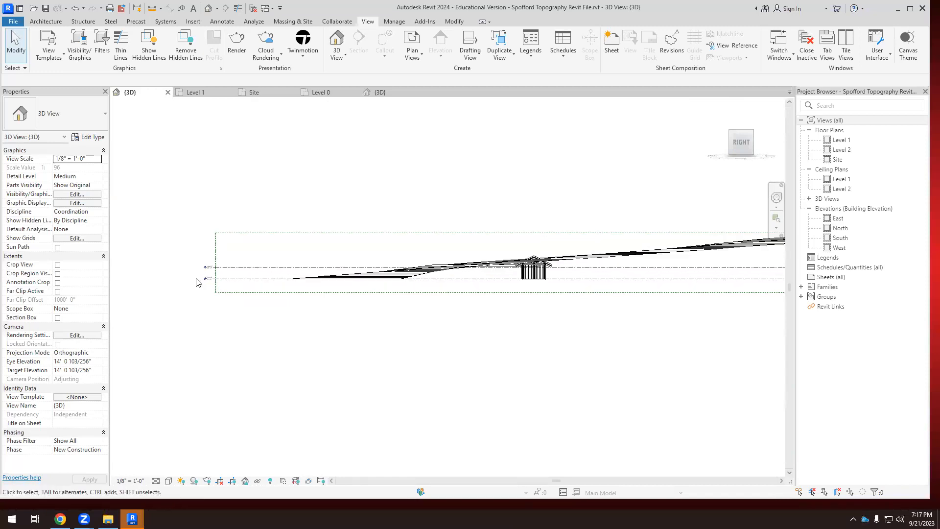
{"action": "scroll", "coordinate": [208, 286], "scroll_direction": "up", "scroll_amount": 5}
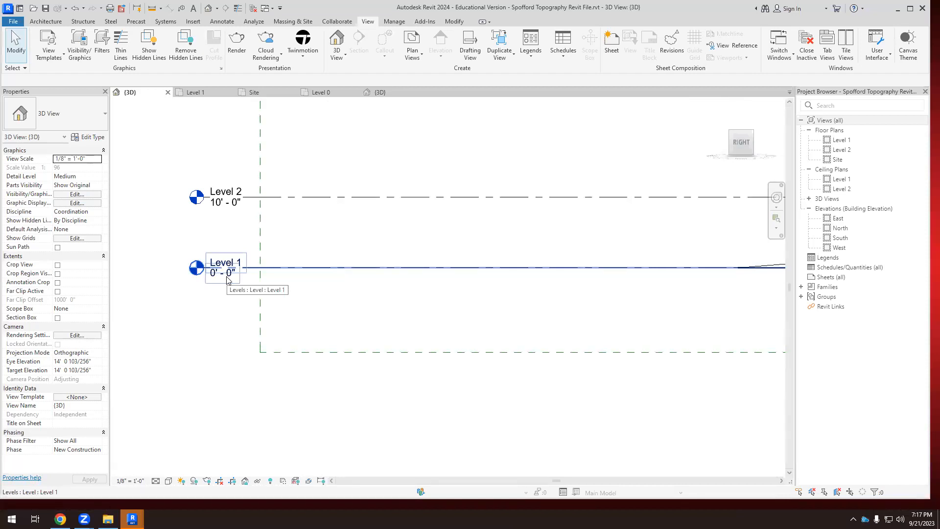
Compare the elevation of Level 0 in the barn project's 3D view with the Spofford site's Level 1.
{"action": "left_click", "coordinate": [375, 92]}
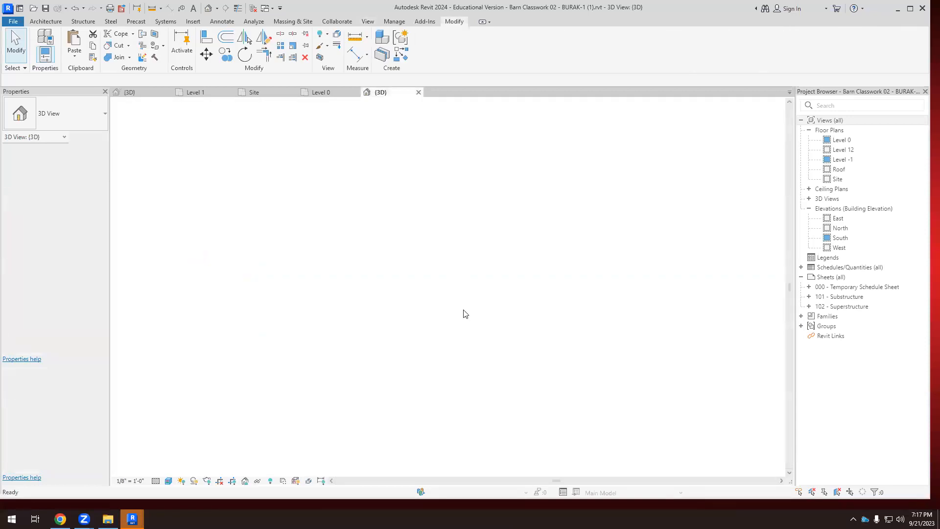
{"action": "scroll", "coordinate": [665, 324], "scroll_direction": "up", "scroll_amount": 2}
{"action": "scroll", "coordinate": [708, 294], "scroll_direction": "down", "scroll_amount": 3}
{"action": "scroll", "coordinate": [171, 295], "scroll_direction": "up", "scroll_amount": 2}
{"action": "scroll", "coordinate": [272, 304], "scroll_direction": "up", "scroll_amount": 6}
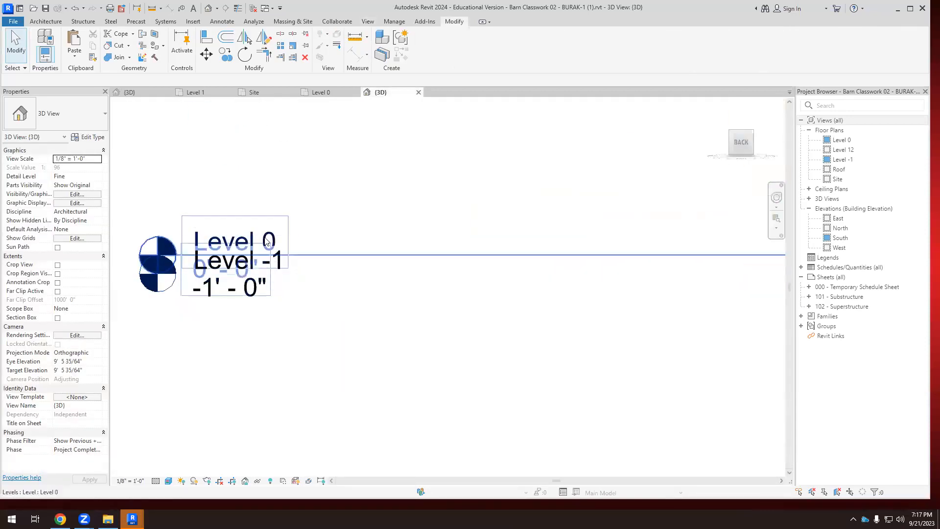
{"action": "left_click", "coordinate": [263, 238]}
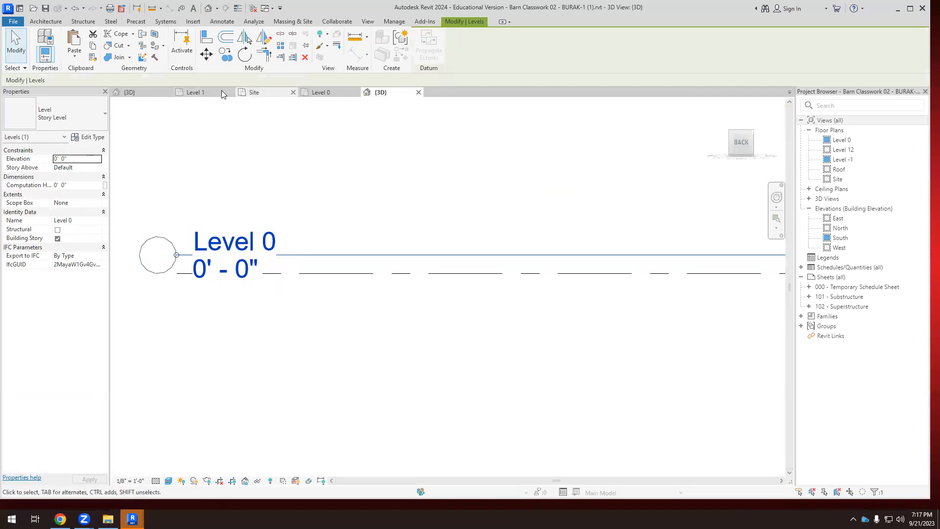
{"action": "left_click", "coordinate": [148, 96]}
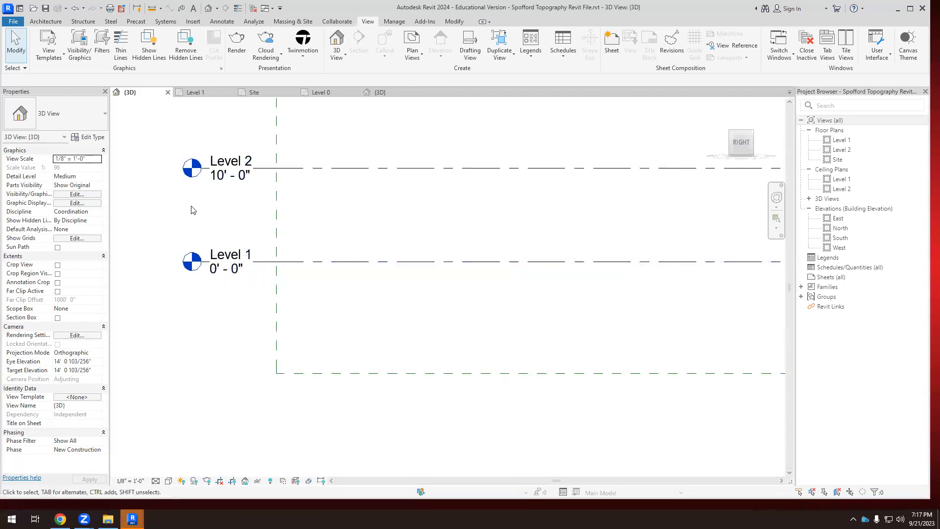
{"action": "scroll", "coordinate": [191, 210], "scroll_direction": "down", "scroll_amount": 4}
{"action": "scroll", "coordinate": [683, 223], "scroll_direction": "up", "scroll_amount": 1}
{"action": "scroll", "coordinate": [683, 222], "scroll_direction": "up", "scroll_amount": 1}
{"action": "scroll", "coordinate": [588, 218], "scroll_direction": "down", "scroll_amount": 2}
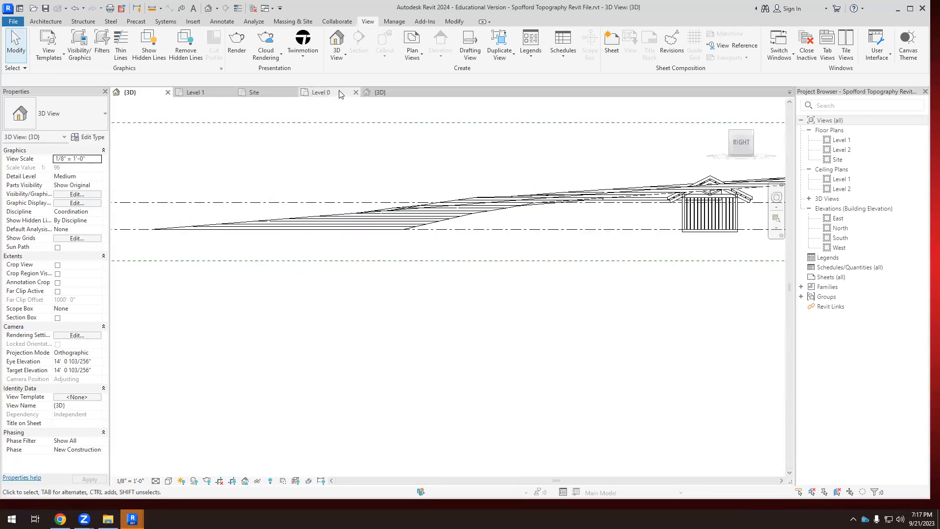
Set the barn project's 3D view scale to 1/4" = 1'-0" and select Level 0.
{"action": "left_click", "coordinate": [342, 94]}
{"action": "left_click", "coordinate": [381, 93]}
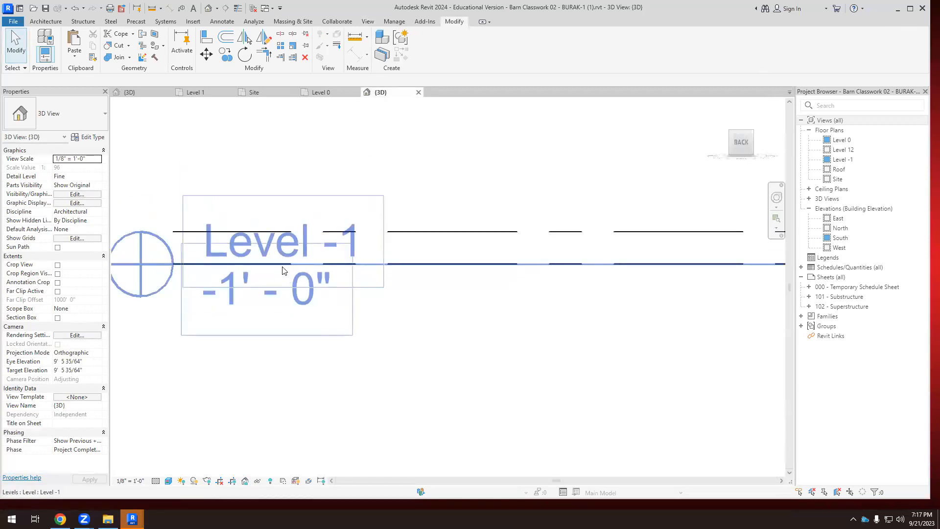
{"action": "scroll", "coordinate": [446, 266], "scroll_direction": "down", "scroll_amount": 1}
{"action": "left_click", "coordinate": [472, 265]}
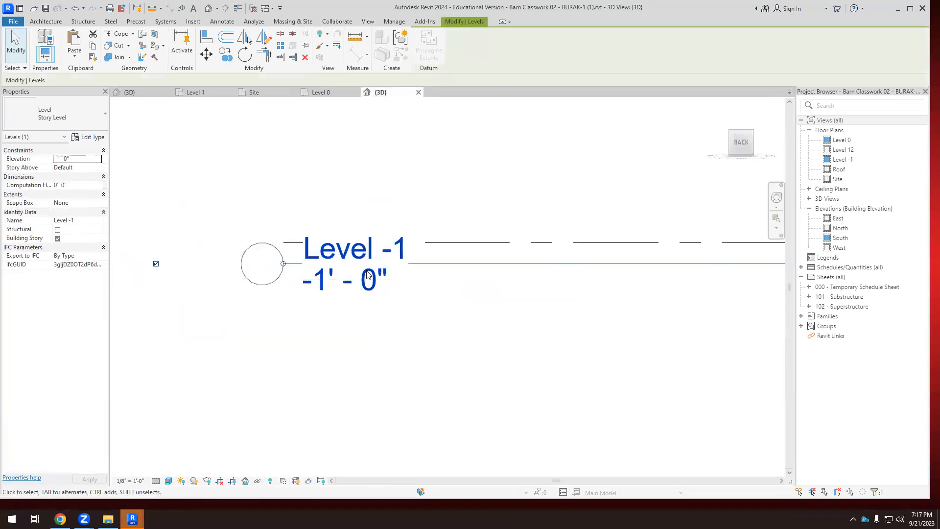
{"action": "left_click", "coordinate": [130, 481]}
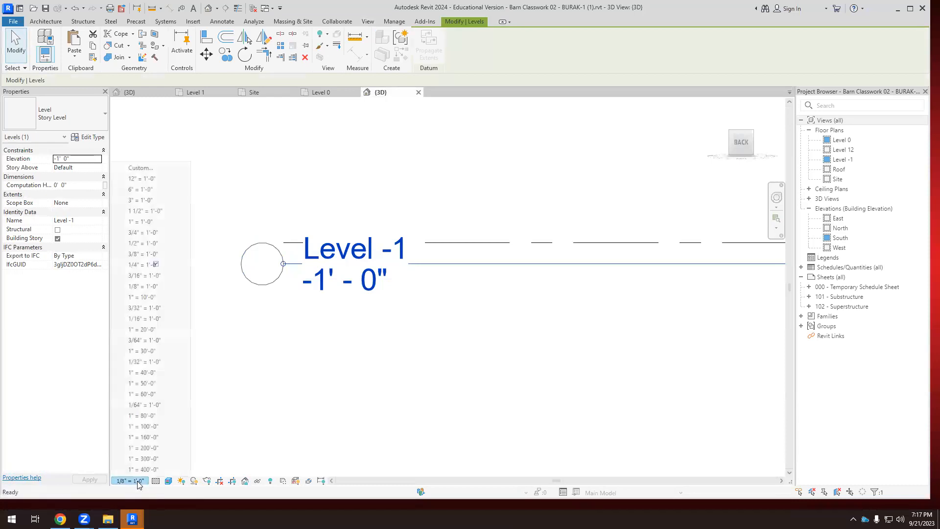
{"action": "left_click", "coordinate": [146, 264]}
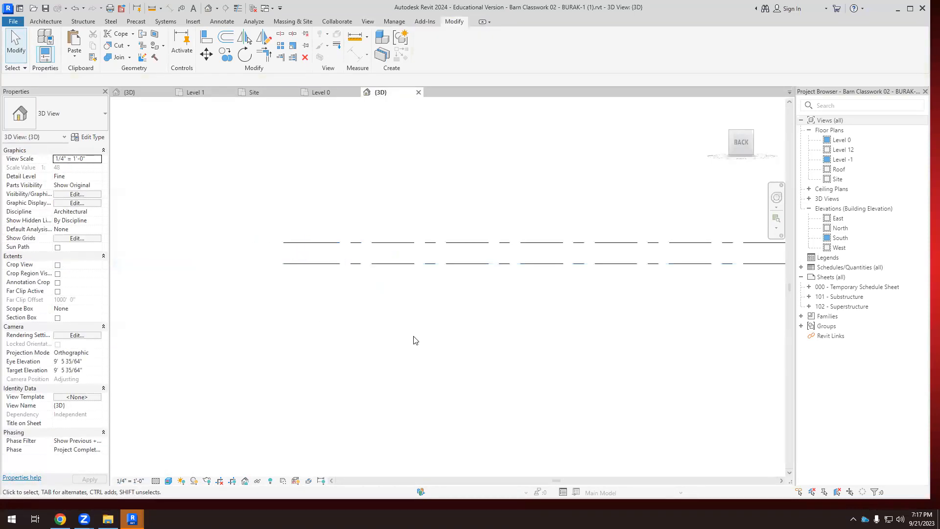
{"action": "scroll", "coordinate": [214, 330], "scroll_direction": "down", "scroll_amount": 3}
{"action": "scroll", "coordinate": [210, 325], "scroll_direction": "up", "scroll_amount": 6}
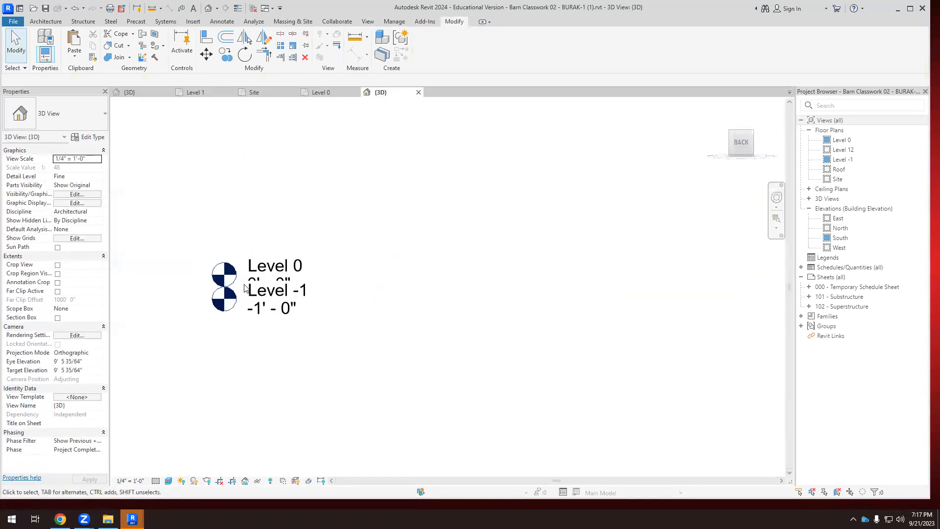
{"action": "left_click", "coordinate": [277, 271]}
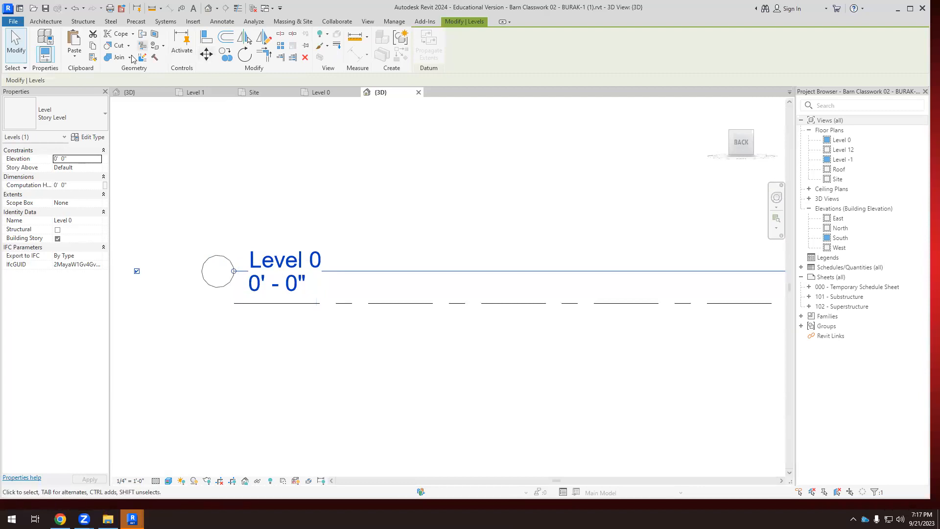
Examine the barn's floor slab against Level 1 in the Spofford right-side 3D view, and select Level 2 to check its elevation.
{"action": "left_click", "coordinate": [129, 93]}
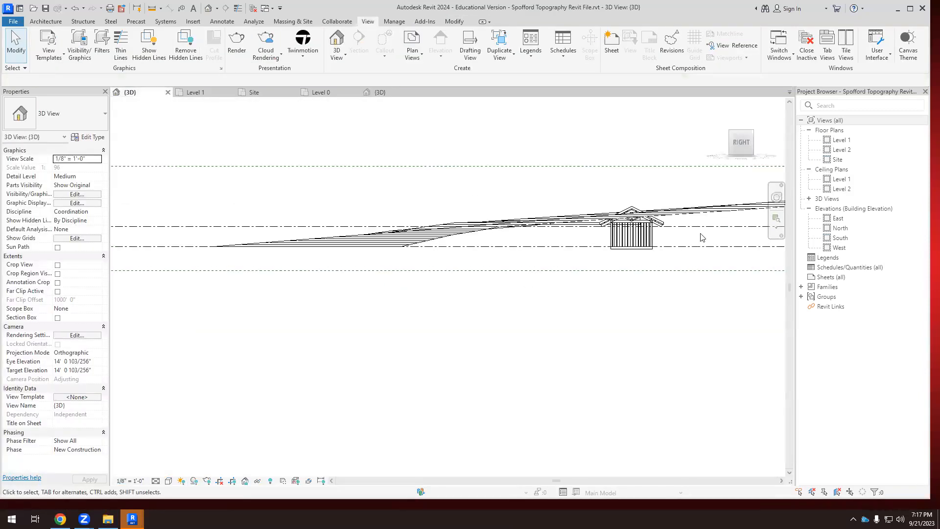
{"action": "scroll", "coordinate": [671, 236], "scroll_direction": "up", "scroll_amount": 5}
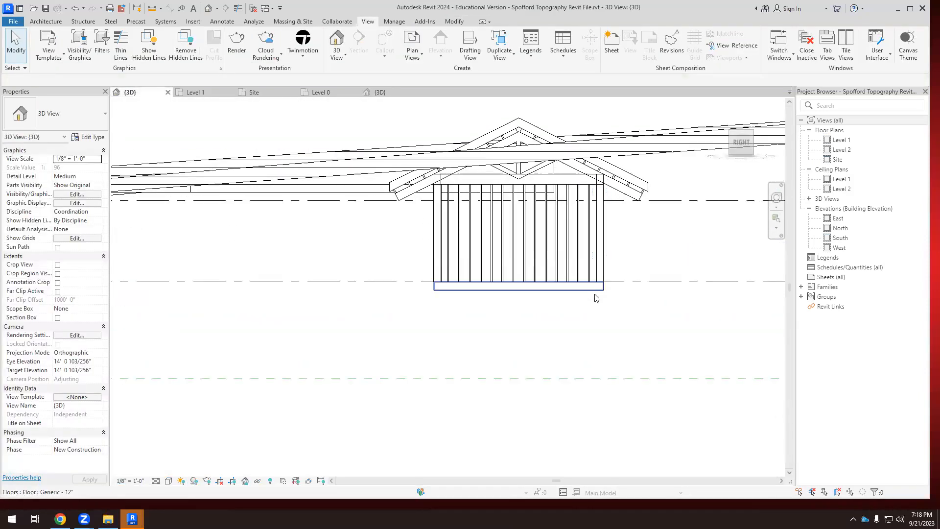
{"action": "scroll", "coordinate": [380, 250], "scroll_direction": "down", "scroll_amount": 3}
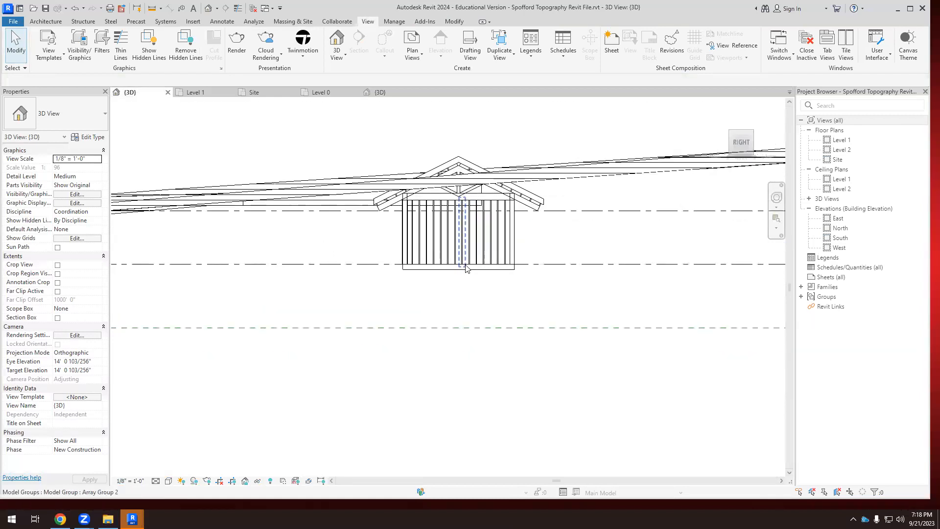
{"action": "scroll", "coordinate": [466, 269], "scroll_direction": "up", "scroll_amount": 1}
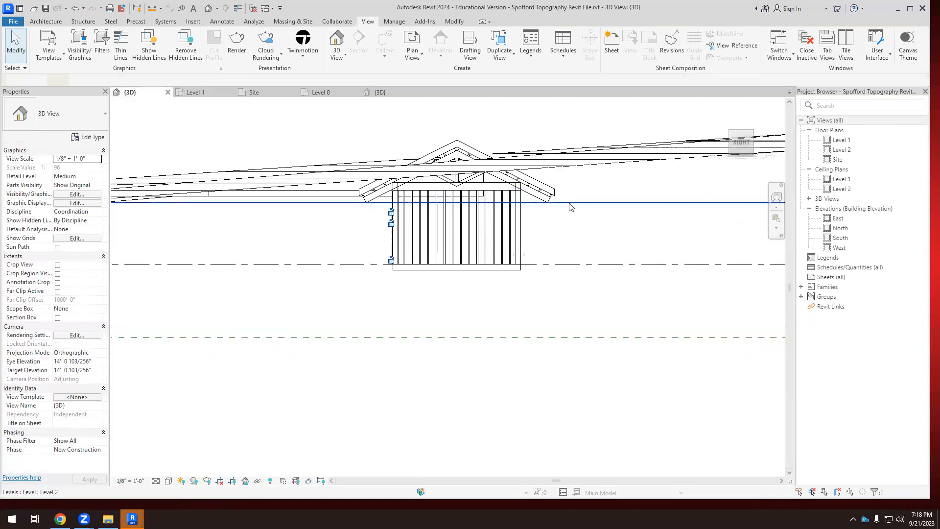
{"action": "left_click", "coordinate": [553, 203]}
{"action": "scroll", "coordinate": [553, 242], "scroll_direction": "down", "scroll_amount": 4}
{"action": "scroll", "coordinate": [147, 239], "scroll_direction": "up", "scroll_amount": 8}
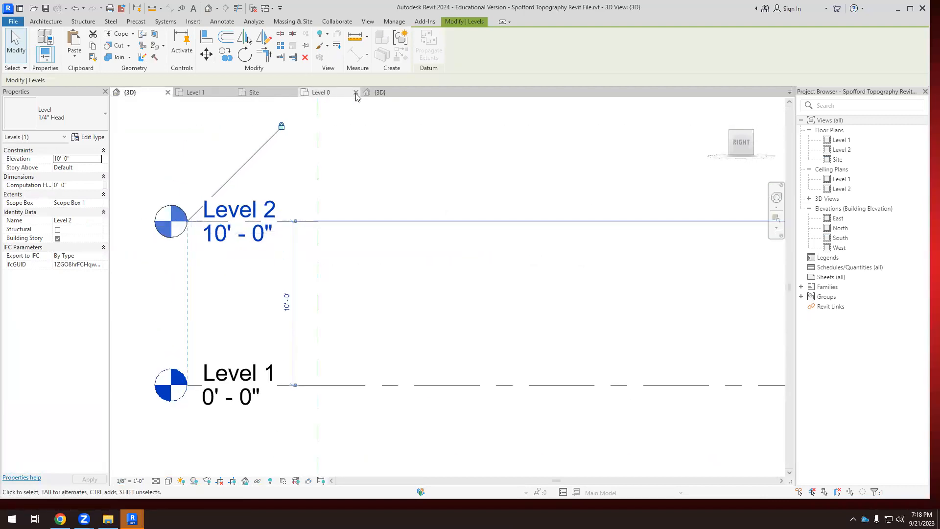
Examine Level -1, Level 0 and the Roof level in the barn project's 3D view.
{"action": "left_click", "coordinate": [380, 93]}
{"action": "scroll", "coordinate": [291, 246], "scroll_direction": "down", "scroll_amount": 5}
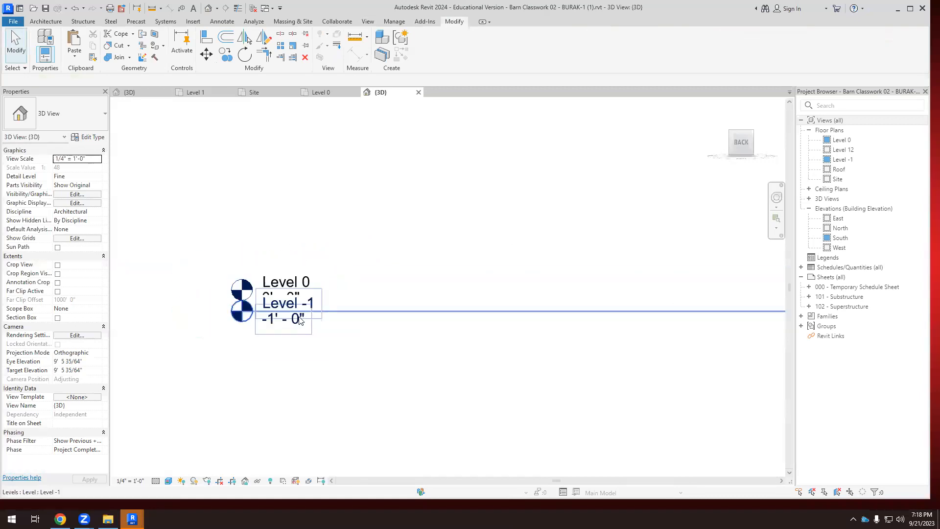
{"action": "scroll", "coordinate": [296, 229], "scroll_direction": "up", "scroll_amount": 5}
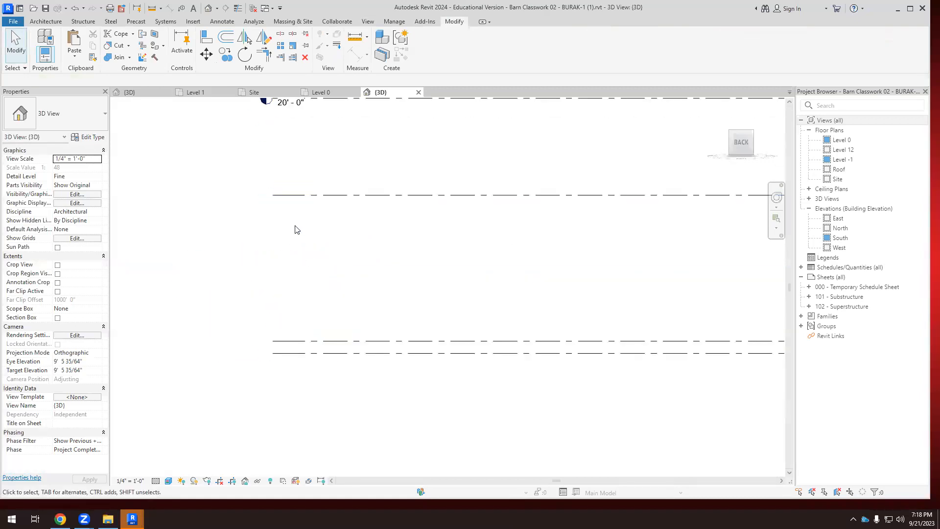
{"action": "scroll", "coordinate": [244, 210], "scroll_direction": "down", "scroll_amount": 2}
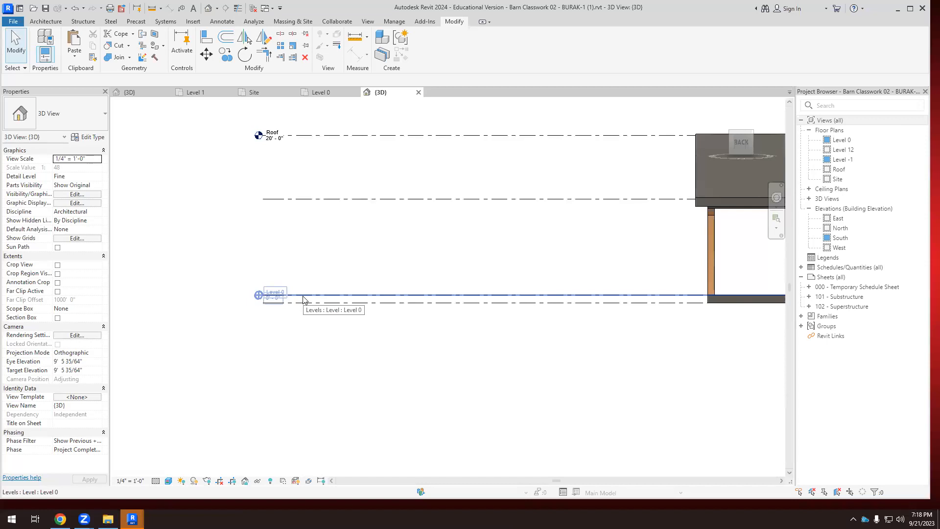
Compare the pasted barn's height on the sloping terrain in the Spofford right-side view with the barn project's 3D view.
{"action": "left_click", "coordinate": [129, 93]}
{"action": "scroll", "coordinate": [363, 292], "scroll_direction": "down", "scroll_amount": 5}
{"action": "scroll", "coordinate": [552, 307], "scroll_direction": "up", "scroll_amount": 6}
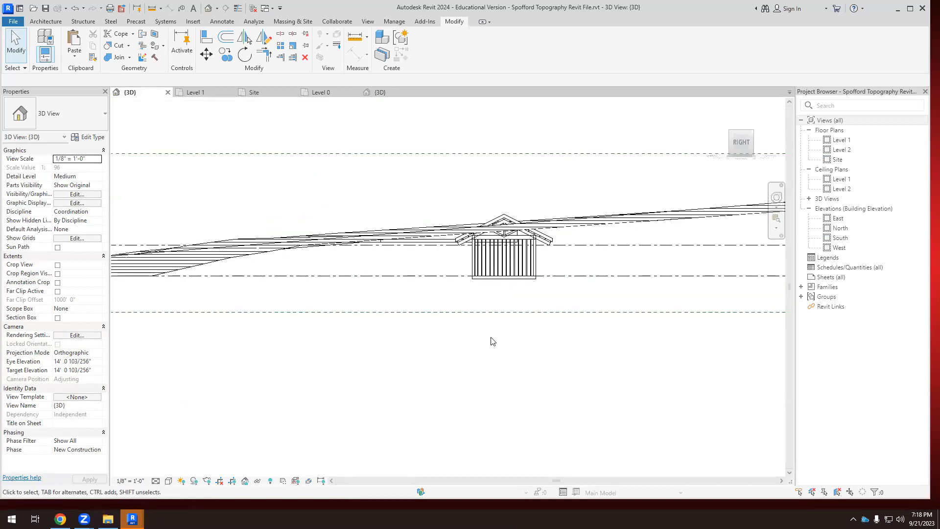
{"action": "scroll", "coordinate": [491, 342], "scroll_direction": "down", "scroll_amount": 2}
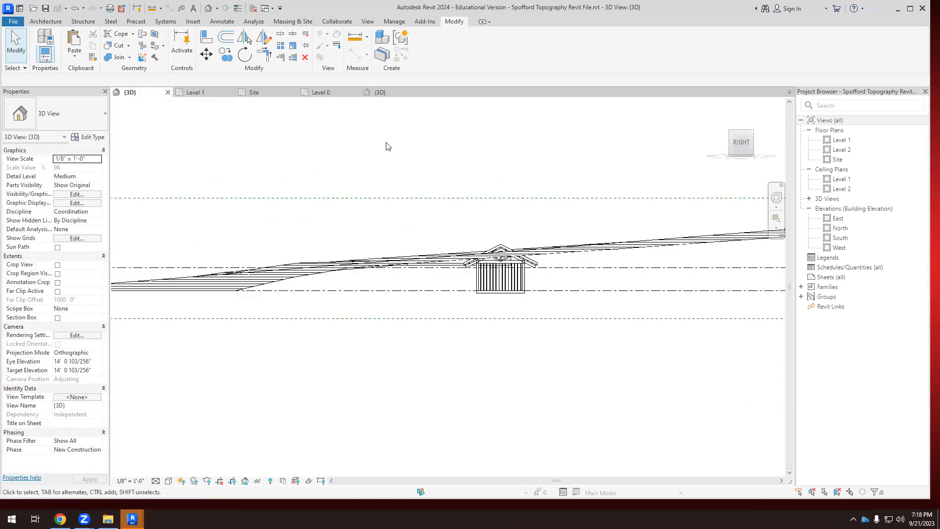
{"action": "scroll", "coordinate": [364, 203], "scroll_direction": "down", "scroll_amount": 2}
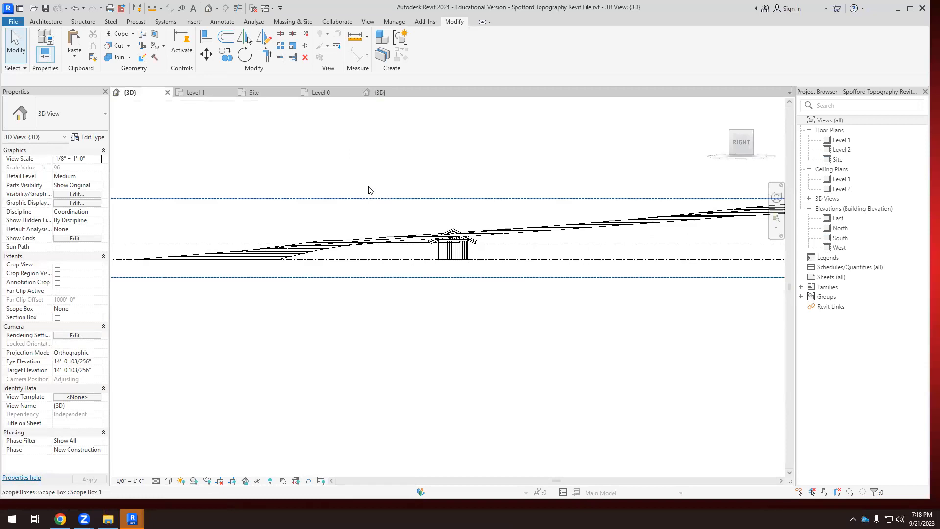
{"action": "left_click", "coordinate": [380, 92]}
{"action": "left_click", "coordinate": [129, 92]}
Select the building pad near the barn in an angled Spofford 3D view, rather than the topography surface around it.
{"action": "middle_click_drag", "start_coordinate": [295, 323], "coordinate": [395, 338], "text": "shift"}
{"action": "scroll", "coordinate": [455, 344], "scroll_direction": "up", "scroll_amount": 2}
{"action": "scroll", "coordinate": [395, 338], "scroll_direction": "up", "scroll_amount": 3}
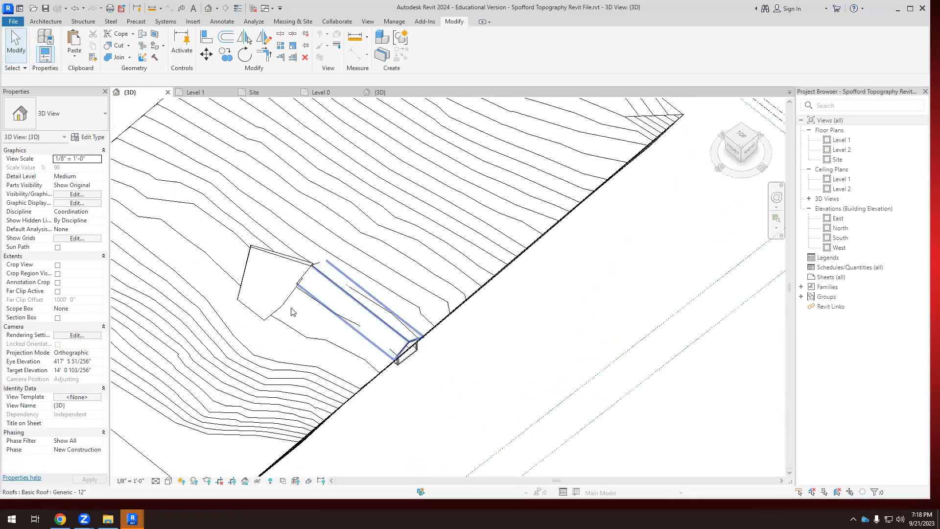
{"action": "left_click", "coordinate": [293, 259]}
{"action": "scroll", "coordinate": [287, 316], "scroll_direction": "up", "scroll_amount": 2}
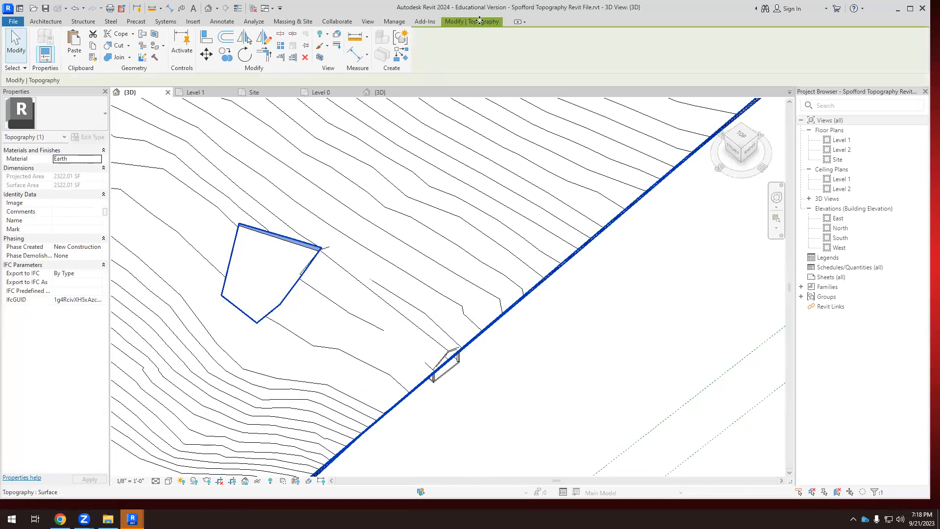
{"action": "left_click", "coordinate": [625, 394]}
{"action": "left_click", "coordinate": [307, 246]}
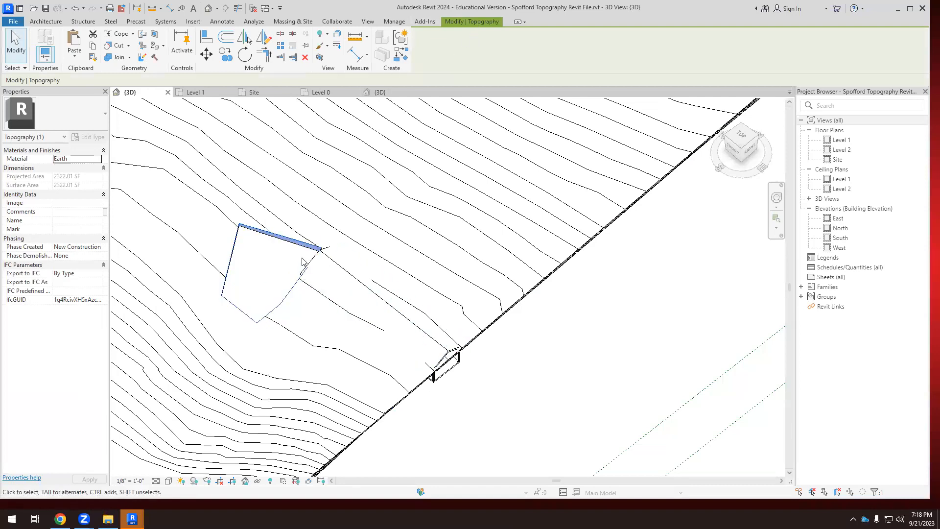
{"action": "left_click", "coordinate": [587, 395]}
{"action": "scroll", "coordinate": [555, 313], "scroll_direction": "down", "scroll_amount": 2}
{"action": "scroll", "coordinate": [319, 276], "scroll_direction": "up", "scroll_amount": 2}
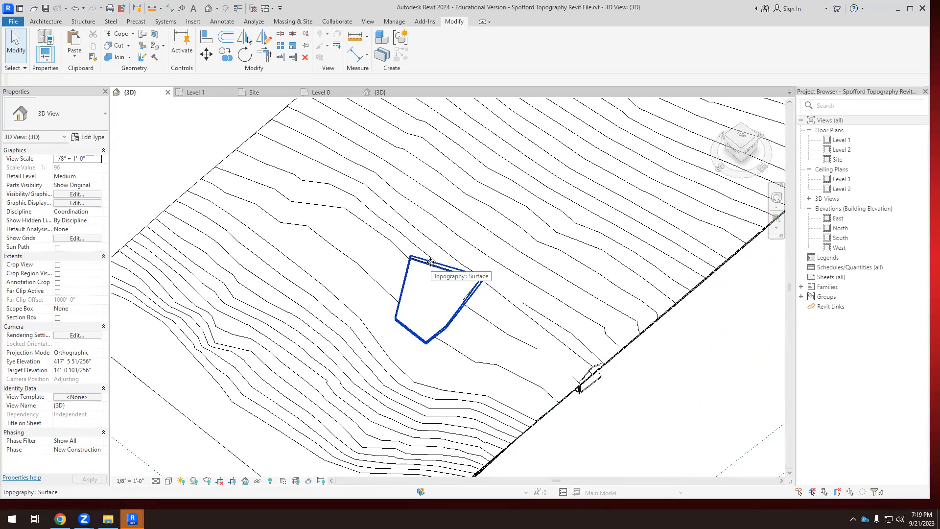
{"action": "left_click", "coordinate": [430, 261]}
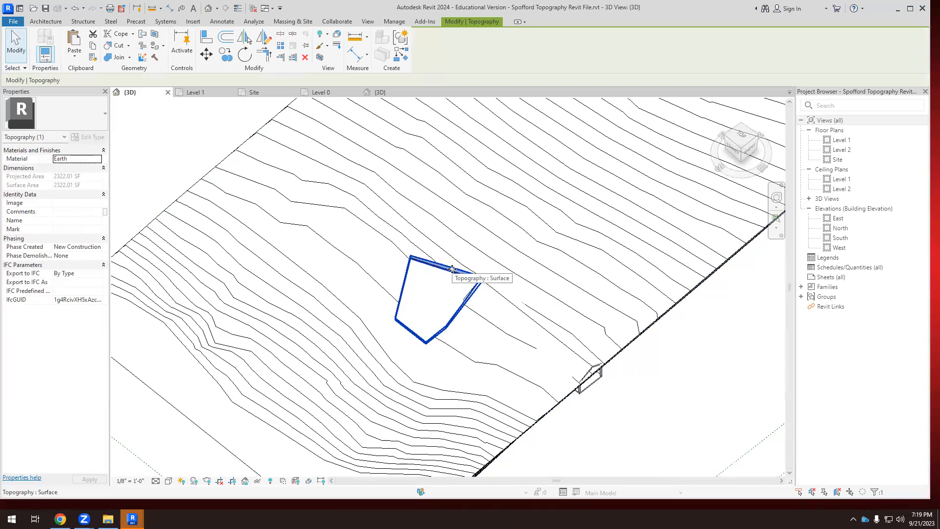
{"action": "key", "text": "Tab"}
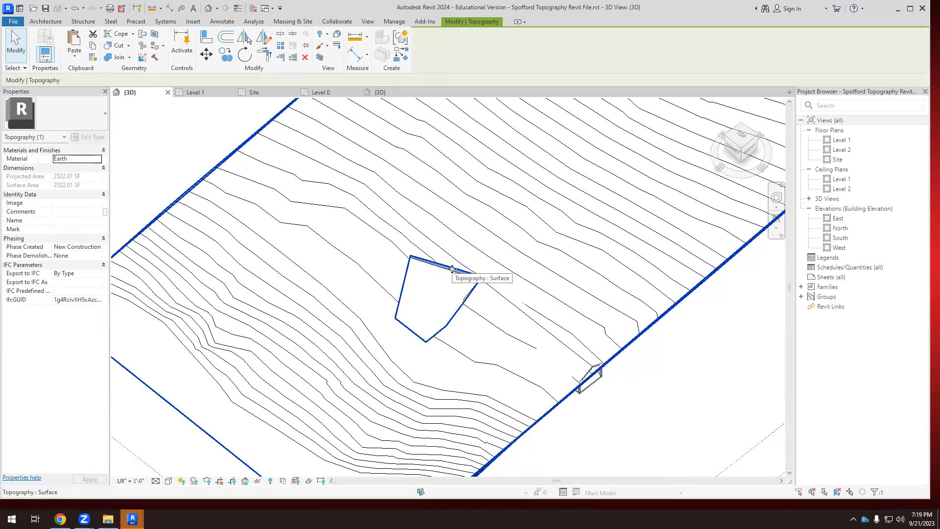
{"action": "key", "text": "Tab"}
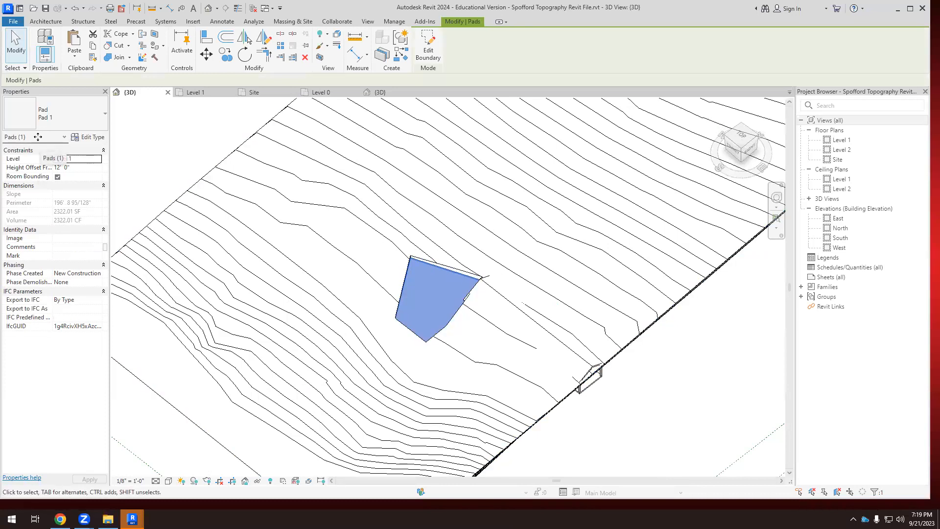
Open the pad's boundary for editing in the top view and set the visual style to Wireframe to show the barn.
{"action": "scroll", "coordinate": [127, 148], "scroll_direction": "down", "scroll_amount": 1}
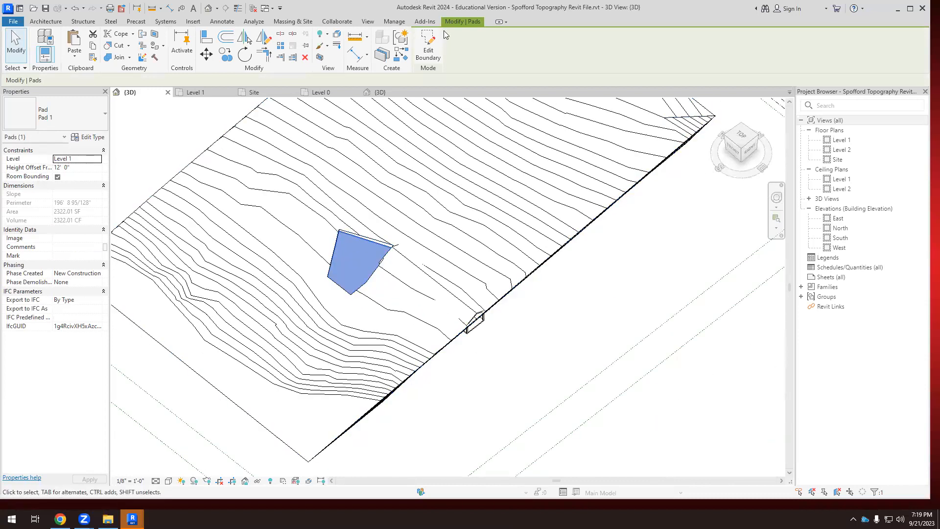
{"action": "left_click", "coordinate": [428, 44]}
{"action": "scroll", "coordinate": [662, 235], "scroll_direction": "down", "scroll_amount": 1}
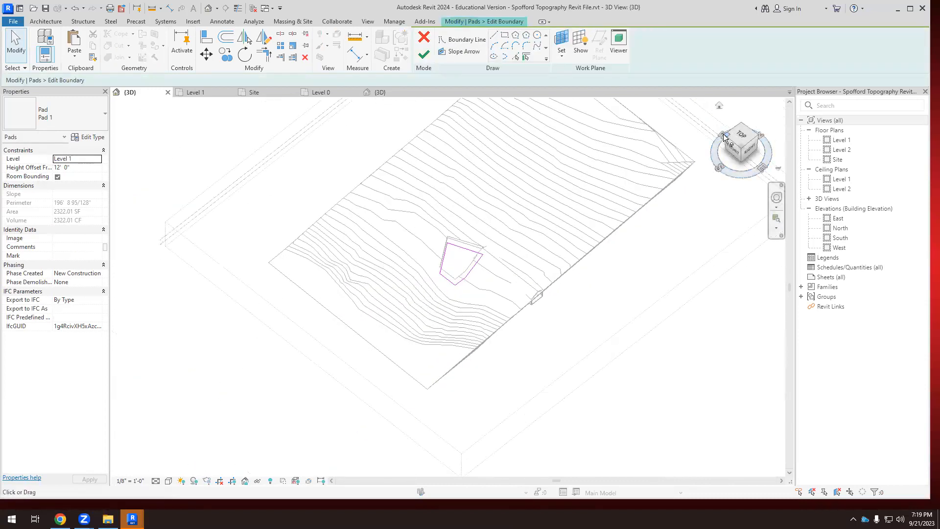
{"action": "left_click", "coordinate": [740, 136]}
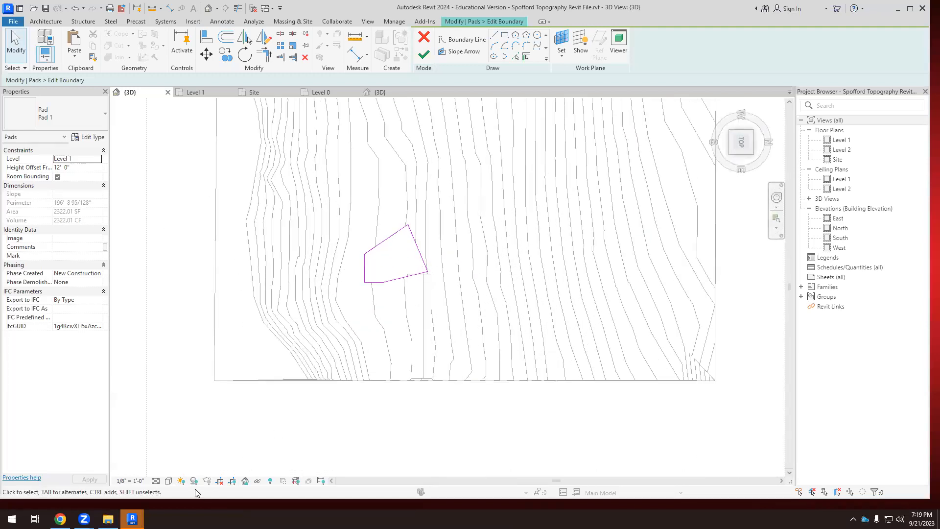
{"action": "left_click", "coordinate": [169, 480]}
{"action": "left_click", "coordinate": [197, 420]}
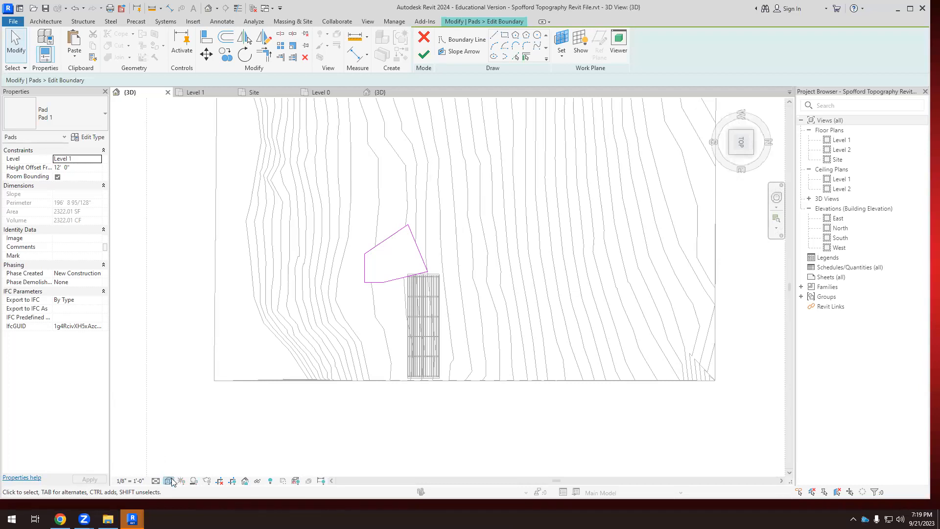
{"action": "scroll", "coordinate": [401, 362], "scroll_direction": "up", "scroll_amount": 4}
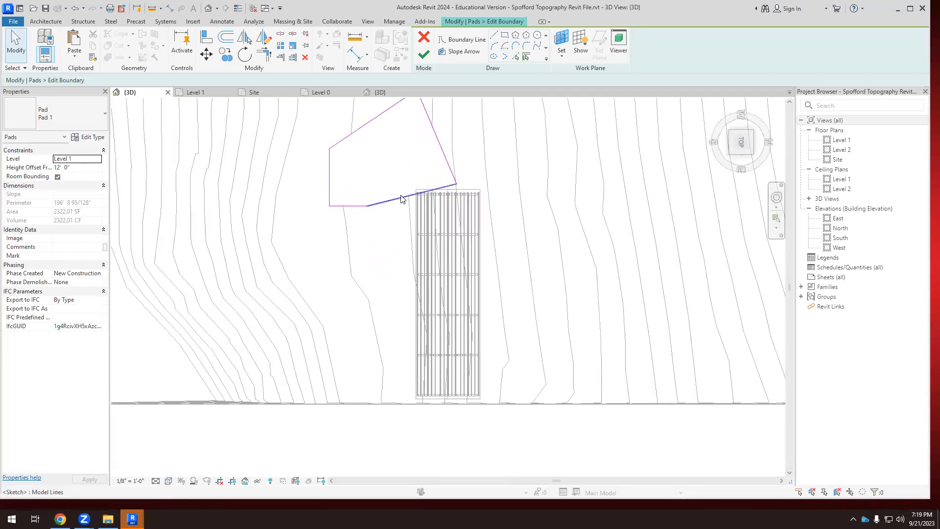
Reshape two pad boundary lines around the barn, stretching one to about 96'-6" alongside it and the other to about 69'-0" past its far corner.
{"action": "left_click", "coordinate": [402, 198]}
{"action": "mouse_move", "coordinate": [457, 184]}
{"action": "left_mouse_down"}
{"action": "mouse_move", "coordinate": [431, 253]}
{"action": "mouse_move", "coordinate": [438, 293]}
{"action": "mouse_move", "coordinate": [365, 304]}
{"action": "mouse_move", "coordinate": [387, 399]}
{"action": "left_mouse_up"}
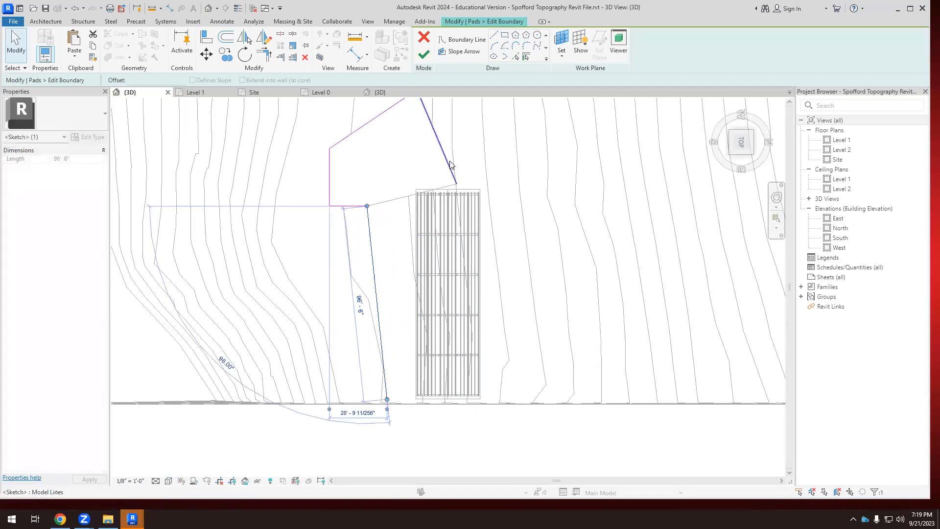
{"action": "left_click", "coordinate": [450, 165]}
{"action": "left_click_drag", "start_coordinate": [457, 184], "coordinate": [496, 177]}
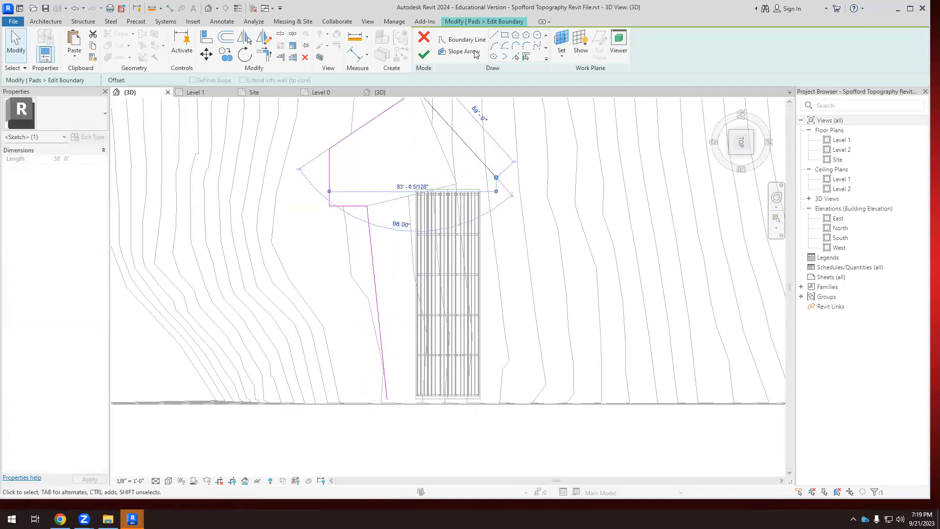
Draw boundary lines down the barn's open side, about 52'-0" across beyond its end, and back to the stretched edge.
{"action": "left_click", "coordinate": [466, 39]}
{"action": "left_click", "coordinate": [496, 177]}
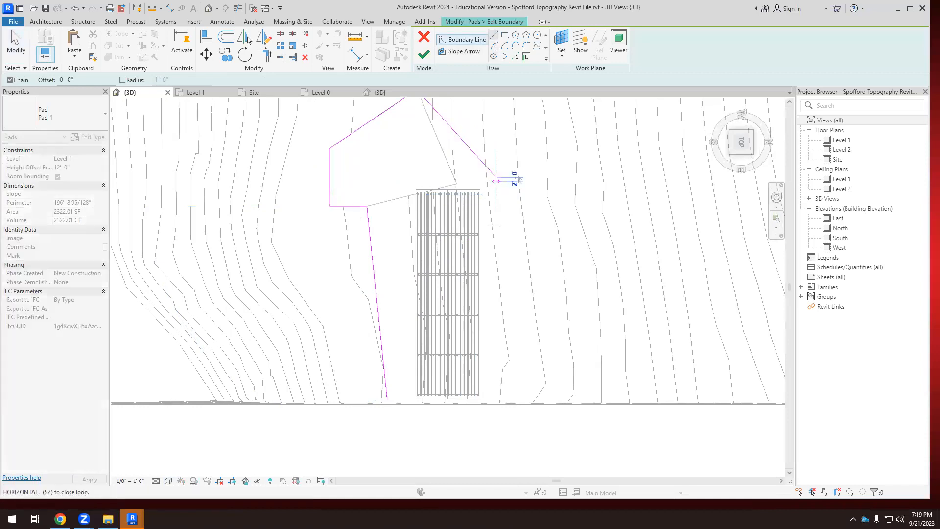
{"action": "scroll", "coordinate": [492, 396], "scroll_direction": "up", "scroll_amount": 3}
{"action": "left_click", "coordinate": [495, 400]}
{"action": "left_click", "coordinate": [501, 429]}
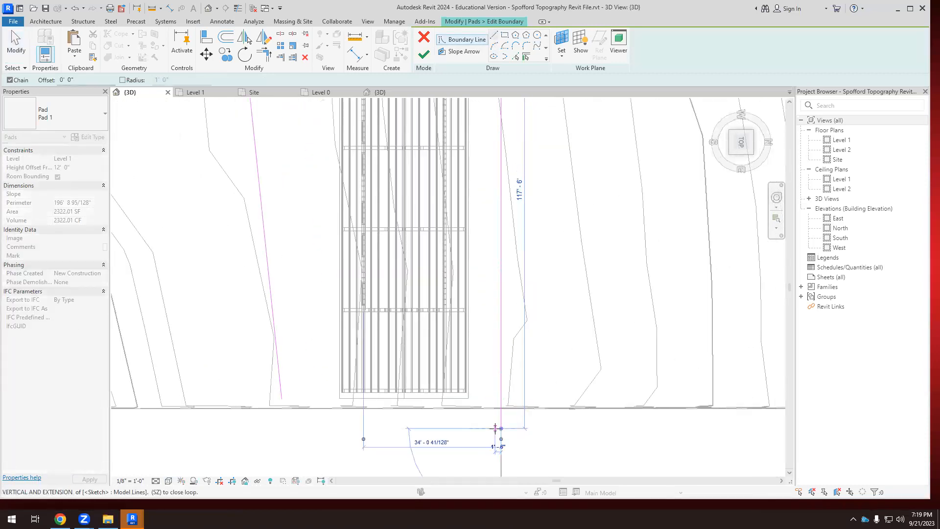
{"action": "left_click", "coordinate": [291, 429]}
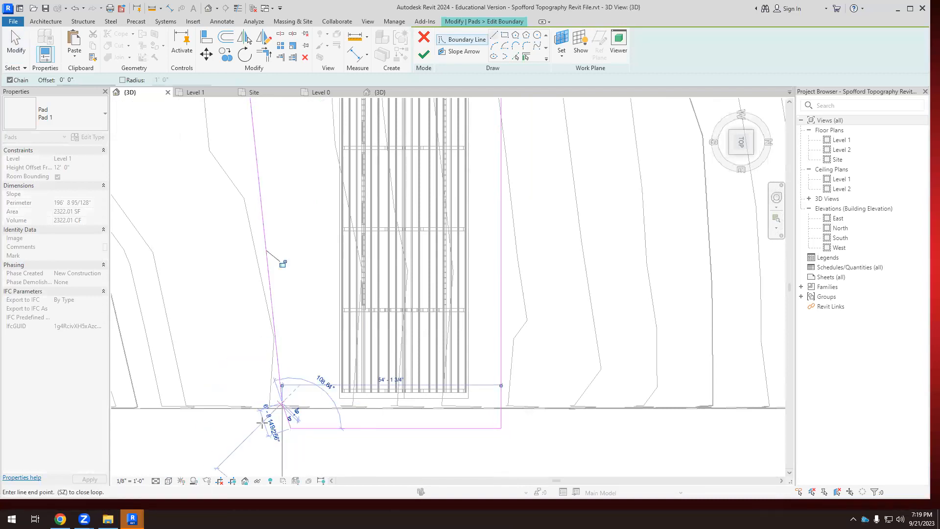
{"action": "left_click", "coordinate": [281, 405]}
{"action": "scroll", "coordinate": [271, 398], "scroll_direction": "up", "scroll_amount": 2}
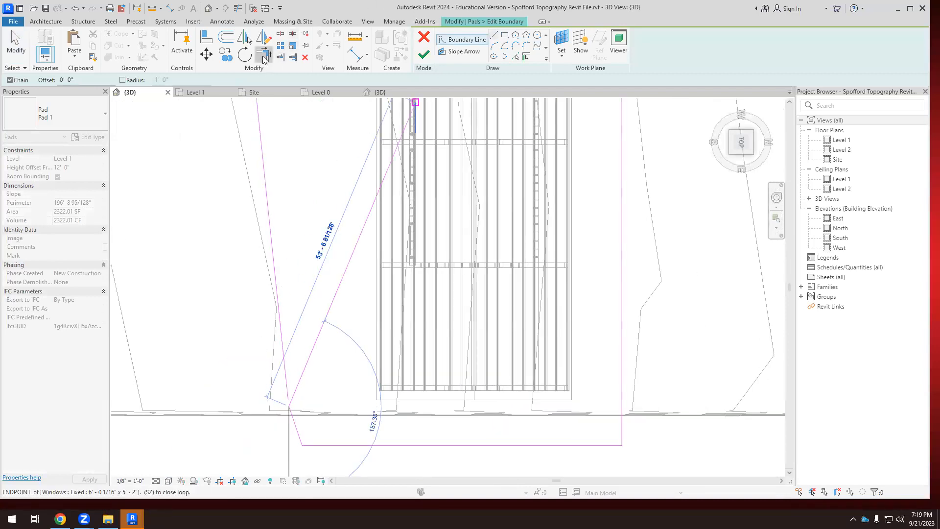
Trim the stretched edge and the short closing line to a corner, and try to finish the pad boundary.
{"action": "left_click", "coordinate": [264, 55]}
{"action": "left_click", "coordinate": [286, 375]}
{"action": "left_click", "coordinate": [306, 441]}
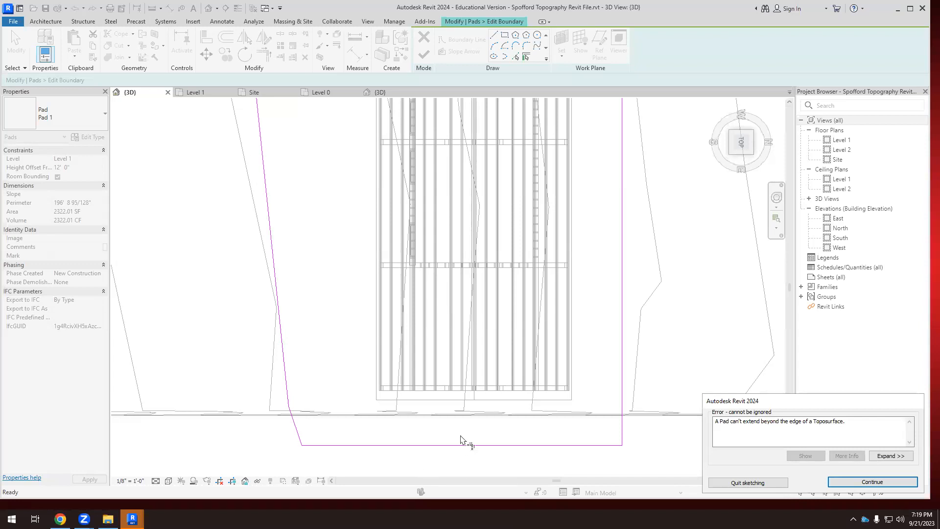
{"action": "left_click", "coordinate": [879, 483]}
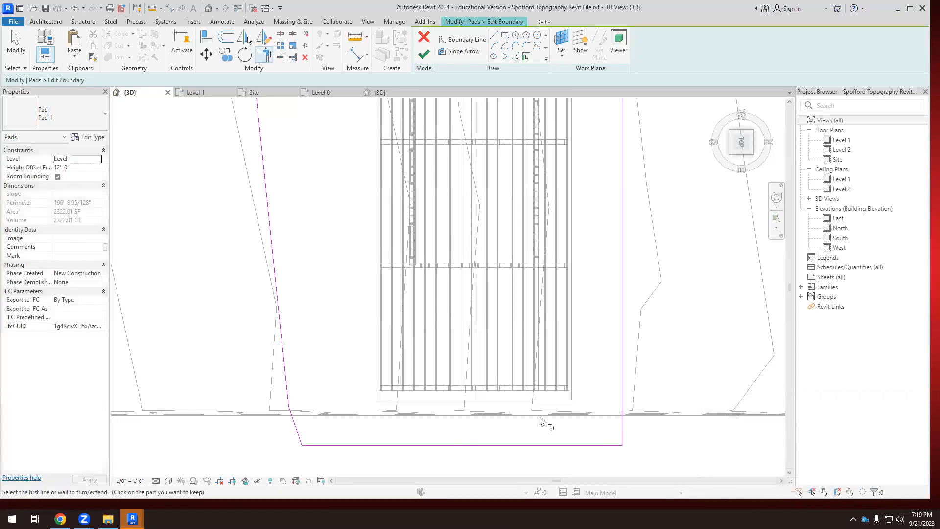
Move the pad's end boundary line inward so it lies between the barn's end and the toposurface edge.
{"action": "left_click", "coordinate": [488, 445]}
{"action": "left_click", "coordinate": [208, 53]}
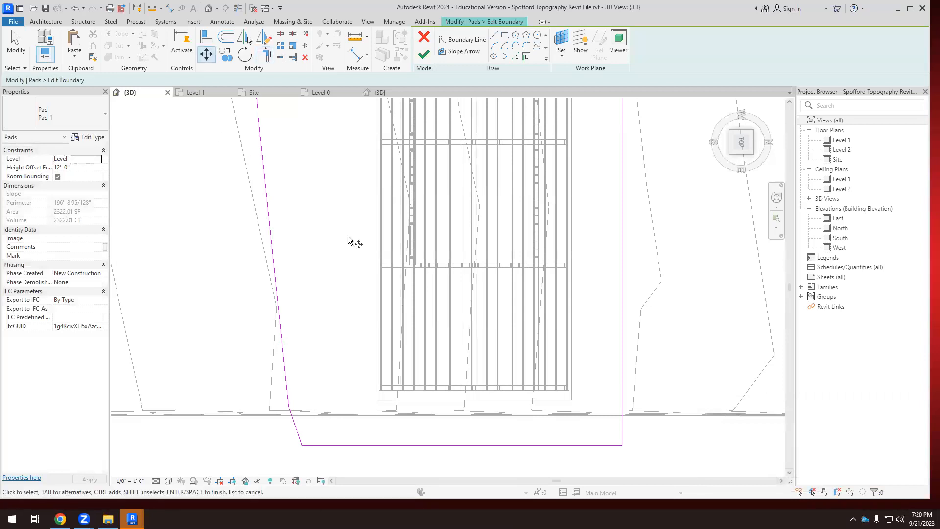
{"action": "left_click", "coordinate": [451, 446]}
{"action": "left_click_drag", "start_coordinate": [451, 427], "coordinate": [451, 417]}
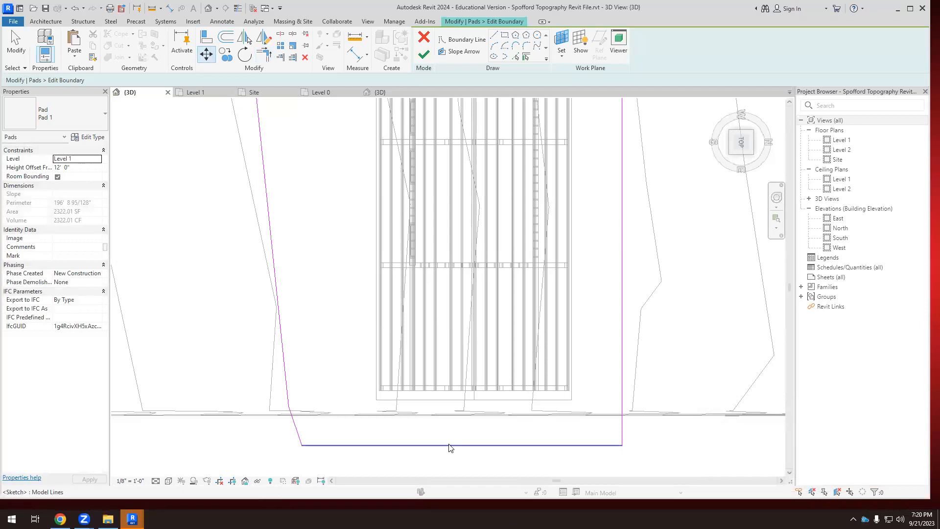
{"action": "left_click", "coordinate": [451, 446]}
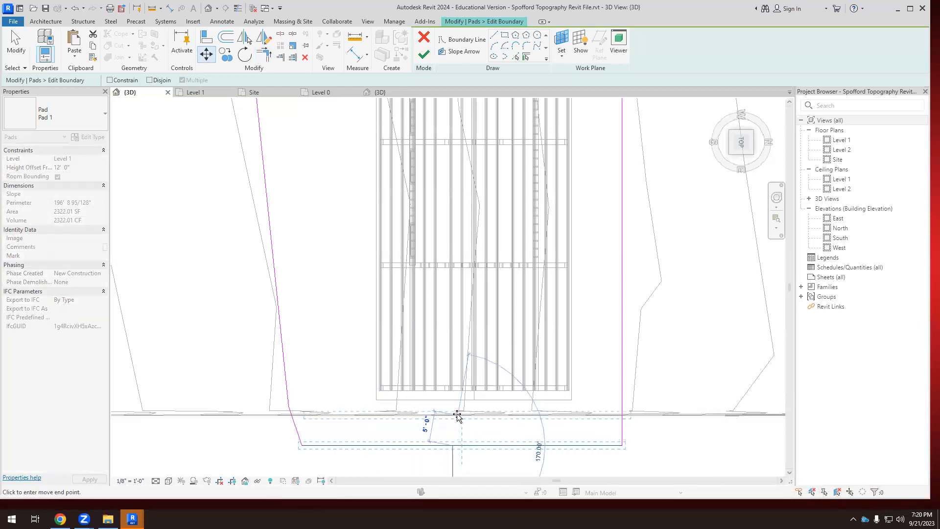
{"action": "scroll", "coordinate": [453, 414], "scroll_direction": "up", "scroll_amount": 2}
{"action": "scroll", "coordinate": [452, 414], "scroll_direction": "up", "scroll_amount": 1}
{"action": "left_click", "coordinate": [450, 400]}
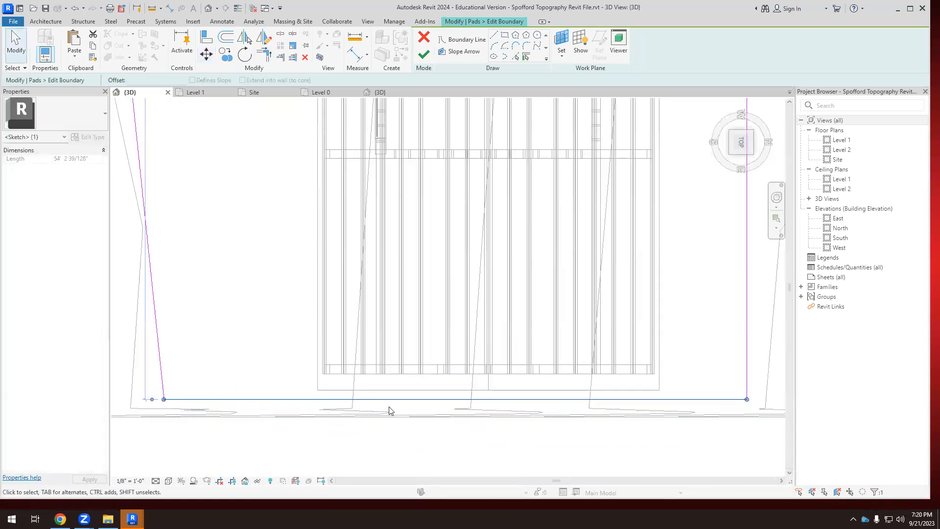
Try to finish the pad boundary and examine the highlighted boundary lines for the intersection.
{"action": "scroll", "coordinate": [390, 411], "scroll_direction": "down", "scroll_amount": 4}
{"action": "left_click", "coordinate": [420, 54]}
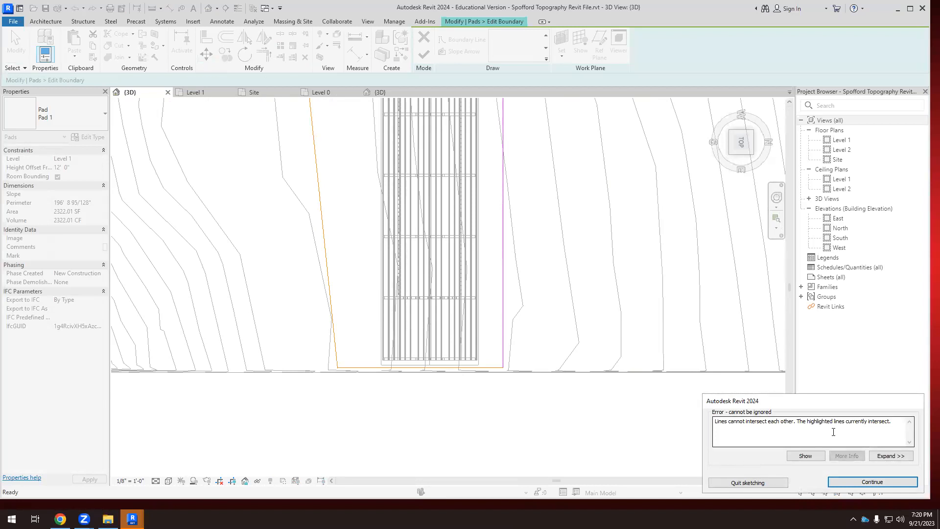
{"action": "scroll", "coordinate": [439, 380], "scroll_direction": "up", "scroll_amount": 3}
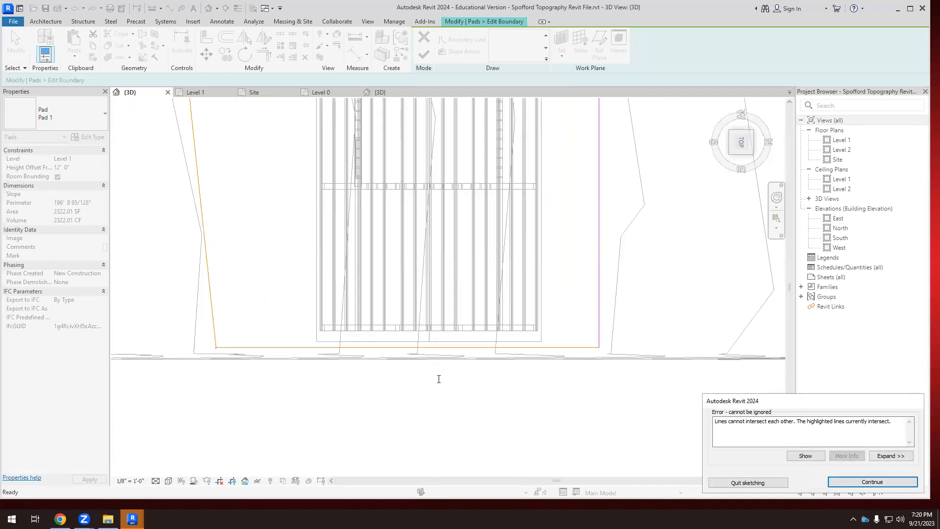
{"action": "scroll", "coordinate": [154, 344], "scroll_direction": "up", "scroll_amount": 5}
{"action": "scroll", "coordinate": [189, 315], "scroll_direction": "down", "scroll_amount": 7}
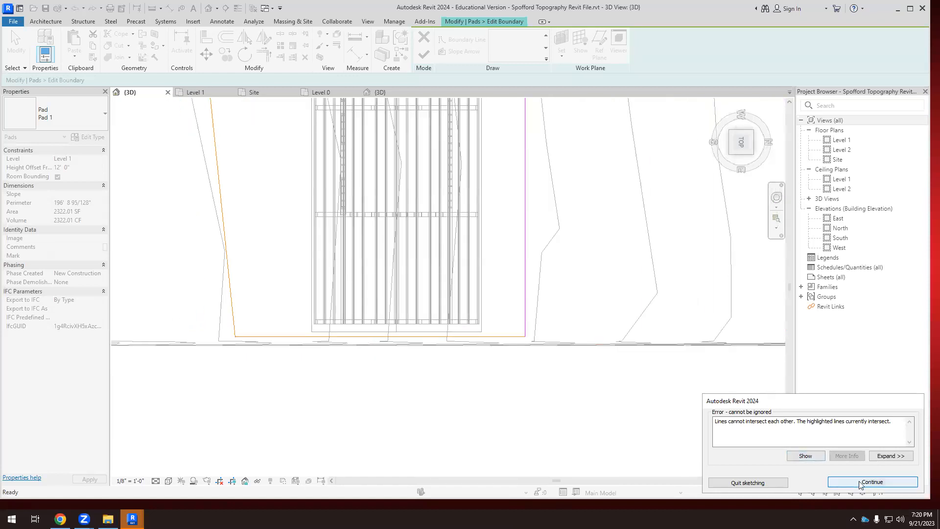
{"action": "left_click", "coordinate": [861, 482]}
Delete the tiny stray line at the pad boundary's corner by the toposurface edge, and finish the boundary.
{"action": "scroll", "coordinate": [211, 342], "scroll_direction": "up", "scroll_amount": 5}
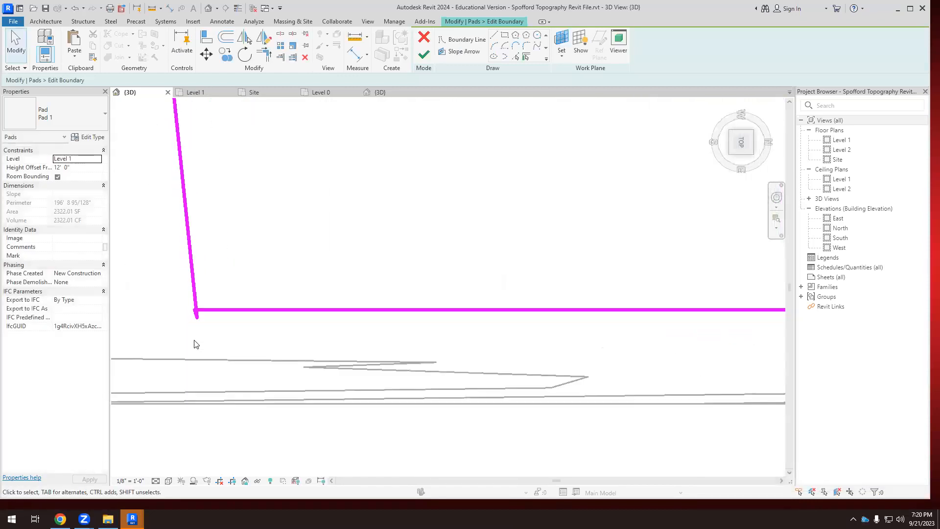
{"action": "scroll", "coordinate": [194, 344], "scroll_direction": "up", "scroll_amount": 2}
{"action": "left_click", "coordinate": [203, 301]}
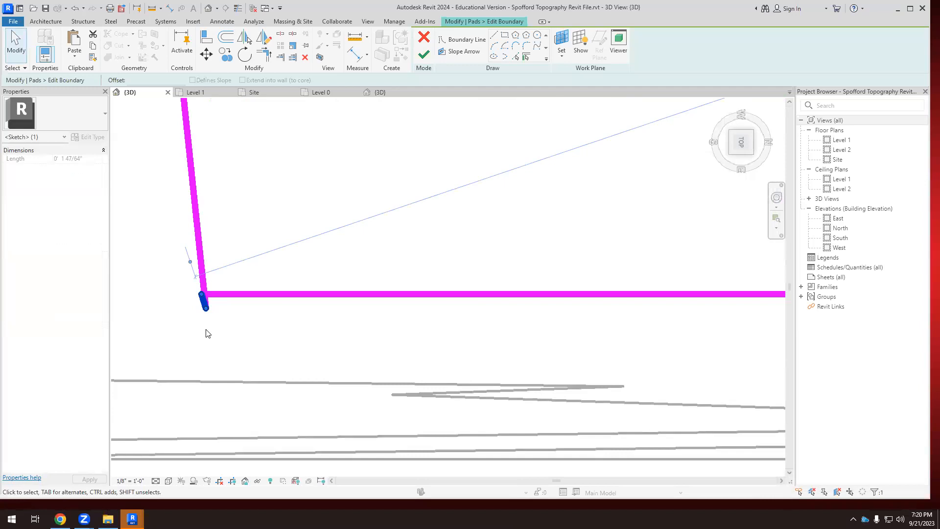
{"action": "key", "text": "Delete"}
{"action": "left_click", "coordinate": [264, 54]}
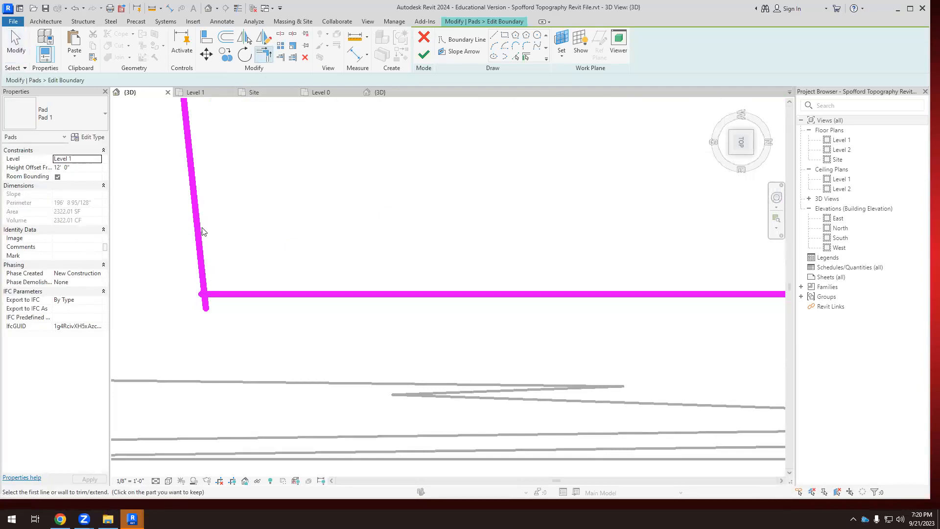
{"action": "scroll", "coordinate": [258, 296], "scroll_direction": "down", "scroll_amount": 4}
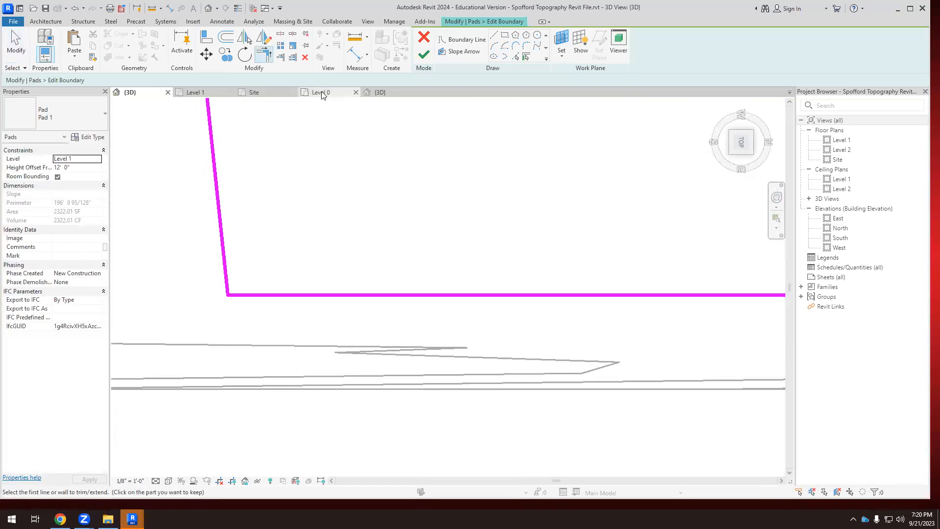
{"action": "left_click", "coordinate": [424, 54]}
{"action": "scroll", "coordinate": [366, 277], "scroll_direction": "down", "scroll_amount": 5}
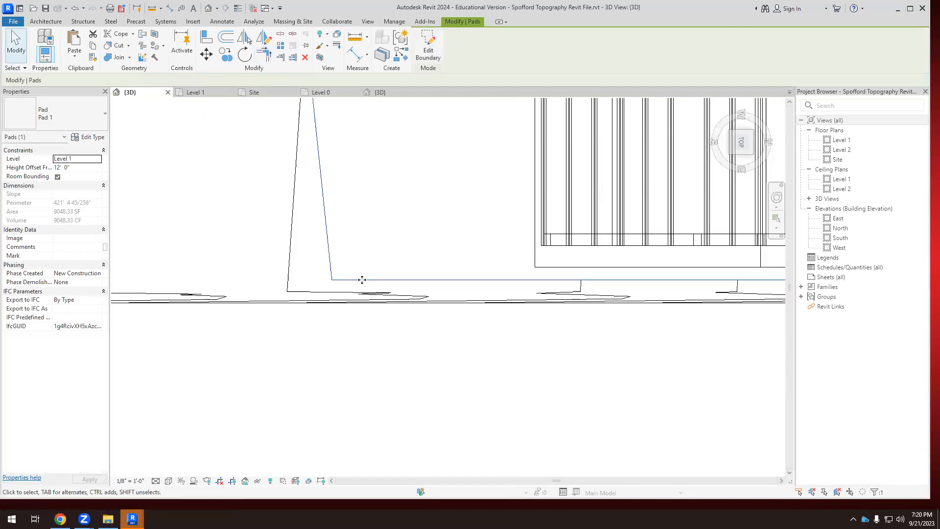
{"action": "left_click", "coordinate": [418, 362]}
Display the 3D view of the barn and site in the Hidden Line visual style.
{"action": "scroll", "coordinate": [429, 378], "scroll_direction": "down", "scroll_amount": 3}
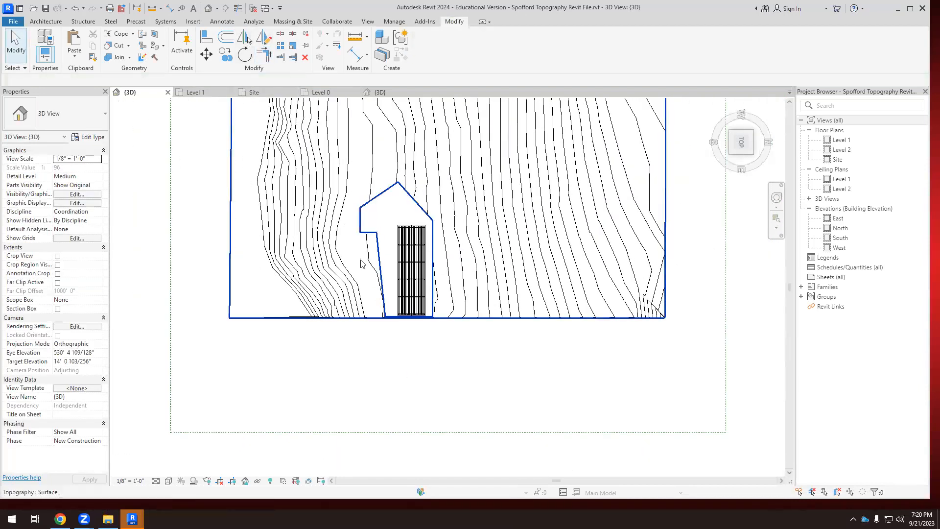
{"action": "scroll", "coordinate": [384, 289], "scroll_direction": "down", "scroll_amount": 4}
{"action": "middle_click_drag", "start_coordinate": [384, 289], "coordinate": [456, 230], "text": "shift"}
{"action": "scroll", "coordinate": [393, 245], "scroll_direction": "up", "scroll_amount": 4}
{"action": "middle_click_drag", "start_coordinate": [394, 240], "coordinate": [252, 414], "text": "shift"}
{"action": "scroll", "coordinate": [400, 226], "scroll_direction": "up", "scroll_amount": 2}
{"action": "scroll", "coordinate": [443, 187], "scroll_direction": "up", "scroll_amount": 3}
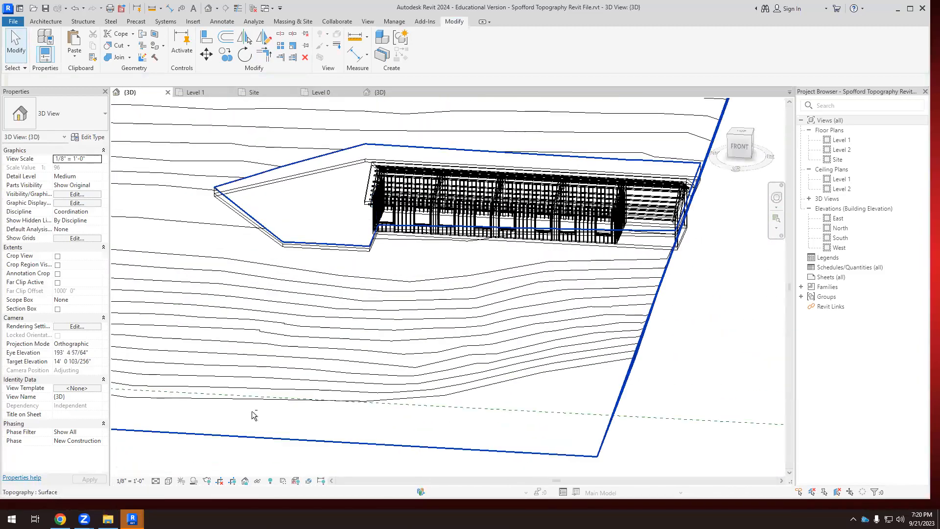
{"action": "left_click", "coordinate": [168, 481]}
{"action": "left_click", "coordinate": [210, 430]}
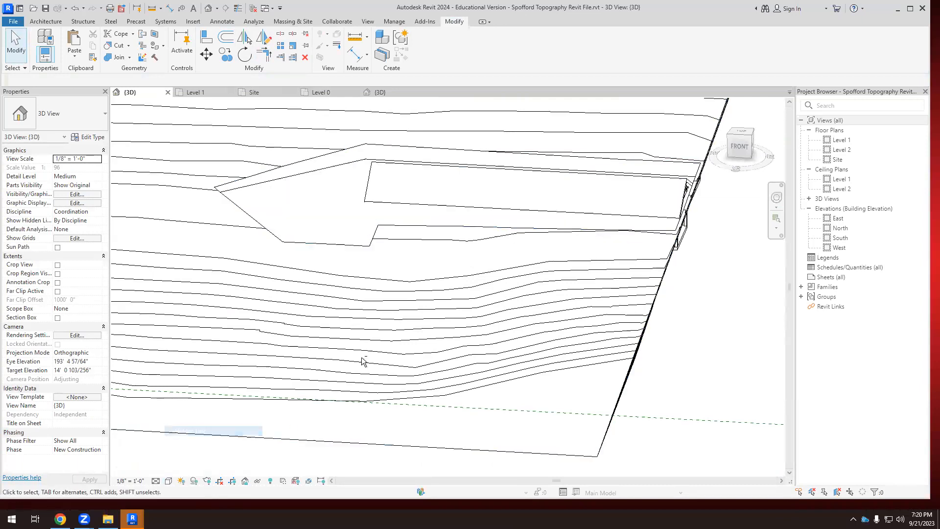
Set the building pad's height offset from Level 1 to 0' 0".
{"action": "middle_click_drag", "start_coordinate": [392, 283], "coordinate": [502, 255], "text": "shift"}
{"action": "middle_click_drag", "start_coordinate": [495, 193], "coordinate": [492, 171], "text": "shift"}
{"action": "middle_click_drag", "start_coordinate": [411, 193], "coordinate": [398, 178], "text": "shift"}
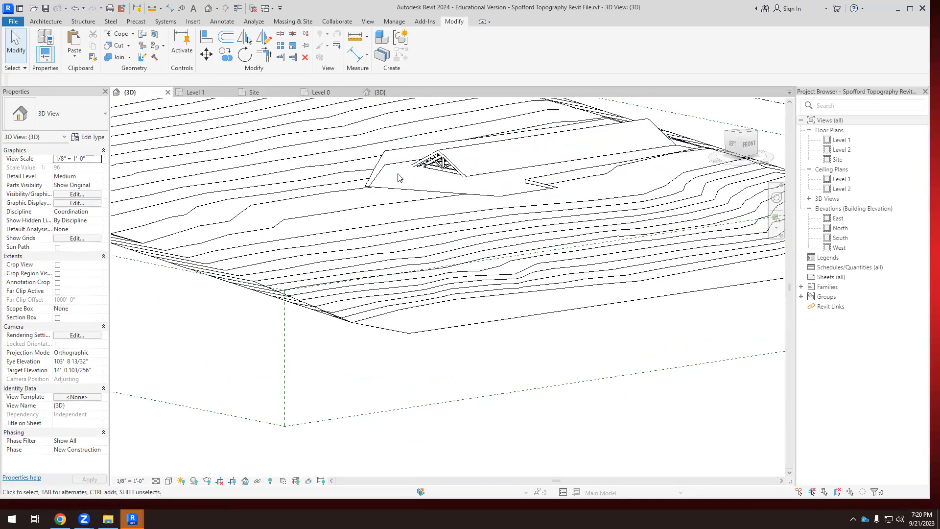
{"action": "left_click", "coordinate": [398, 170]}
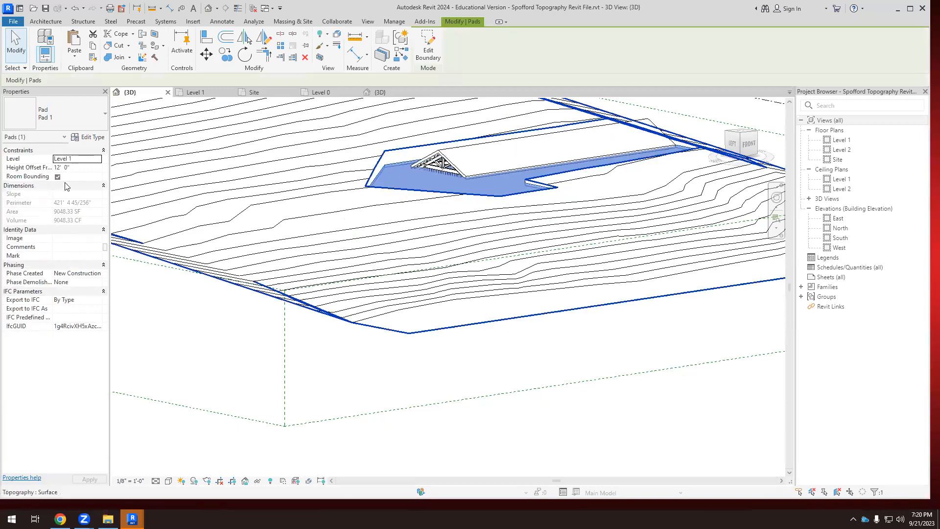
{"action": "left_click", "coordinate": [76, 164]}
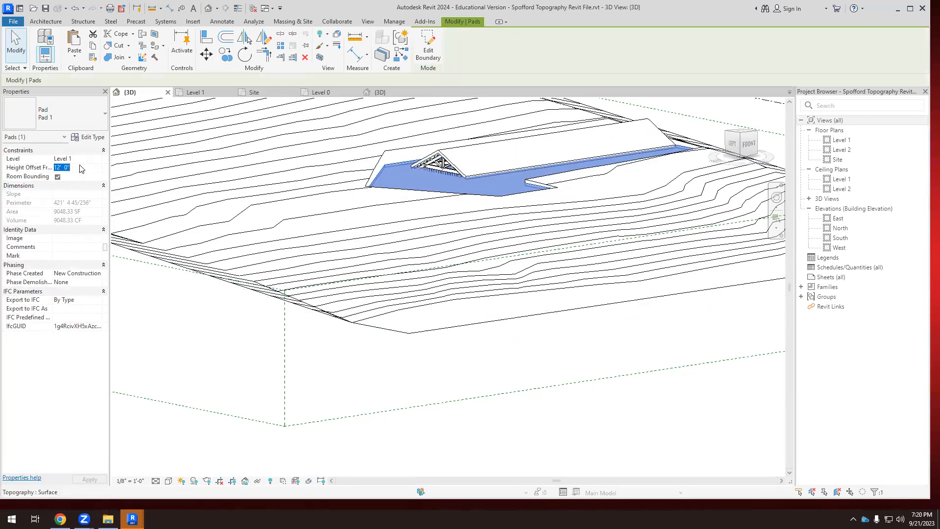
{"action": "key", "text": "Return"}
{"action": "middle_click_drag", "start_coordinate": [411, 334], "coordinate": [340, 352], "text": "shift"}
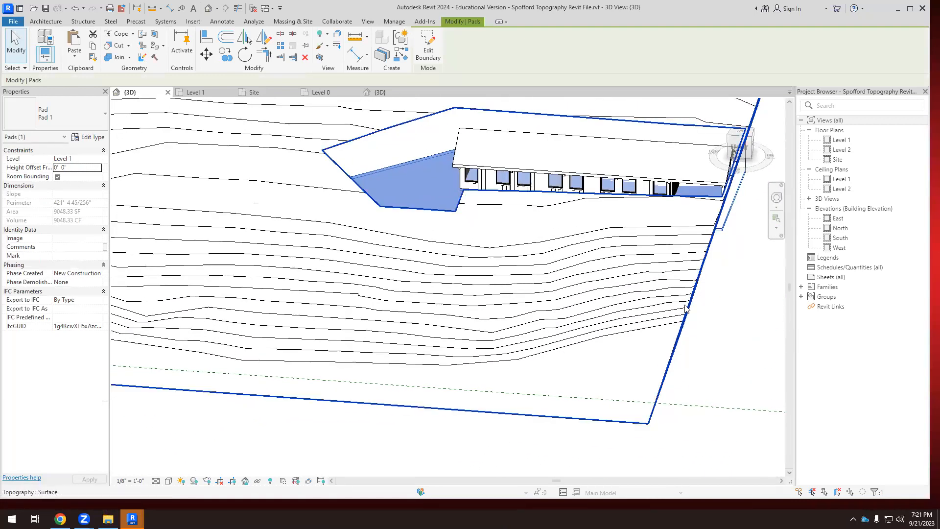
{"action": "key", "text": "Escape"}
Examine from several sides how the barn, the pad and the surrounding terrain meet, including the pad's end at the toposurface edge.
{"action": "middle_click_drag", "start_coordinate": [487, 254], "coordinate": [559, 236], "text": "shift"}
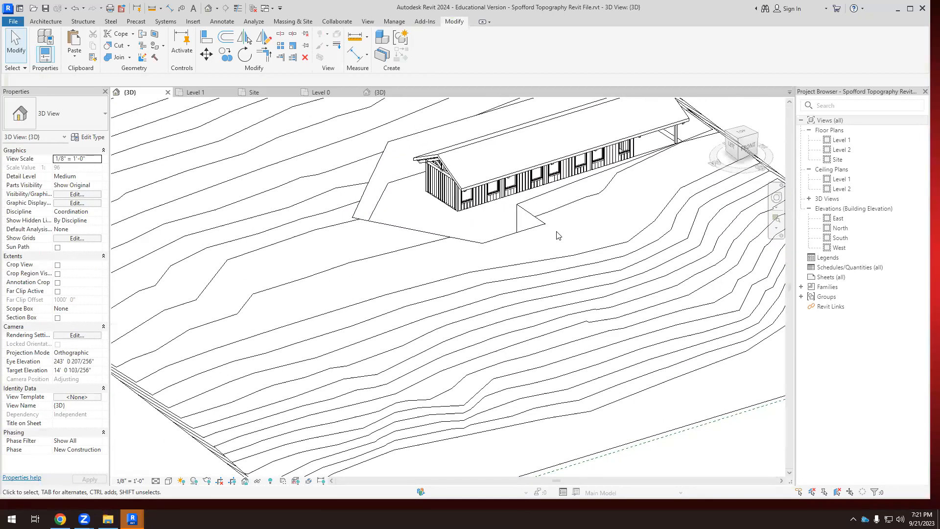
{"action": "scroll", "coordinate": [552, 227], "scroll_direction": "up", "scroll_amount": 1}
{"action": "left_click", "coordinate": [376, 174]}
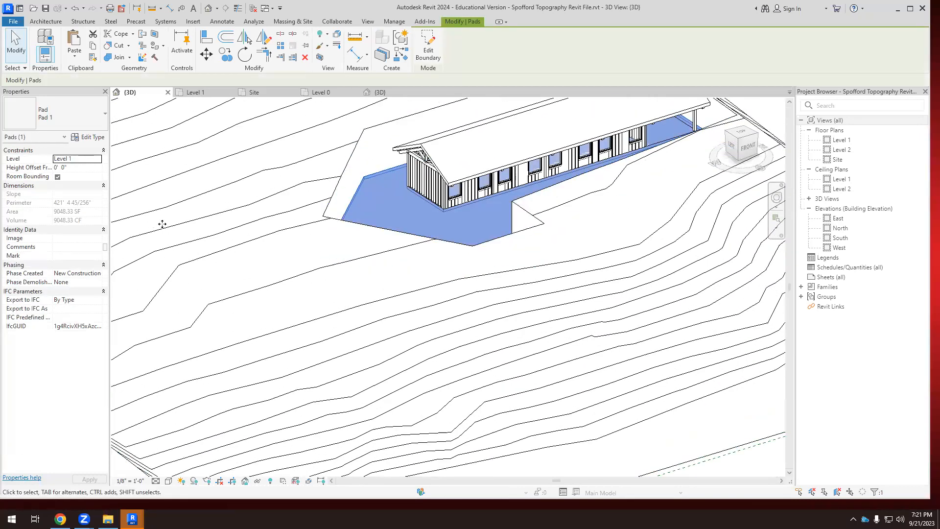
{"action": "middle_click_drag", "start_coordinate": [329, 224], "coordinate": [479, 265], "text": "shift"}
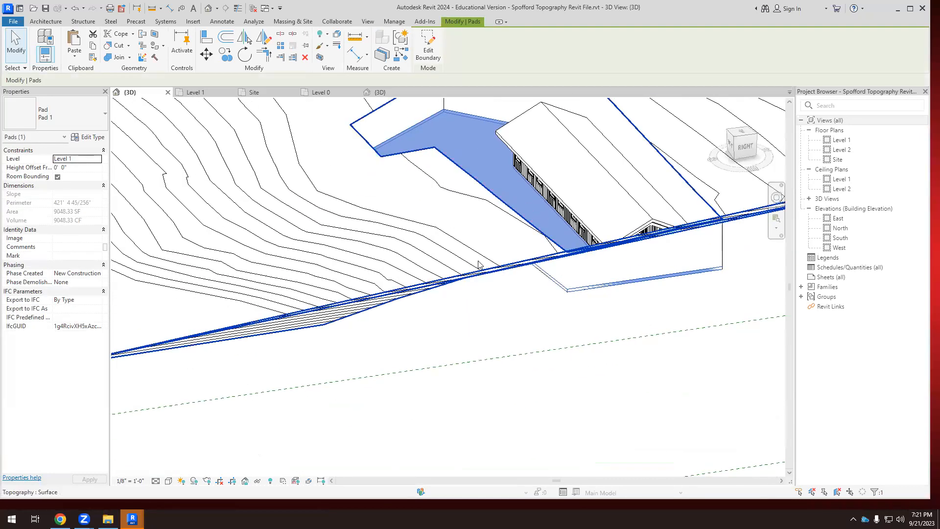
{"action": "scroll", "coordinate": [479, 265], "scroll_direction": "down", "scroll_amount": 2}
{"action": "middle_click_drag", "start_coordinate": [564, 346], "coordinate": [604, 341], "text": "shift"}
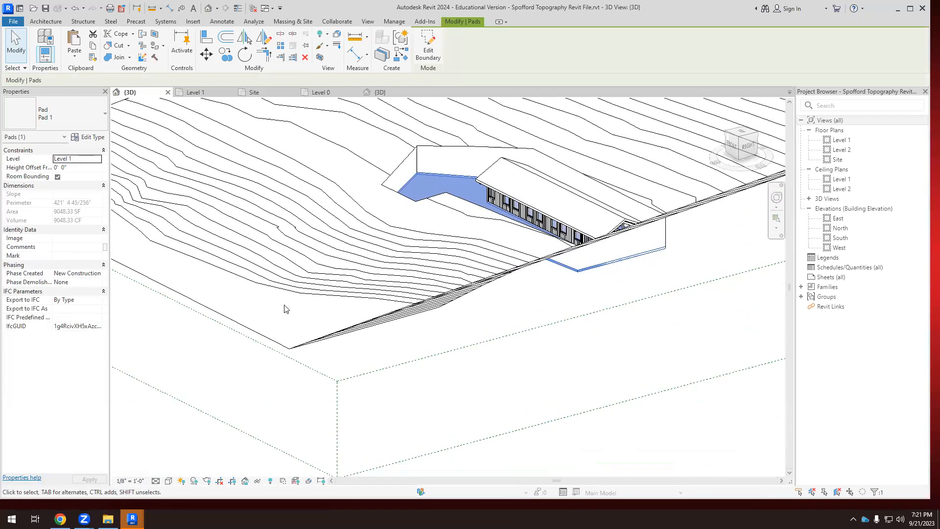
{"action": "left_click", "coordinate": [573, 346]}
{"action": "middle_click_drag", "start_coordinate": [547, 348], "coordinate": [752, 384], "text": "shift"}
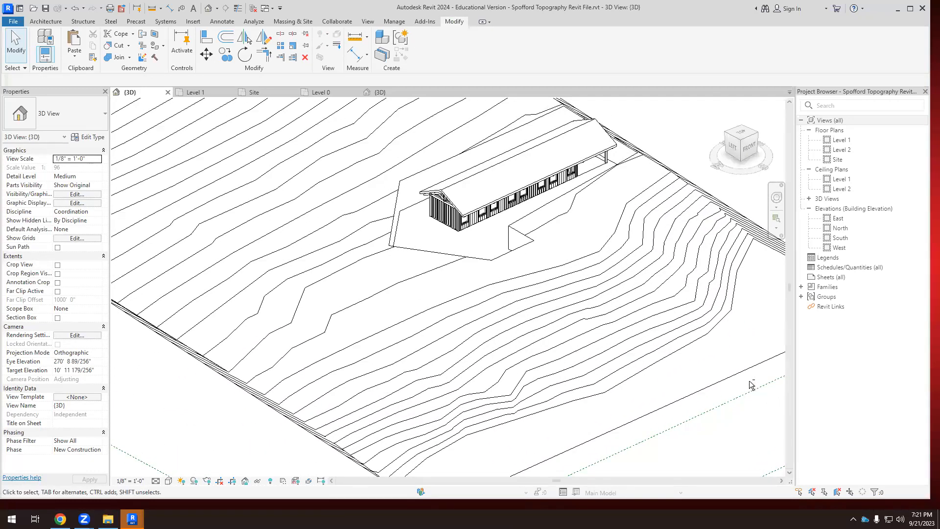
{"action": "middle_click_drag", "start_coordinate": [506, 202], "coordinate": [579, 179], "text": "shift"}
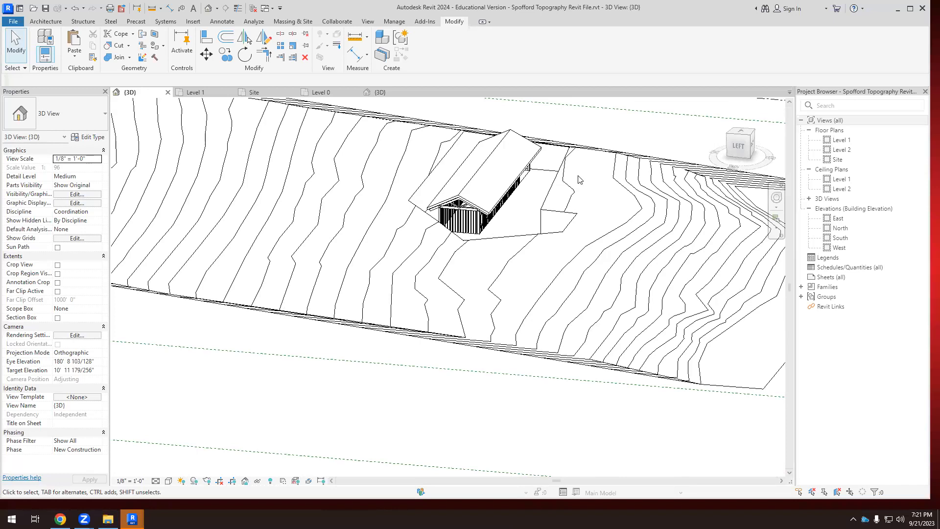
{"action": "middle_click_drag", "start_coordinate": [547, 245], "coordinate": [288, 275], "text": "shift"}
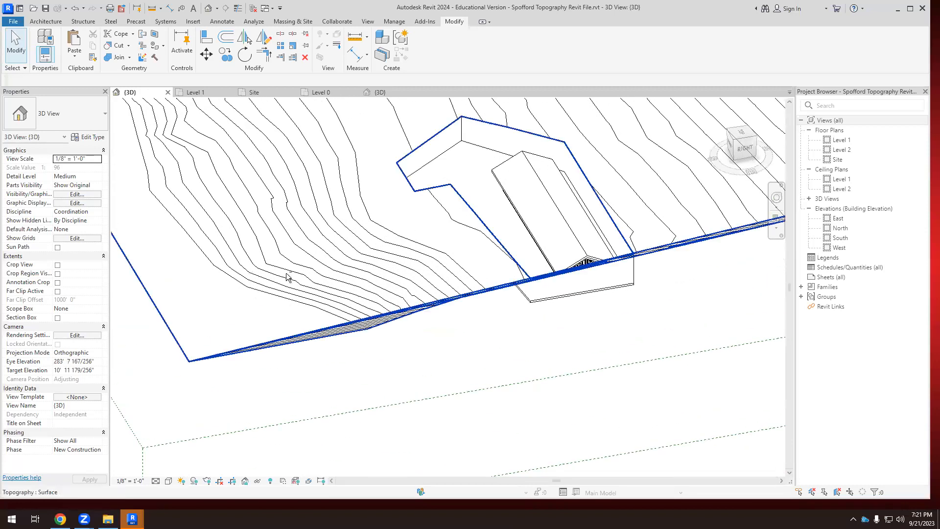
{"action": "scroll", "coordinate": [590, 258], "scroll_direction": "up", "scroll_amount": 2}
{"action": "middle_click_drag", "start_coordinate": [606, 277], "coordinate": [644, 269], "text": "shift"}
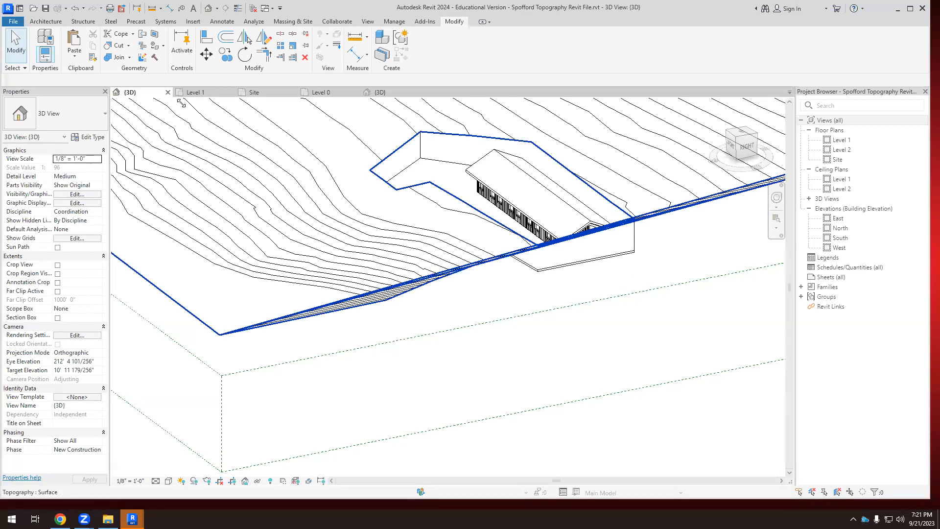
Close the barn project's Level 0 and 3D views, leaving only the Spofford site model open.
{"action": "left_click", "coordinate": [338, 93]}
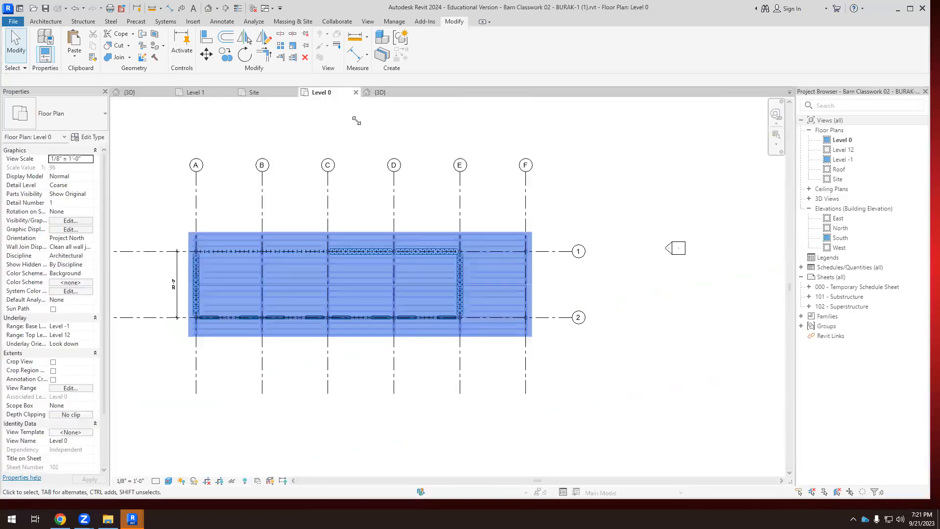
{"action": "left_click", "coordinate": [354, 92]}
{"action": "left_click", "coordinate": [329, 92]}
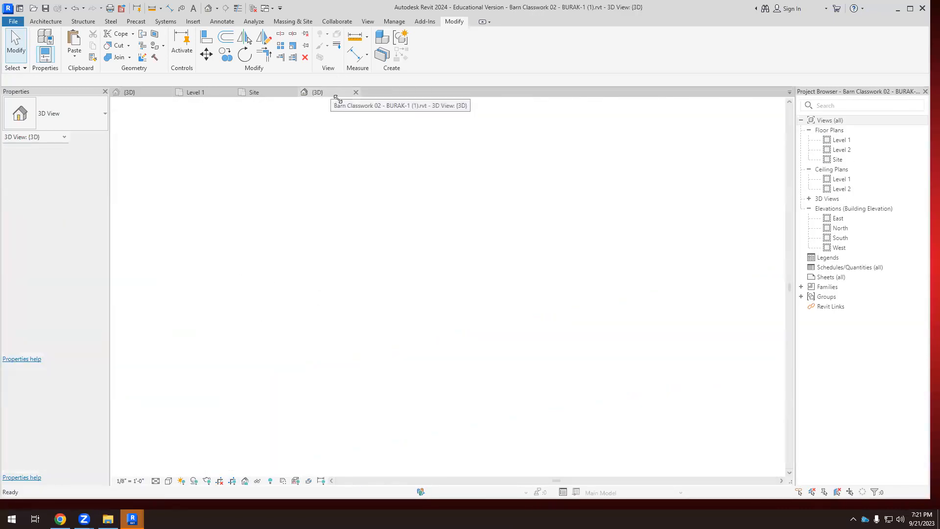
{"action": "left_click", "coordinate": [356, 92]}
{"action": "left_click", "coordinate": [491, 265]}
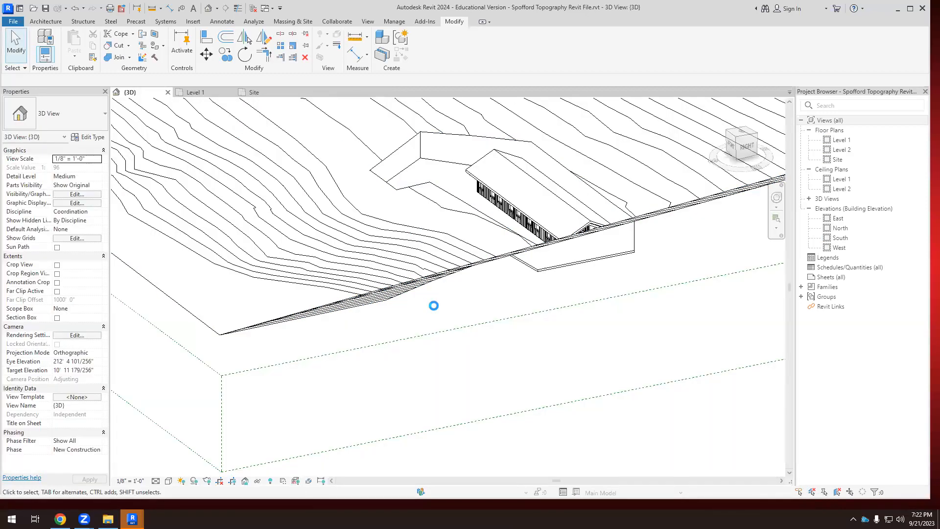
Examine the barn and pad against the slope in the Level 1 plan and from the right side in 3D.
{"action": "left_click", "coordinate": [206, 92]}
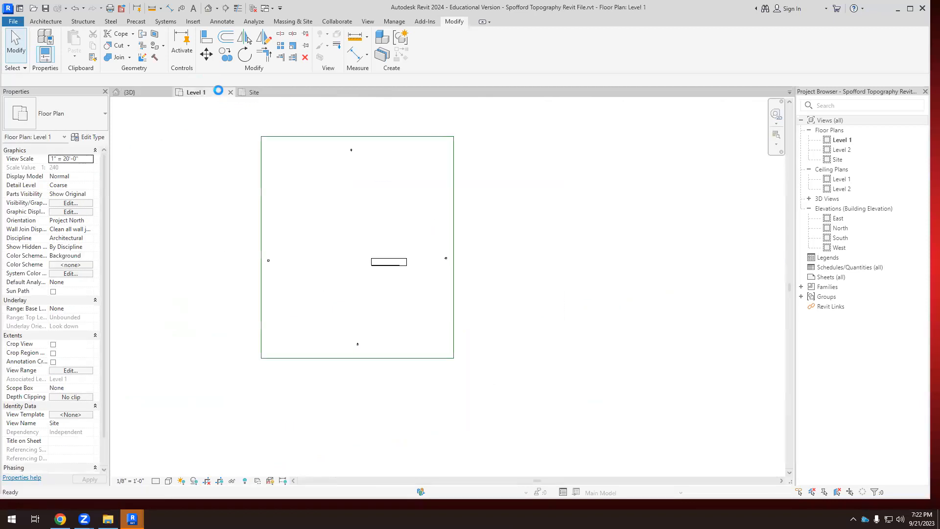
{"action": "left_click", "coordinate": [129, 92]}
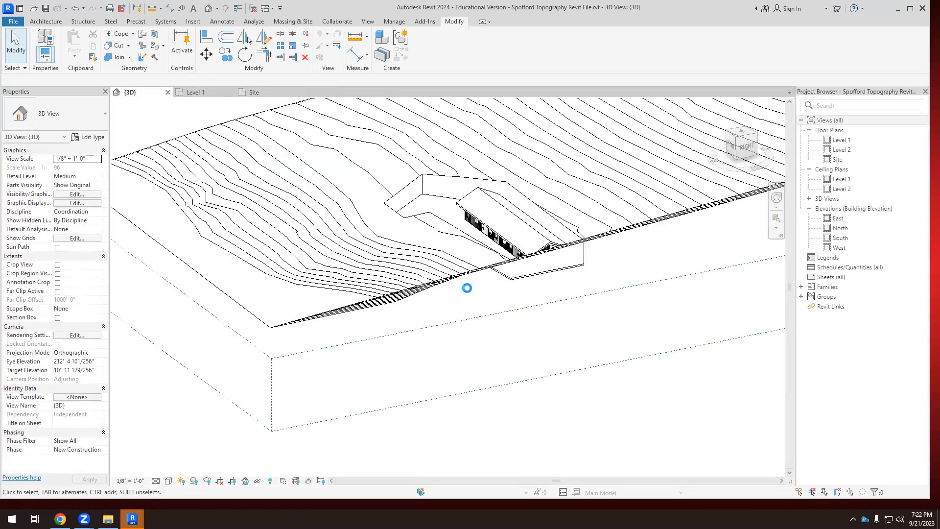
{"action": "left_click", "coordinate": [746, 146]}
{"action": "scroll", "coordinate": [436, 288], "scroll_direction": "up", "scroll_amount": 5}
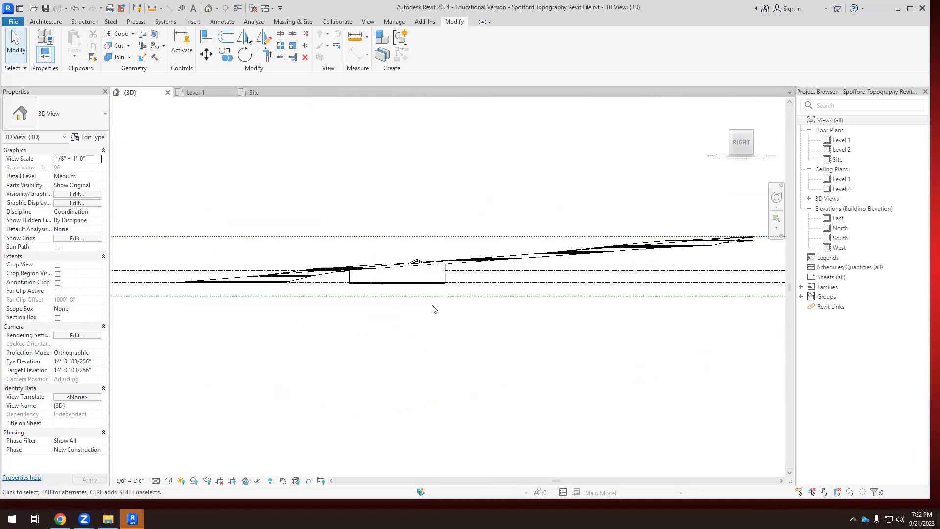
{"action": "mouse_move", "coordinate": [466, 267]}
{"action": "middle_mouse_down", "text": "shift"}
{"action": "mouse_move", "coordinate": [474, 300]}
{"action": "mouse_move", "coordinate": [462, 283]}
{"action": "middle_mouse_up", "text": "shift"}
{"action": "scroll", "coordinate": [478, 172], "scroll_direction": "down", "scroll_amount": 2}
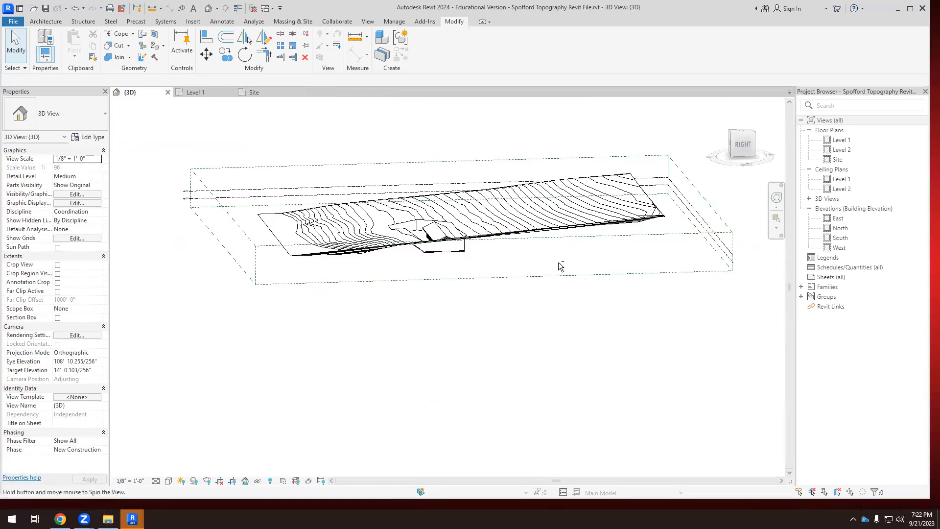
{"action": "left_click", "coordinate": [744, 144]}
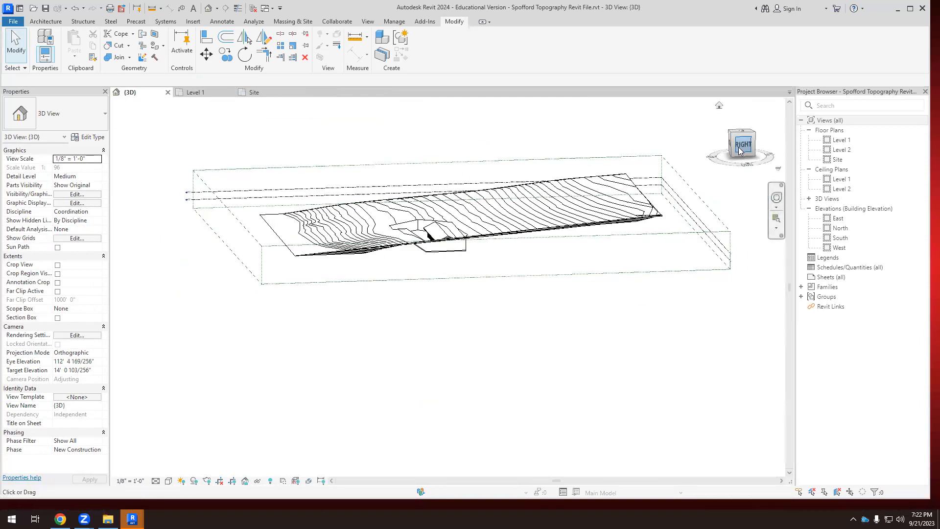
{"action": "scroll", "coordinate": [519, 284], "scroll_direction": "up", "scroll_amount": 3}
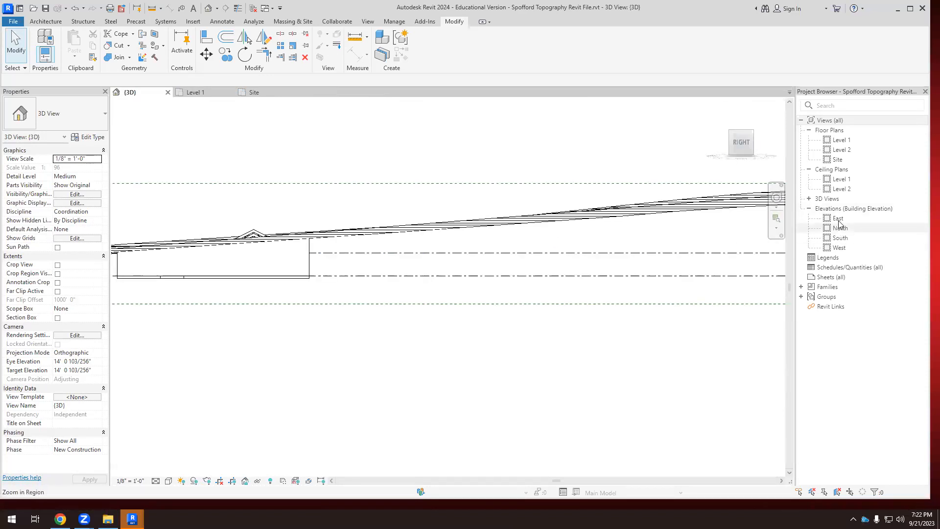
Open the East elevation and examine how the barn and pad sit in the slope.
{"action": "double_click", "coordinate": [837, 219]}
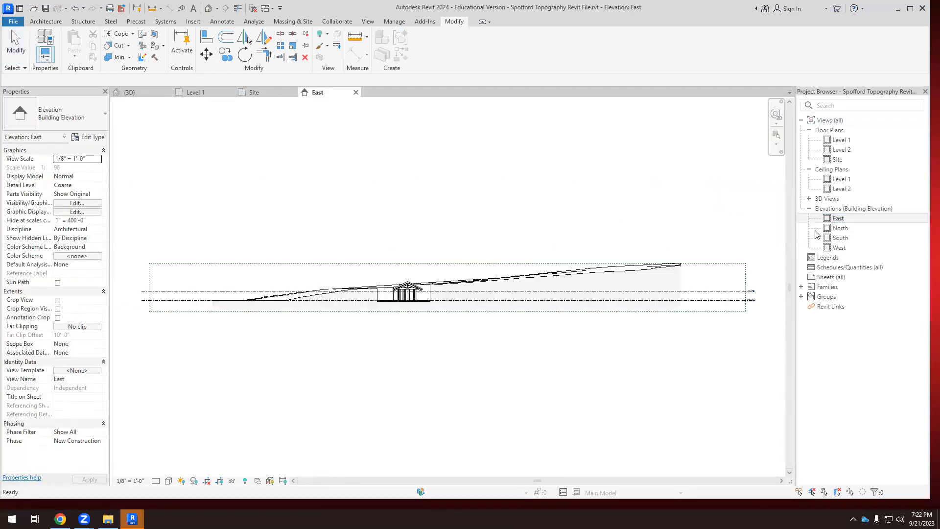
{"action": "scroll", "coordinate": [433, 312], "scroll_direction": "up", "scroll_amount": 2}
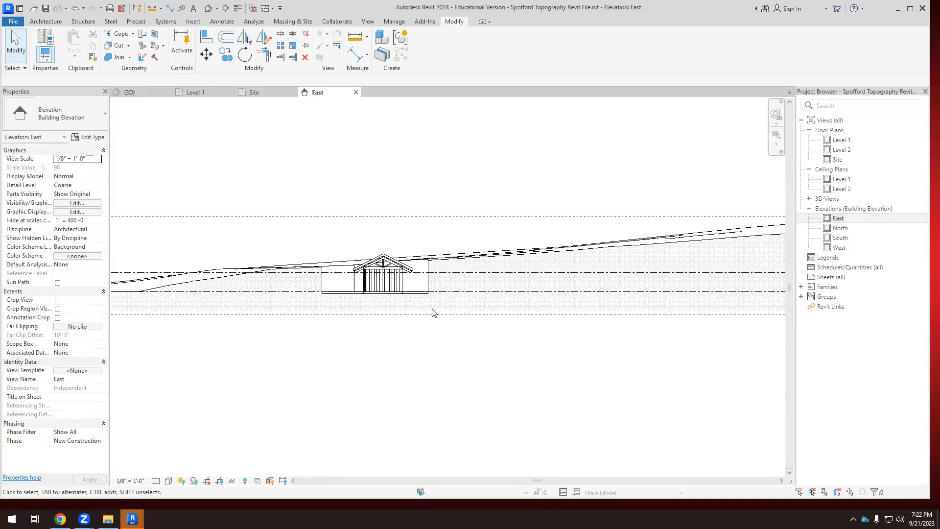
{"action": "scroll", "coordinate": [437, 308], "scroll_direction": "up", "scroll_amount": 3}
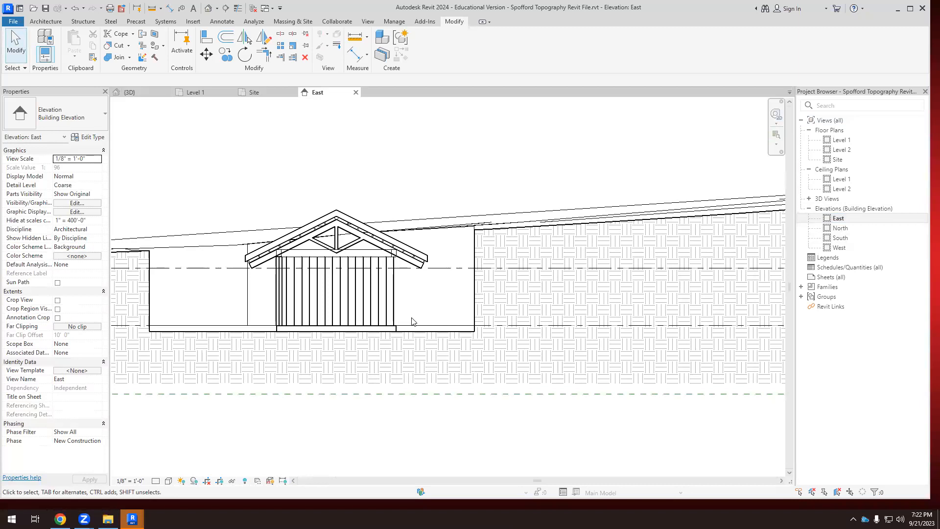
{"action": "left_click_drag", "start_coordinate": [208, 139], "coordinate": [443, 383]}
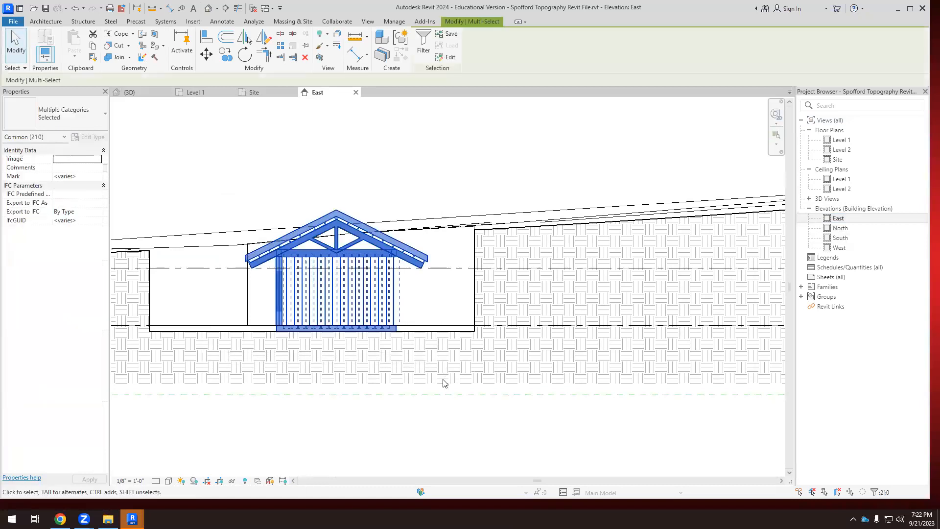
{"action": "left_click", "coordinate": [206, 55]}
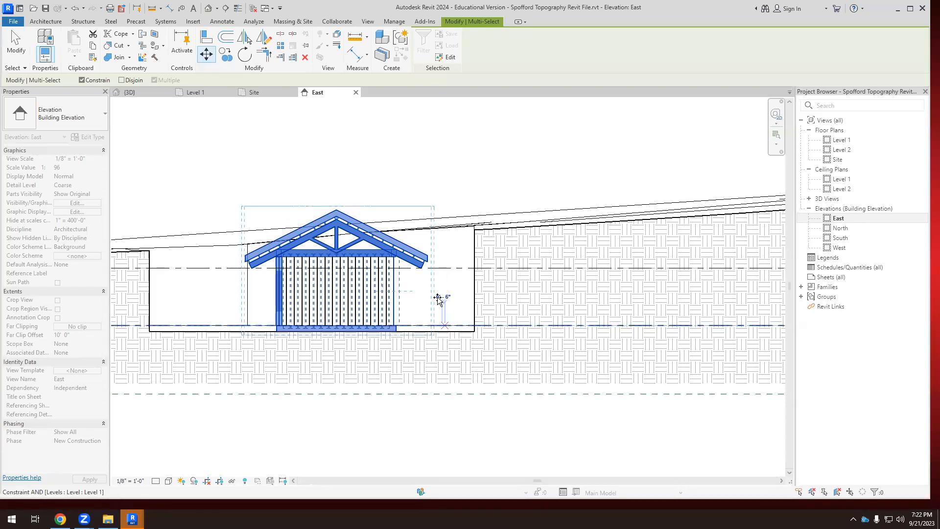
{"action": "left_click", "coordinate": [81, 80]}
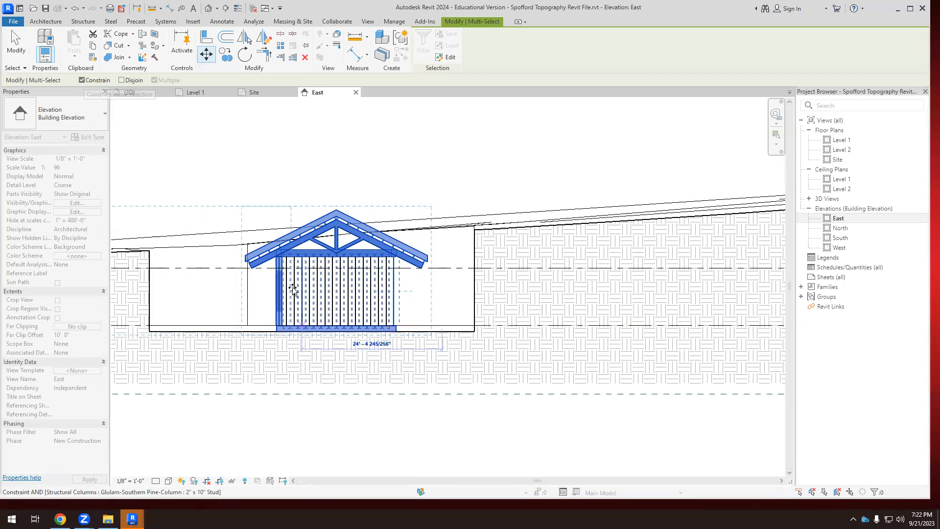
{"action": "left_click", "coordinate": [82, 80]}
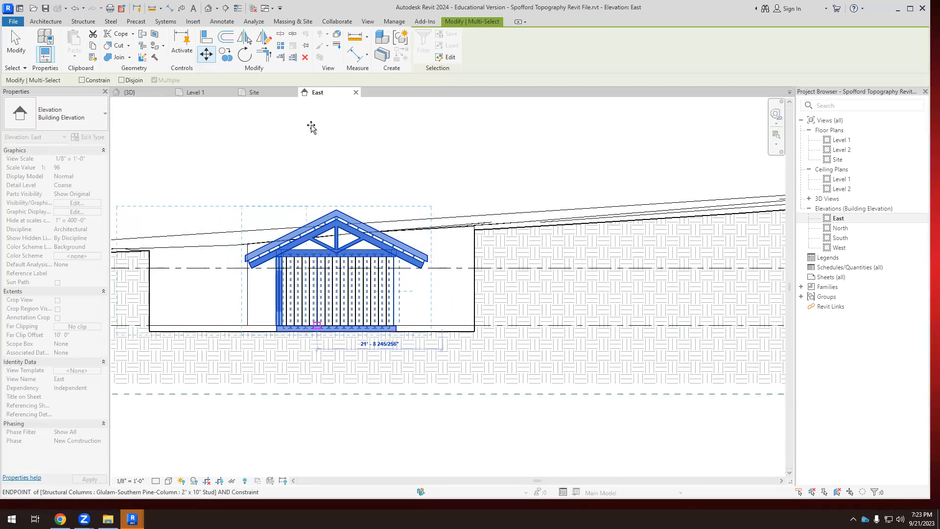
{"action": "key", "text": "Escape"}
Return to the 3D view with nothing selected and set its visual style to Wireframe.
{"action": "left_click", "coordinate": [143, 94]}
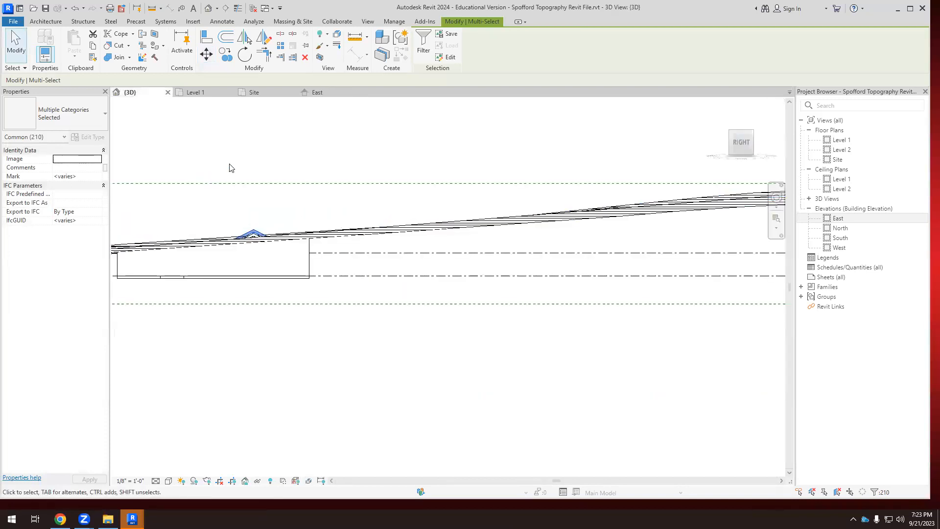
{"action": "left_click", "coordinate": [232, 168]}
{"action": "scroll", "coordinate": [395, 369], "scroll_direction": "down", "scroll_amount": 2}
{"action": "left_click", "coordinate": [169, 481]}
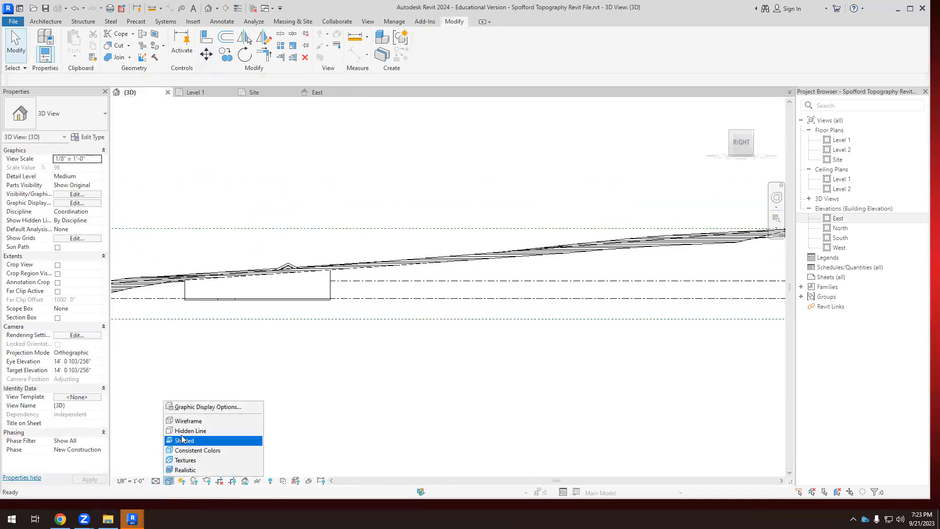
{"action": "left_click", "coordinate": [182, 439]}
{"action": "scroll", "coordinate": [254, 286], "scroll_direction": "up", "scroll_amount": 4}
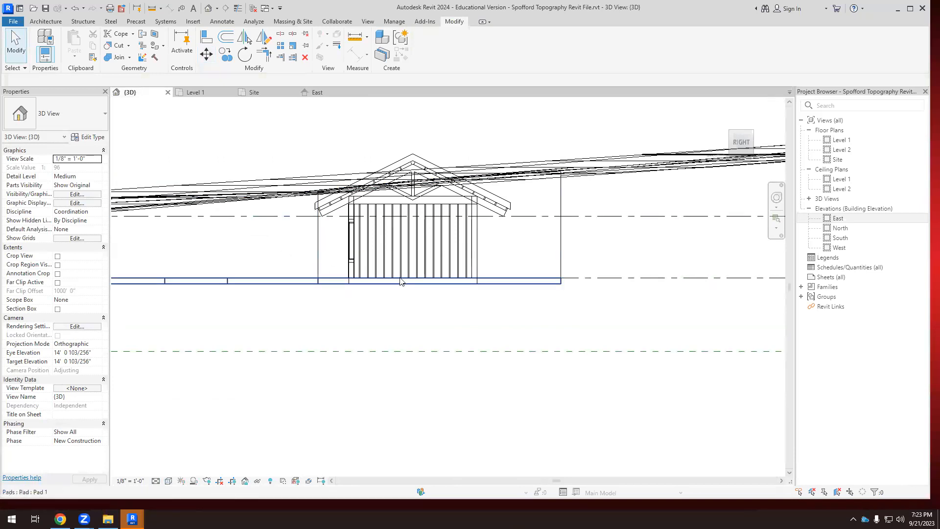
Examine the barn, pad and toposurface in wireframe from an angle and from the right side.
{"action": "scroll", "coordinate": [400, 281], "scroll_direction": "down", "scroll_amount": 1}
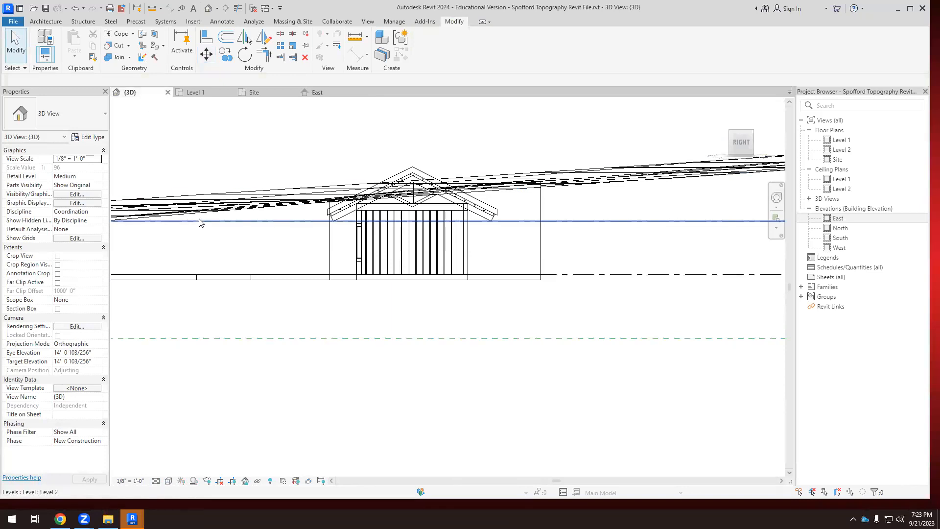
{"action": "scroll", "coordinate": [208, 224], "scroll_direction": "down", "scroll_amount": 1}
{"action": "middle_click_drag", "start_coordinate": [255, 237], "coordinate": [361, 293], "text": "shift"}
{"action": "scroll", "coordinate": [372, 260], "scroll_direction": "down", "scroll_amount": 2}
{"action": "scroll", "coordinate": [382, 245], "scroll_direction": "down", "scroll_amount": 2}
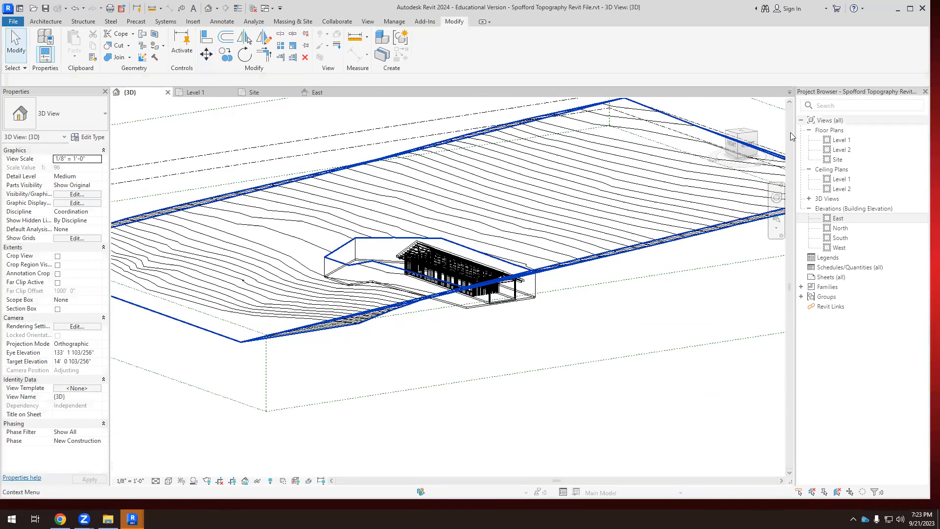
{"action": "left_click", "coordinate": [747, 145]}
{"action": "scroll", "coordinate": [461, 294], "scroll_direction": "up", "scroll_amount": 5}
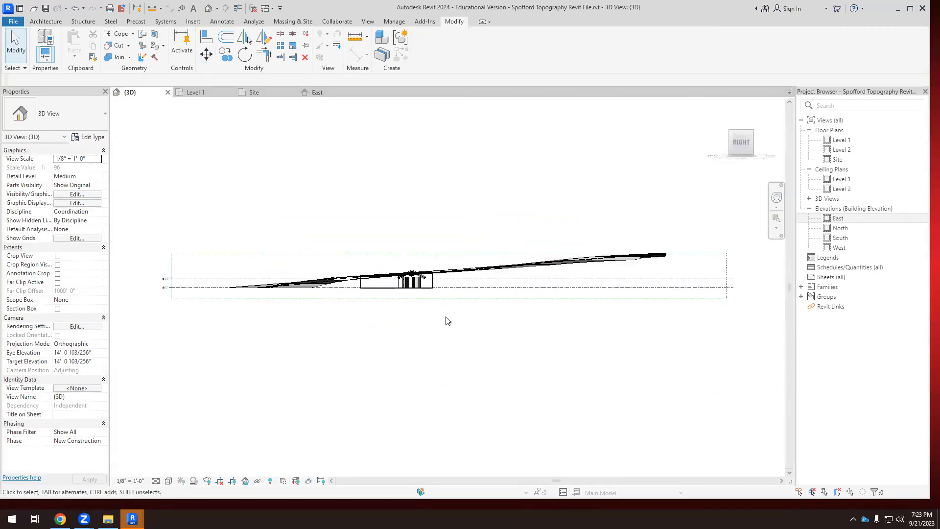
{"action": "left_click_drag", "start_coordinate": [234, 165], "coordinate": [398, 309]}
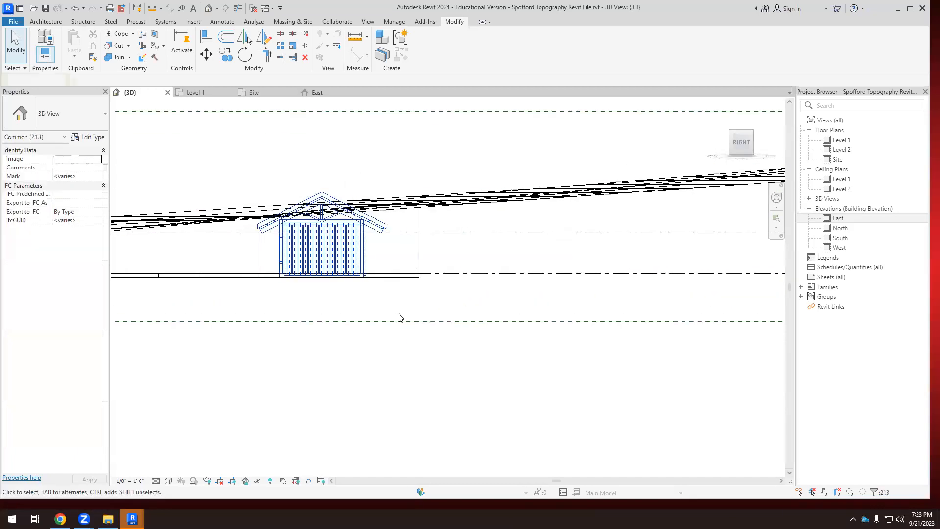
{"action": "left_click", "coordinate": [206, 54]}
{"action": "scroll", "coordinate": [407, 268], "scroll_direction": "up", "scroll_amount": 2}
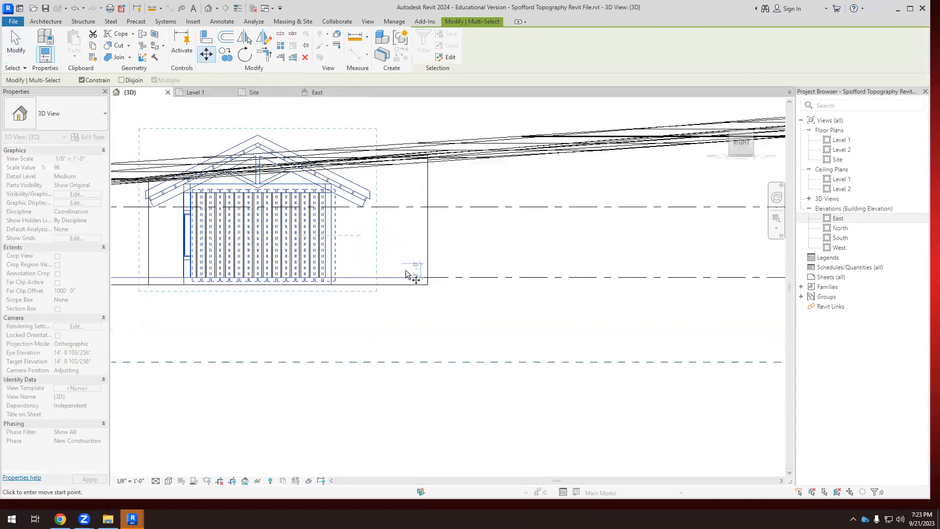
{"action": "left_click", "coordinate": [448, 277]}
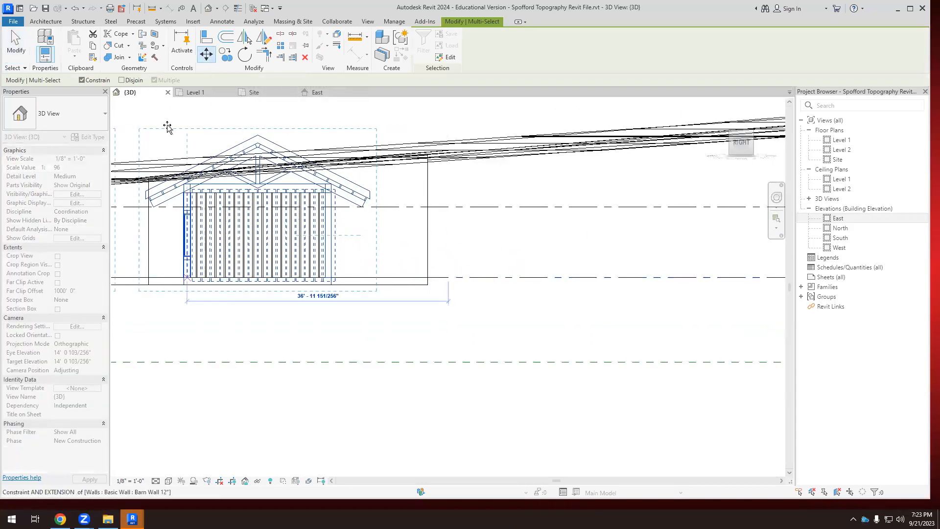
{"action": "left_click", "coordinate": [81, 81]}
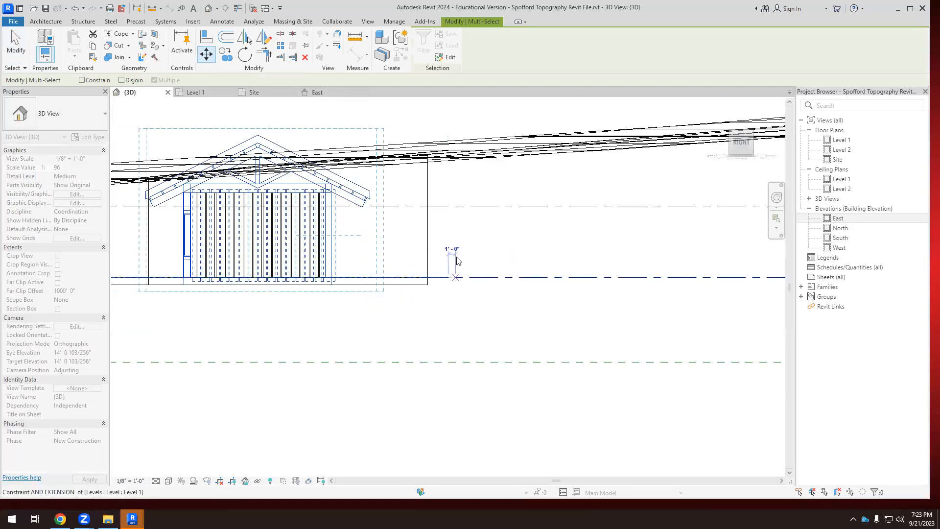
{"action": "scroll", "coordinate": [448, 211], "scroll_direction": "down", "scroll_amount": 2}
{"action": "scroll", "coordinate": [451, 218], "scroll_direction": "down", "scroll_amount": 2}
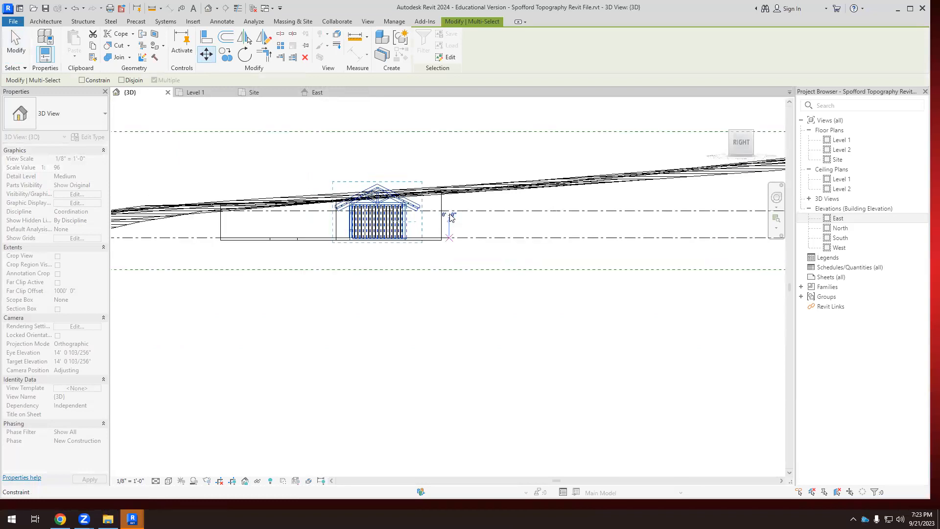
{"action": "key", "text": "Escape"}
{"action": "key", "text": "Escape"}
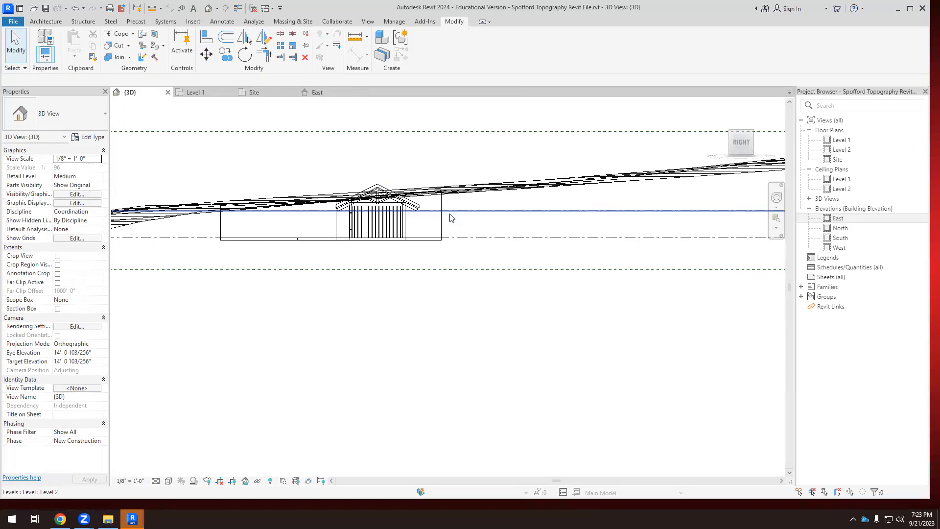
Inspect the barn and its floor slab within the pad from an angled 3D view.
{"action": "middle_click_drag", "start_coordinate": [451, 219], "coordinate": [434, 327], "text": "shift"}
{"action": "scroll", "coordinate": [417, 273], "scroll_direction": "up", "scroll_amount": 3}
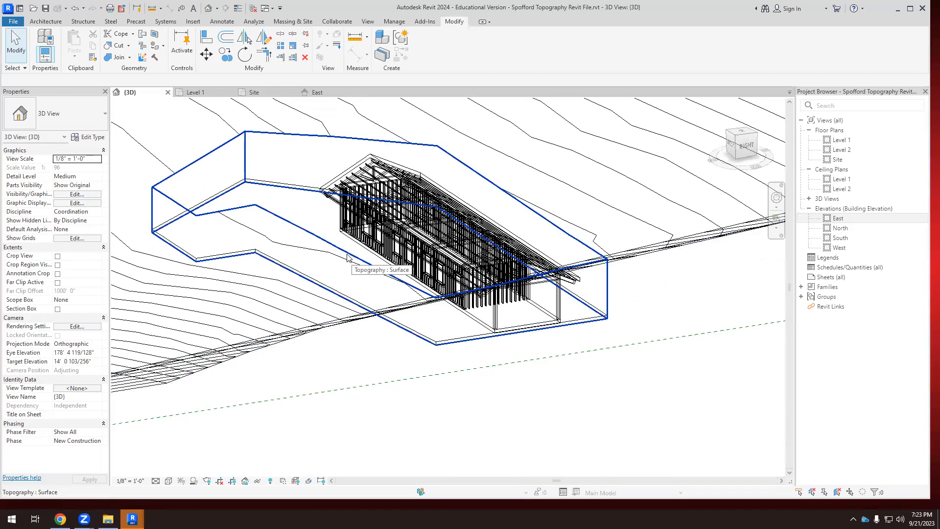
{"action": "scroll", "coordinate": [303, 219], "scroll_direction": "down", "scroll_amount": 1}
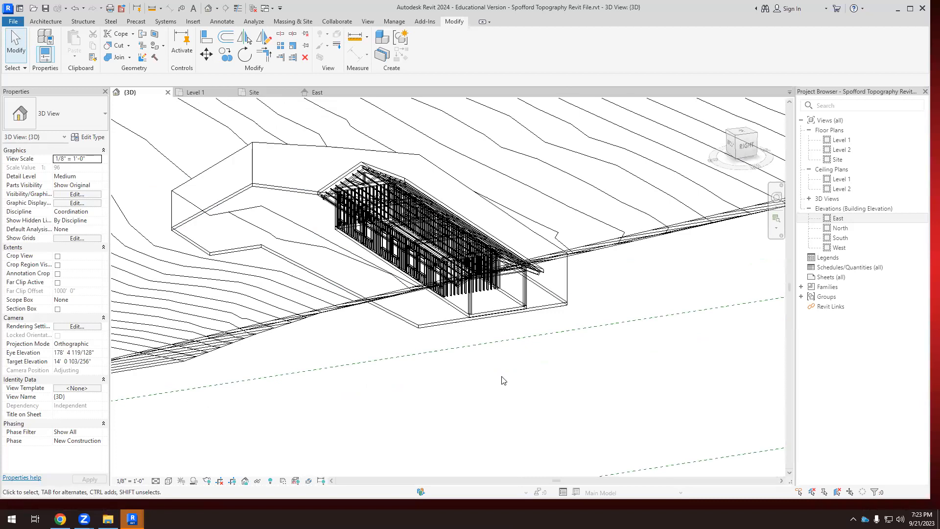
{"action": "left_click", "coordinate": [513, 323]}
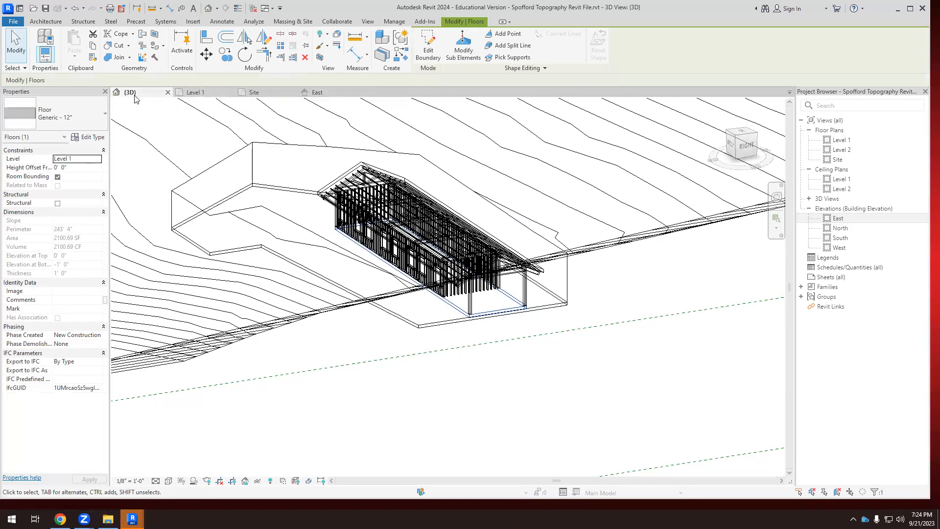
{"action": "scroll", "coordinate": [301, 240], "scroll_direction": "down", "scroll_amount": 2}
{"action": "left_click_drag", "start_coordinate": [293, 366], "coordinate": [548, 155]}
{"action": "middle_click_drag", "start_coordinate": [657, 229], "coordinate": [649, 227], "text": "shift"}
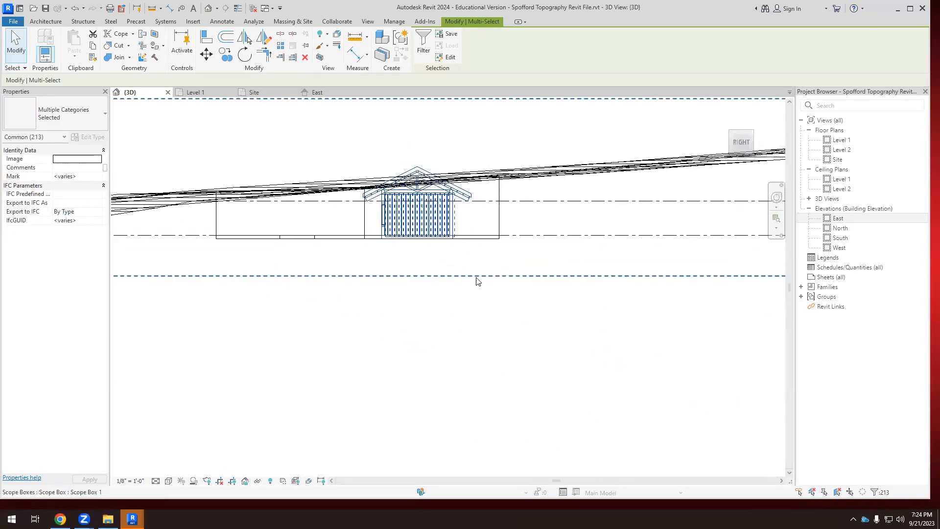
{"action": "left_click", "coordinate": [206, 54]}
{"action": "scroll", "coordinate": [418, 289], "scroll_direction": "up", "scroll_amount": 4}
{"action": "left_click", "coordinate": [397, 294]}
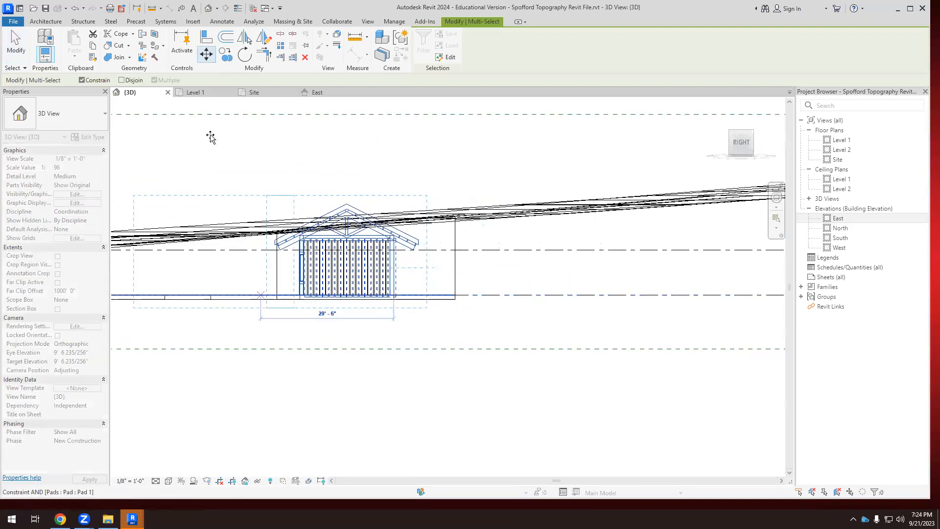
{"action": "left_click", "coordinate": [82, 80]}
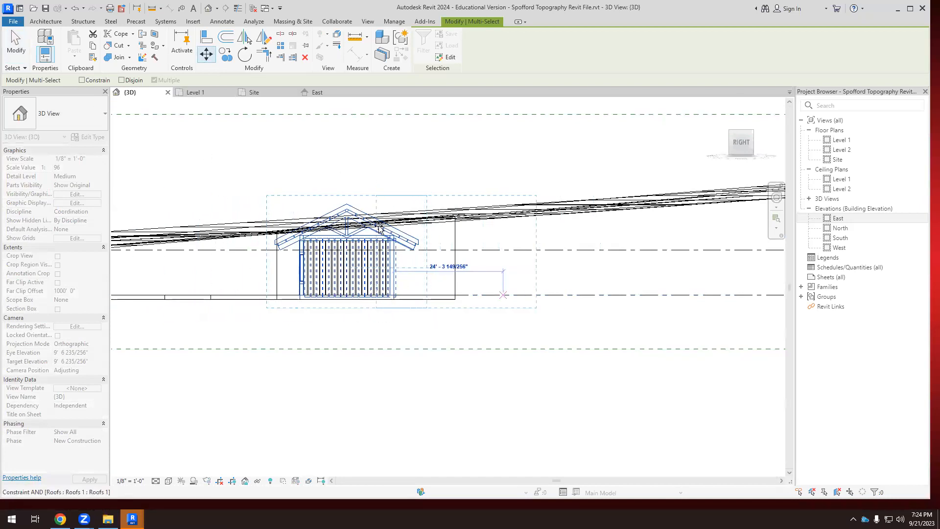
{"action": "scroll", "coordinate": [381, 267], "scroll_direction": "down", "scroll_amount": 2}
{"action": "scroll", "coordinate": [383, 261], "scroll_direction": "down", "scroll_amount": 1}
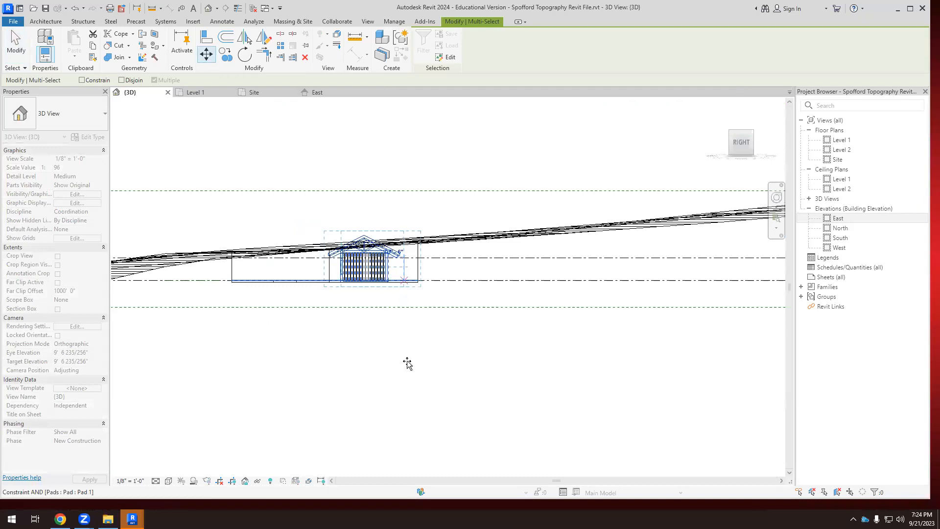
{"action": "key", "text": "Escape"}
{"action": "key", "text": "Escape"}
Check the building pad's level and height offset against the barn's base from the right side.
{"action": "scroll", "coordinate": [391, 271], "scroll_direction": "up", "scroll_amount": 1}
{"action": "scroll", "coordinate": [365, 293], "scroll_direction": "up", "scroll_amount": 4}
{"action": "scroll", "coordinate": [347, 304], "scroll_direction": "down", "scroll_amount": 5}
{"action": "scroll", "coordinate": [329, 300], "scroll_direction": "up", "scroll_amount": 2}
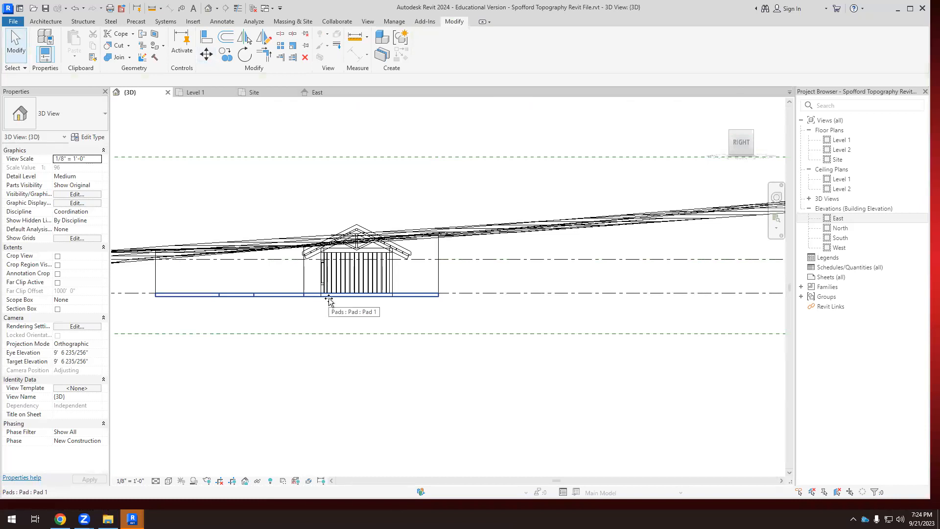
{"action": "scroll", "coordinate": [335, 267], "scroll_direction": "up", "scroll_amount": 3}
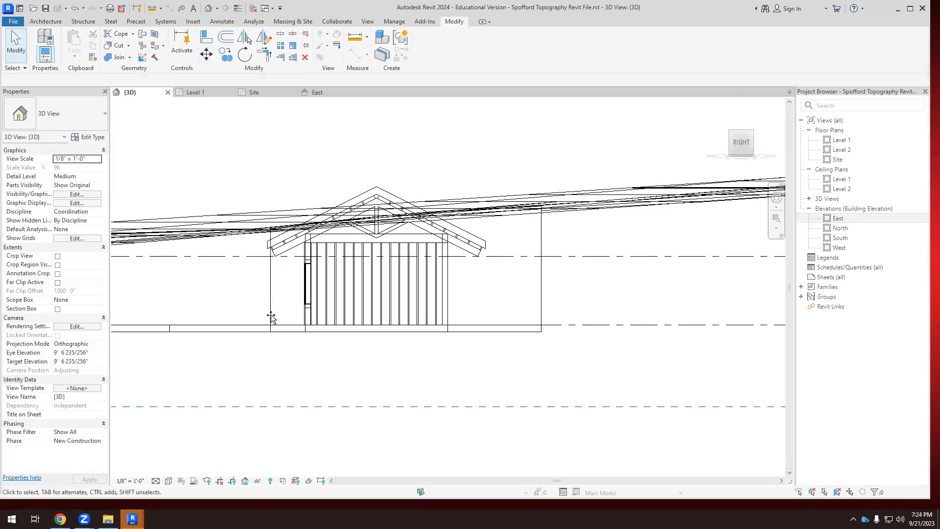
{"action": "left_click", "coordinate": [259, 330]}
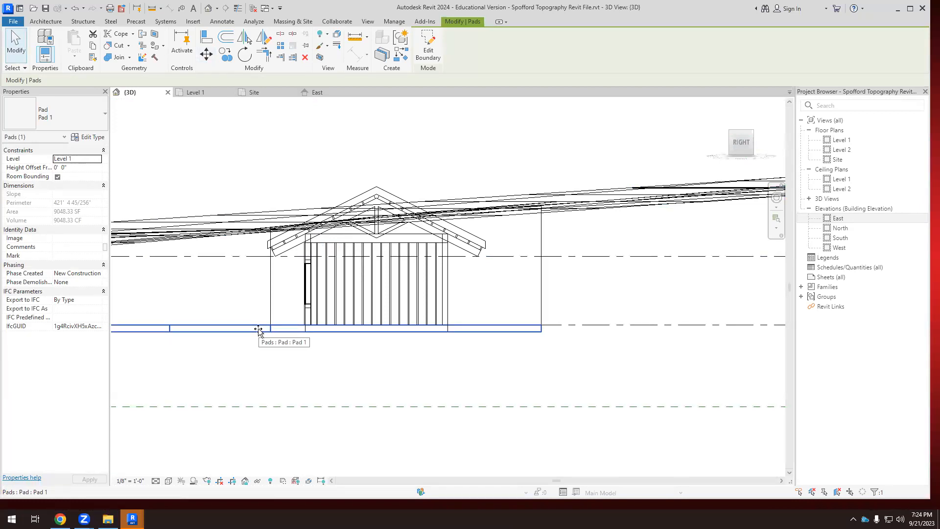
{"action": "left_click", "coordinate": [468, 304]}
{"action": "left_click_drag", "start_coordinate": [245, 148], "coordinate": [510, 371]}
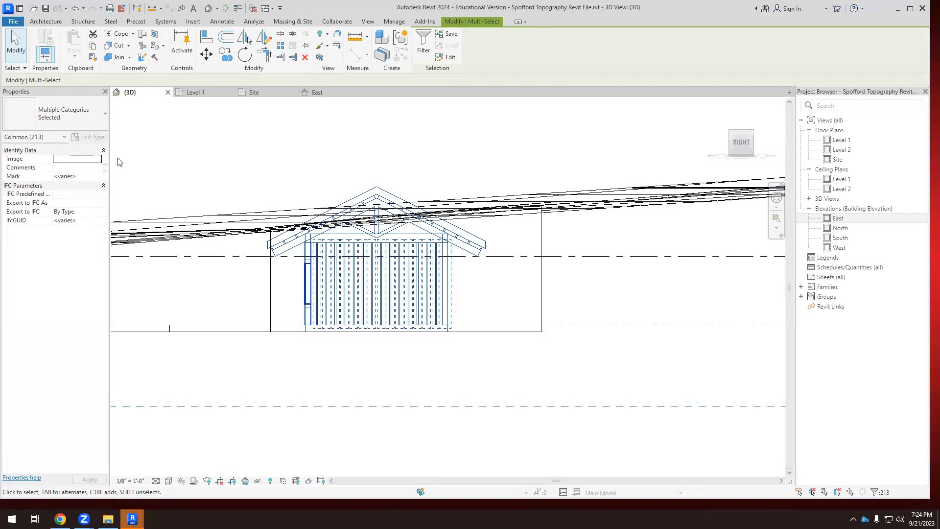
{"action": "left_click", "coordinate": [194, 137]}
{"action": "left_click_drag", "start_coordinate": [232, 369], "coordinate": [508, 157]}
{"action": "left_click", "coordinate": [571, 170]}
Move the toposurface straight down from its sloping surface beside the barn to the Level 1 line, with Constrain off.
{"action": "left_click", "coordinate": [573, 194]}
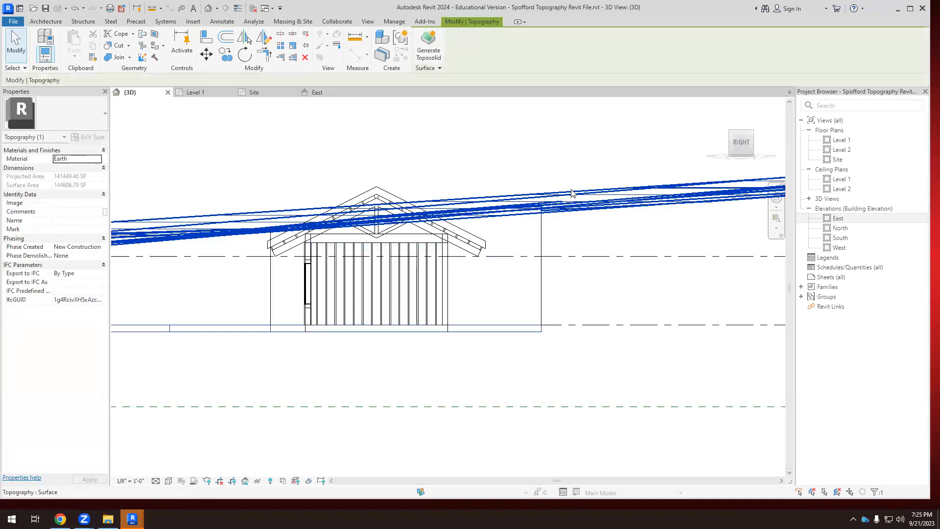
{"action": "scroll", "coordinate": [492, 193], "scroll_direction": "down", "scroll_amount": 2}
{"action": "scroll", "coordinate": [472, 199], "scroll_direction": "down", "scroll_amount": 2}
{"action": "left_click", "coordinate": [206, 55]}
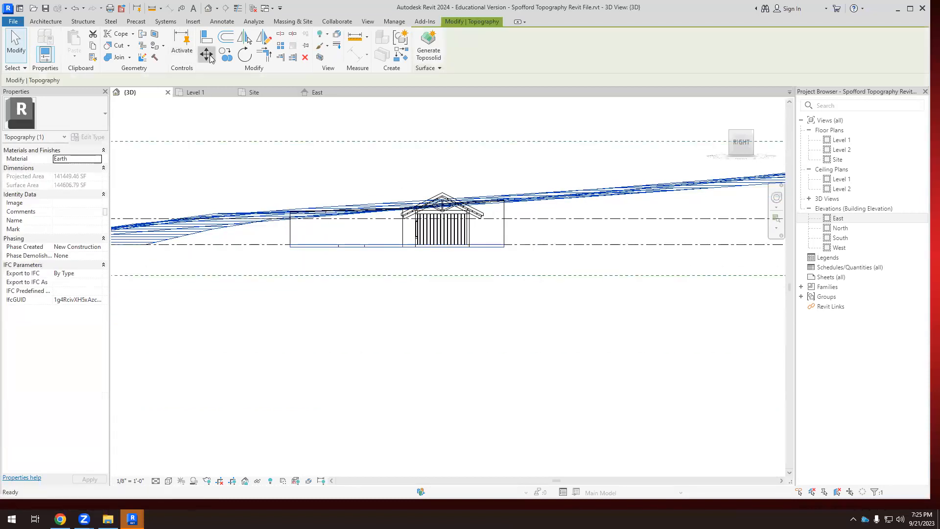
{"action": "left_click", "coordinate": [559, 193]}
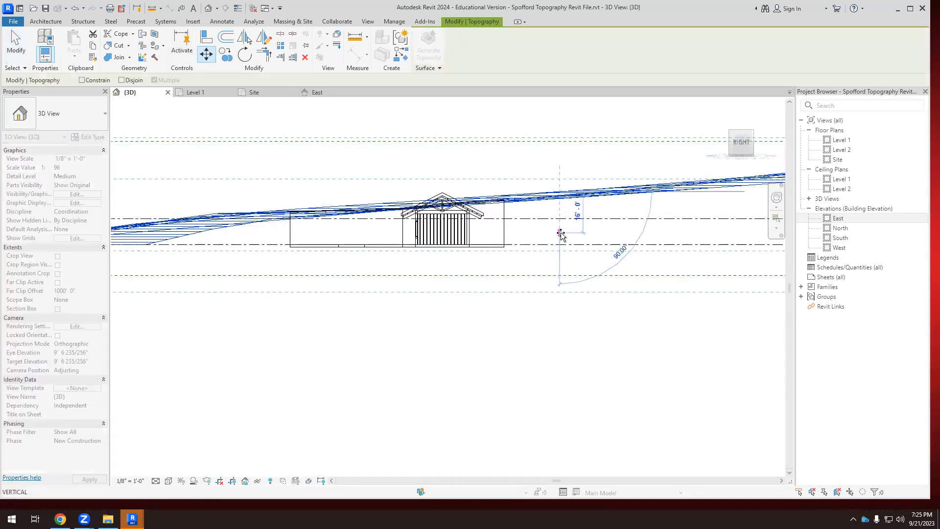
{"action": "left_click", "coordinate": [560, 244]}
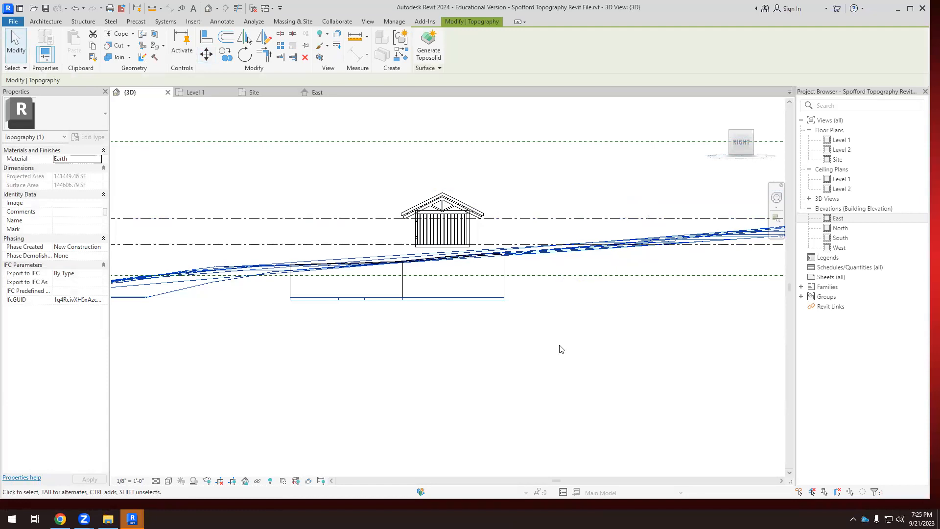
{"action": "middle_click_drag", "start_coordinate": [529, 297], "coordinate": [440, 296], "text": "shift"}
{"action": "scroll", "coordinate": [439, 295], "scroll_direction": "down", "scroll_amount": 4}
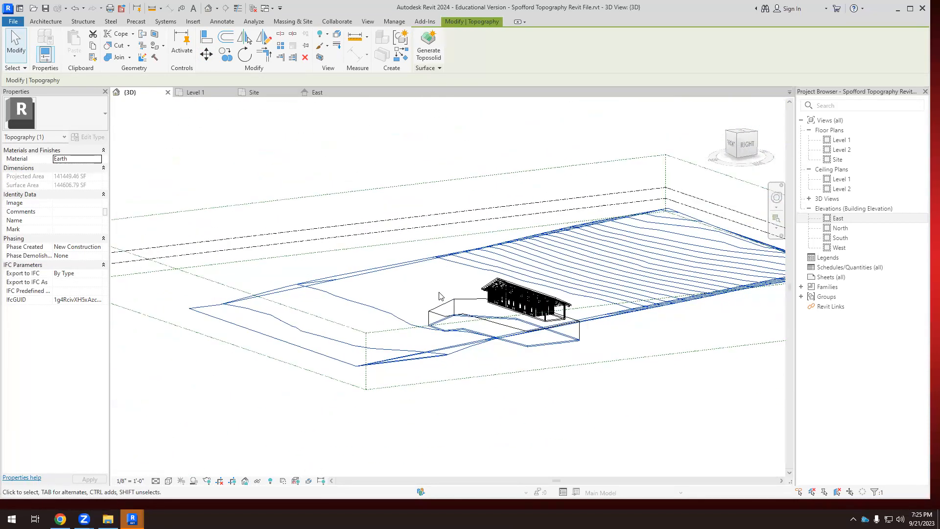
Undo the toposurface's downward move to the Level 1 line after checking it from an angle.
{"action": "scroll", "coordinate": [579, 328], "scroll_direction": "up", "scroll_amount": 4}
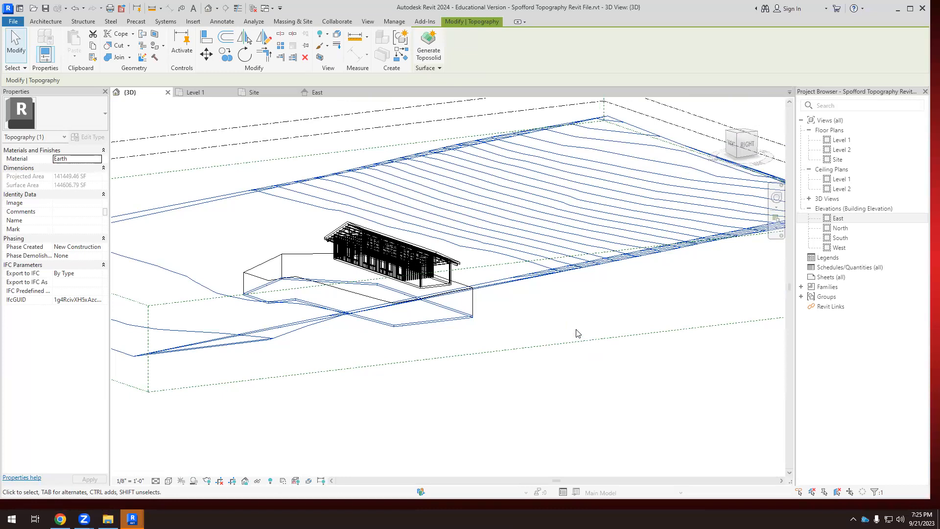
{"action": "middle_click_drag", "start_coordinate": [578, 333], "coordinate": [429, 356], "text": "shift"}
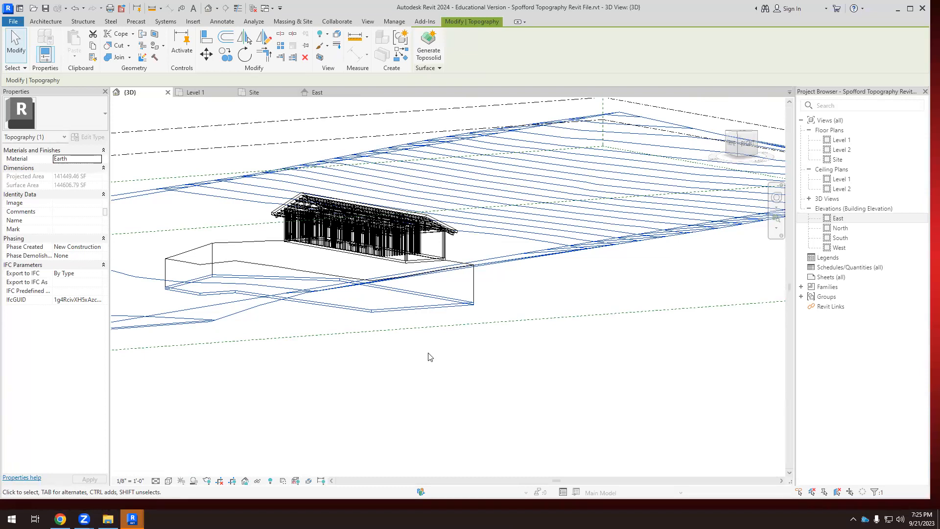
{"action": "key", "text": "ctrl+z"}
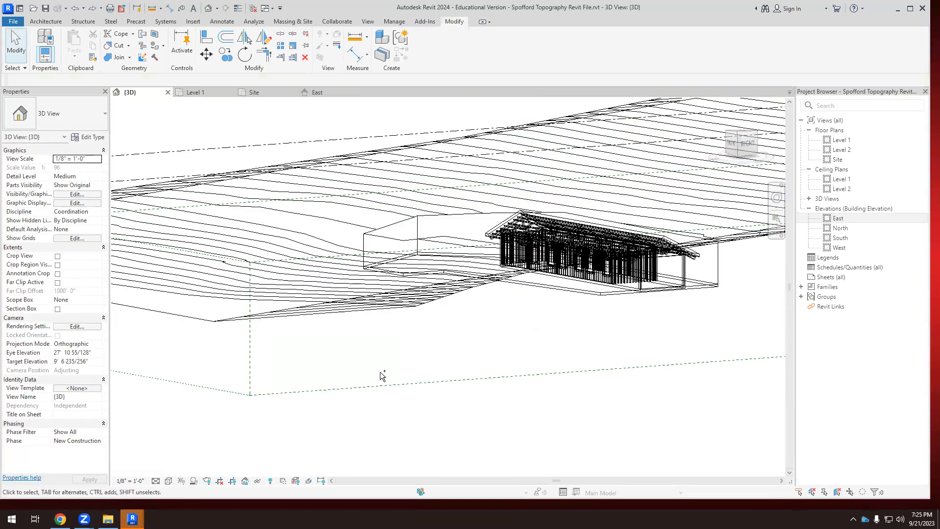
Examine the barn and its pad against the sloping terrain from an angled 3D view.
{"action": "scroll", "coordinate": [339, 296], "scroll_direction": "down", "scroll_amount": 4}
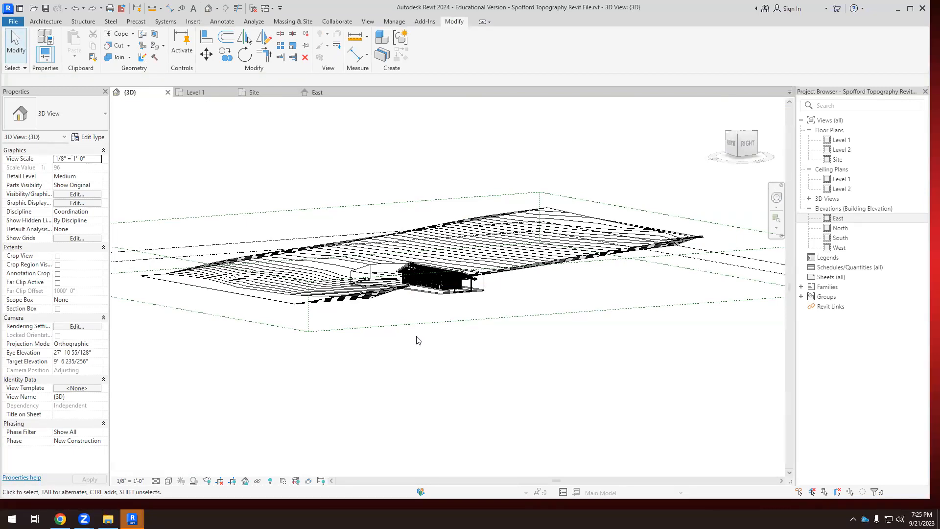
{"action": "scroll", "coordinate": [485, 307], "scroll_direction": "up", "scroll_amount": 4}
{"action": "middle_click_drag", "start_coordinate": [438, 378], "coordinate": [398, 347], "text": "shift"}
{"action": "scroll", "coordinate": [351, 308], "scroll_direction": "up", "scroll_amount": 1}
{"action": "scroll", "coordinate": [351, 309], "scroll_direction": "up", "scroll_amount": 1}
{"action": "mouse_move", "coordinate": [407, 293]}
{"action": "middle_mouse_down", "text": "shift"}
{"action": "mouse_move", "coordinate": [409, 275]}
{"action": "mouse_move", "coordinate": [413, 289]}
{"action": "middle_mouse_up", "text": "shift"}
{"action": "scroll", "coordinate": [367, 303], "scroll_direction": "up", "scroll_amount": 3}
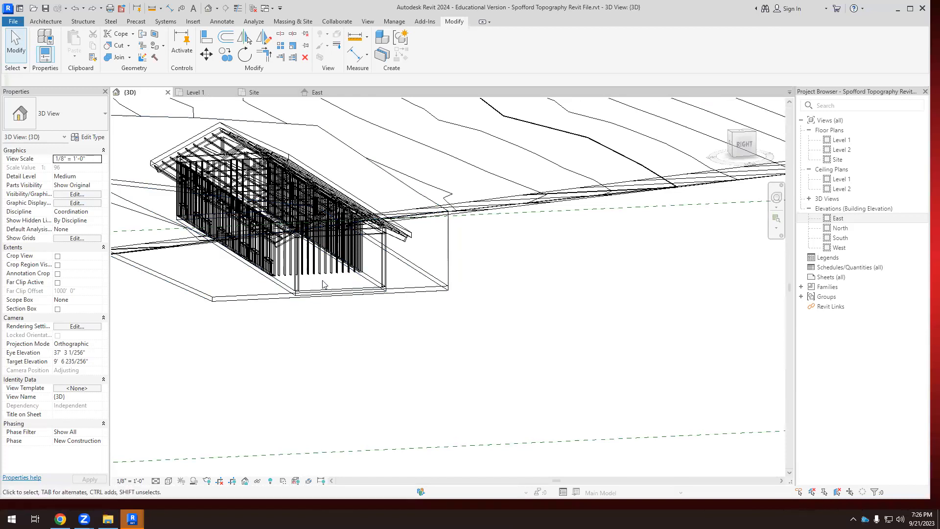
{"action": "scroll", "coordinate": [323, 284], "scroll_direction": "down", "scroll_amount": 3}
{"action": "left_click_drag", "start_coordinate": [183, 336], "coordinate": [392, 131]}
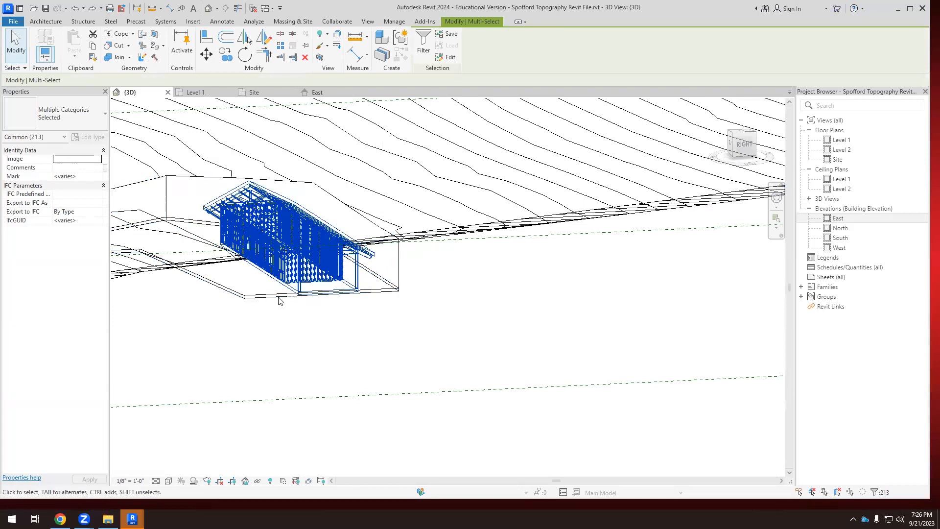
{"action": "scroll", "coordinate": [422, 260], "scroll_direction": "down", "scroll_amount": 5}
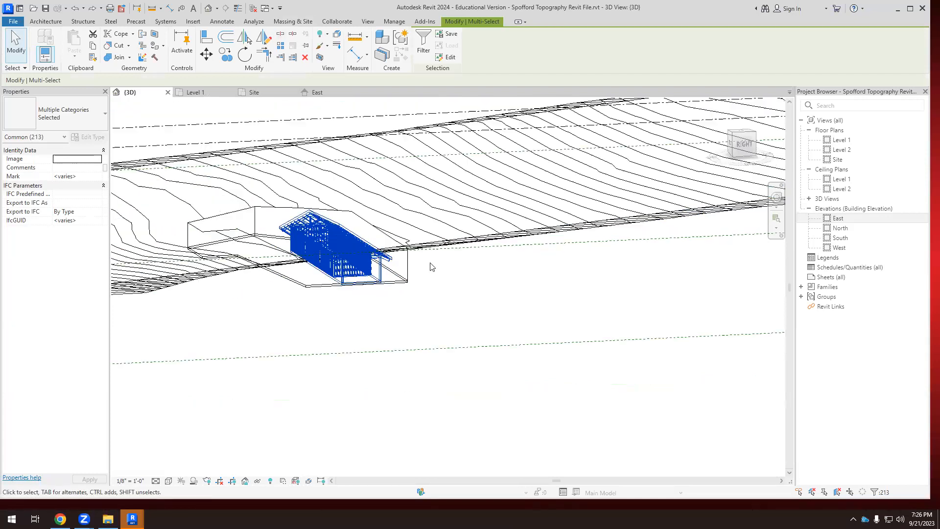
{"action": "left_click_drag", "start_coordinate": [445, 329], "coordinate": [326, 185]}
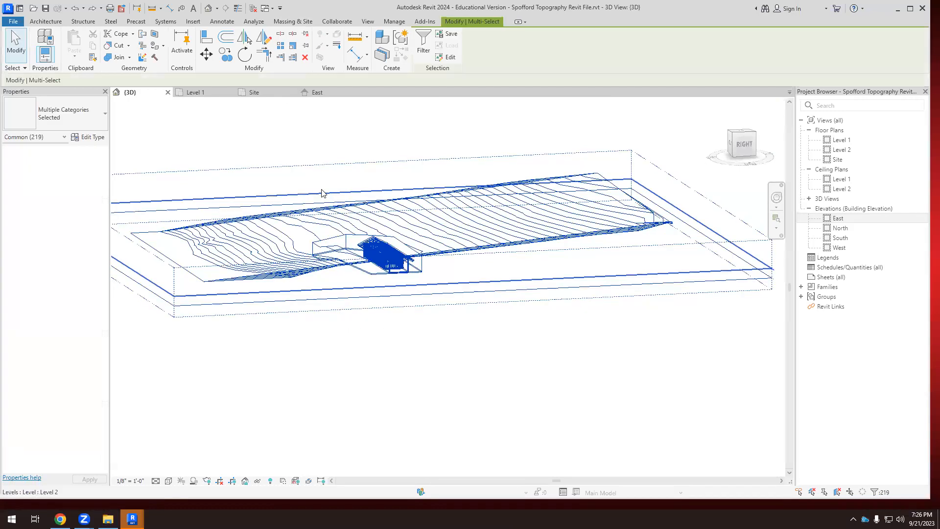
{"action": "left_click", "coordinate": [421, 38]}
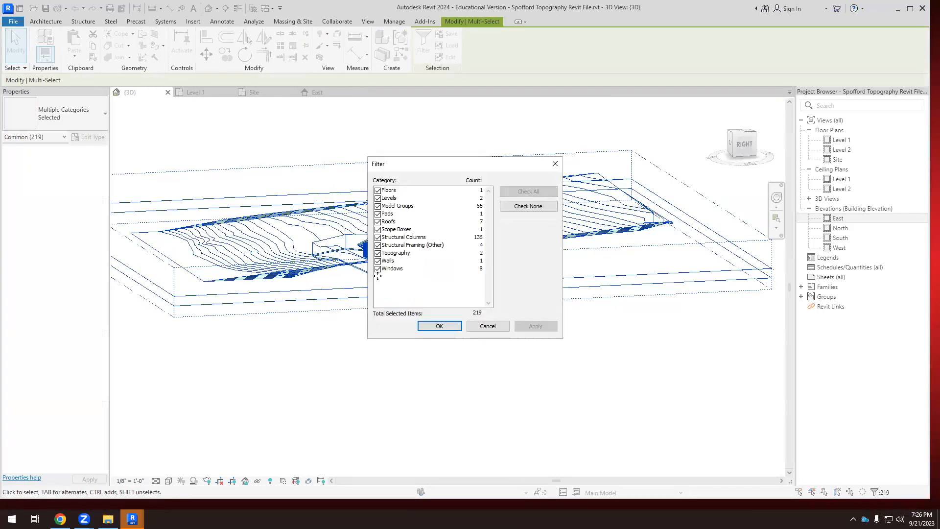
{"action": "left_click", "coordinate": [496, 325]}
{"action": "left_click", "coordinate": [413, 343]}
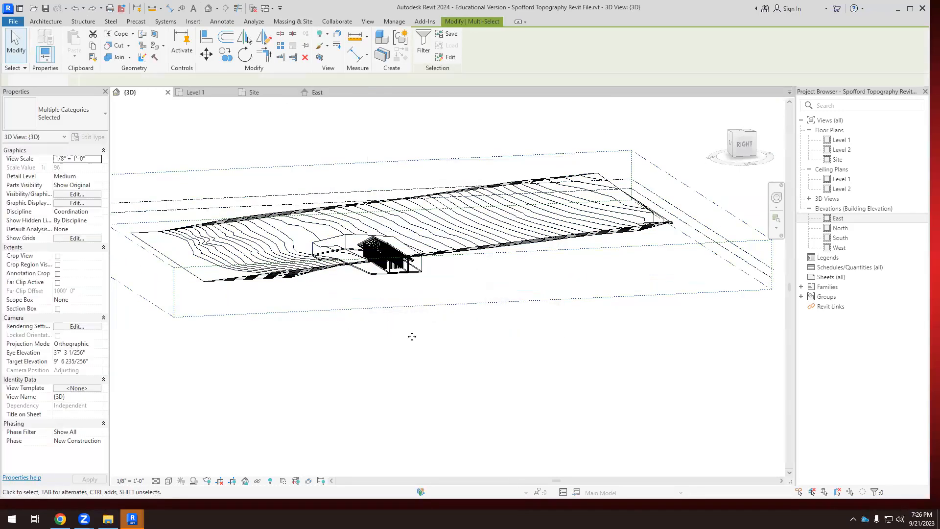
Orient the 3D view to the right side, looking straight at the barn's end.
{"action": "left_click", "coordinate": [744, 144]}
{"action": "scroll", "coordinate": [425, 301], "scroll_direction": "up", "scroll_amount": 5}
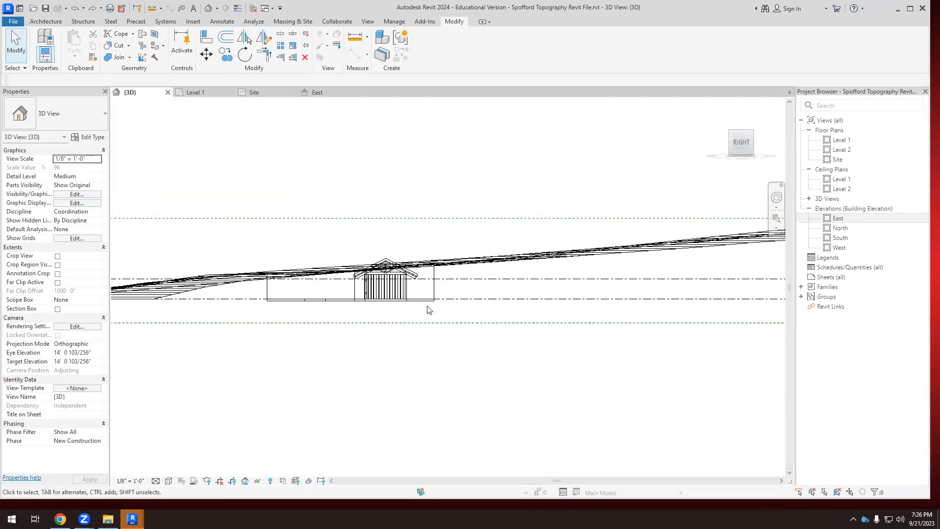
{"action": "left_click_drag", "start_coordinate": [447, 305], "coordinate": [288, 223]}
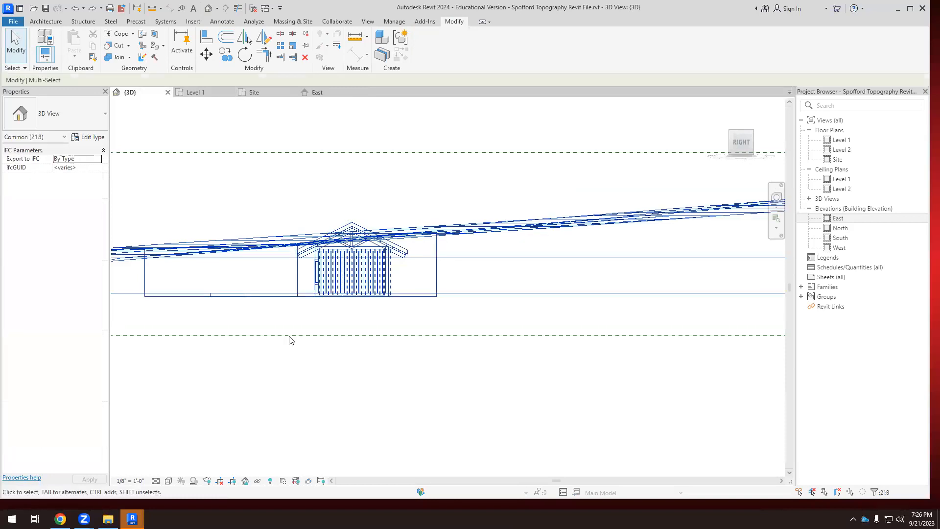
{"action": "scroll", "coordinate": [285, 299], "scroll_direction": "down", "scroll_amount": 2}
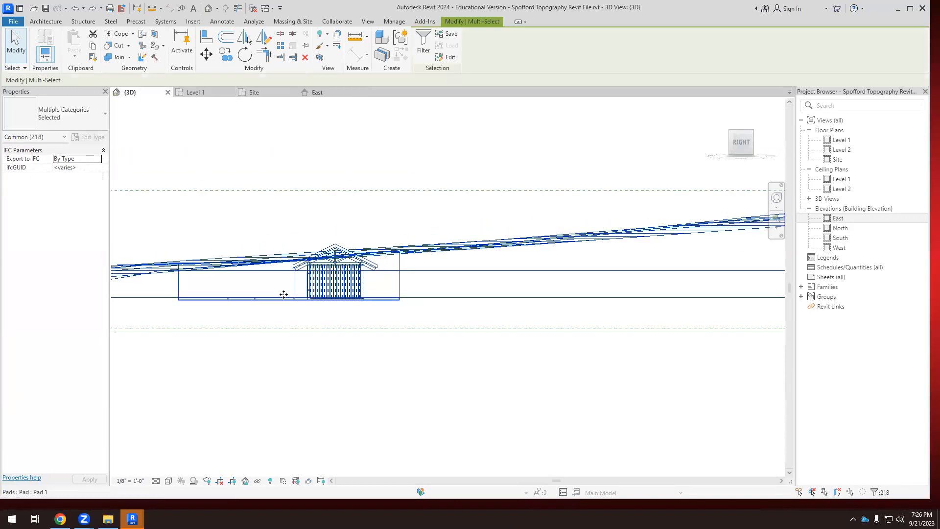
{"action": "scroll", "coordinate": [287, 299], "scroll_direction": "down", "scroll_amount": 2}
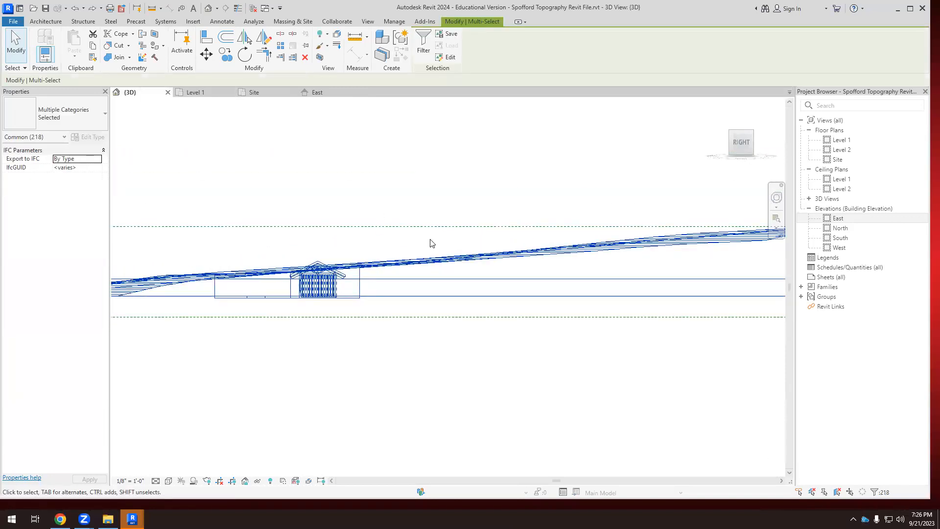
{"action": "left_click_drag", "start_coordinate": [450, 234], "coordinate": [425, 265]}
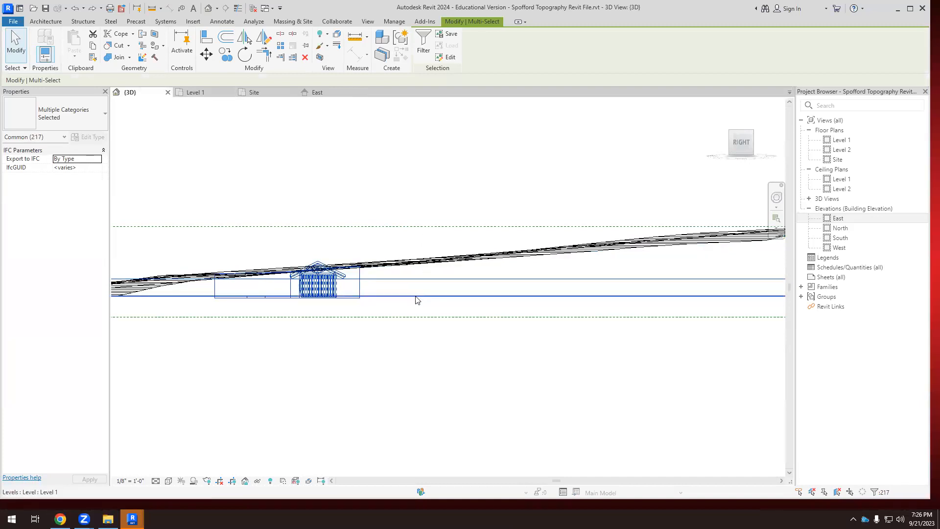
{"action": "scroll", "coordinate": [359, 279], "scroll_direction": "up", "scroll_amount": 1}
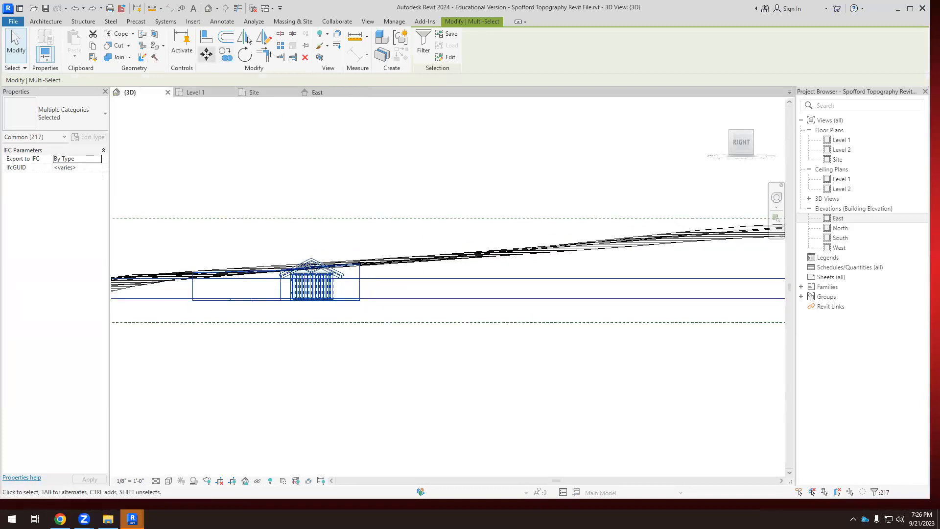
{"action": "left_click", "coordinate": [206, 54]}
{"action": "scroll", "coordinate": [331, 273], "scroll_direction": "up", "scroll_amount": 1}
{"action": "left_click", "coordinate": [362, 314]}
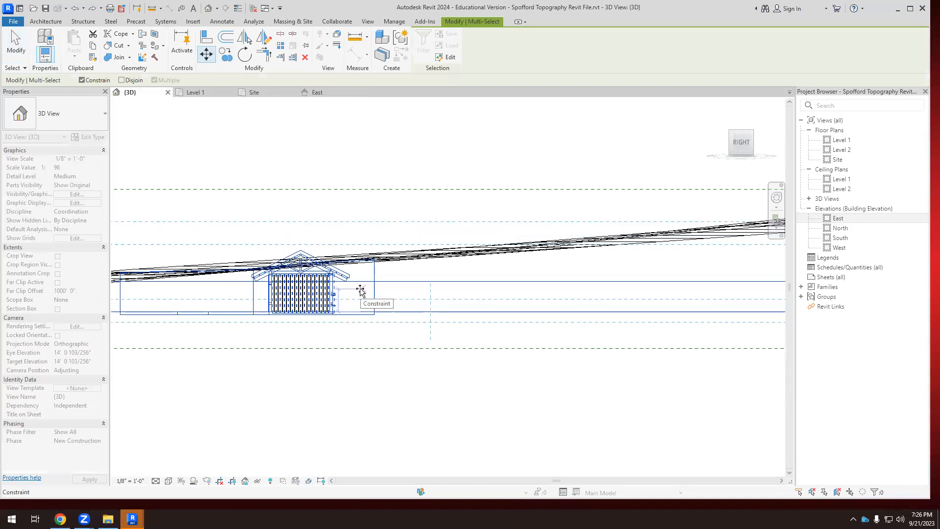
{"action": "key", "text": "Escape"}
{"action": "key", "text": "Escape"}
Move the barn, building pad and both levels together straight up 10' from the Level 1 line to Level 2, leaving the toposurface out.
{"action": "scroll", "coordinate": [361, 293], "scroll_direction": "up", "scroll_amount": 1}
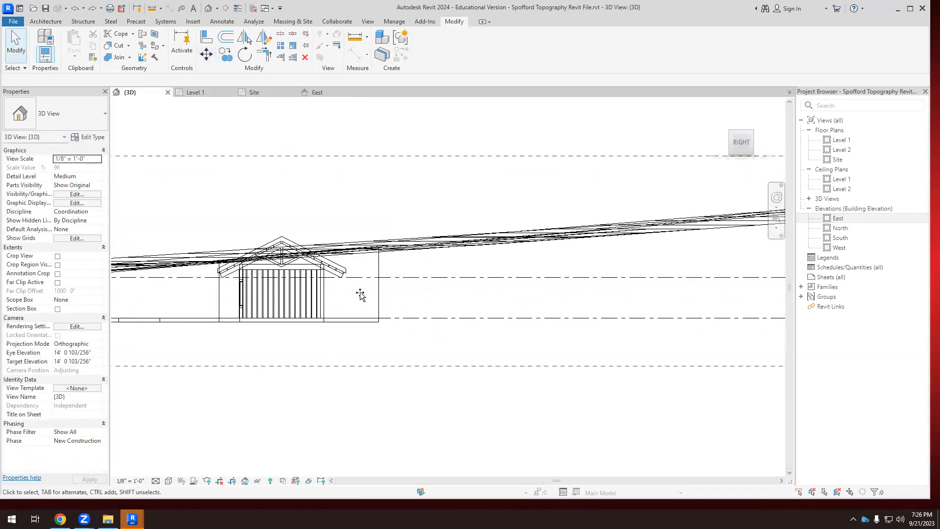
{"action": "scroll", "coordinate": [409, 331], "scroll_direction": "down", "scroll_amount": 4}
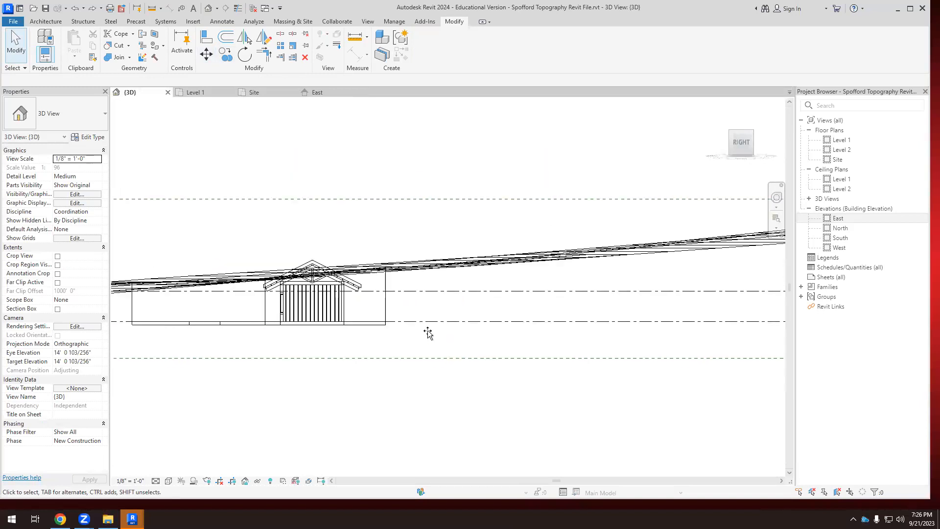
{"action": "scroll", "coordinate": [425, 328], "scroll_direction": "up", "scroll_amount": 3}
{"action": "scroll", "coordinate": [495, 275], "scroll_direction": "down", "scroll_amount": 2}
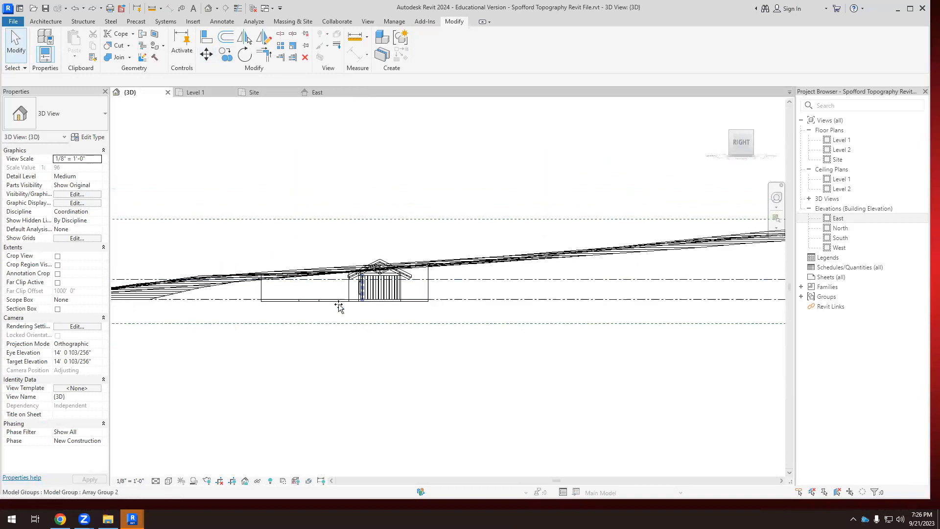
{"action": "left_click_drag", "start_coordinate": [427, 225], "coordinate": [462, 210]}
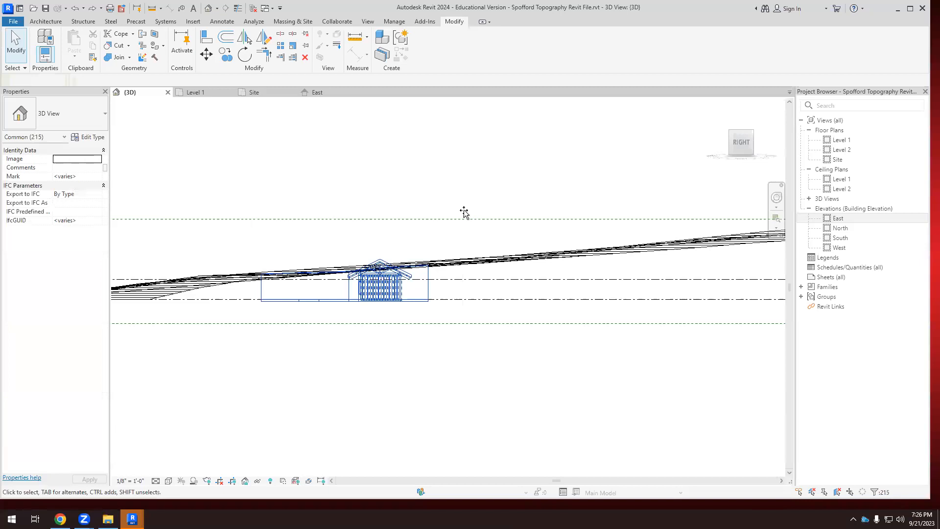
{"action": "scroll", "coordinate": [441, 310], "scroll_direction": "up", "scroll_amount": 3}
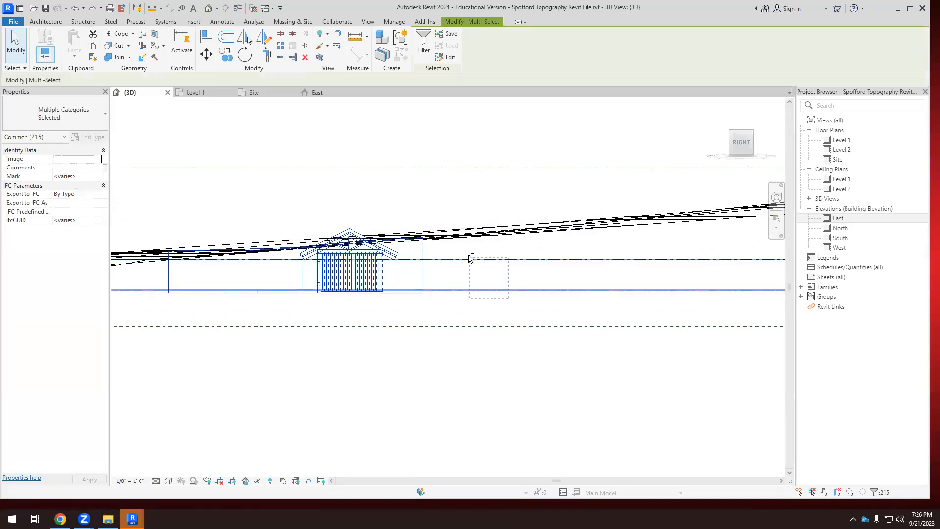
{"action": "scroll", "coordinate": [338, 213], "scroll_direction": "up", "scroll_amount": 2}
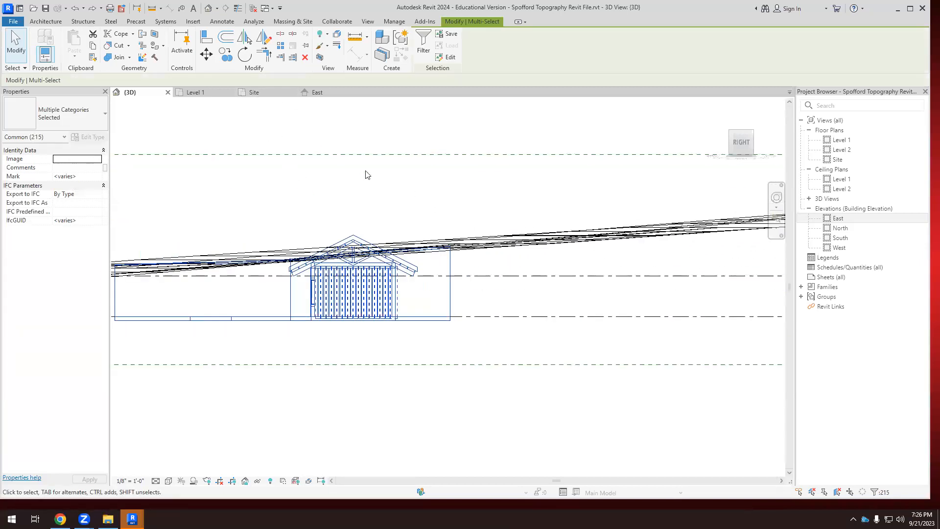
{"action": "left_click", "coordinate": [490, 317], "text": "ctrl"}
{"action": "left_click", "coordinate": [484, 275], "text": "ctrl"}
{"action": "left_click", "coordinate": [207, 54]}
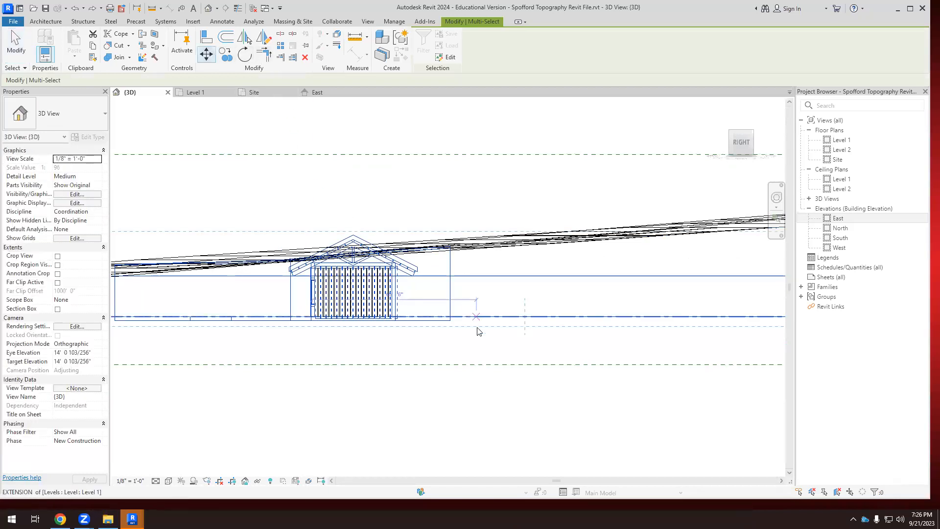
{"action": "scroll", "coordinate": [453, 312], "scroll_direction": "up", "scroll_amount": 3}
{"action": "left_click", "coordinate": [453, 312]}
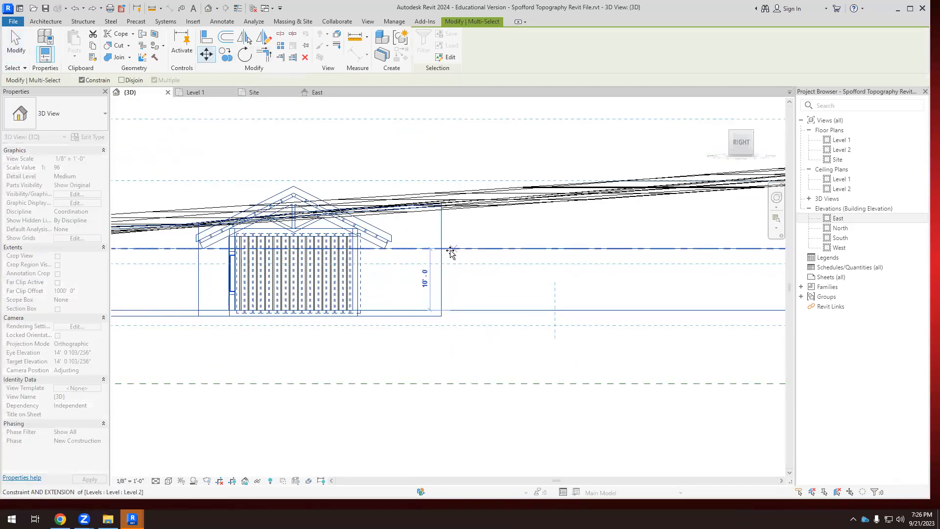
{"action": "left_click", "coordinate": [427, 336]}
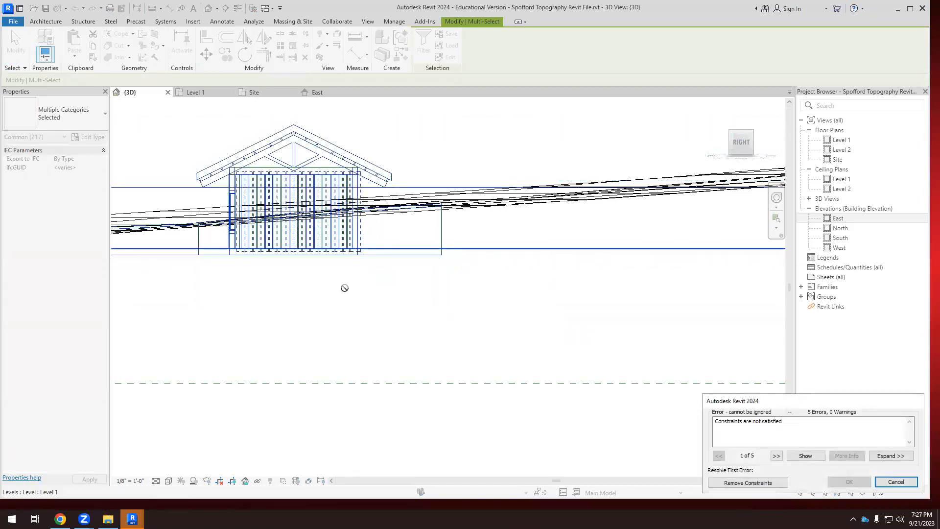
Resolve the move's errors by removing the unsatisfied constraints and deleting the Structural Framing 1 family type.
{"action": "scroll", "coordinate": [350, 294], "scroll_direction": "down", "scroll_amount": 4}
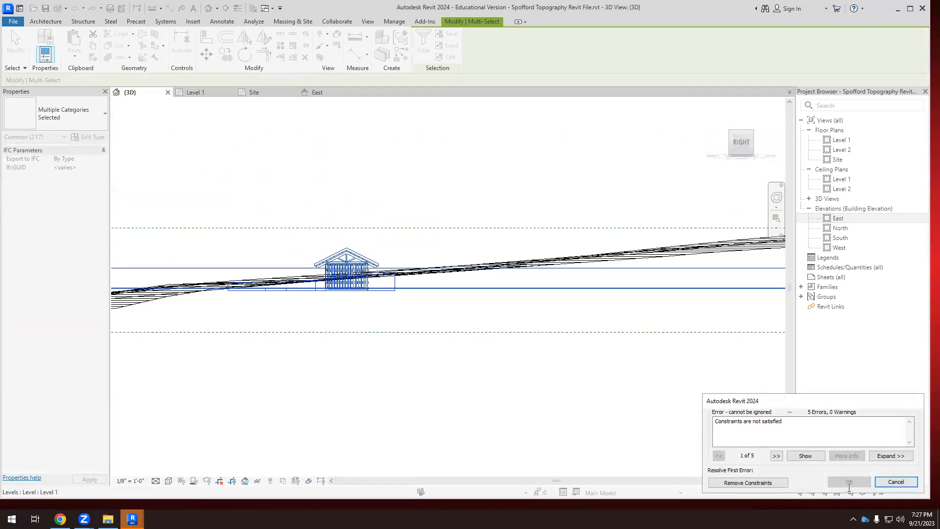
{"action": "left_click", "coordinate": [748, 482]}
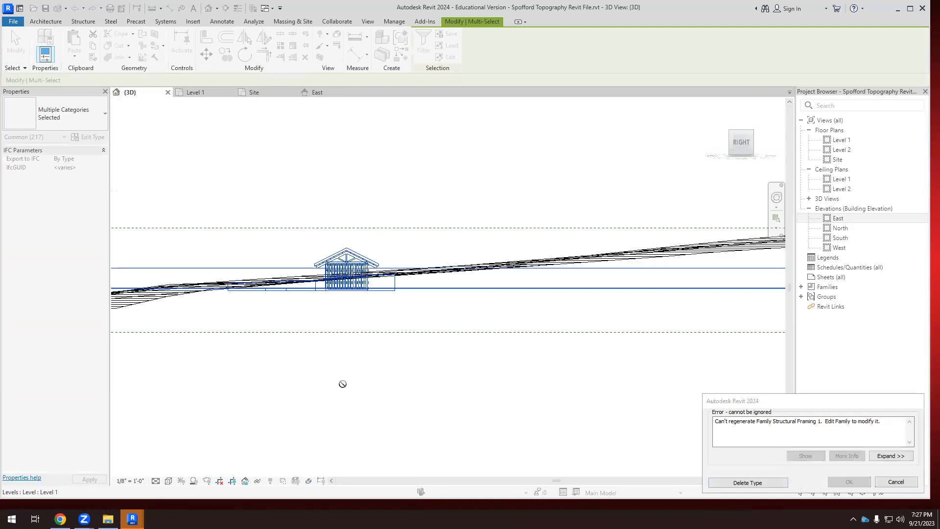
{"action": "left_click", "coordinate": [748, 483]}
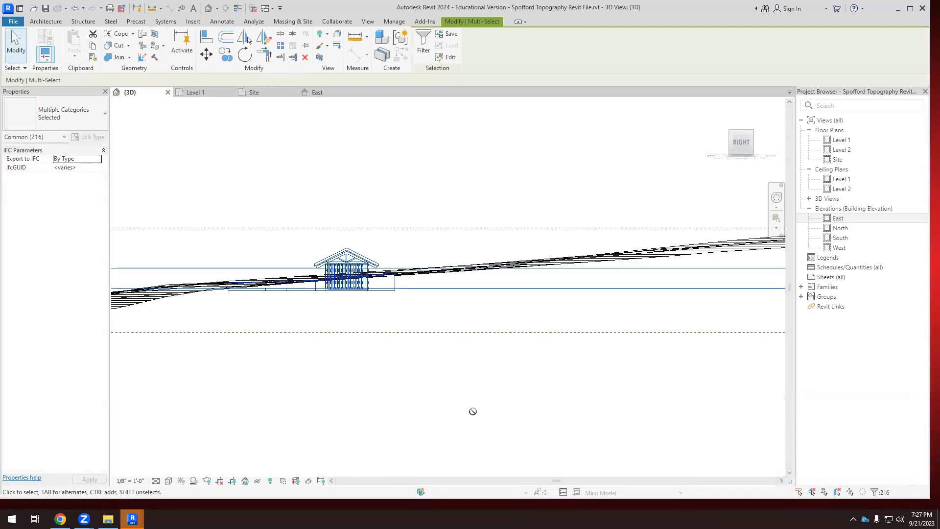
Display the 3D view in Hidden Line style and inspect the barn and pad against the terrain from angled views.
{"action": "scroll", "coordinate": [401, 351], "scroll_direction": "down", "scroll_amount": 3}
{"action": "middle_click_drag", "start_coordinate": [384, 337], "coordinate": [517, 425], "text": "shift"}
{"action": "scroll", "coordinate": [516, 393], "scroll_direction": "up", "scroll_amount": 4}
{"action": "scroll", "coordinate": [506, 370], "scroll_direction": "up", "scroll_amount": 3}
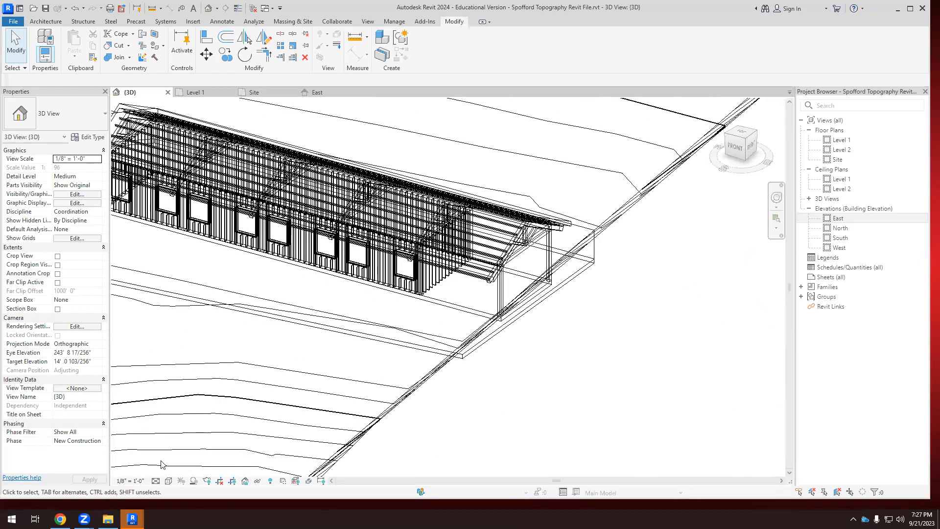
{"action": "left_click", "coordinate": [169, 480]}
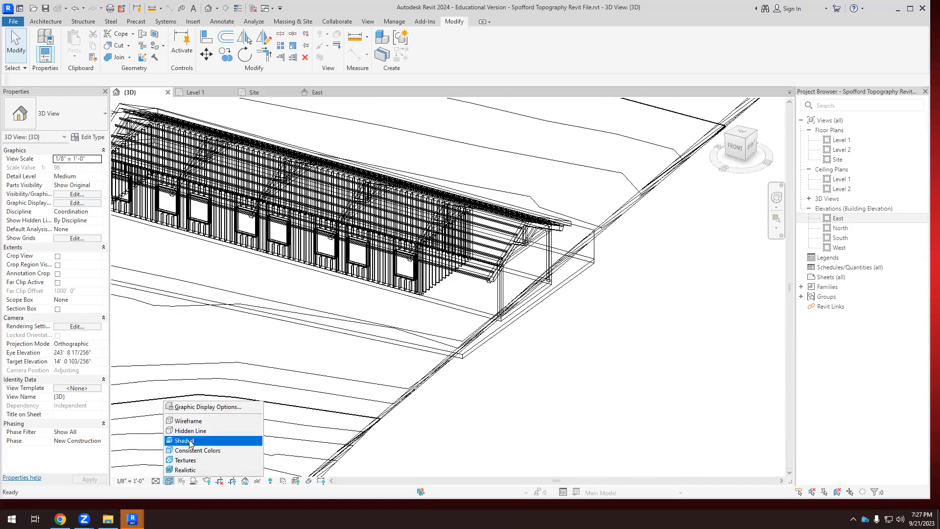
{"action": "left_click", "coordinate": [188, 430]}
{"action": "scroll", "coordinate": [383, 366], "scroll_direction": "down", "scroll_amount": 3}
{"action": "middle_click_drag", "start_coordinate": [384, 366], "coordinate": [446, 418], "text": "shift"}
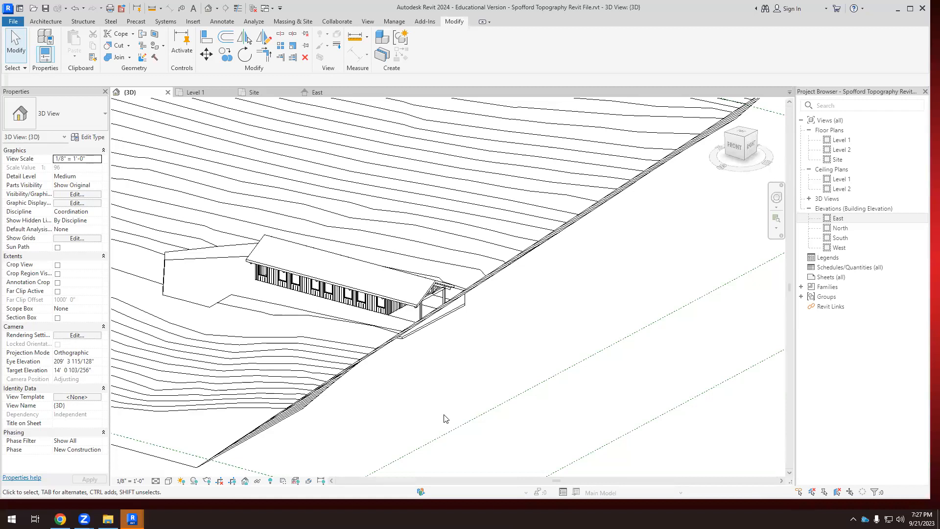
{"action": "middle_click_drag", "start_coordinate": [507, 439], "coordinate": [471, 401], "text": "shift"}
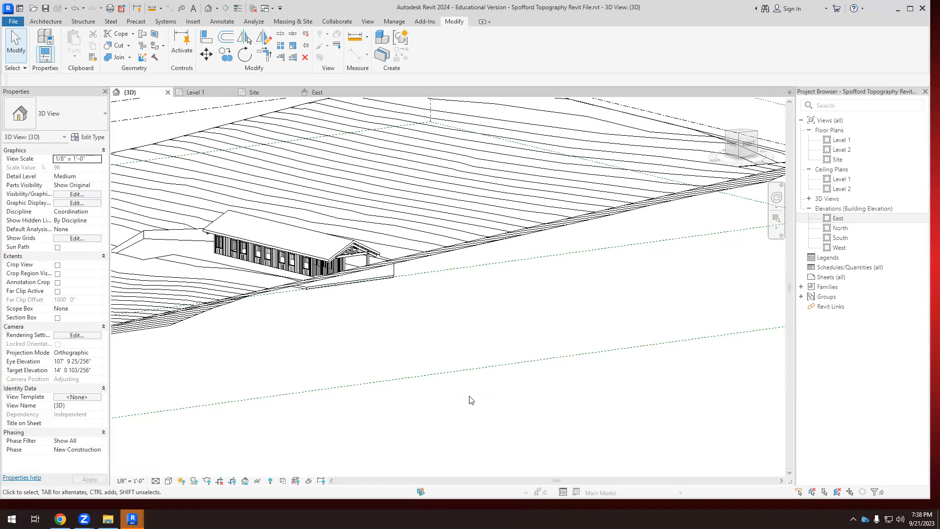
Examine the barn and building pad against the contour lines from the front and from above.
{"action": "middle_click_drag", "start_coordinate": [267, 301], "coordinate": [429, 344], "text": "shift"}
{"action": "scroll", "coordinate": [377, 313], "scroll_direction": "up", "scroll_amount": 2}
{"action": "middle_click_drag", "start_coordinate": [363, 315], "coordinate": [323, 277], "text": "shift"}
{"action": "scroll", "coordinate": [321, 272], "scroll_direction": "up", "scroll_amount": 2}
{"action": "scroll", "coordinate": [253, 265], "scroll_direction": "down", "scroll_amount": 5}
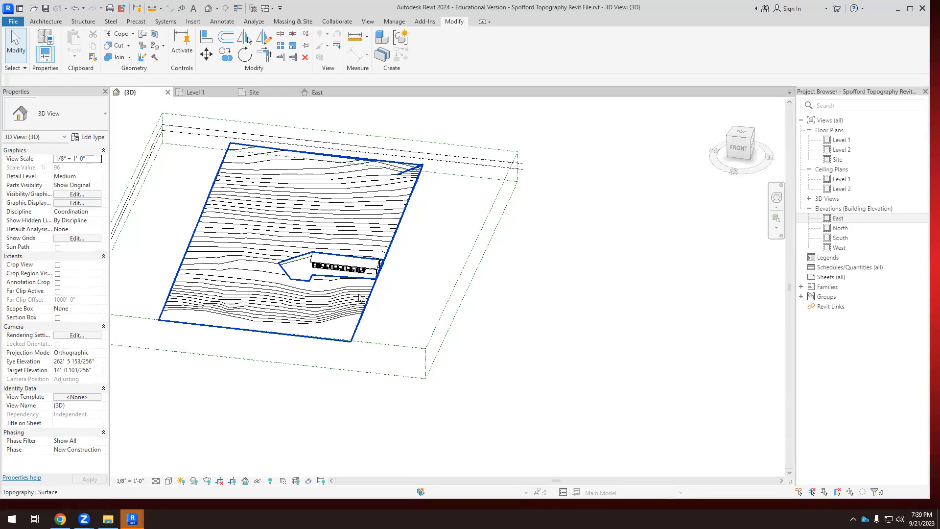
{"action": "scroll", "coordinate": [343, 289], "scroll_direction": "up", "scroll_amount": 2}
{"action": "middle_click_drag", "start_coordinate": [353, 280], "coordinate": [363, 321], "text": "shift"}
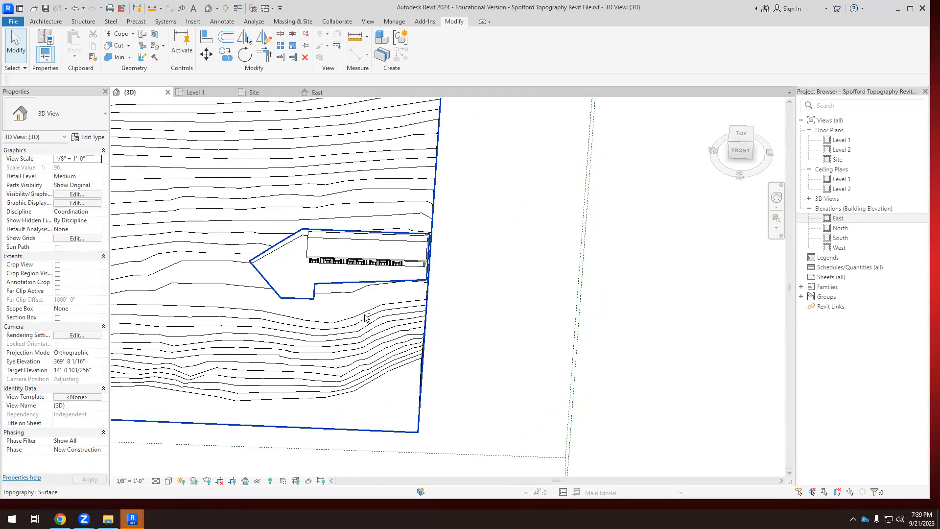
{"action": "scroll", "coordinate": [315, 366], "scroll_direction": "down", "scroll_amount": 1}
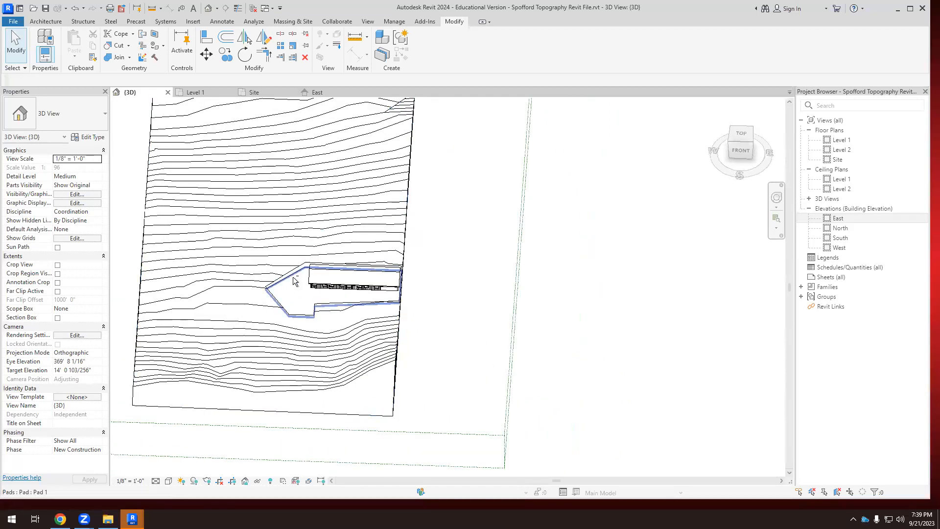
Copy the building pad to a spot uphill of the barn on the toposurface.
{"action": "left_click", "coordinate": [296, 292]}
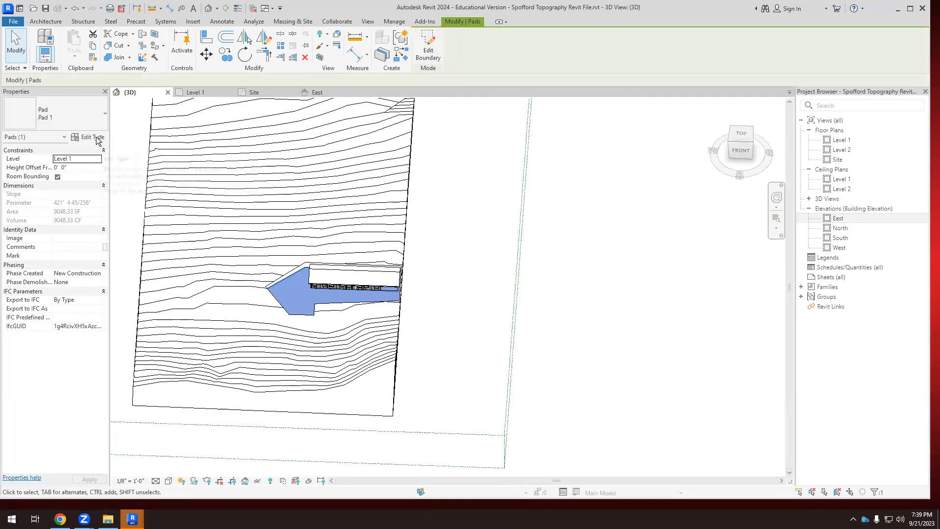
{"action": "key", "text": "c"}
{"action": "key", "text": "o"}
{"action": "left_click", "coordinate": [296, 278]}
{"action": "left_click", "coordinate": [267, 186]}
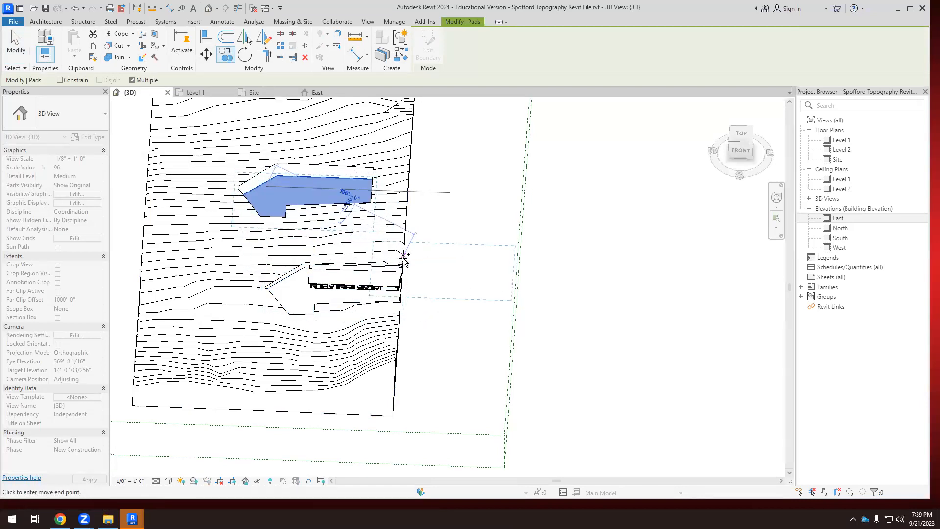
{"action": "key", "text": "Escape"}
{"action": "key", "text": "Escape"}
Set the copied uphill pad's height offset from Level 1 to 10' 0".
{"action": "scroll", "coordinate": [321, 193], "scroll_direction": "up", "scroll_amount": 2}
{"action": "scroll", "coordinate": [323, 188], "scroll_direction": "down", "scroll_amount": 1}
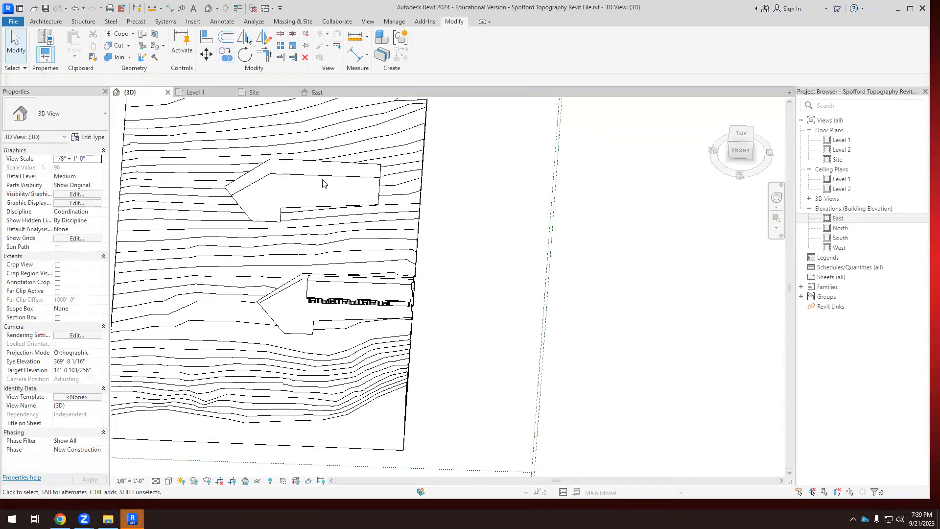
{"action": "left_click", "coordinate": [325, 177]}
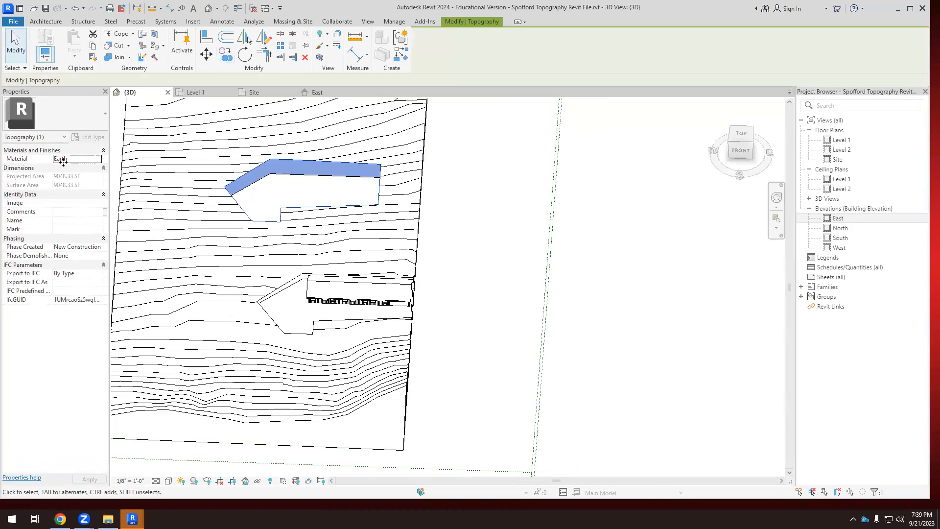
{"action": "left_click", "coordinate": [281, 181]}
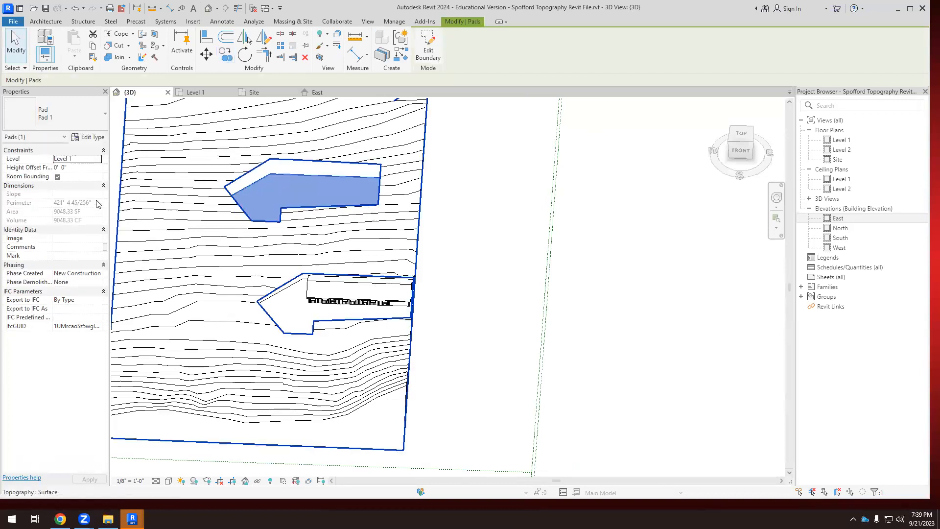
{"action": "left_click", "coordinate": [75, 168]}
{"action": "type", "text": "10' 0\""}
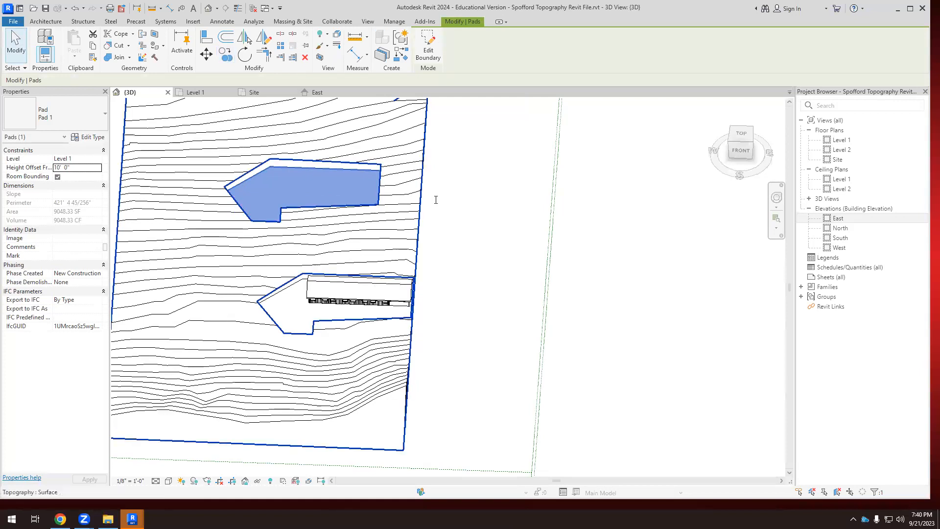
{"action": "left_click", "coordinate": [455, 207]}
Enable the 3D view's section box and pull its side face in to cut through the terrain, the barn and both pads.
{"action": "scroll", "coordinate": [456, 207], "scroll_direction": "down", "scroll_amount": 1}
{"action": "middle_click_drag", "start_coordinate": [415, 247], "coordinate": [347, 200], "text": "shift"}
{"action": "scroll", "coordinate": [330, 247], "scroll_direction": "up", "scroll_amount": 1}
{"action": "middle_click_drag", "start_coordinate": [377, 312], "coordinate": [397, 365], "text": "shift"}
{"action": "scroll", "coordinate": [405, 337], "scroll_direction": "down", "scroll_amount": 2}
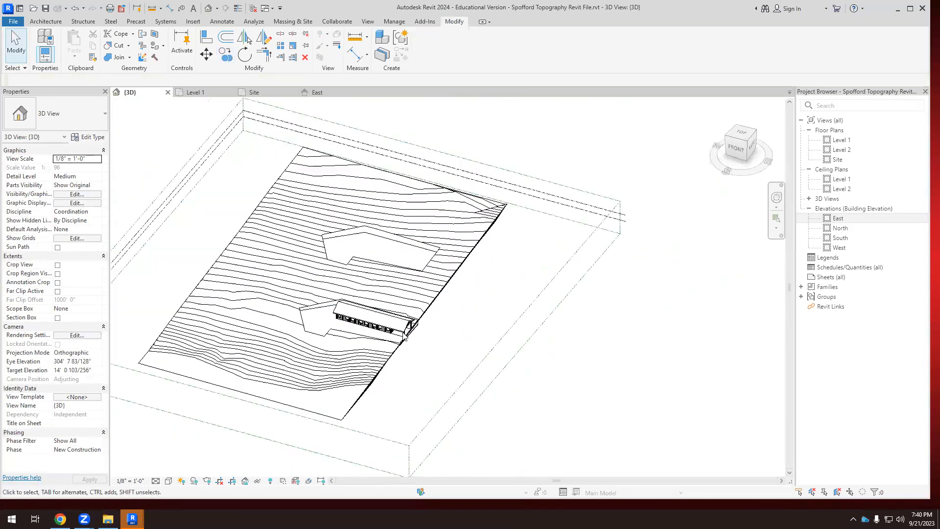
{"action": "left_click", "coordinate": [57, 320]}
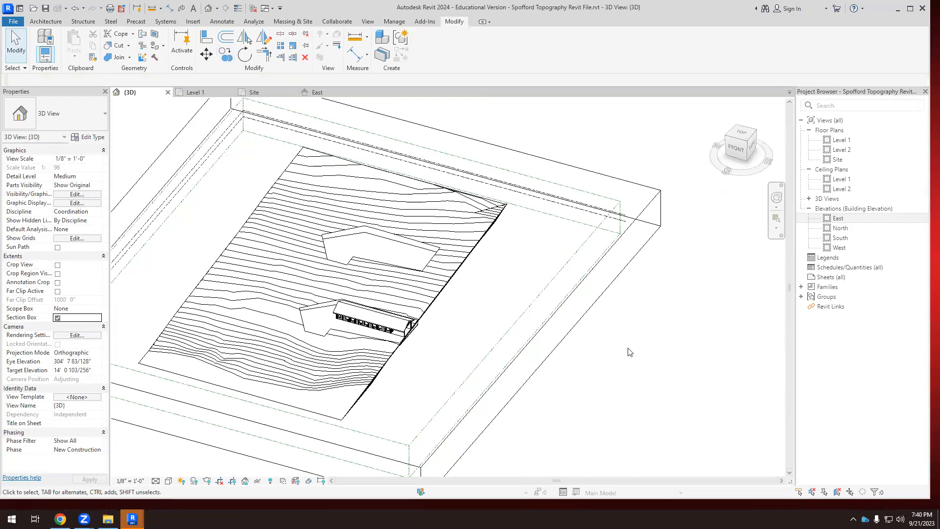
{"action": "left_click", "coordinate": [574, 325]}
{"action": "left_click_drag", "start_coordinate": [541, 347], "coordinate": [372, 301]}
{"action": "middle_click_drag", "start_coordinate": [453, 362], "coordinate": [357, 347], "text": "shift"}
{"action": "key", "text": "Escape"}
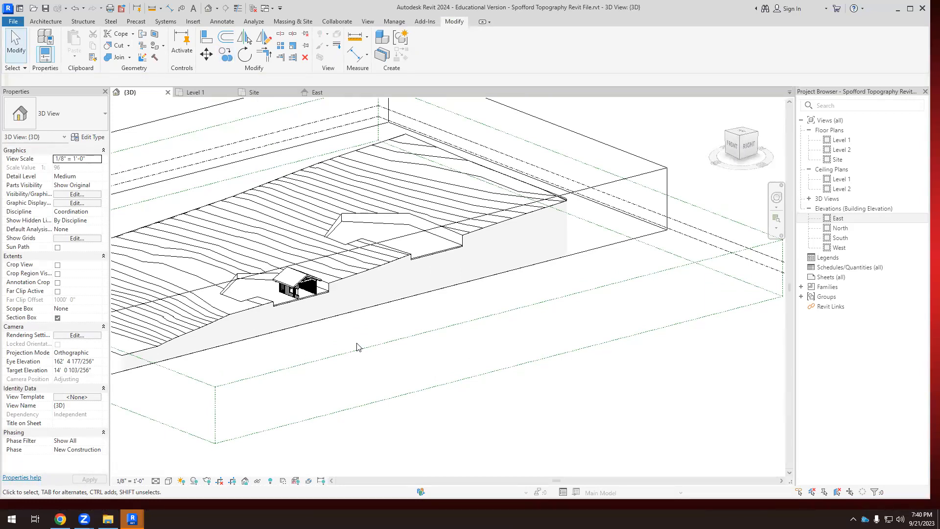
{"action": "scroll", "coordinate": [373, 210], "scroll_direction": "up", "scroll_amount": 2}
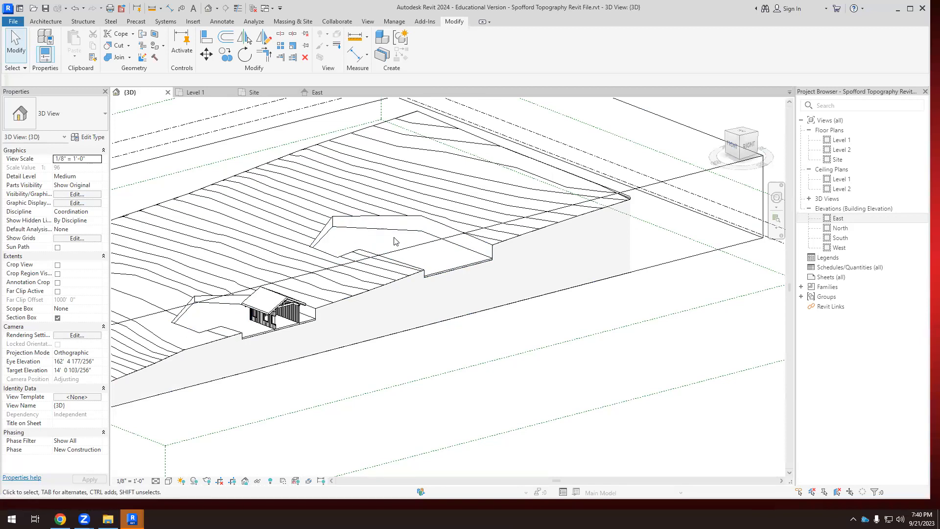
{"action": "scroll", "coordinate": [414, 257], "scroll_direction": "up", "scroll_amount": 1}
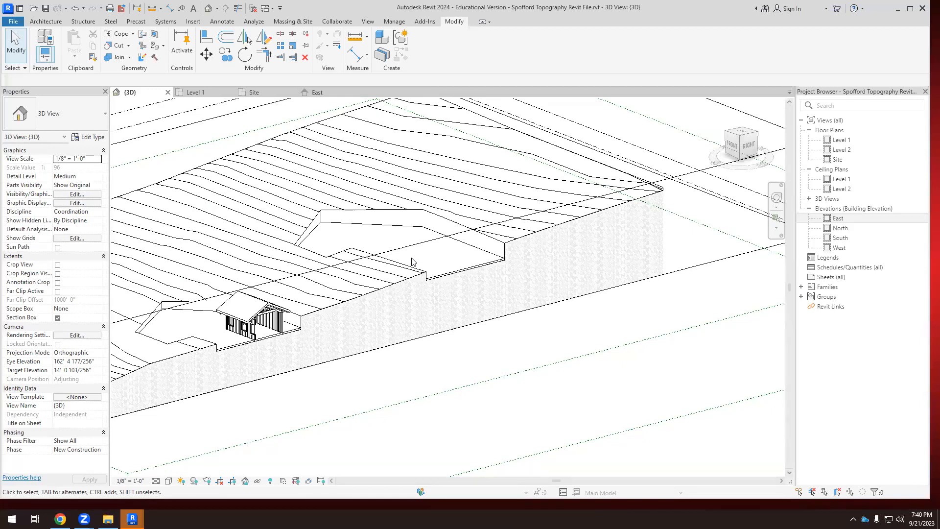
Switch to Chrome and search the web for "RESTAURANTE BOA NOVA PORTO" in a new tab.
{"action": "left_click", "coordinate": [59, 520]}
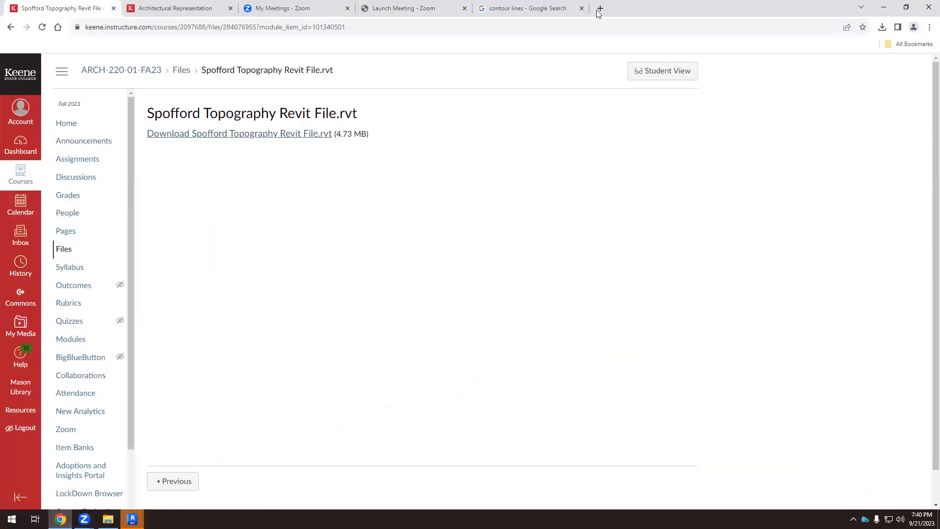
{"action": "key", "text": "ctrl+t"}
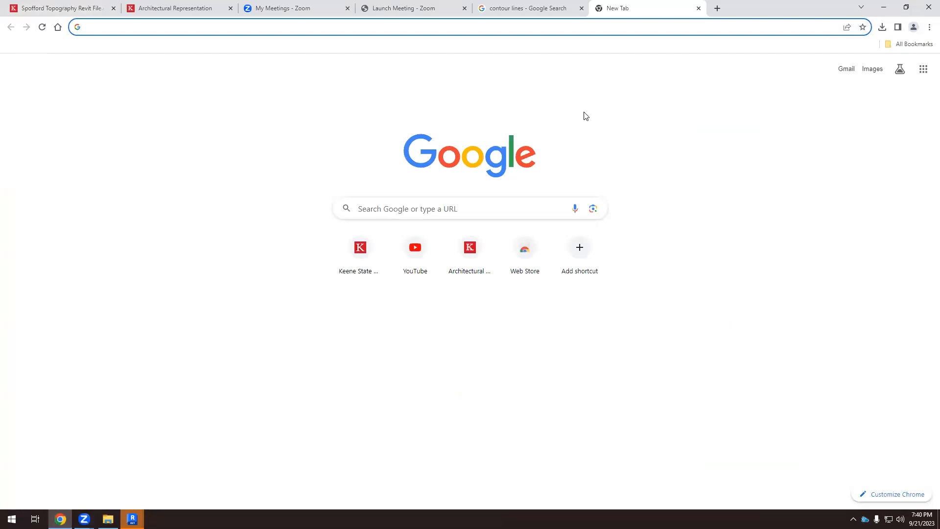
{"action": "type", "text": "RE"}
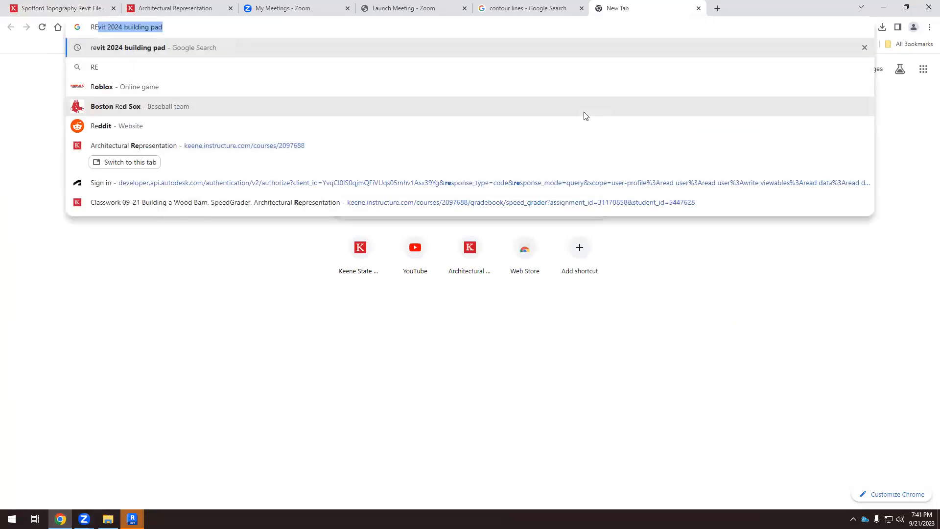
{"action": "type", "text": "STAURANTE "}
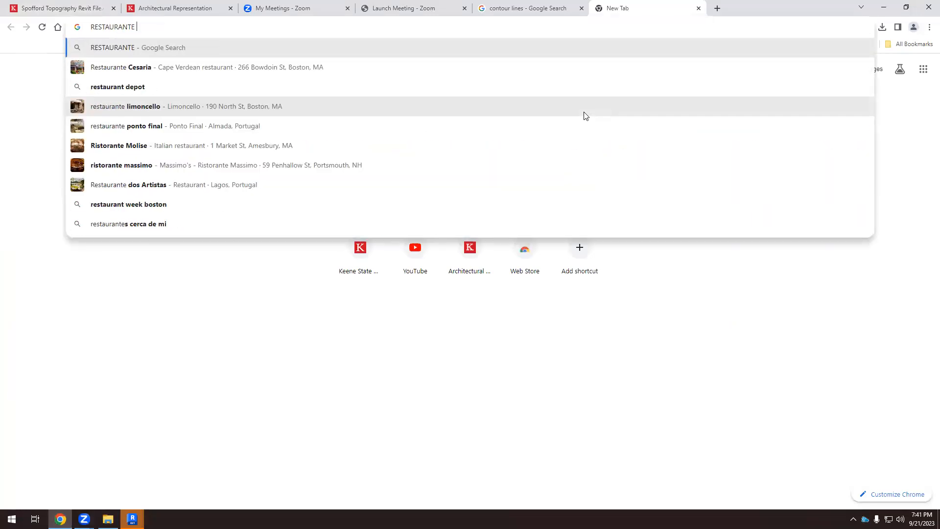
{"action": "type", "text": "BOA NOVA "}
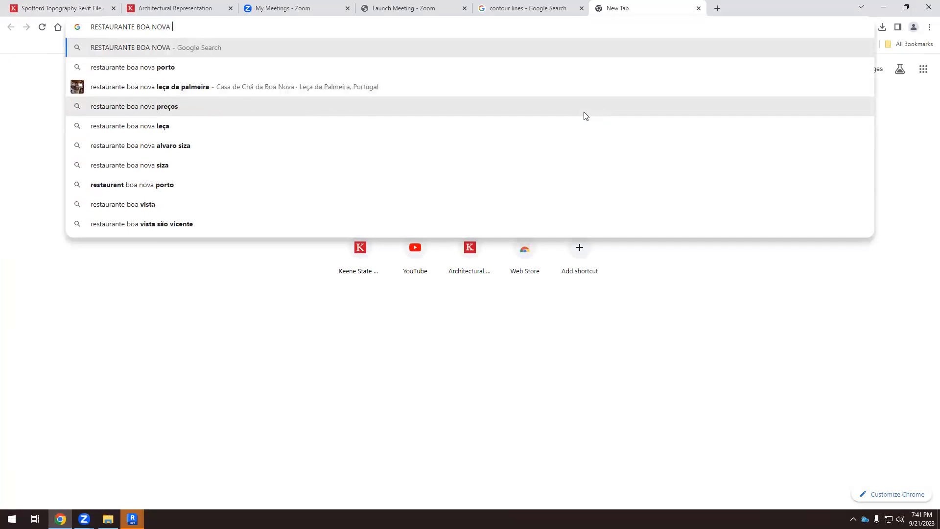
{"action": "type", "text": "PORTO"}
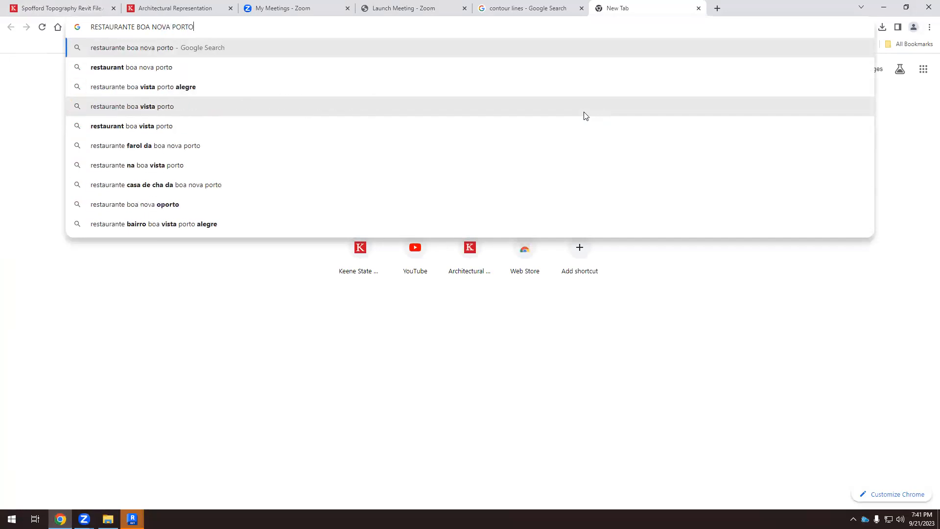
{"action": "key", "text": "Return"}
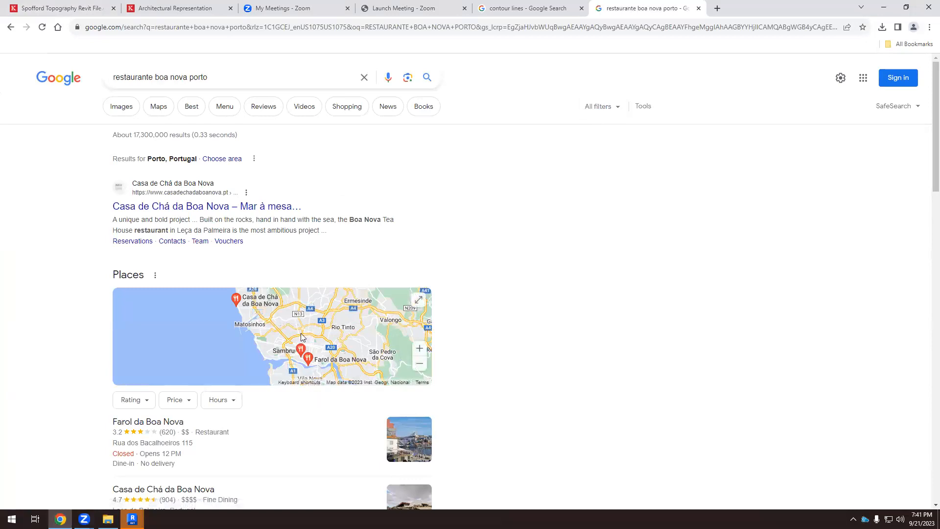
Browse the image results, previewing the Architectural Record photo and opening the Tripadvisor page for the aerial photo.
{"action": "left_click", "coordinate": [122, 114]}
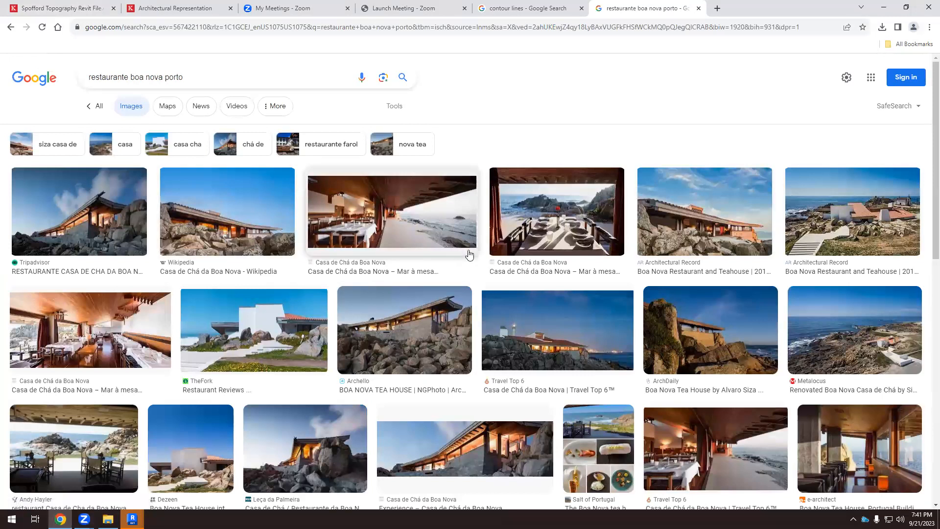
{"action": "left_click", "coordinate": [840, 216]}
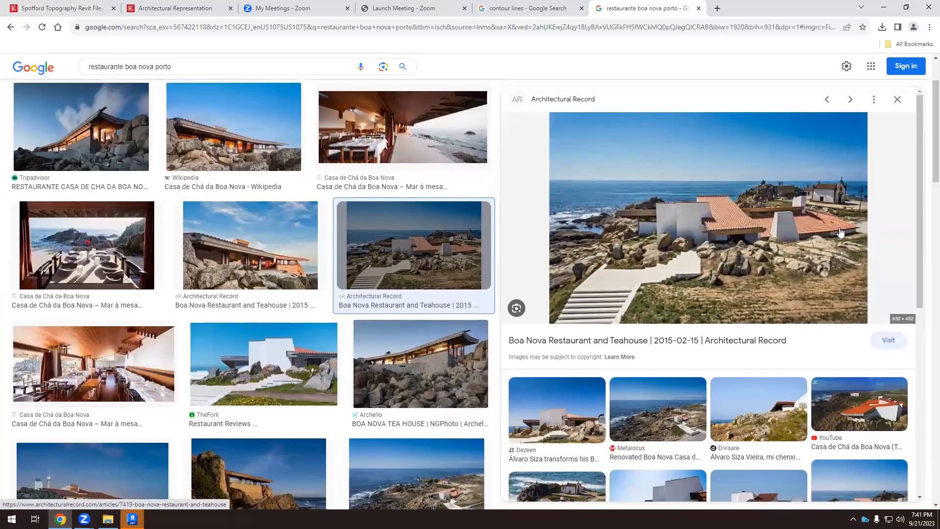
{"action": "scroll", "coordinate": [751, 272], "scroll_direction": "down", "scroll_amount": 4}
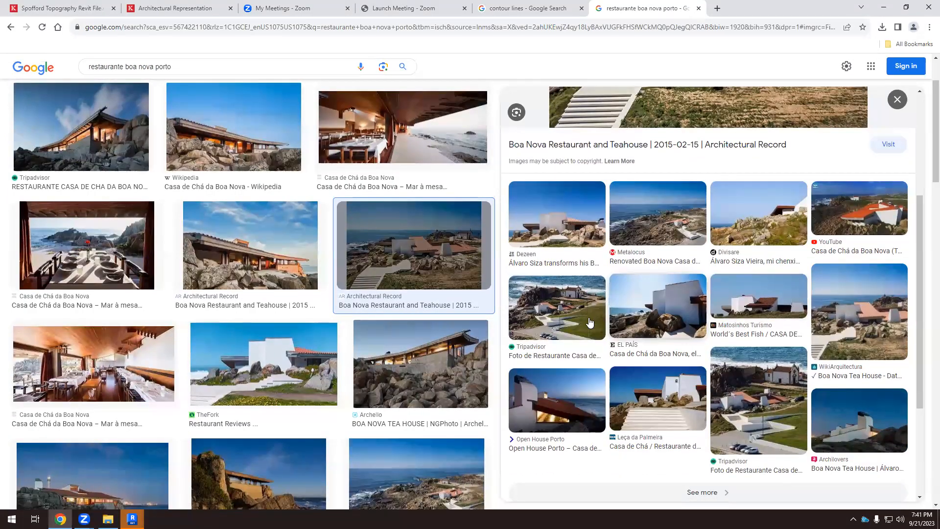
{"action": "left_click", "coordinate": [590, 322]}
{"action": "left_click", "coordinate": [752, 260]}
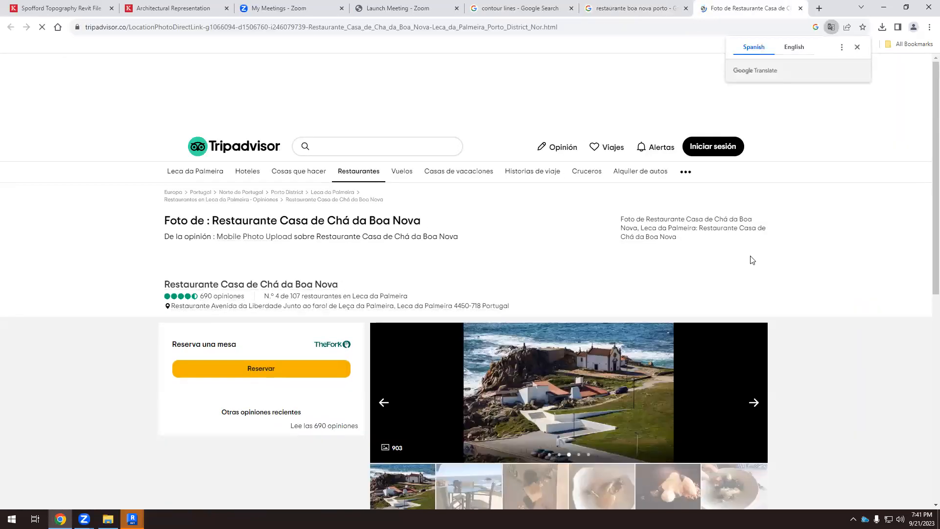
{"action": "scroll", "coordinate": [637, 324], "scroll_direction": "down", "scroll_amount": 2}
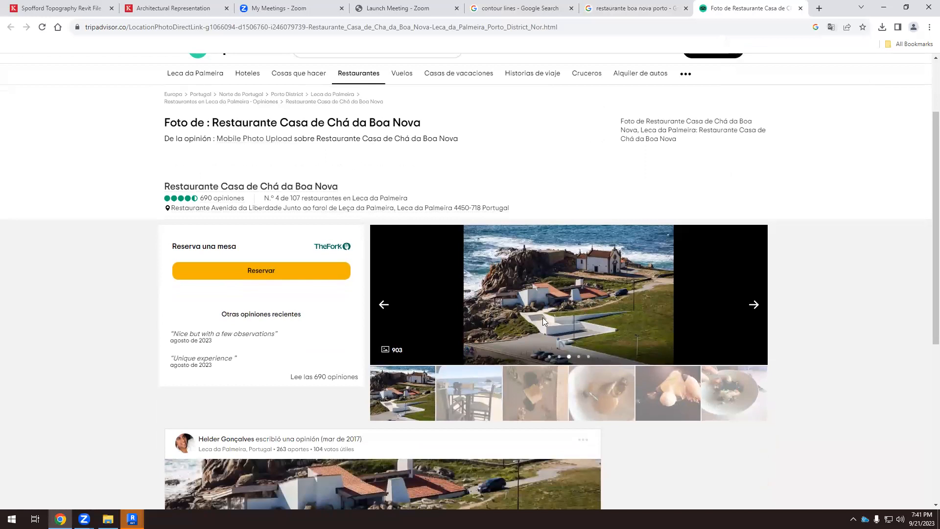
{"action": "scroll", "coordinate": [542, 317], "scroll_direction": "down", "scroll_amount": 3}
{"action": "scroll", "coordinate": [563, 191], "scroll_direction": "up", "scroll_amount": 5}
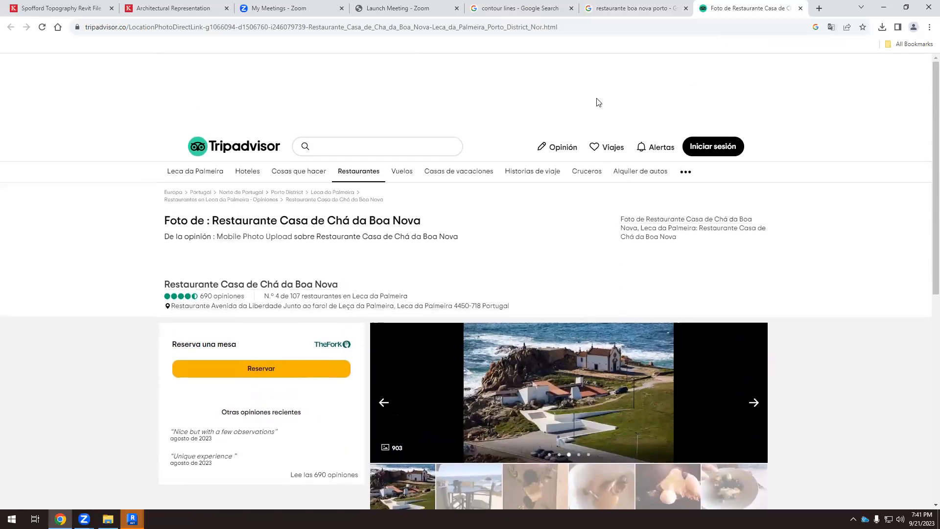
Return to the image results and examine the Portugal Confidential and Metalocus photos of the restaurant on its rocky site.
{"action": "left_click", "coordinate": [633, 9]}
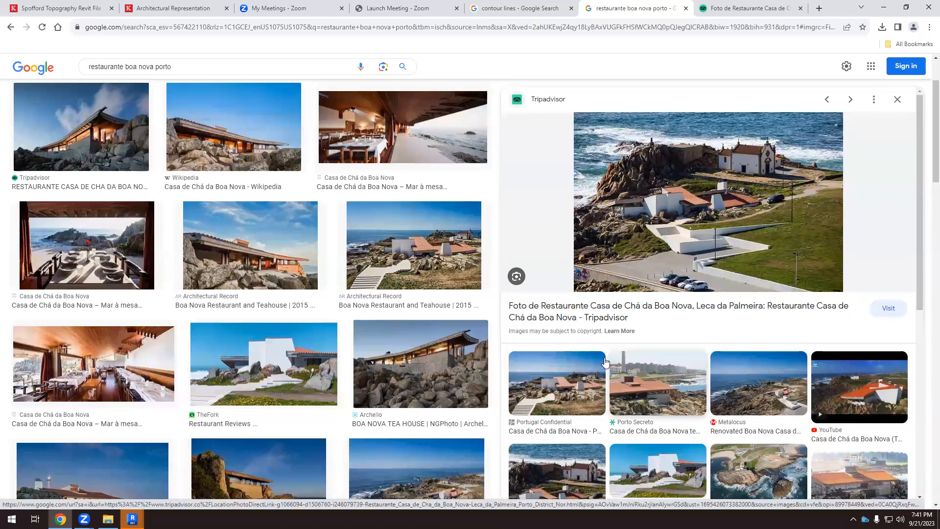
{"action": "left_click", "coordinate": [598, 377]}
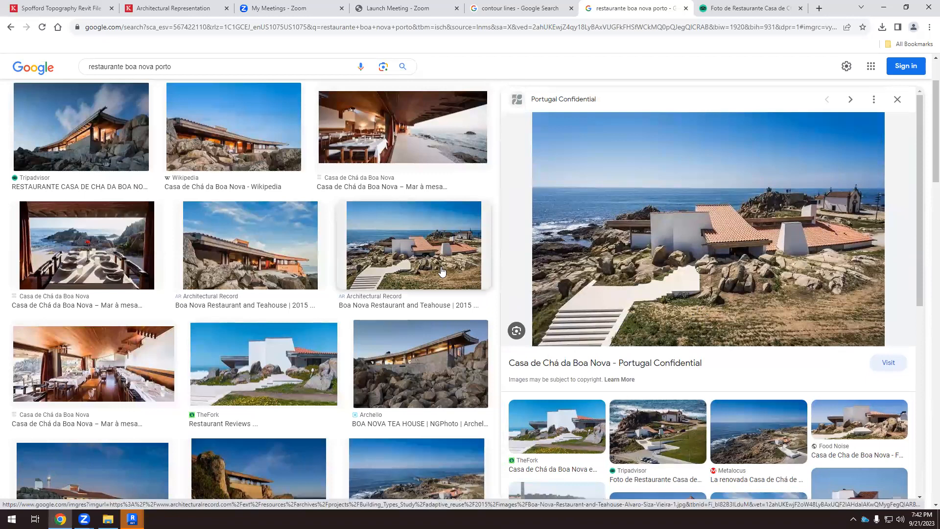
{"action": "scroll", "coordinate": [440, 274], "scroll_direction": "down", "scroll_amount": 3}
{"action": "left_click", "coordinate": [447, 360]}
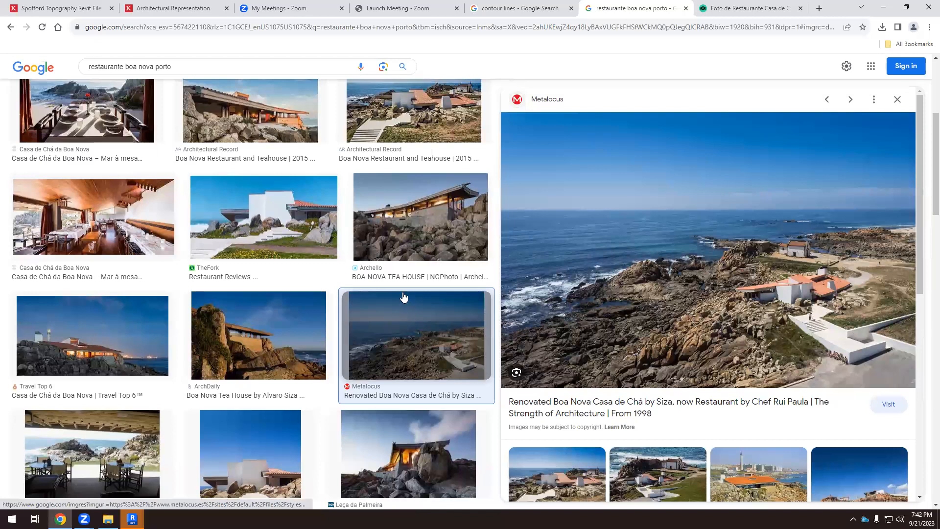
{"action": "scroll", "coordinate": [402, 294], "scroll_direction": "down", "scroll_amount": 3}
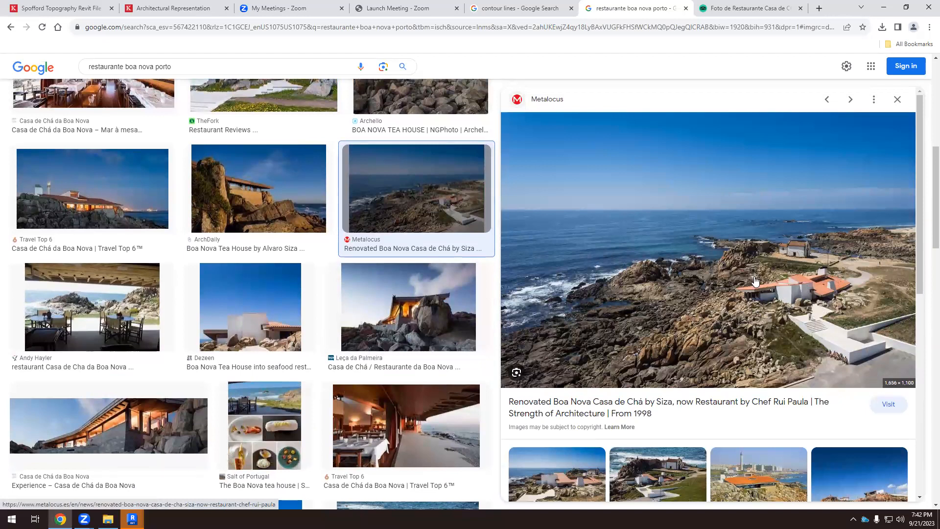
{"action": "scroll", "coordinate": [754, 281], "scroll_direction": "down", "scroll_amount": 4}
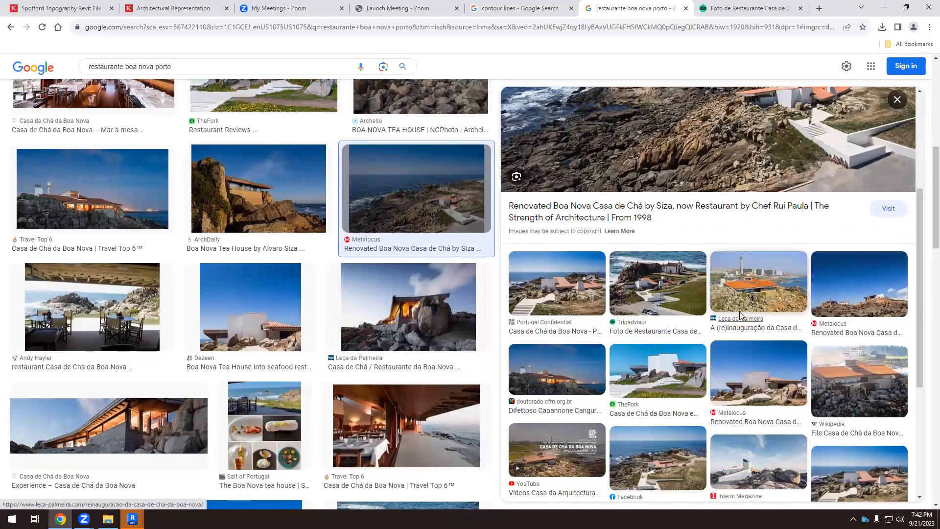
{"action": "scroll", "coordinate": [618, 119], "scroll_direction": "up", "scroll_amount": 4}
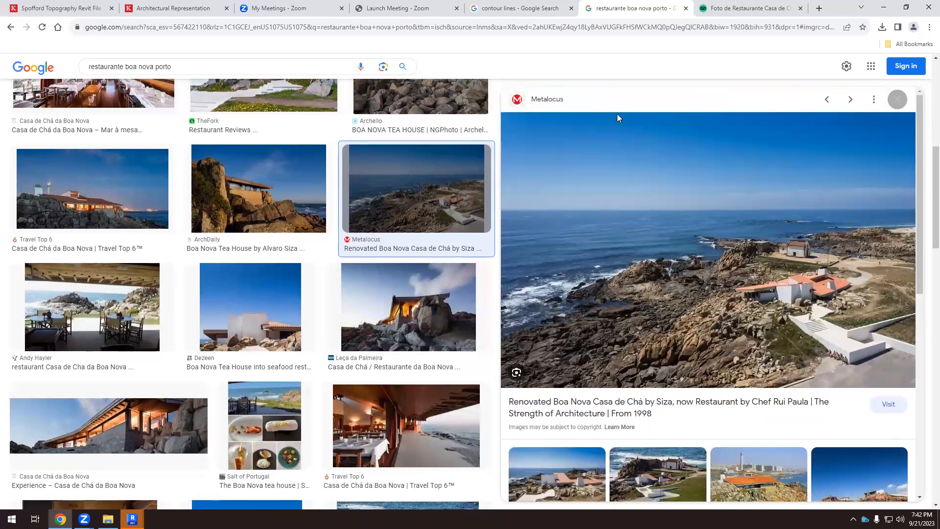
Search the web for "MAPS RESTAURANTE BOA NOVA SIZA" in a new tab and show the results in Google Maps.
{"action": "left_click", "coordinate": [819, 8]}
{"action": "type", "text": "MAP"}
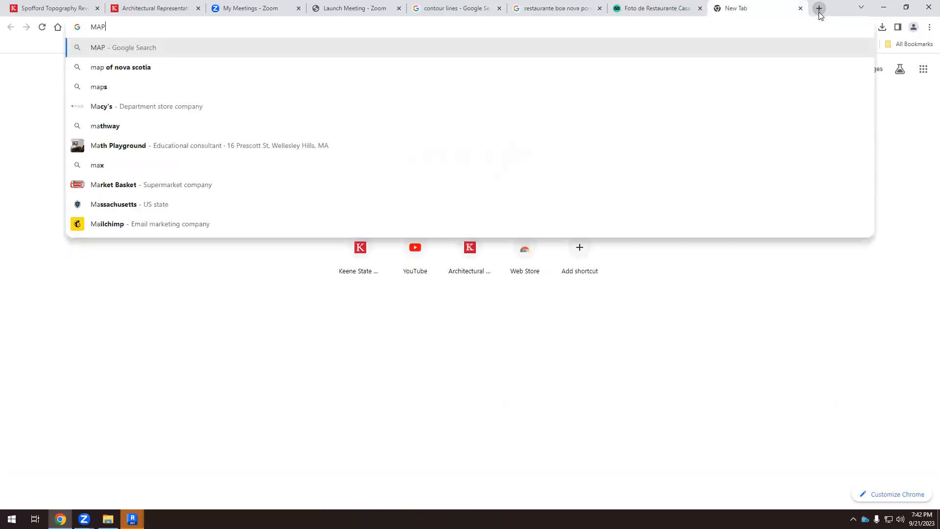
{"action": "type", "text": "S RES"}
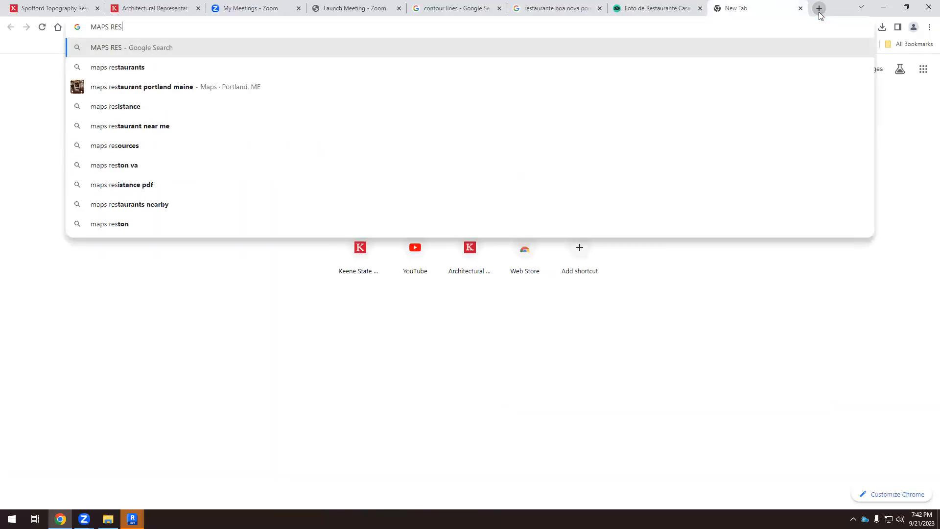
{"action": "type", "text": "TAURANTE BOA NOVA SI"}
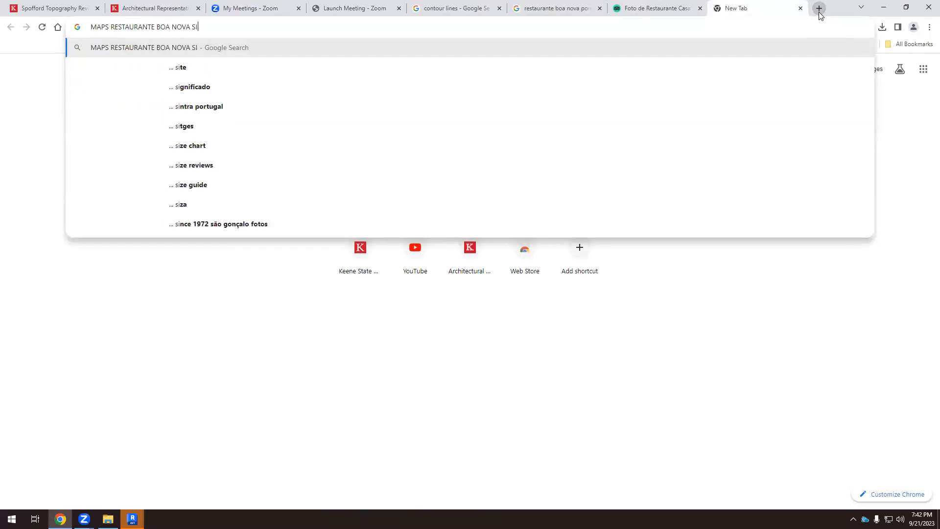
{"action": "type", "text": "ZA"}
{"action": "key", "text": "Return"}
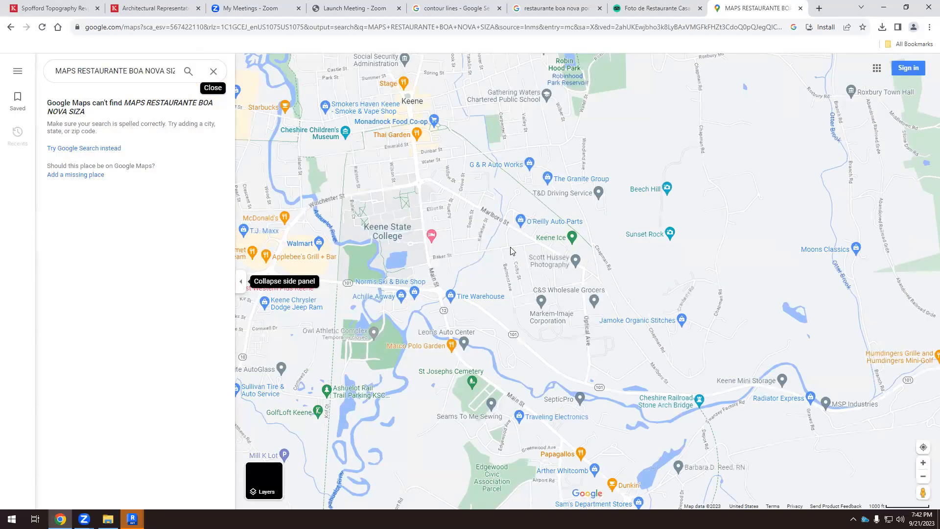
Replace the map search with "RESTAURANTE BOA NOVA SIZA PORTUGAL" to locate the restaurant.
{"action": "scroll", "coordinate": [512, 252], "scroll_direction": "down", "scroll_amount": 3}
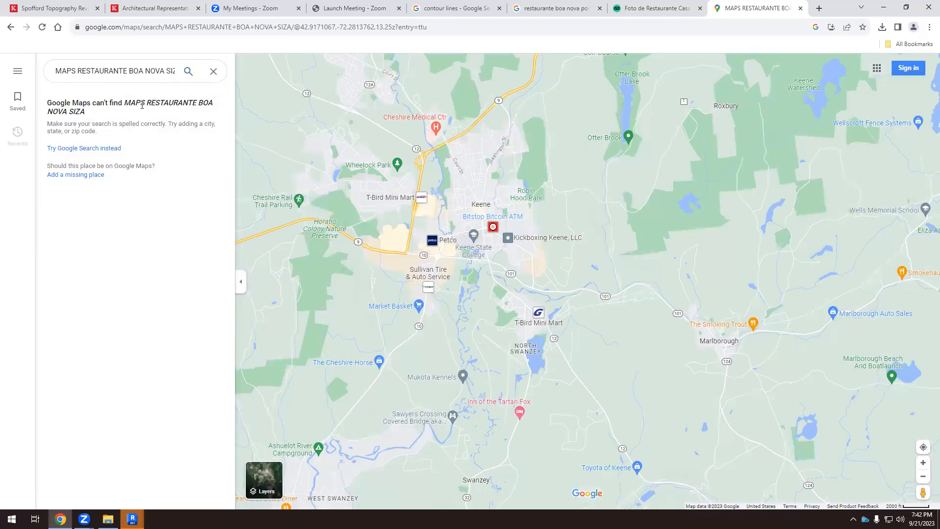
{"action": "left_click", "coordinate": [214, 71]}
{"action": "left_click", "coordinate": [138, 72]}
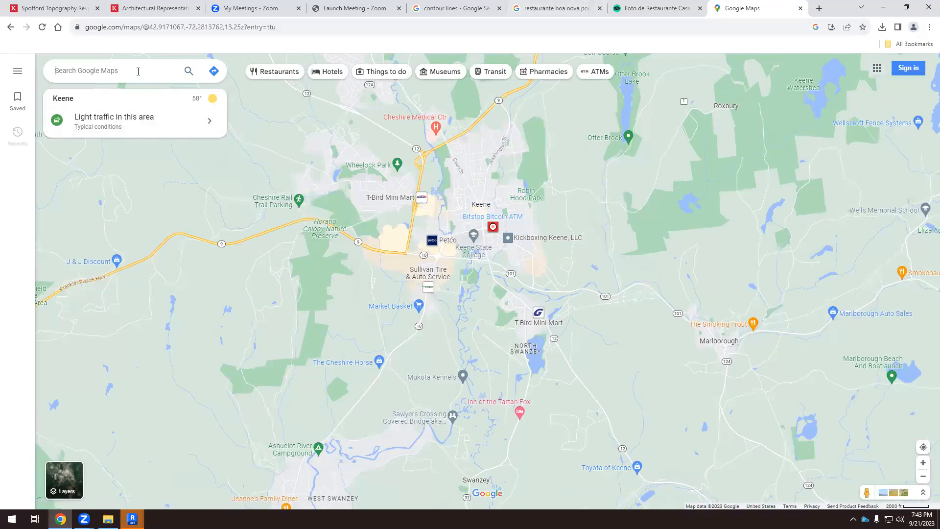
{"action": "type", "text": "RESTAURANTE BOA NOVA "}
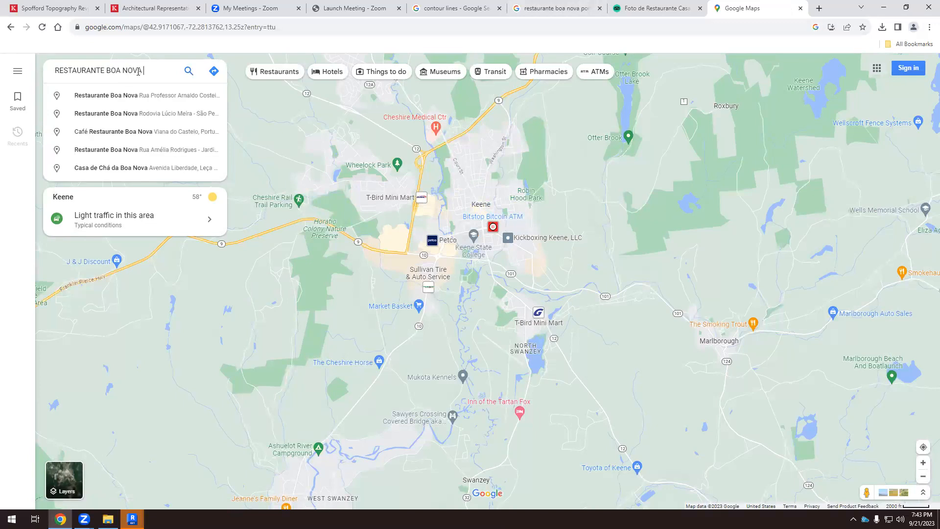
{"action": "type", "text": "SIZA PORTUGAL"}
{"action": "key", "text": "Return"}
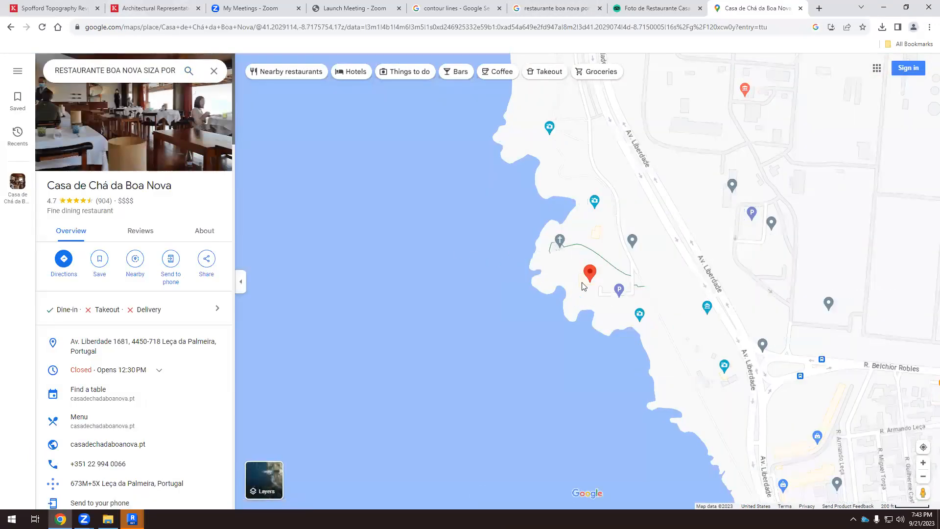
Switch the map to satellite imagery and examine the restaurant's roof and rocky coastal site up close.
{"action": "left_click", "coordinate": [272, 476]}
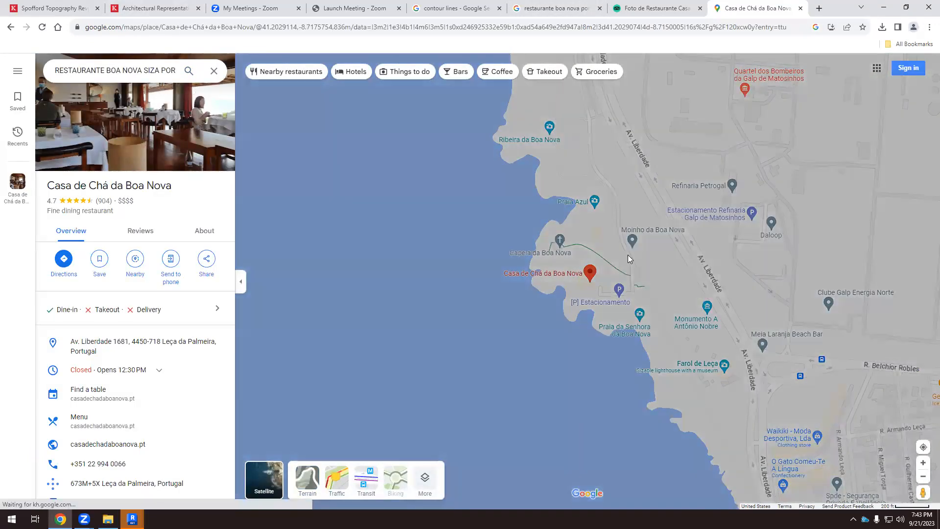
{"action": "scroll", "coordinate": [620, 288], "scroll_direction": "up", "scroll_amount": 5}
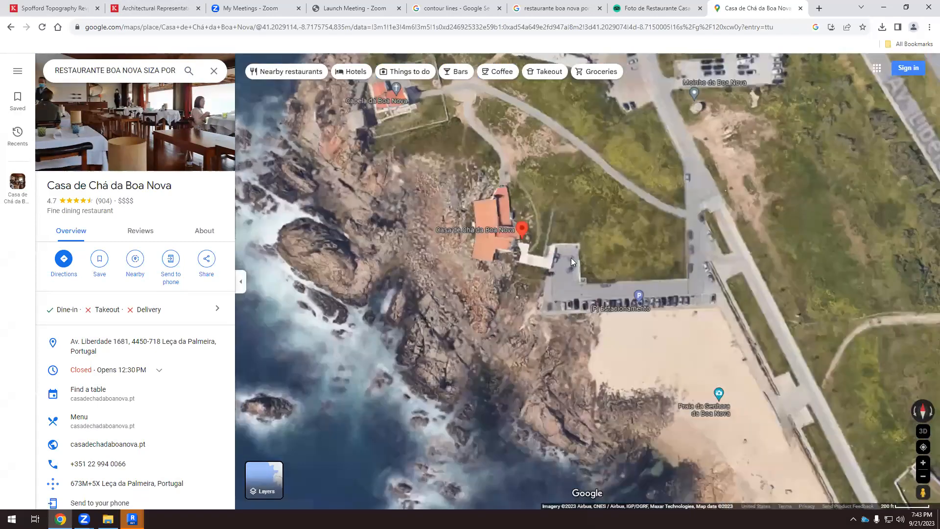